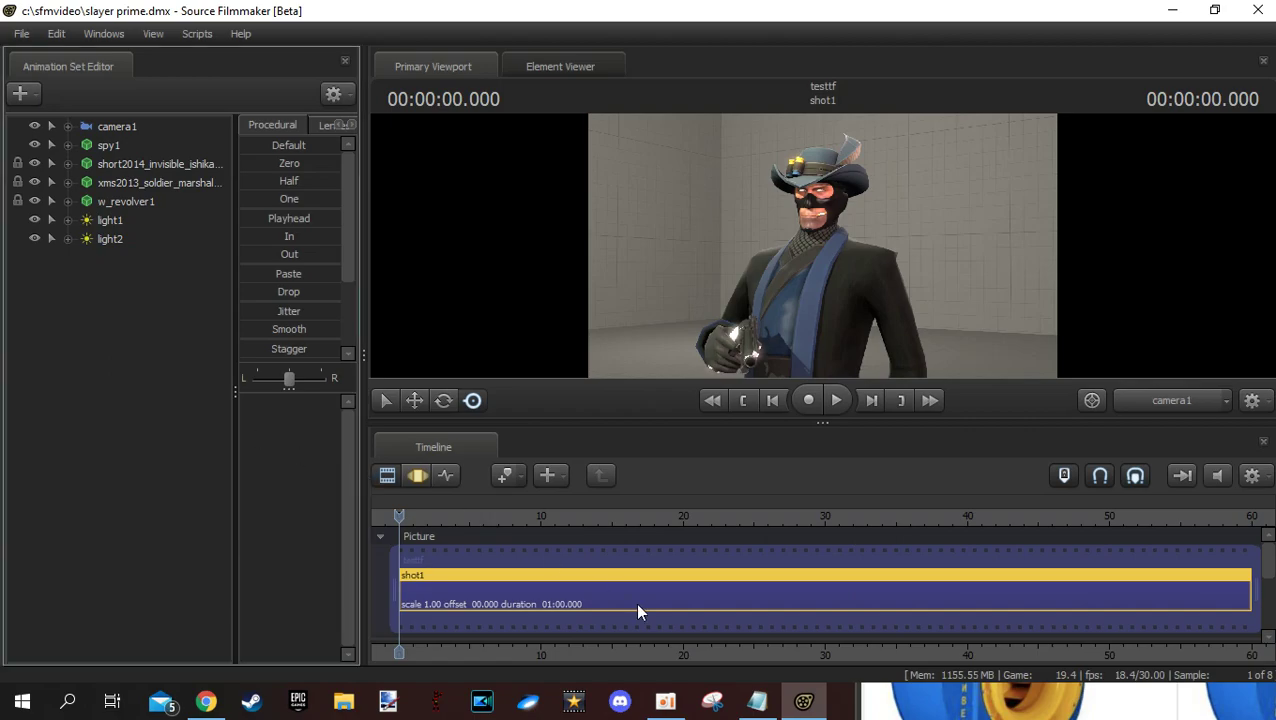
# Open the notes file туториал сфм 3.txt and highlight its greeting, the model download heading and the first Steam Workshop instruction
pyautogui.click(757, 701)
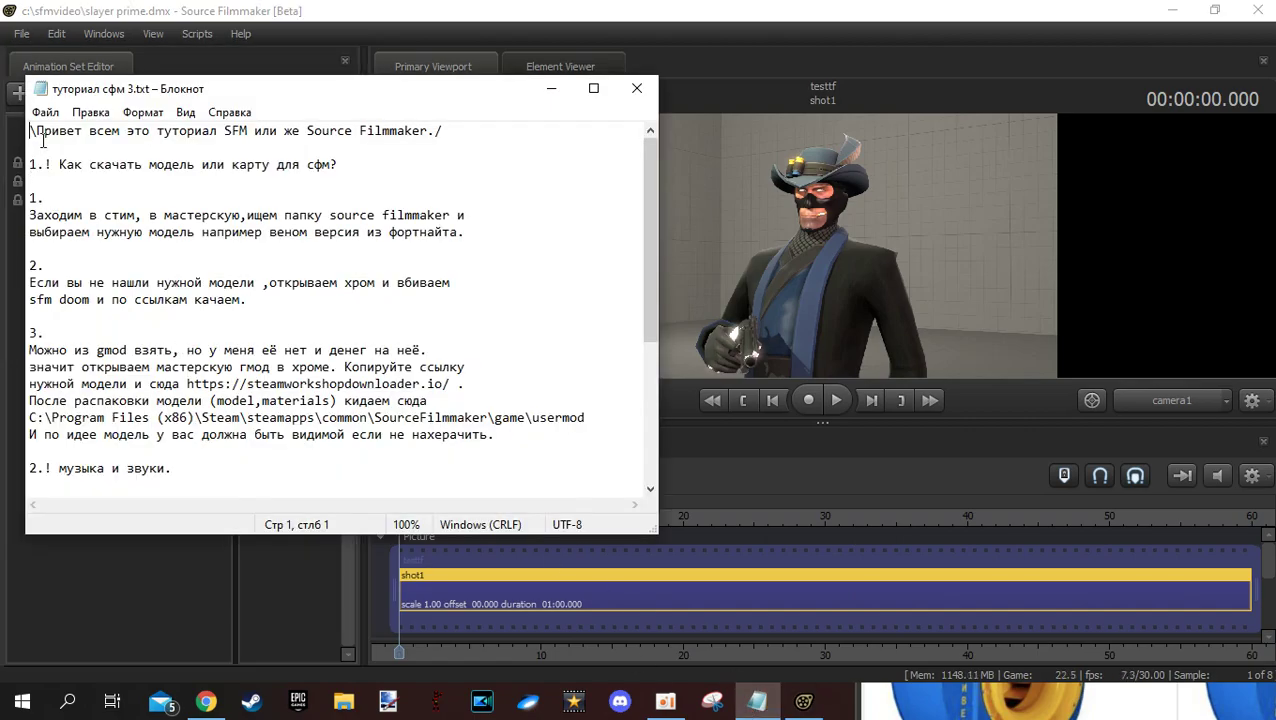
pyautogui.moveTo(30, 131); pyautogui.dragTo(475, 139)
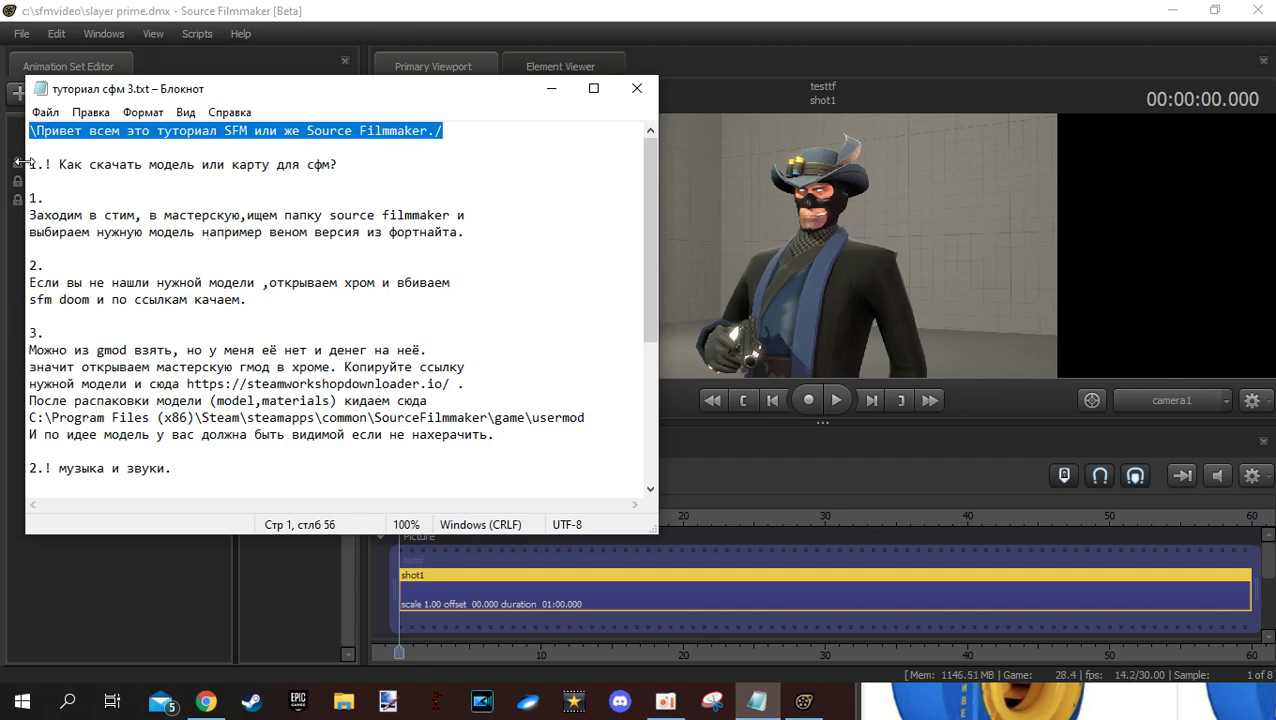
pyautogui.moveTo(31, 165); pyautogui.dragTo(366, 172)
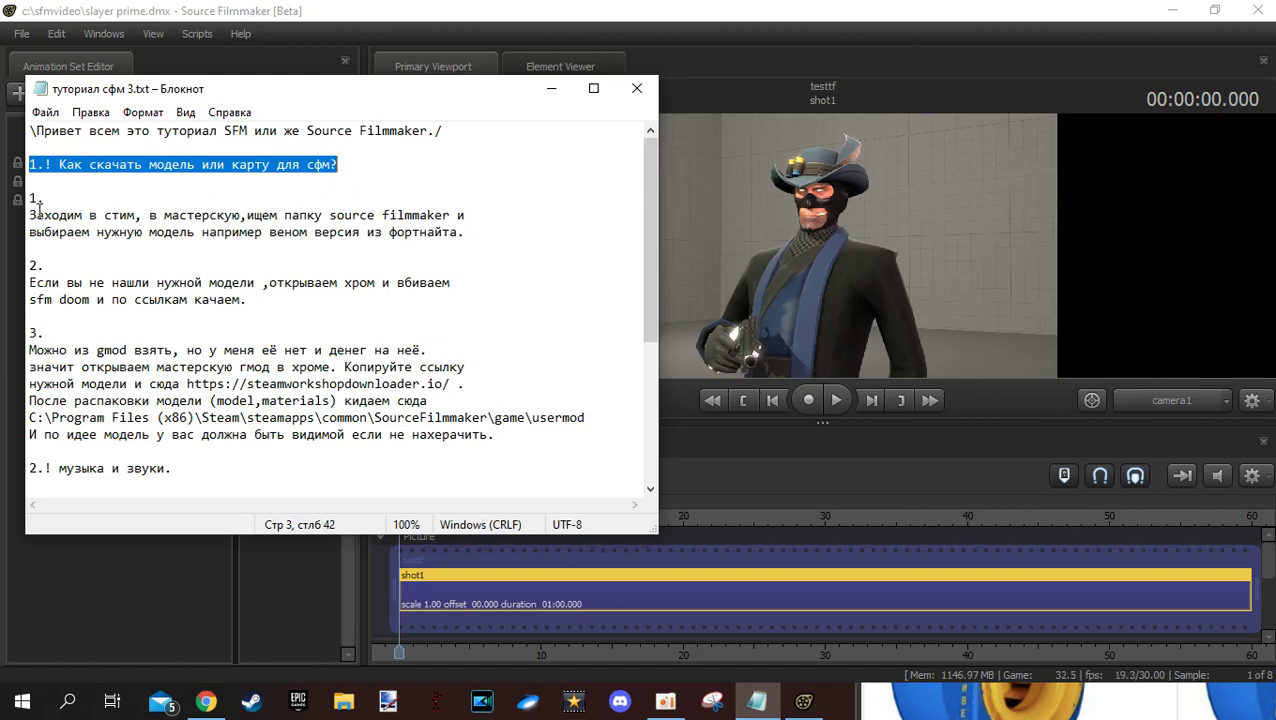
pyautogui.moveTo(30, 214); pyautogui.dragTo(477, 233)
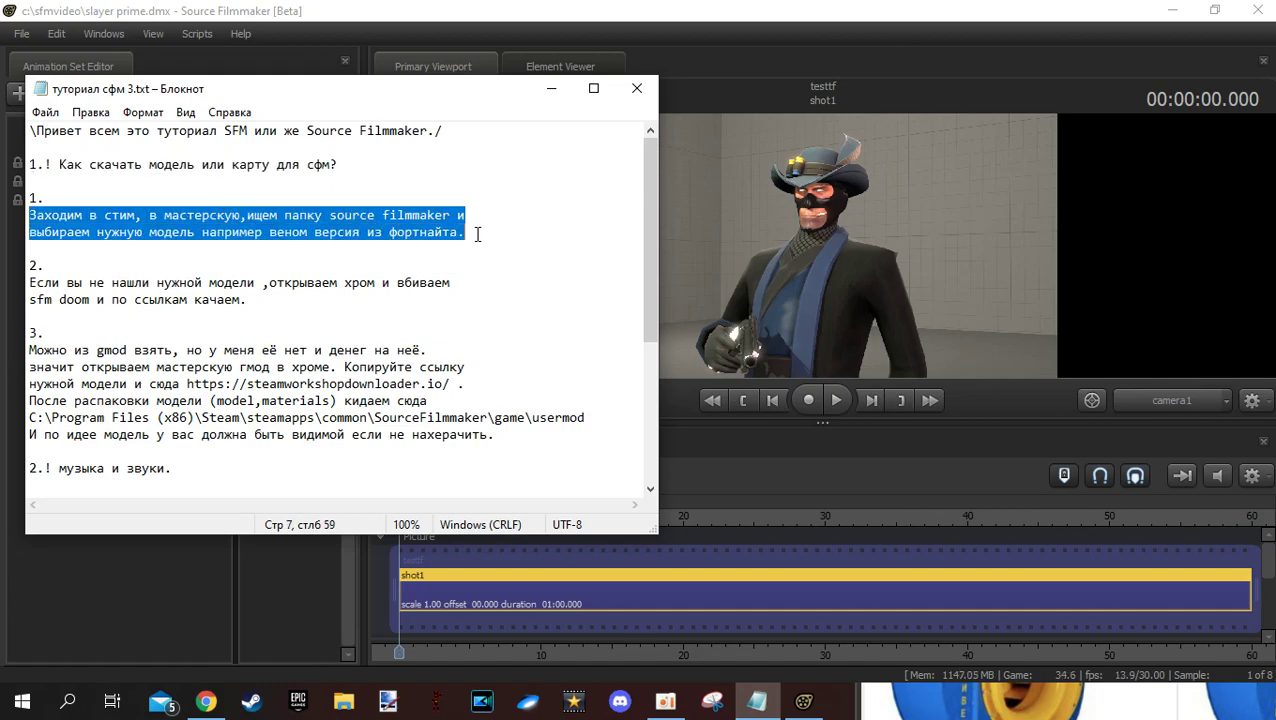
# Switch to Steam, go to the community Workshop and open the Source Filmmaker workshop from the second page of games
pyautogui.click(253, 702)
pyautogui.rightClick(266, 701)
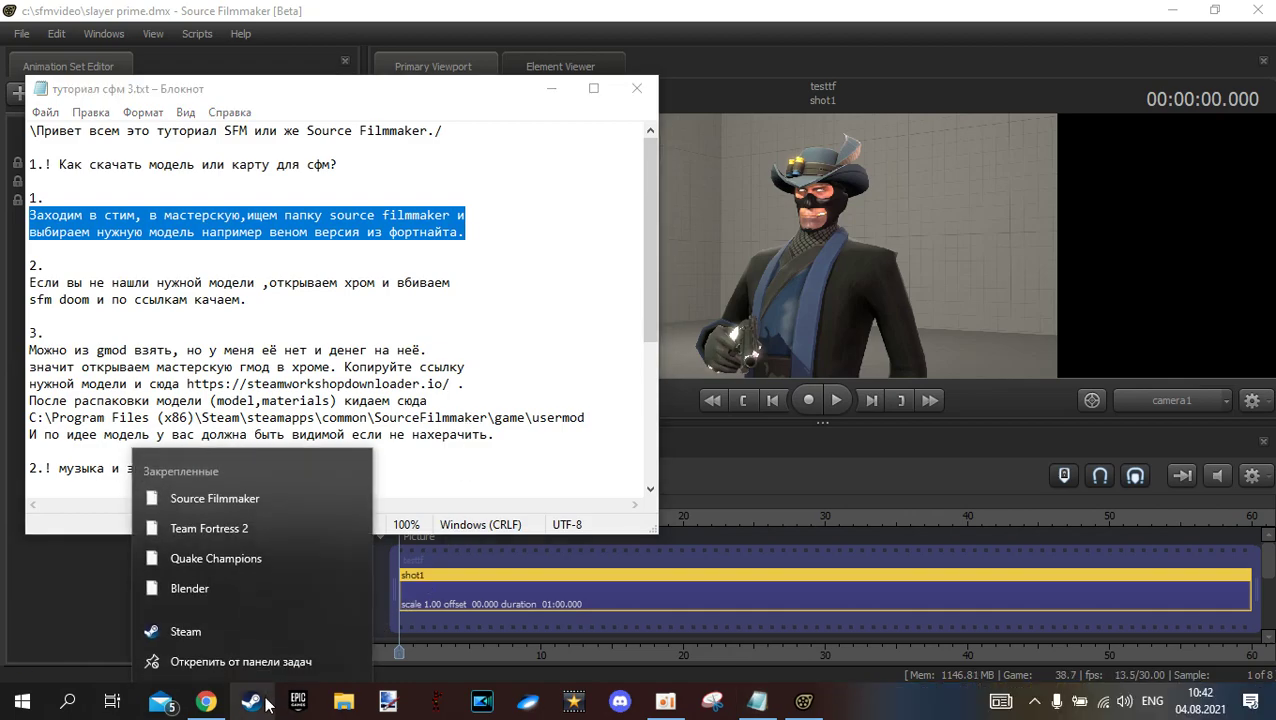
pyautogui.click(251, 632)
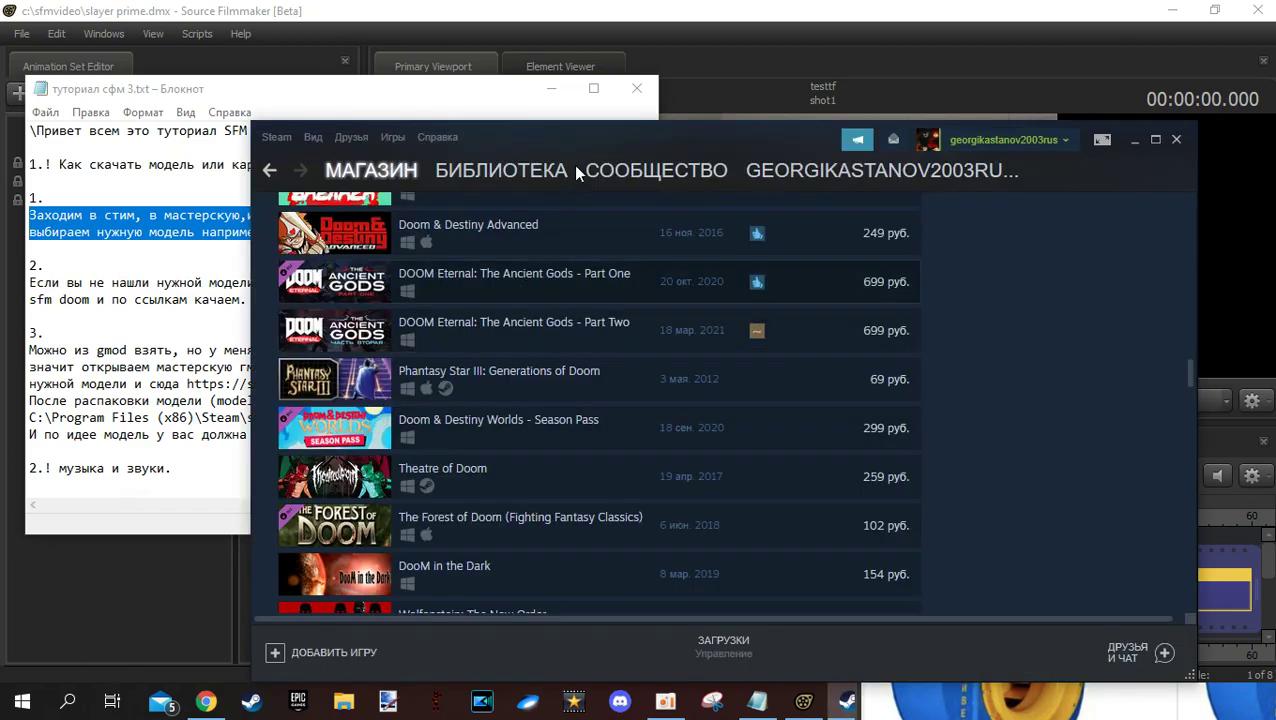
pyautogui.moveTo(657, 180)
pyautogui.click(640, 232)
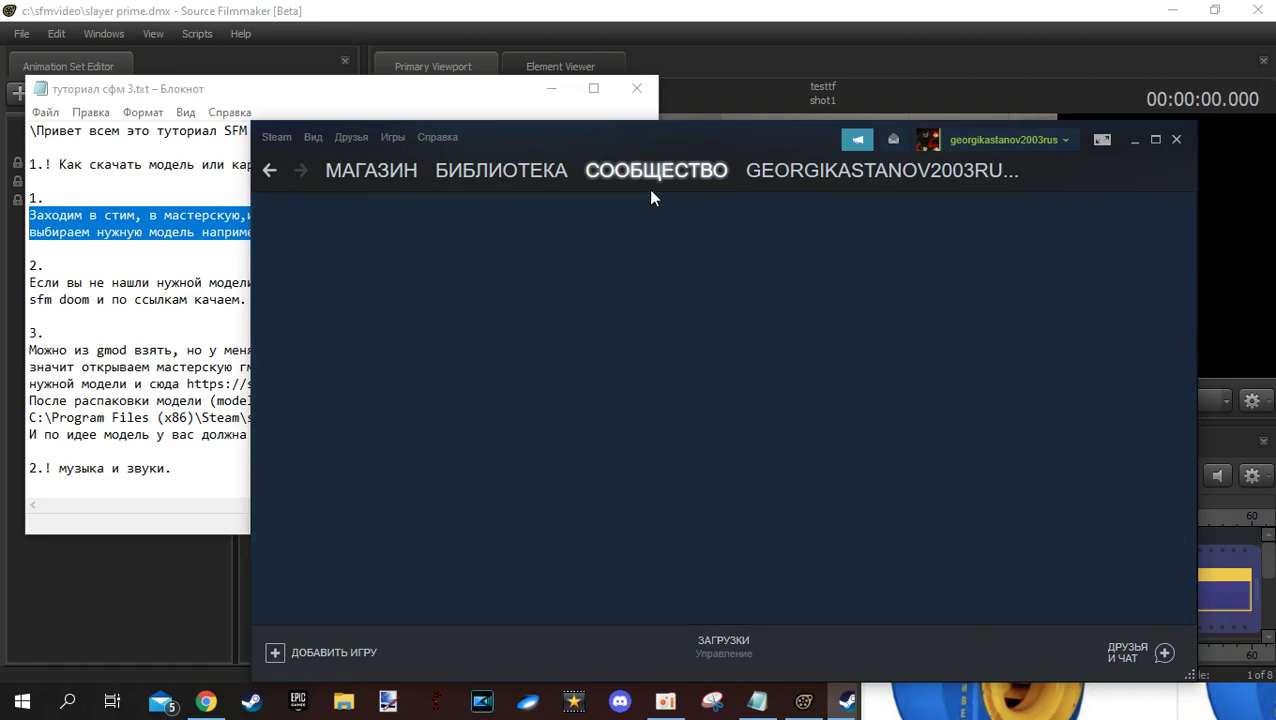
pyautogui.scroll(-3, 692, 316)
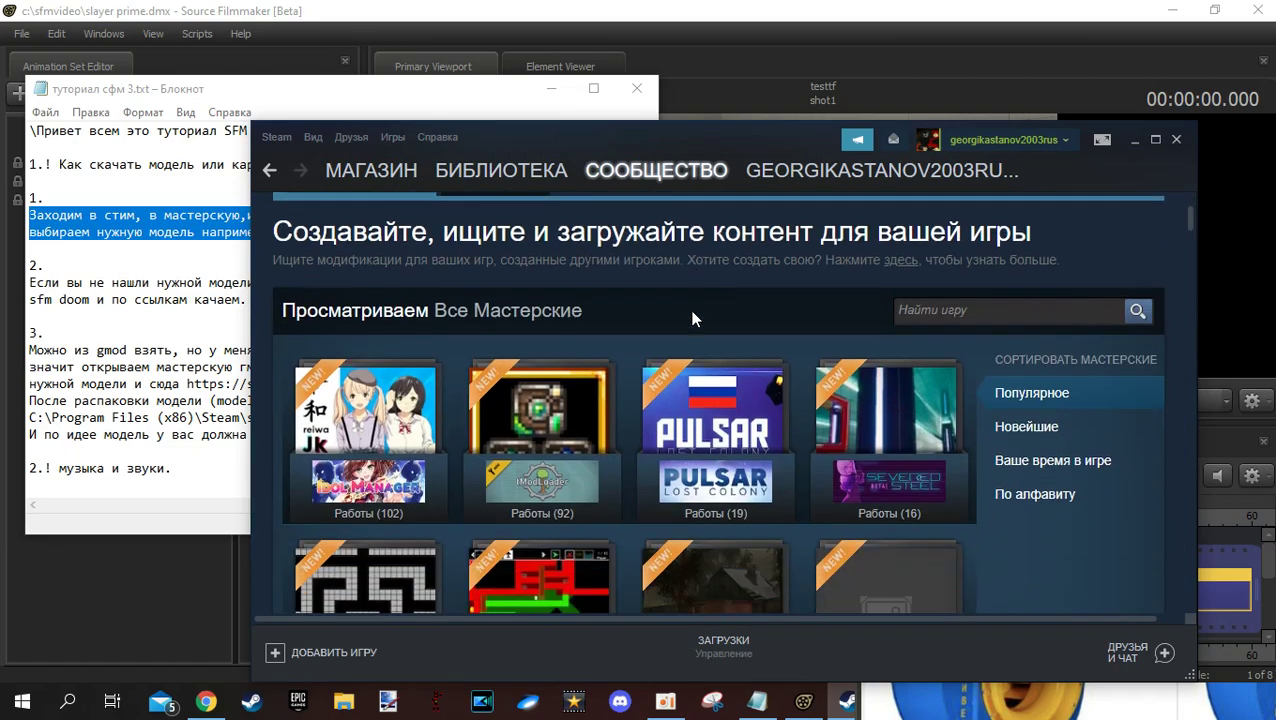
pyautogui.scroll(-2, 697, 318)
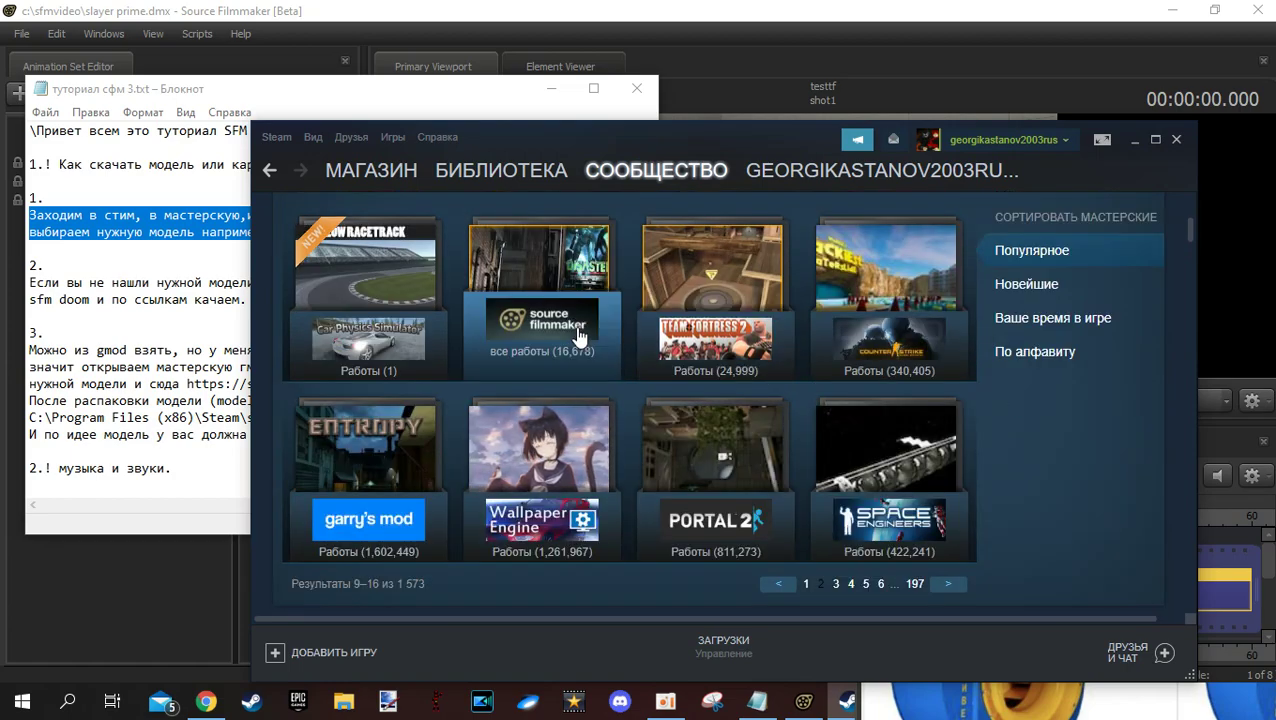
pyautogui.click(500, 314)
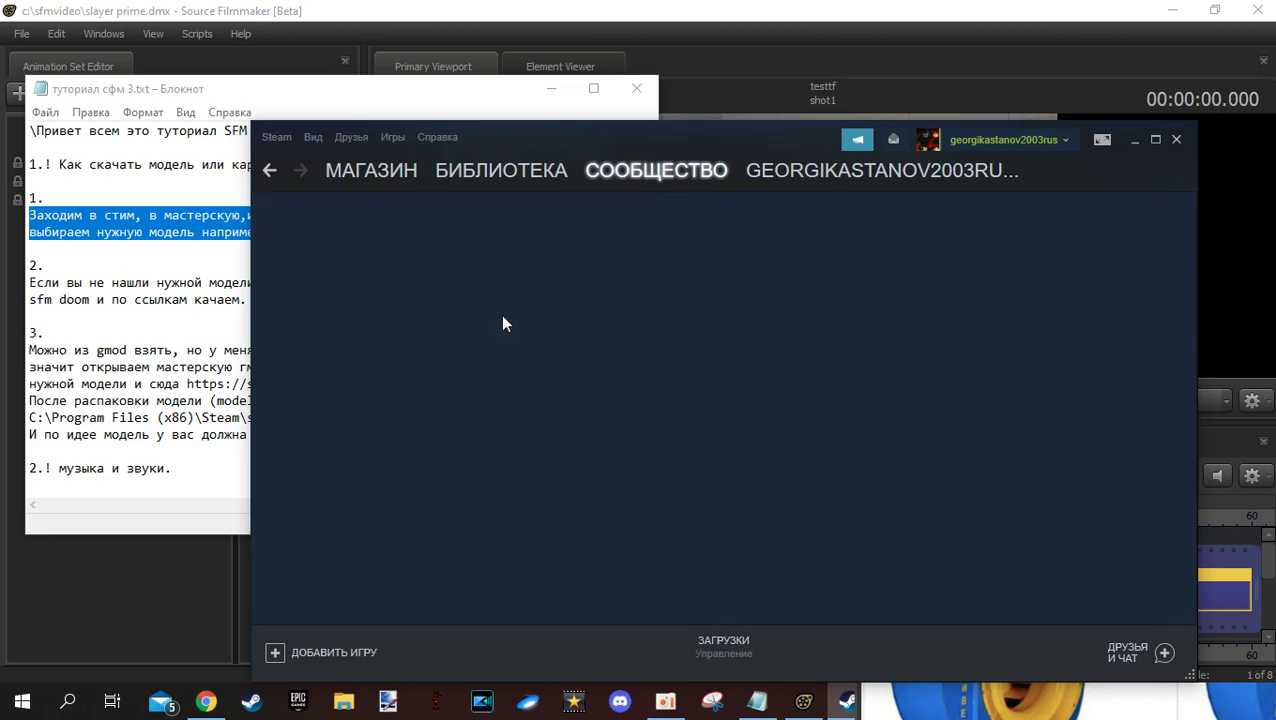
# Search the Source Filmmaker workshop for "venom"
pyautogui.scroll(-3, 507, 326)
pyautogui.click(939, 309)
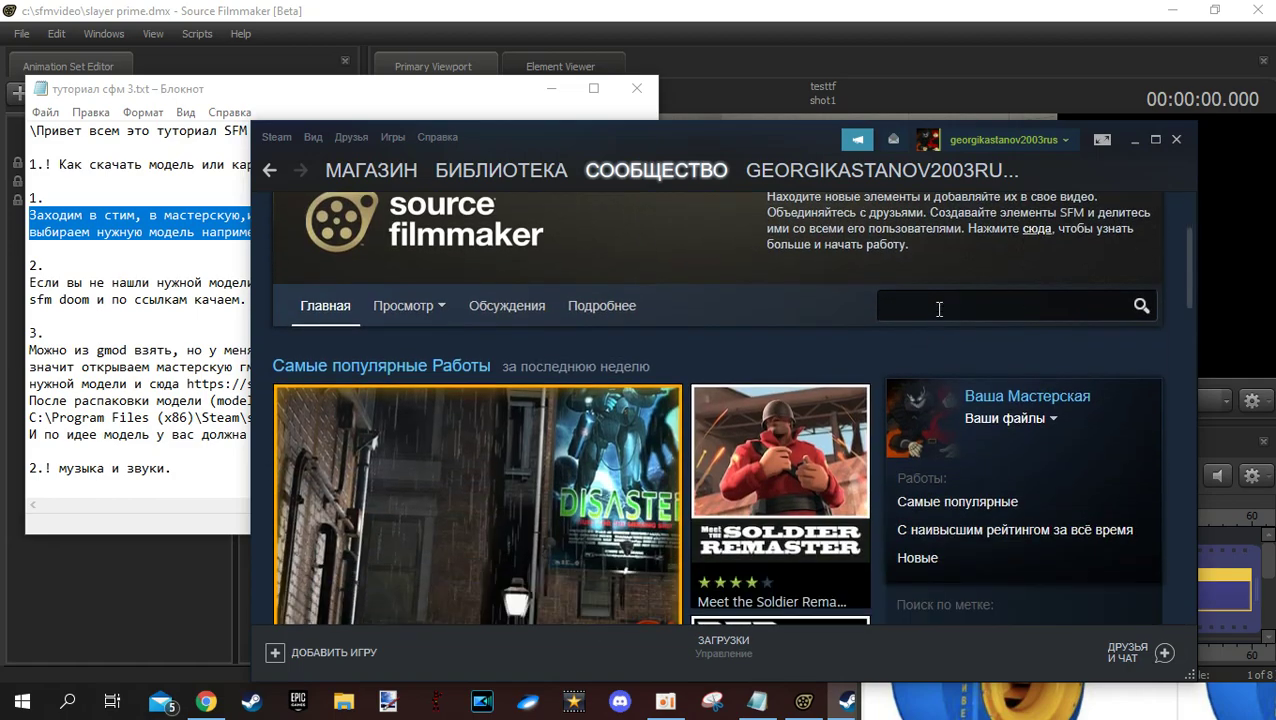
pyautogui.write('v')
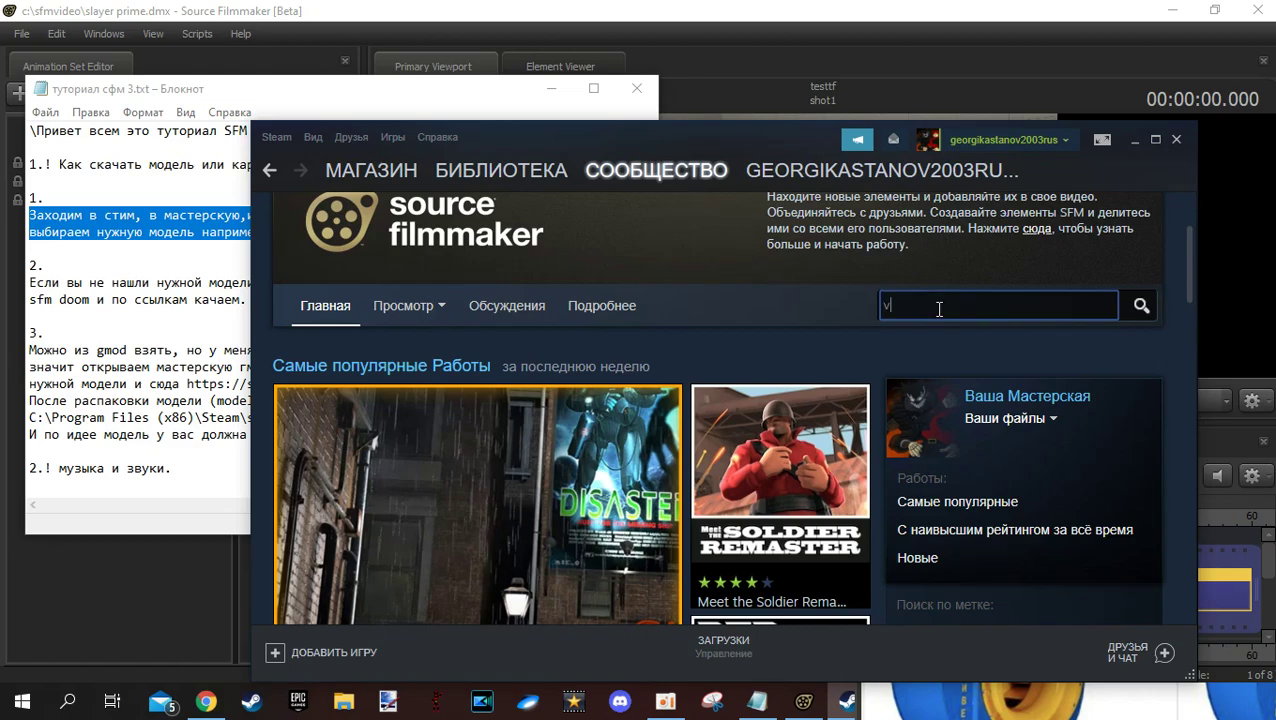
pyautogui.write('enom')
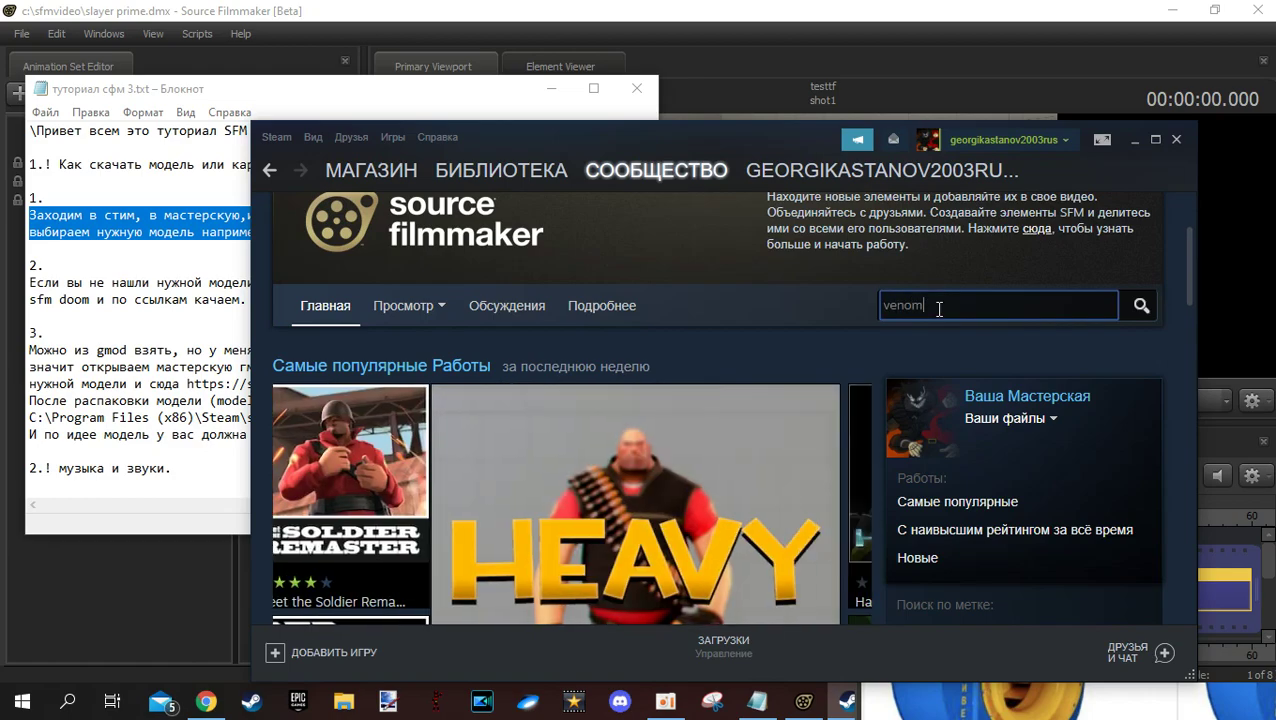
pyautogui.press('Return')
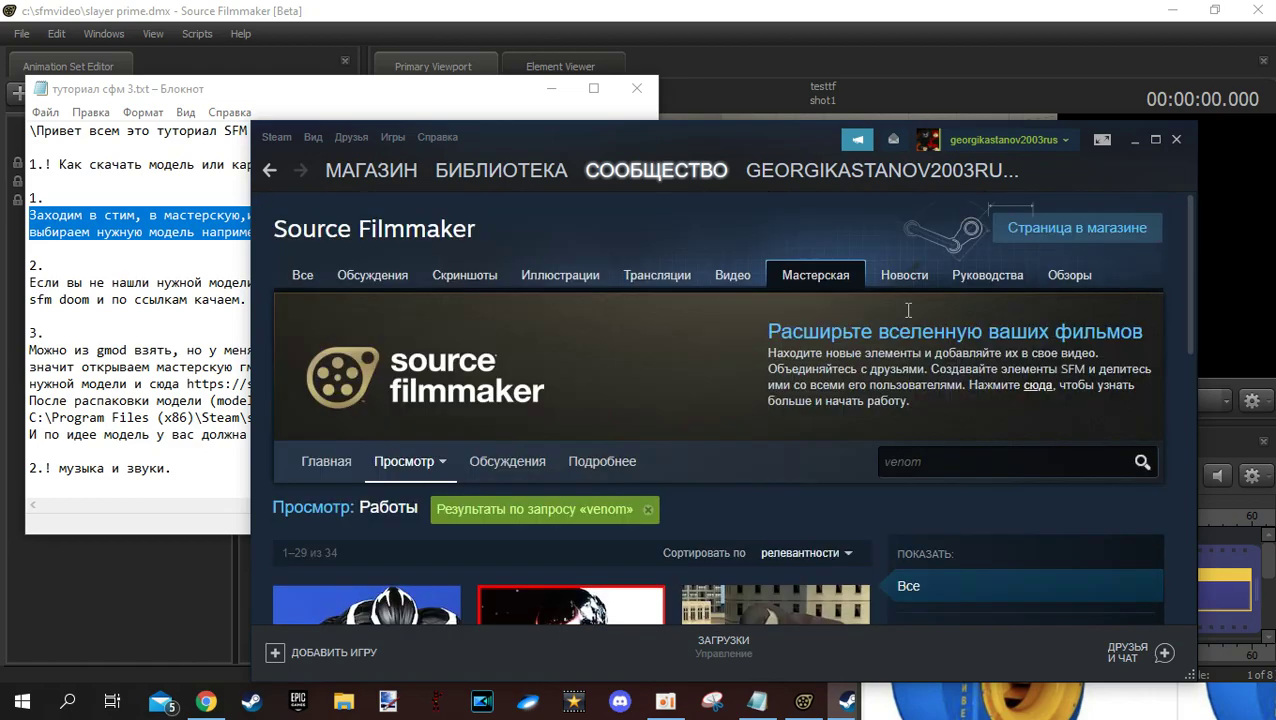
# Subscribe to the [FORTNITE] Venom model among the workshop search results
pyautogui.scroll(-4, 395, 398)
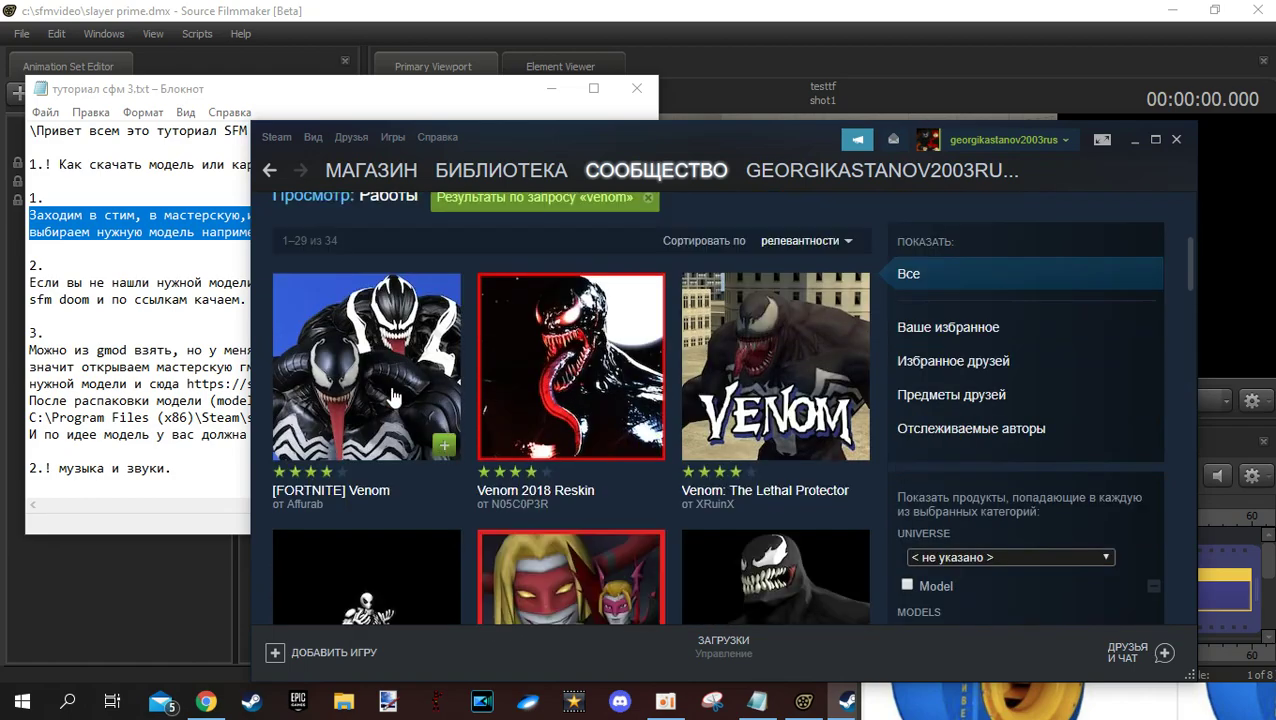
pyautogui.moveTo(443, 457)
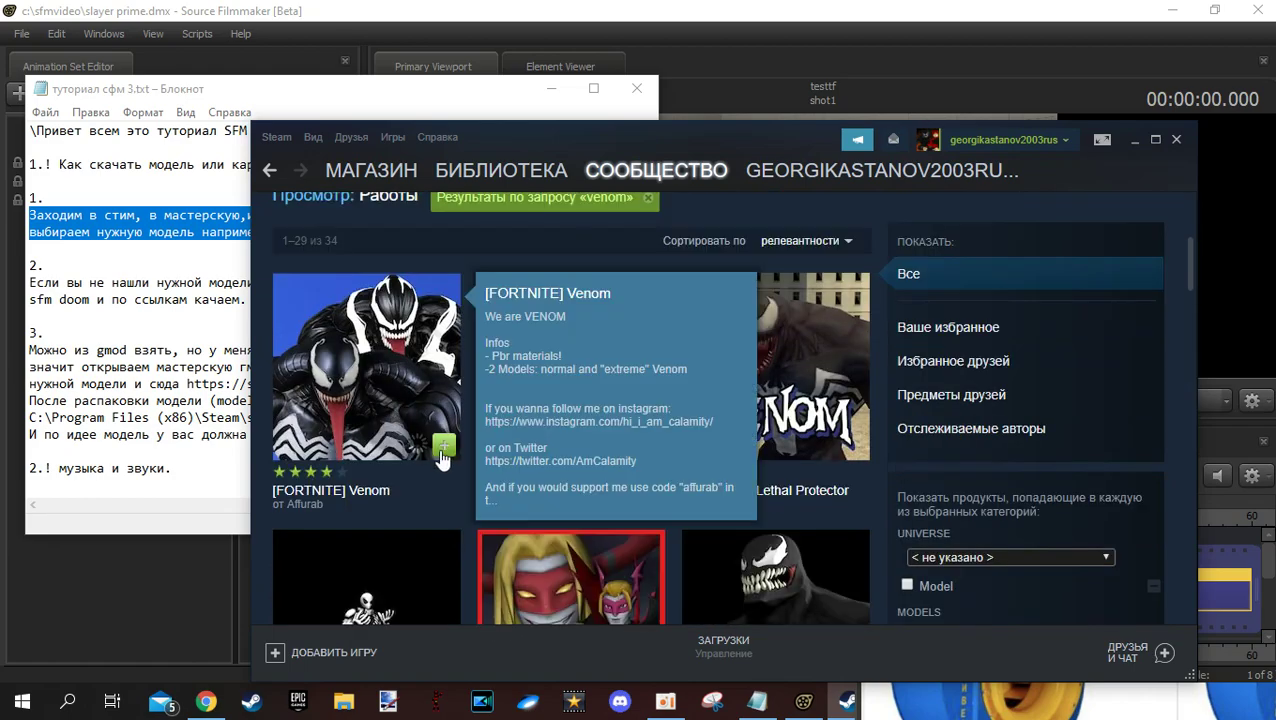
pyautogui.click(443, 452)
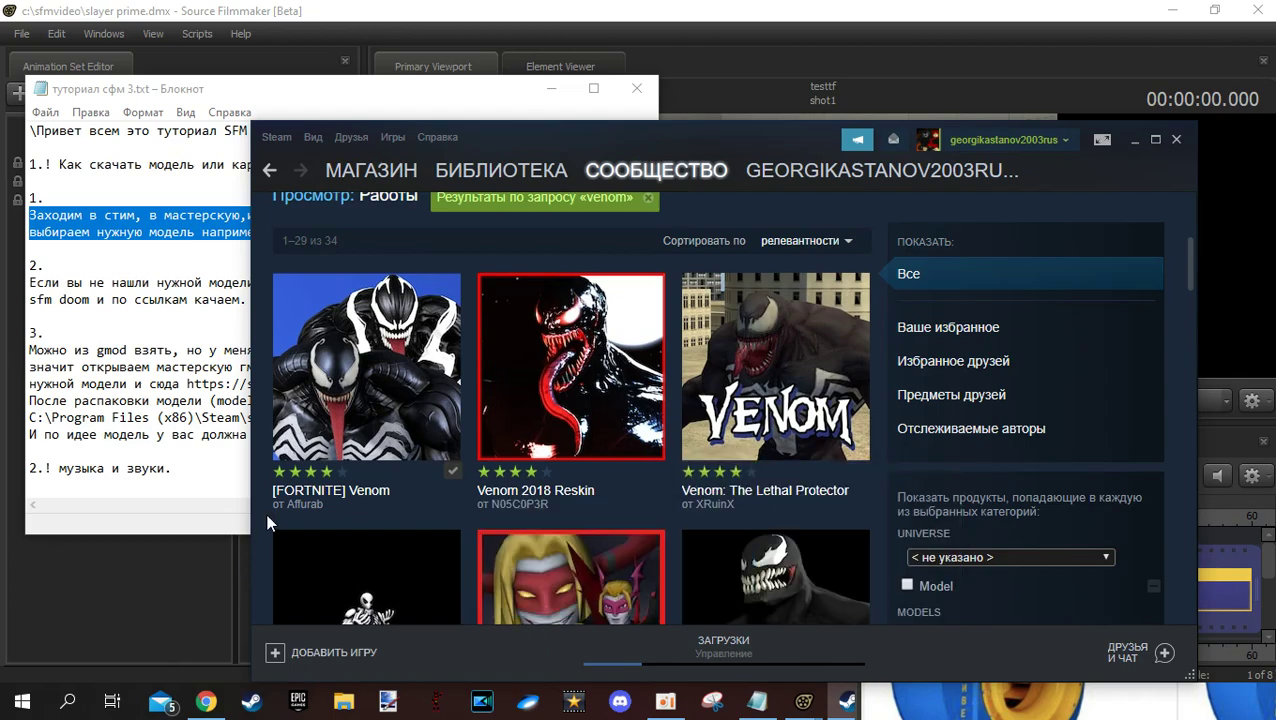
pyautogui.scroll(-3, 266, 513)
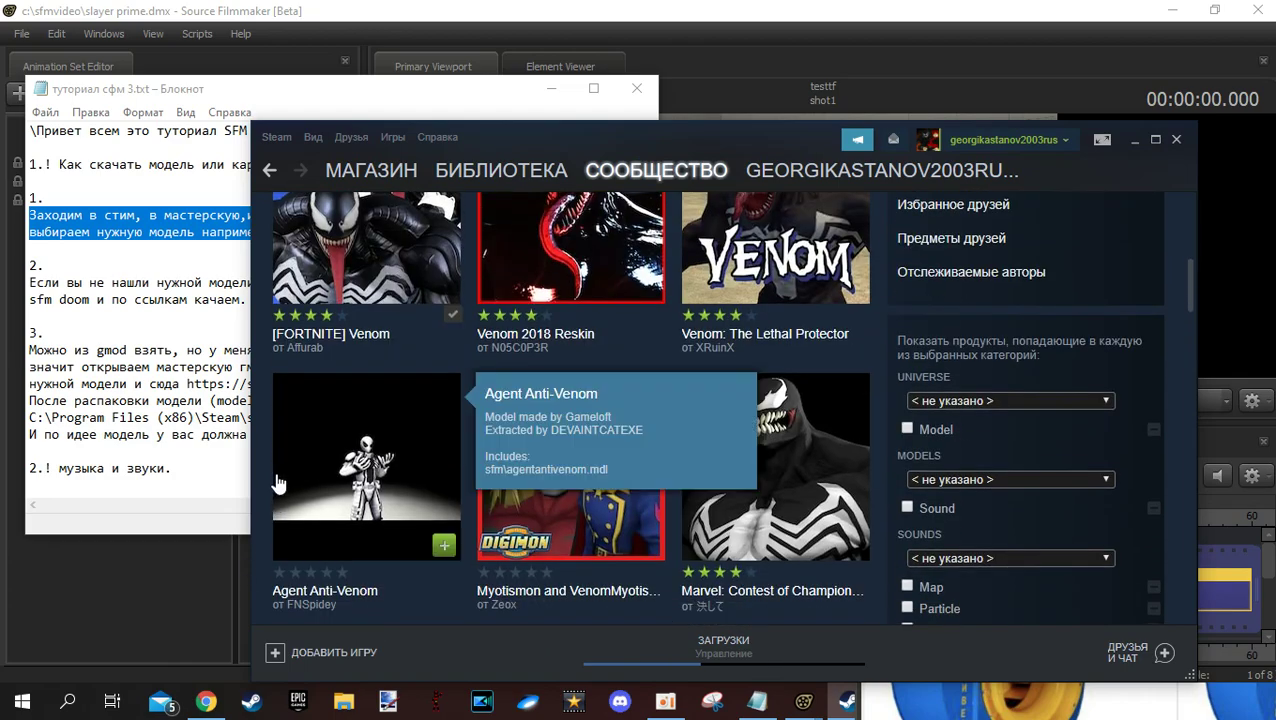
pyautogui.scroll(3, 278, 483)
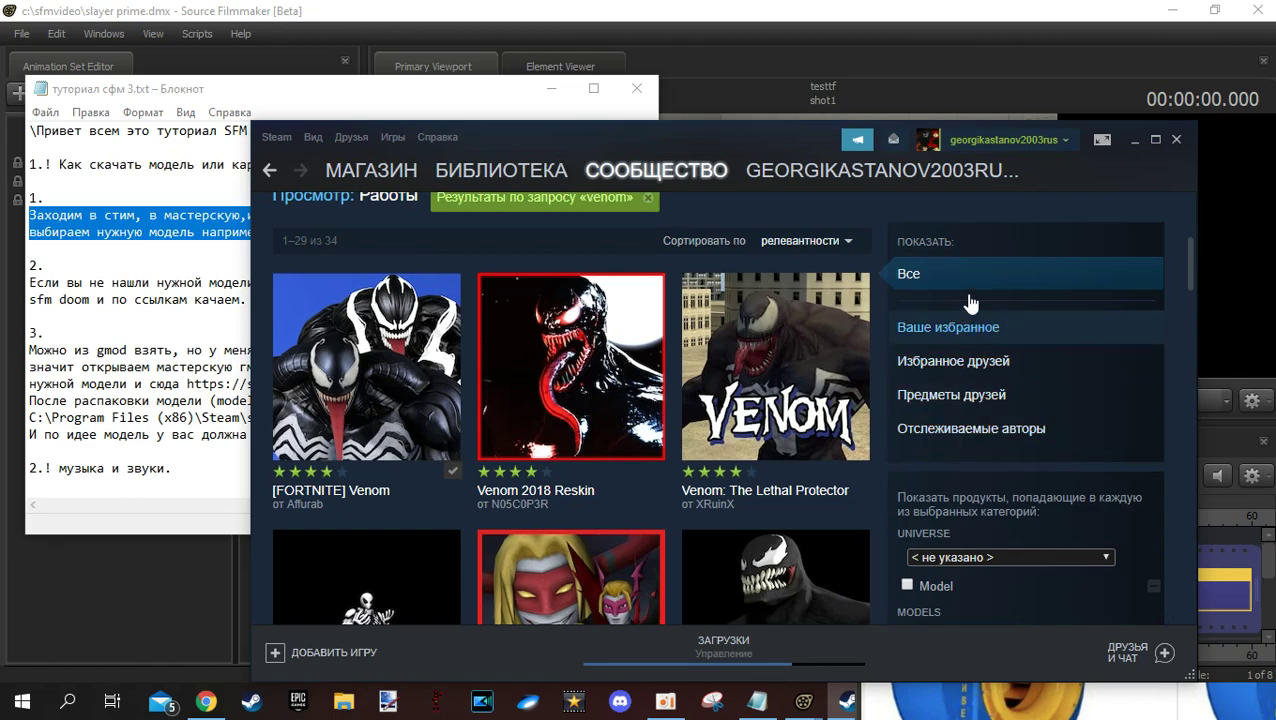
# Return to Source Filmmaker, accept the Workshop download queue and dismiss the notice once the files are downloaded
pyautogui.click(1134, 141)
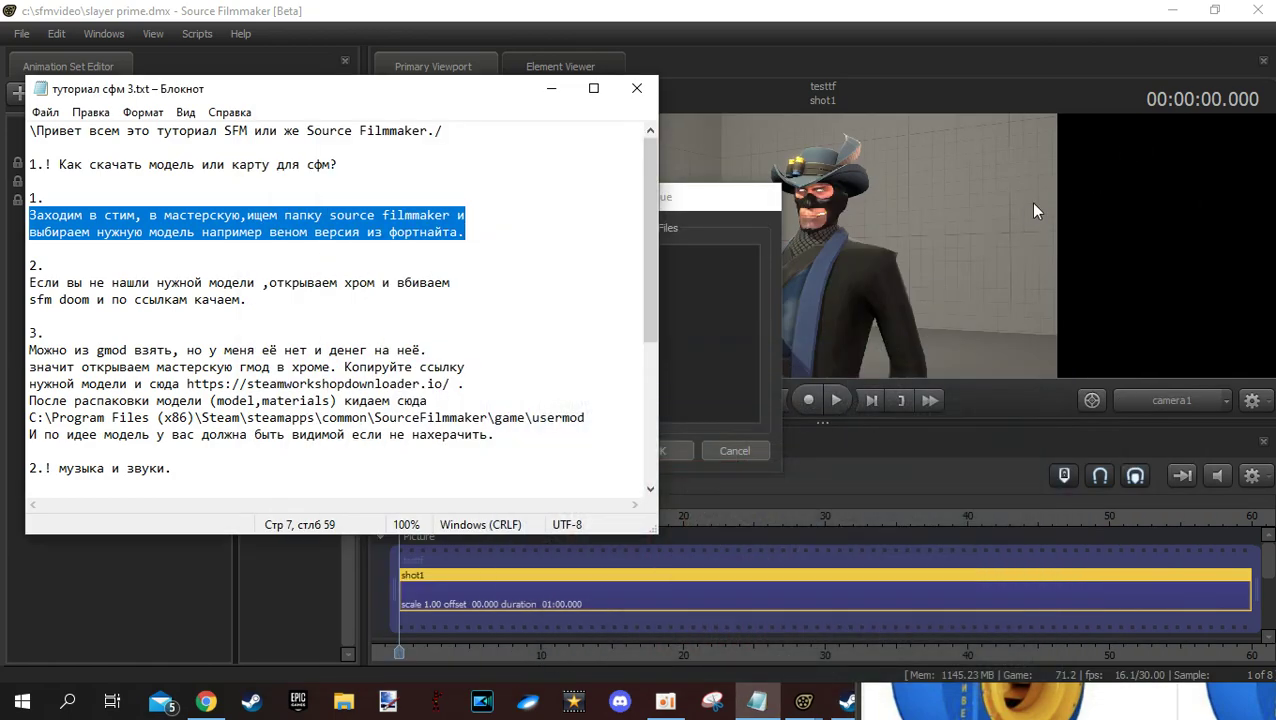
pyautogui.click(670, 446)
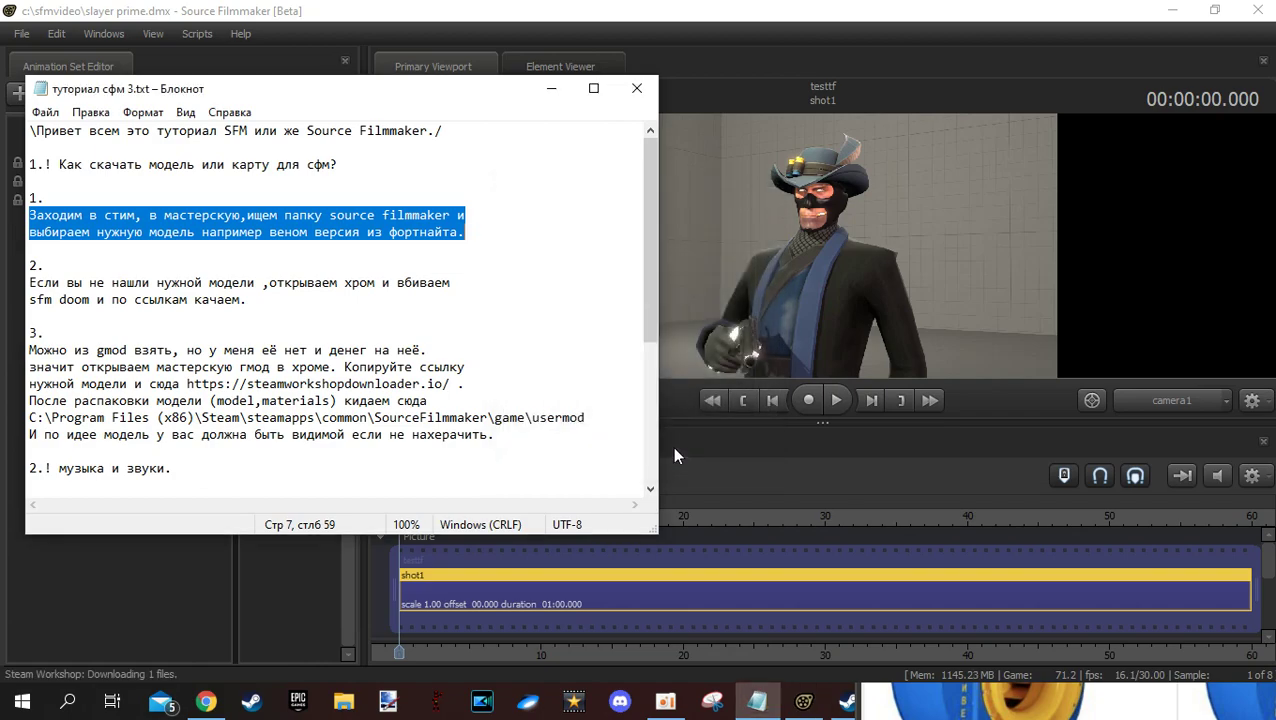
pyautogui.click(843, 701)
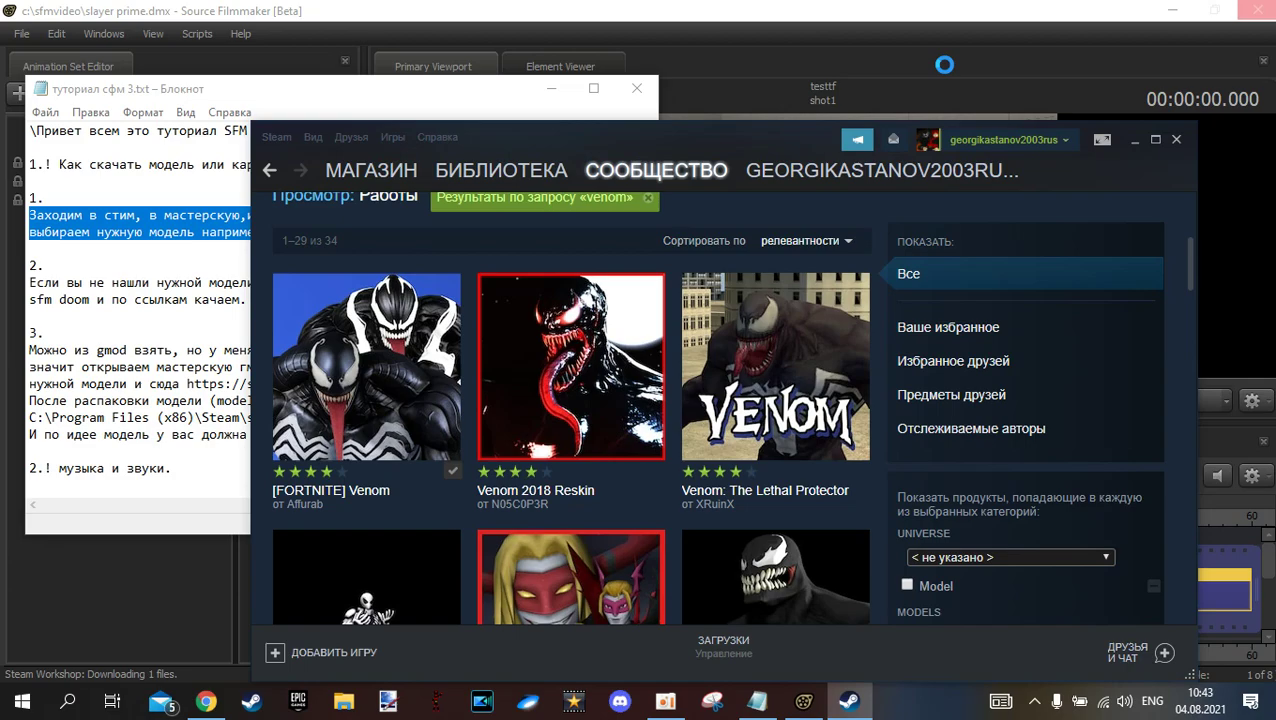
pyautogui.click(944, 65)
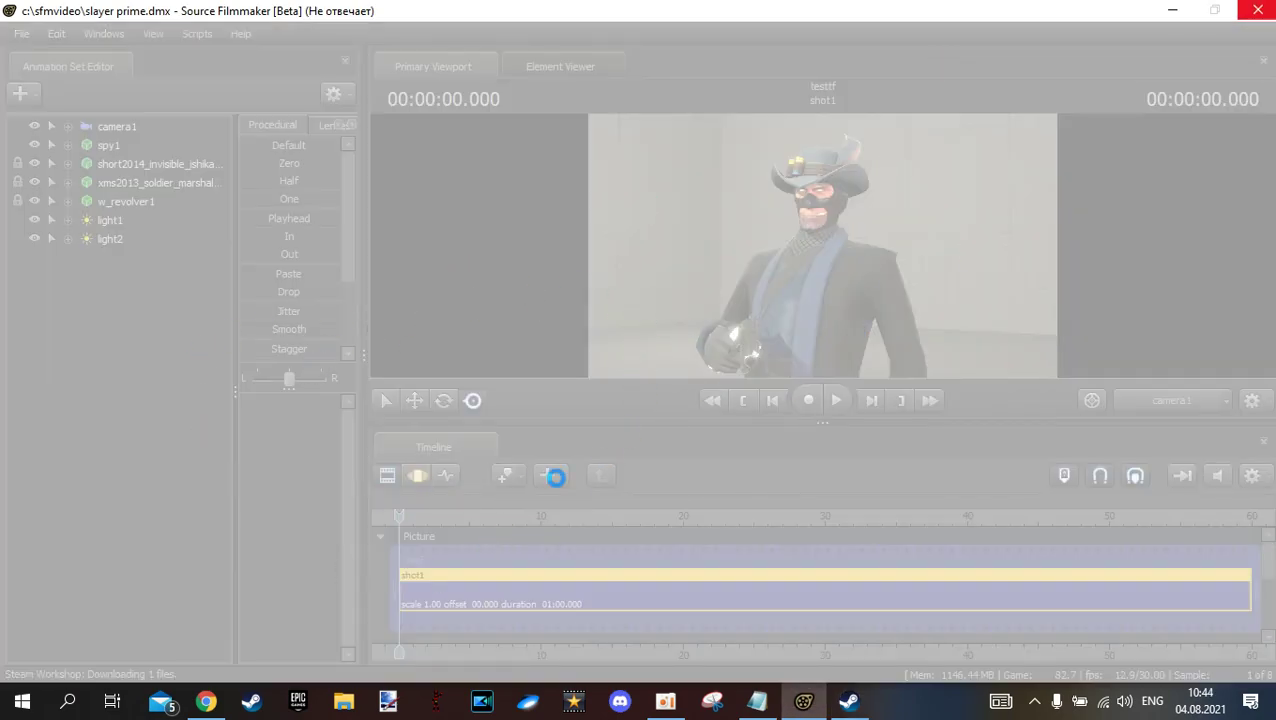
pyautogui.click(757, 701)
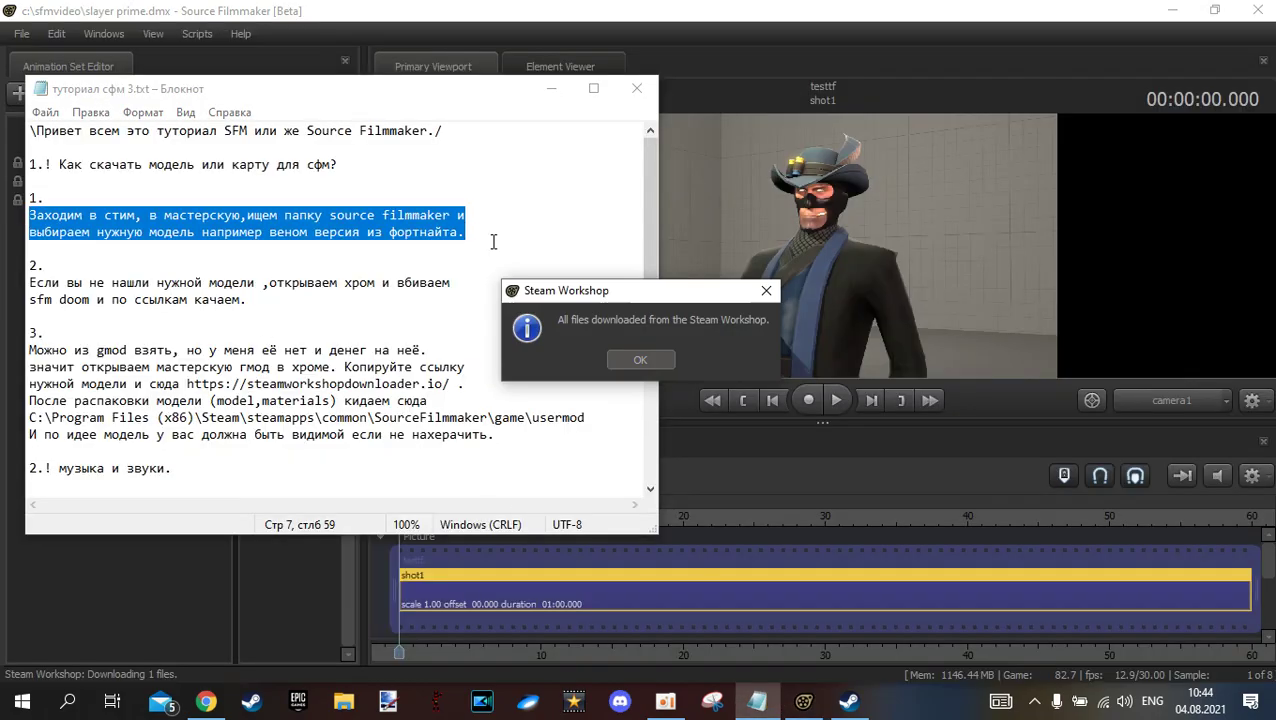
pyautogui.click(640, 360)
pyautogui.click(812, 508)
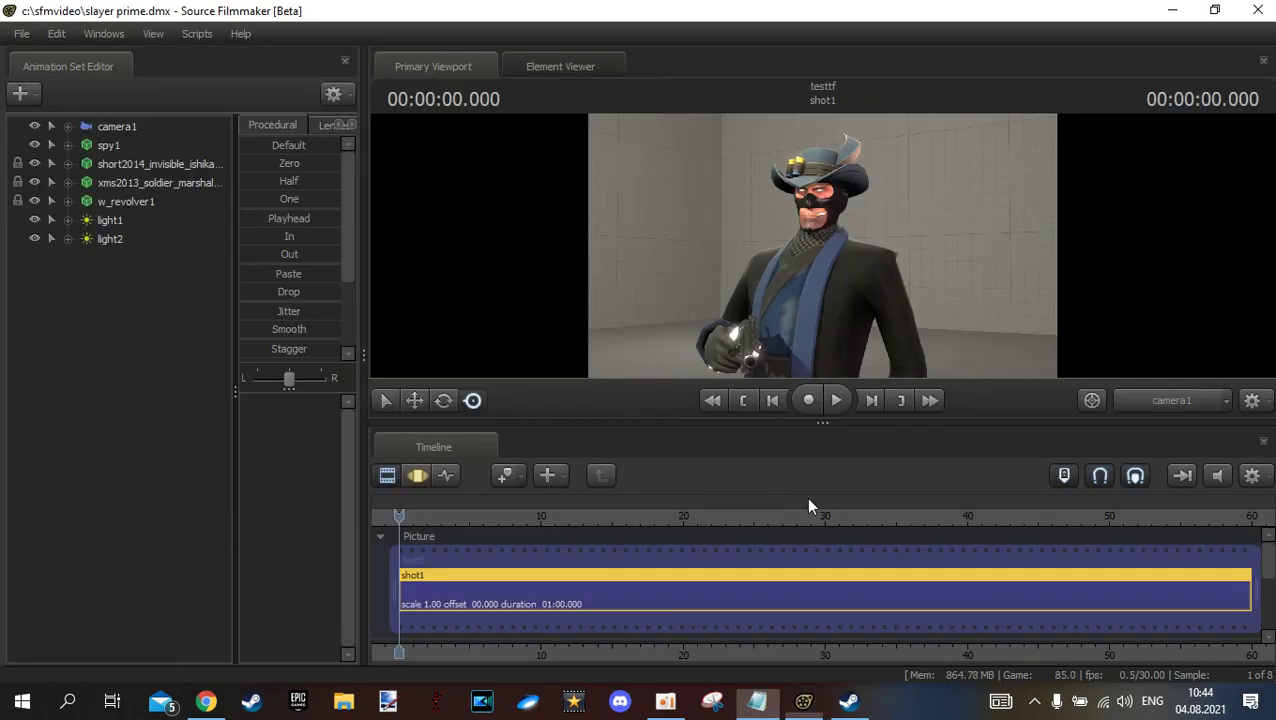
# Start creating an animation set for a new model and filter the workshop model files by "venom"
pyautogui.click(807, 516)
pyautogui.rightClick(52, 318)
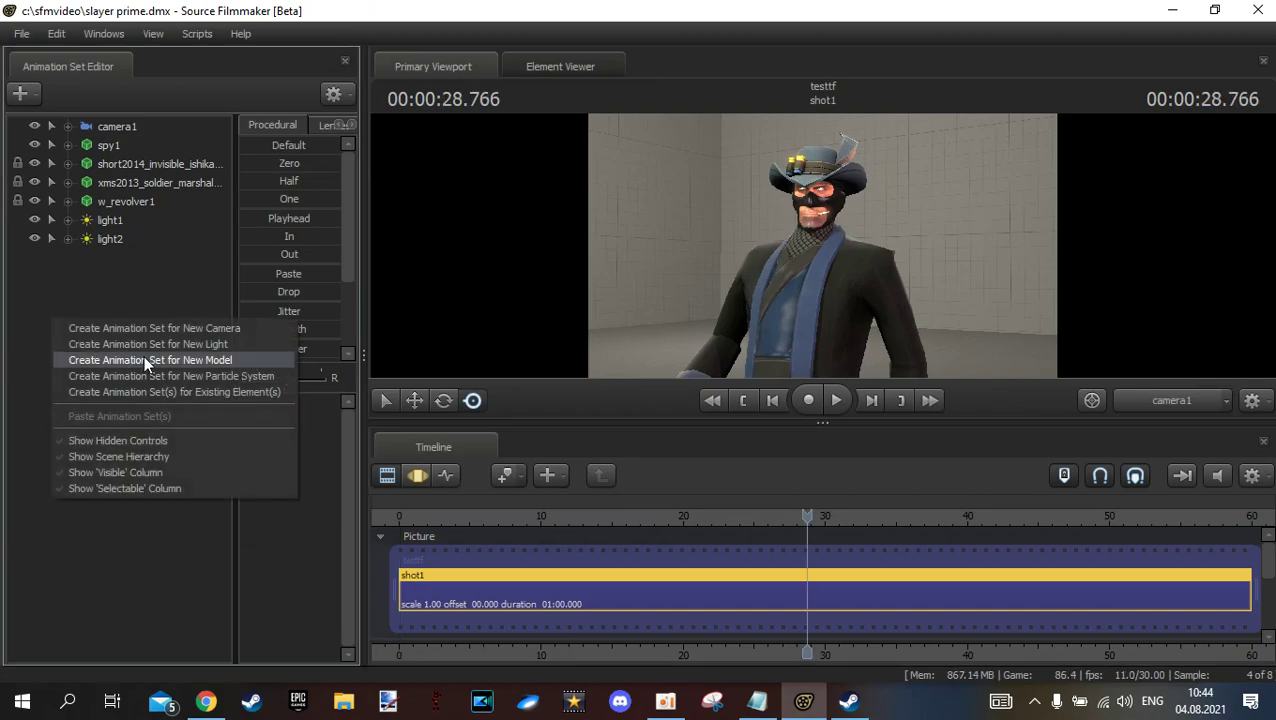
pyautogui.click(145, 362)
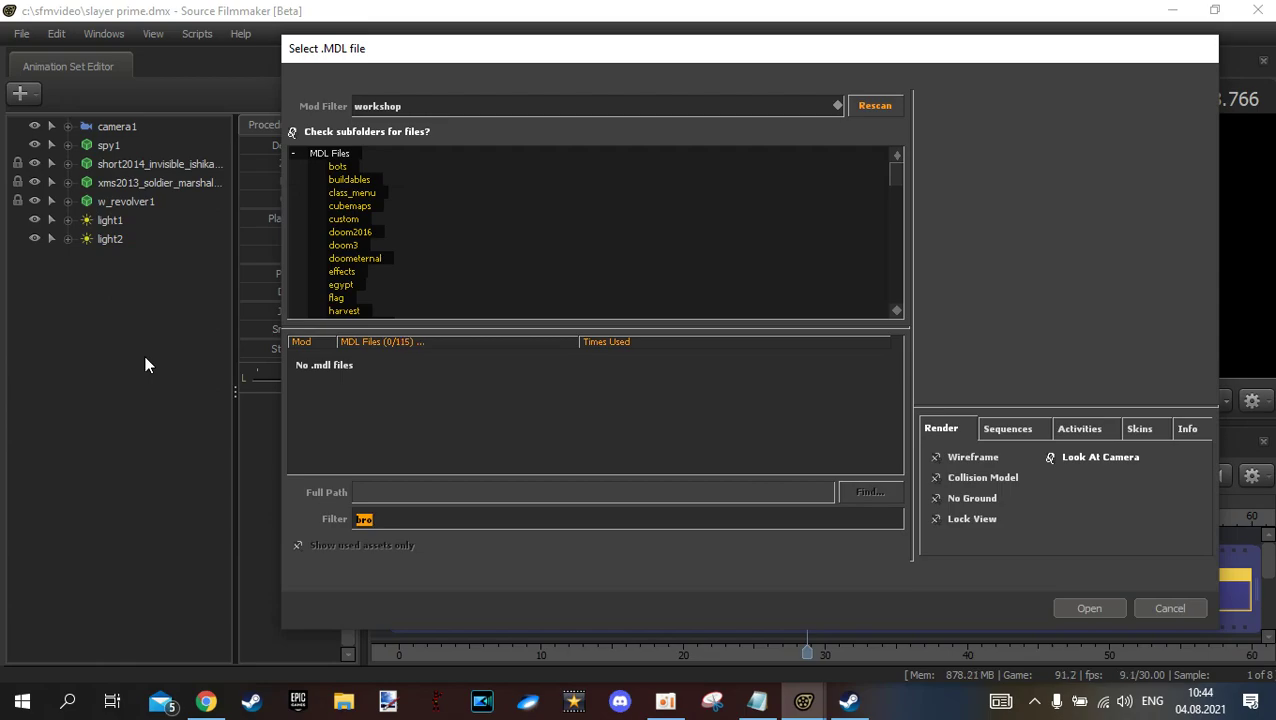
pyautogui.write('veno')
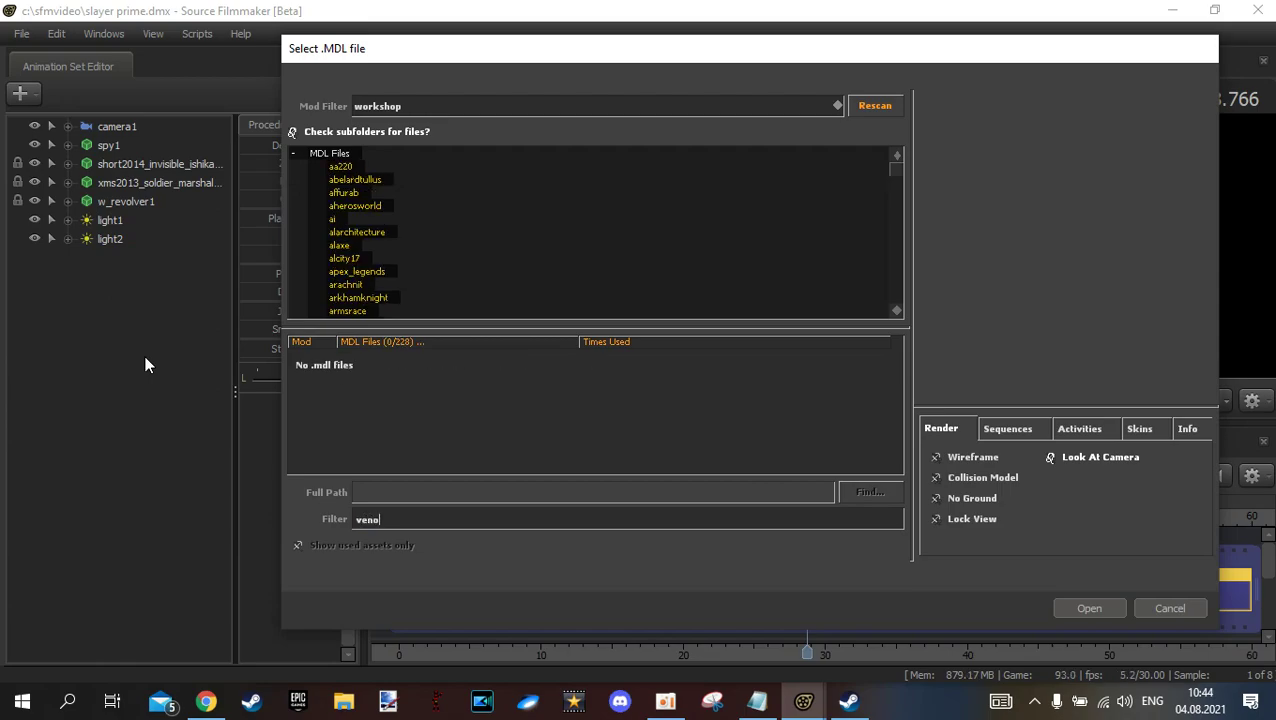
pyautogui.write('m')
# Check the [FORTNITE] Venom item page in Steam for its included model file paths and compare them with the model browser
pyautogui.click(846, 704)
pyautogui.moveTo(408, 398)
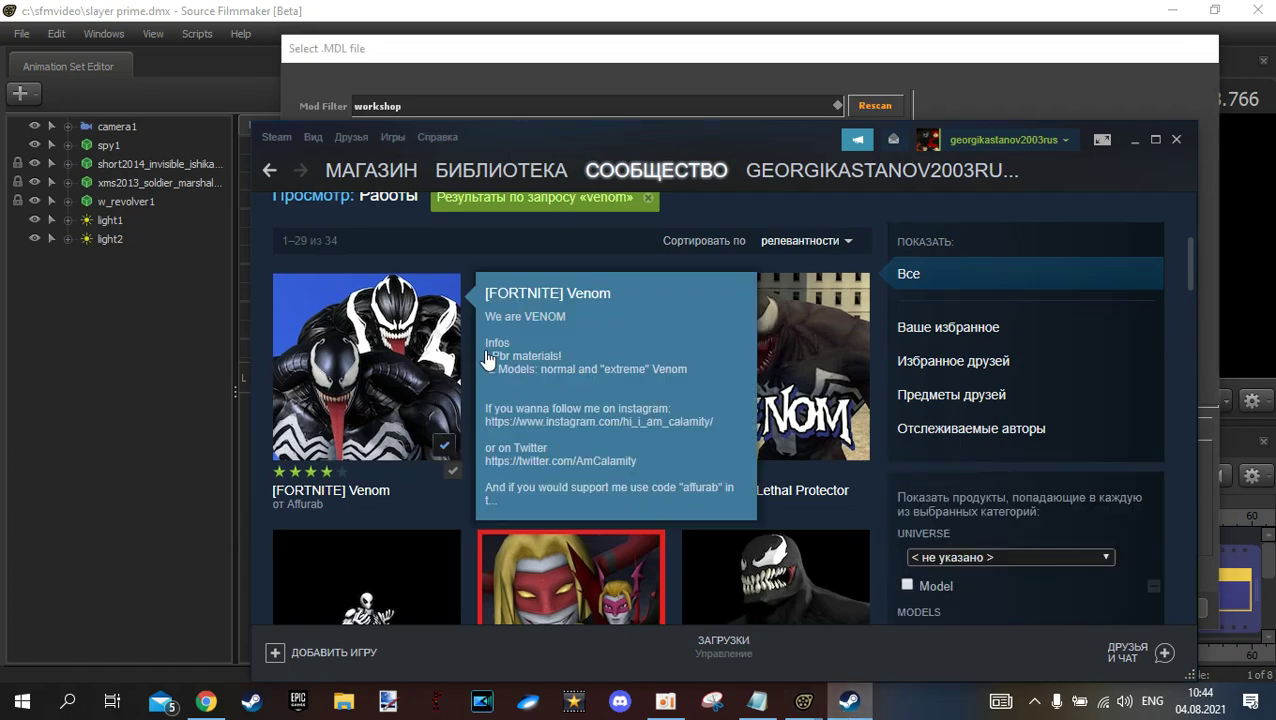
pyautogui.click(560, 368)
pyautogui.scroll(-10, 458, 356)
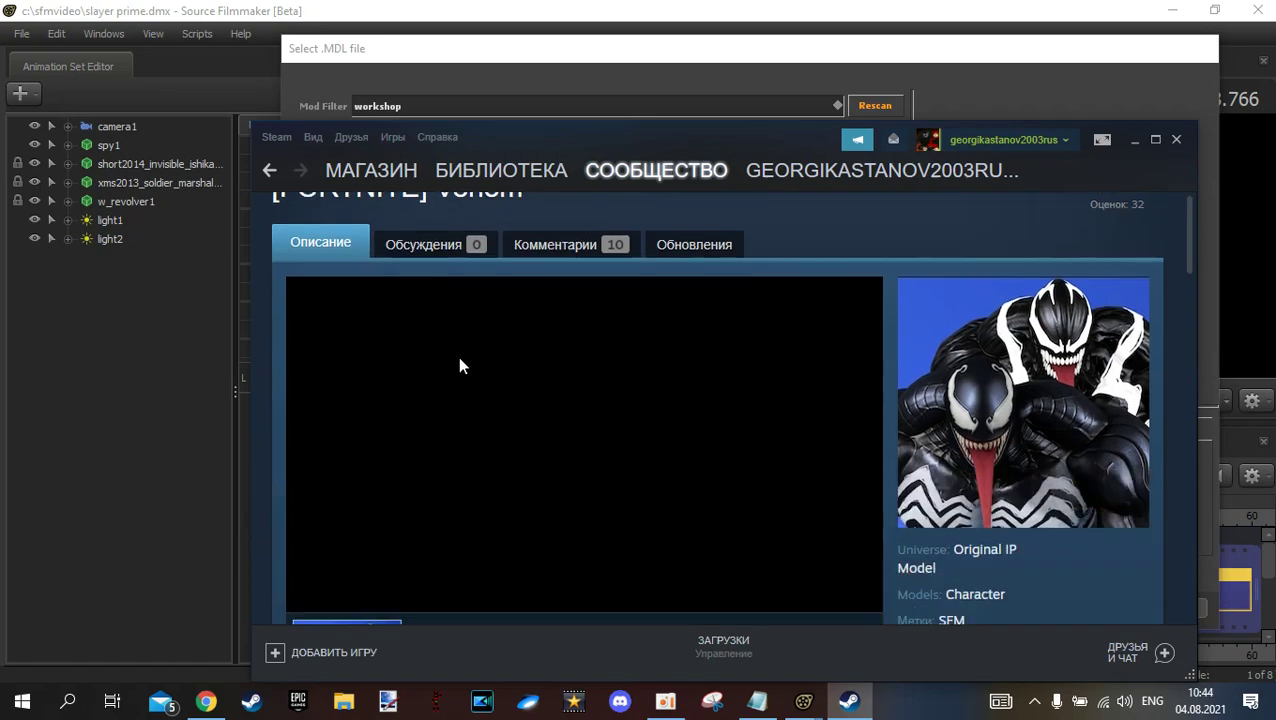
pyautogui.scroll(3, 453, 349)
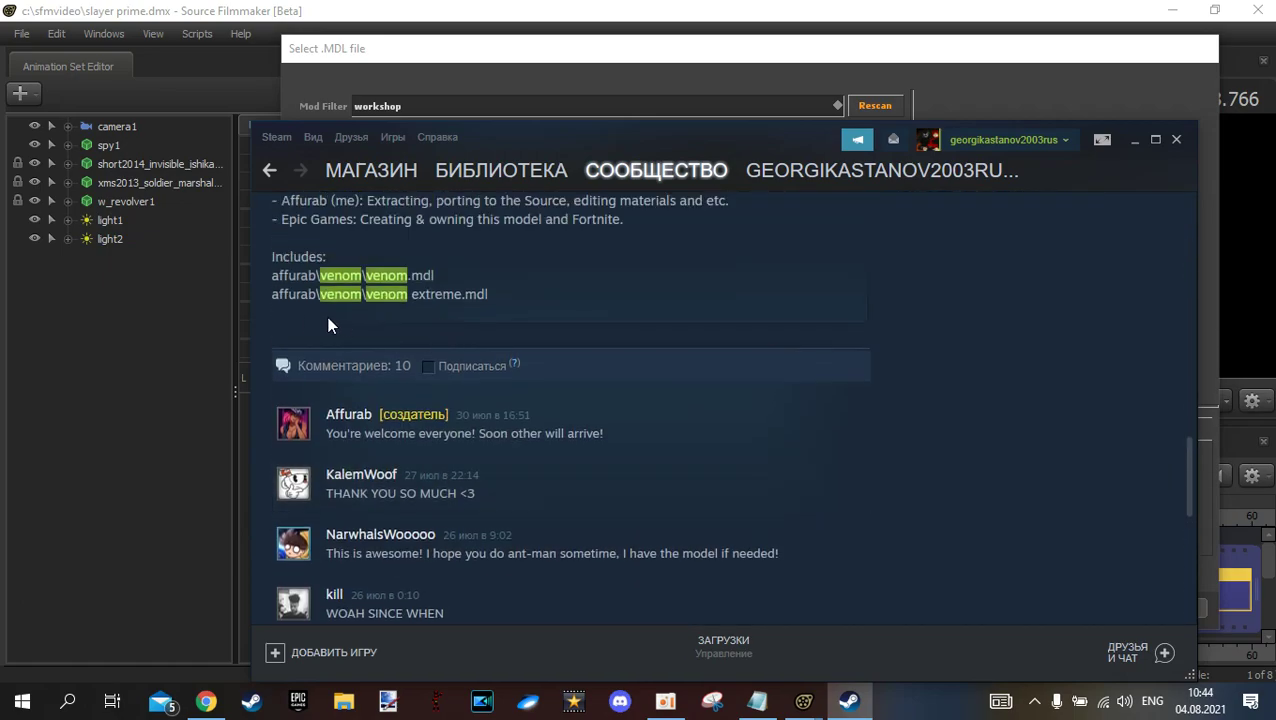
pyautogui.click(477, 71)
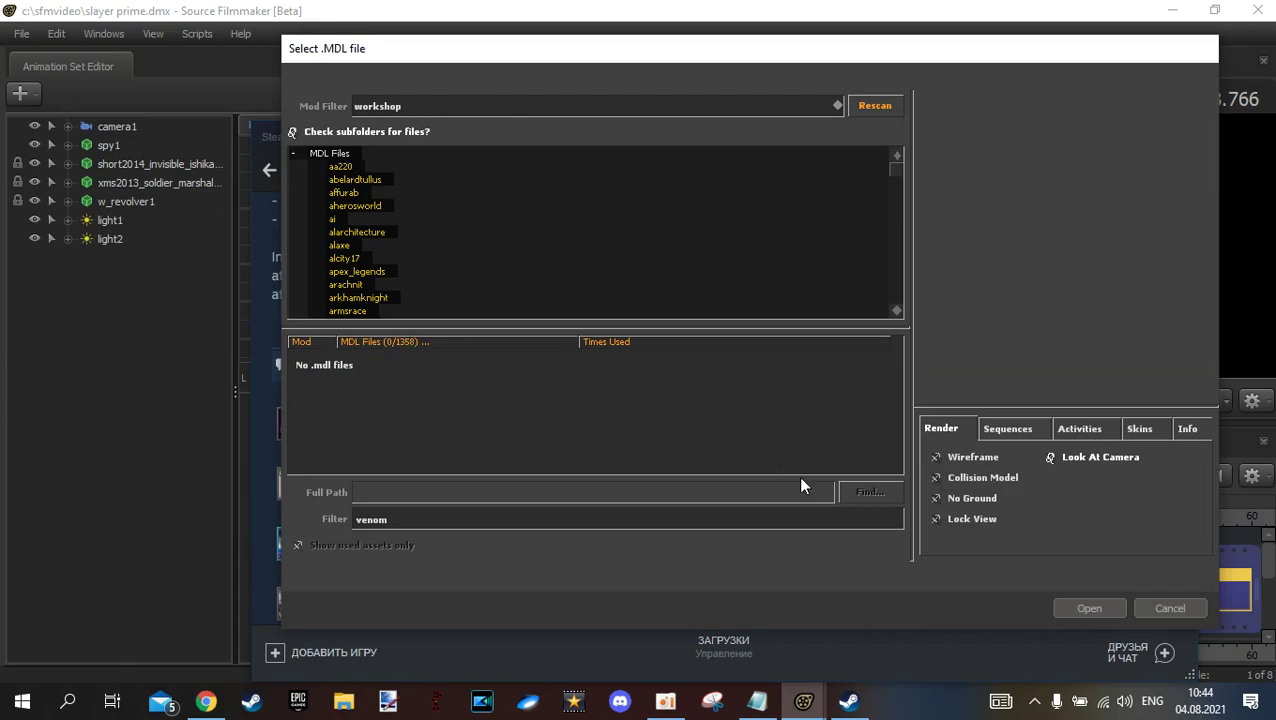
pyautogui.moveTo(803, 701)
pyautogui.moveTo(840, 656)
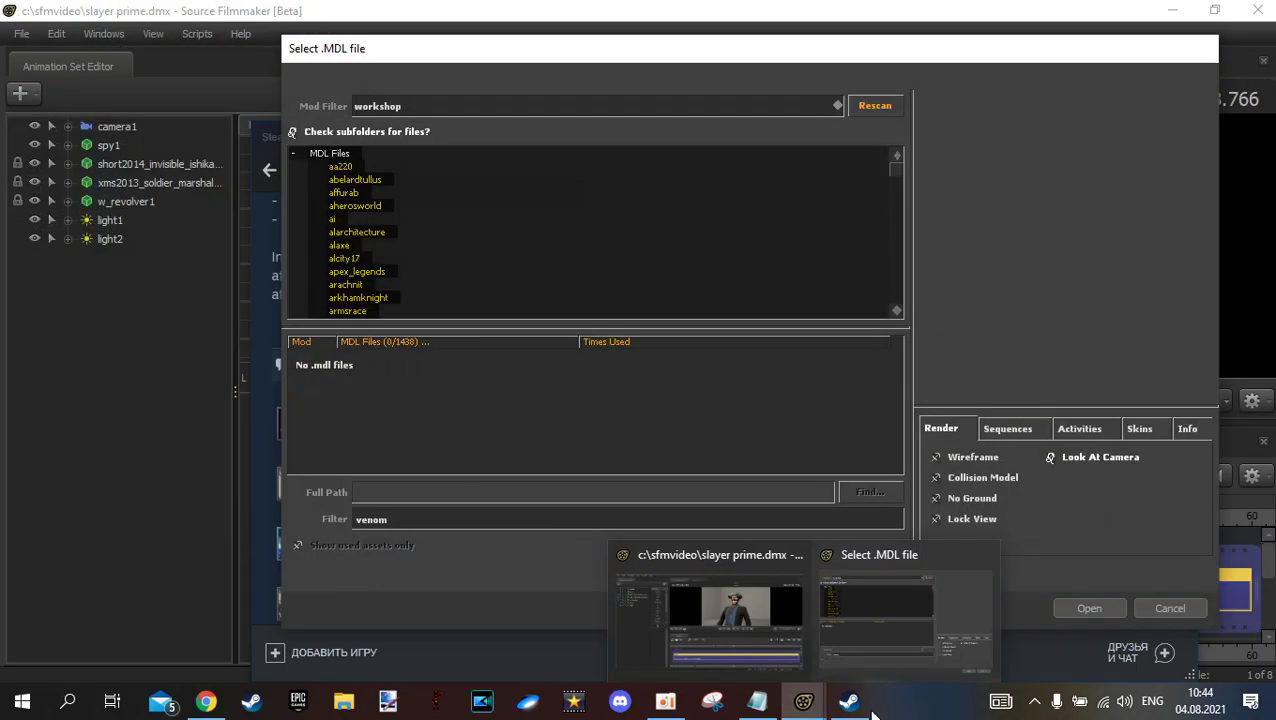
pyautogui.click(849, 701)
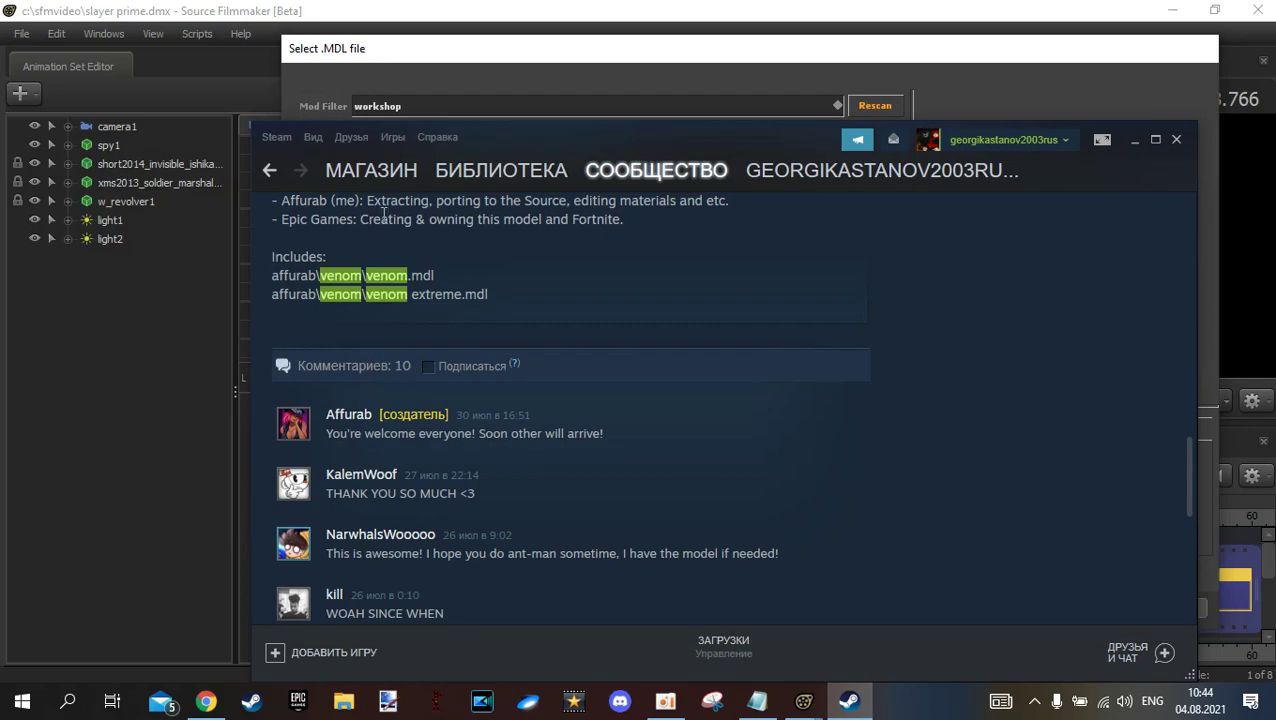
pyautogui.scroll(3, 432, 258)
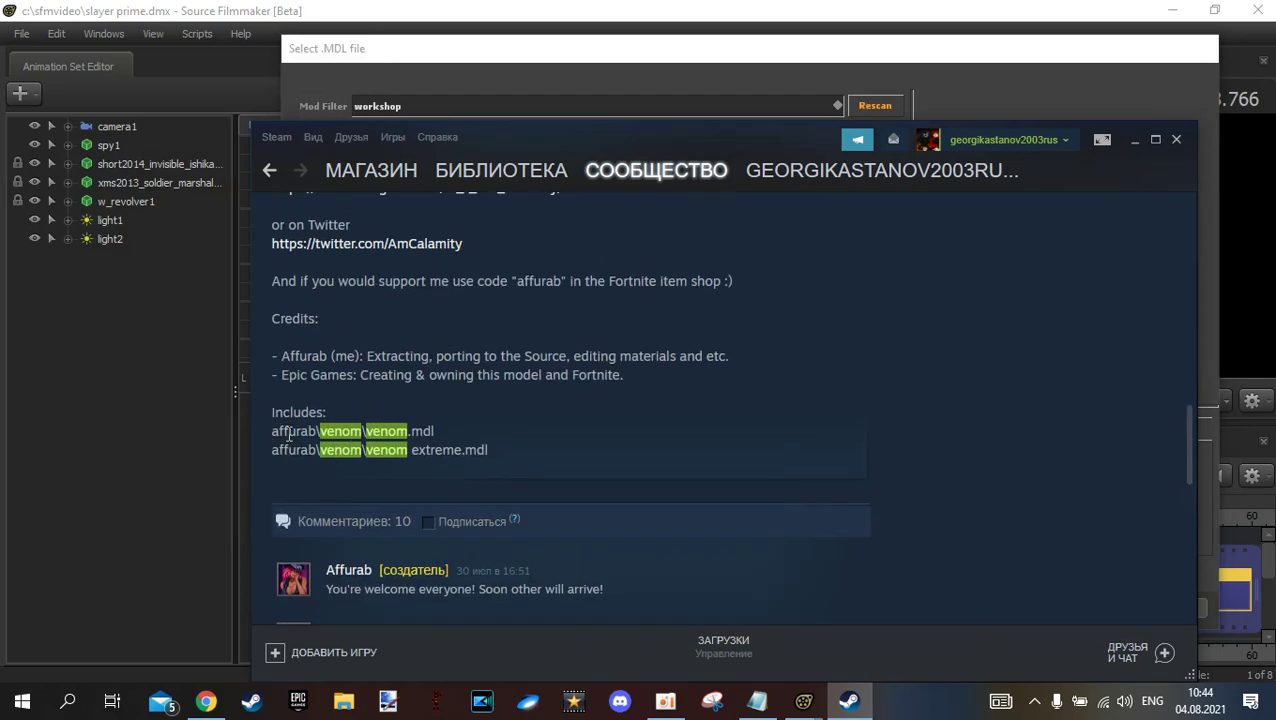
# Highlight the included path affurab\venom\venom.mdl on the Steam item page and return to the model file browser in Source Filmmaker
pyautogui.moveTo(270, 434)
pyautogui.mouseDown()
pyautogui.moveTo(453, 431)
pyautogui.moveTo(271, 432)
pyautogui.mouseUp()
pyautogui.click(436, 425)
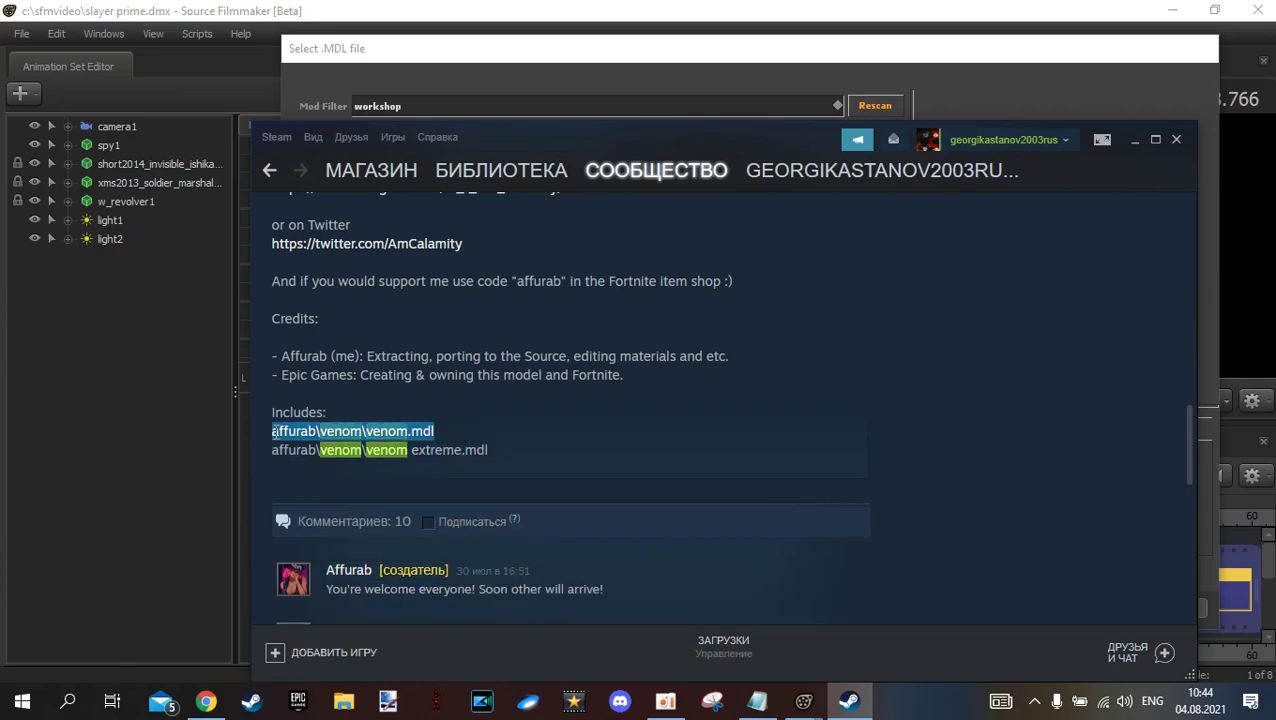
pyautogui.click(438, 72)
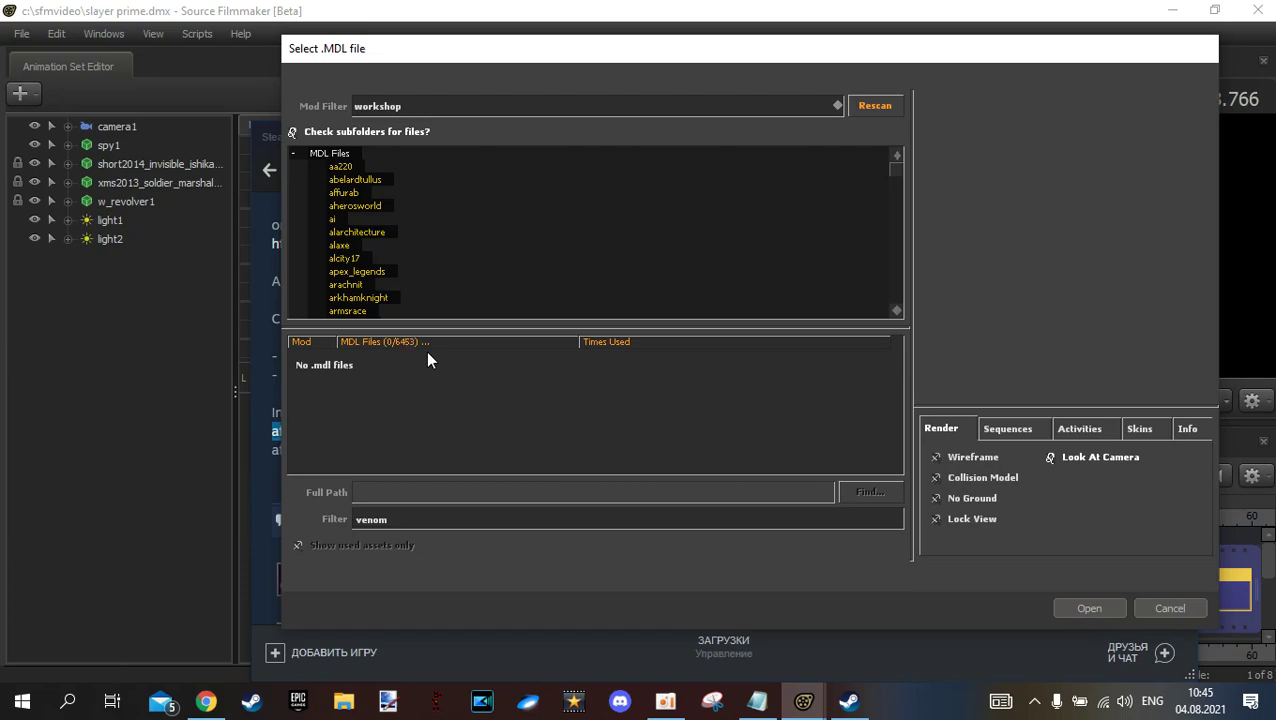
# Look through the workshop model folders down to the end of the list and rescan the model files
pyautogui.scroll(-10, 459, 178)
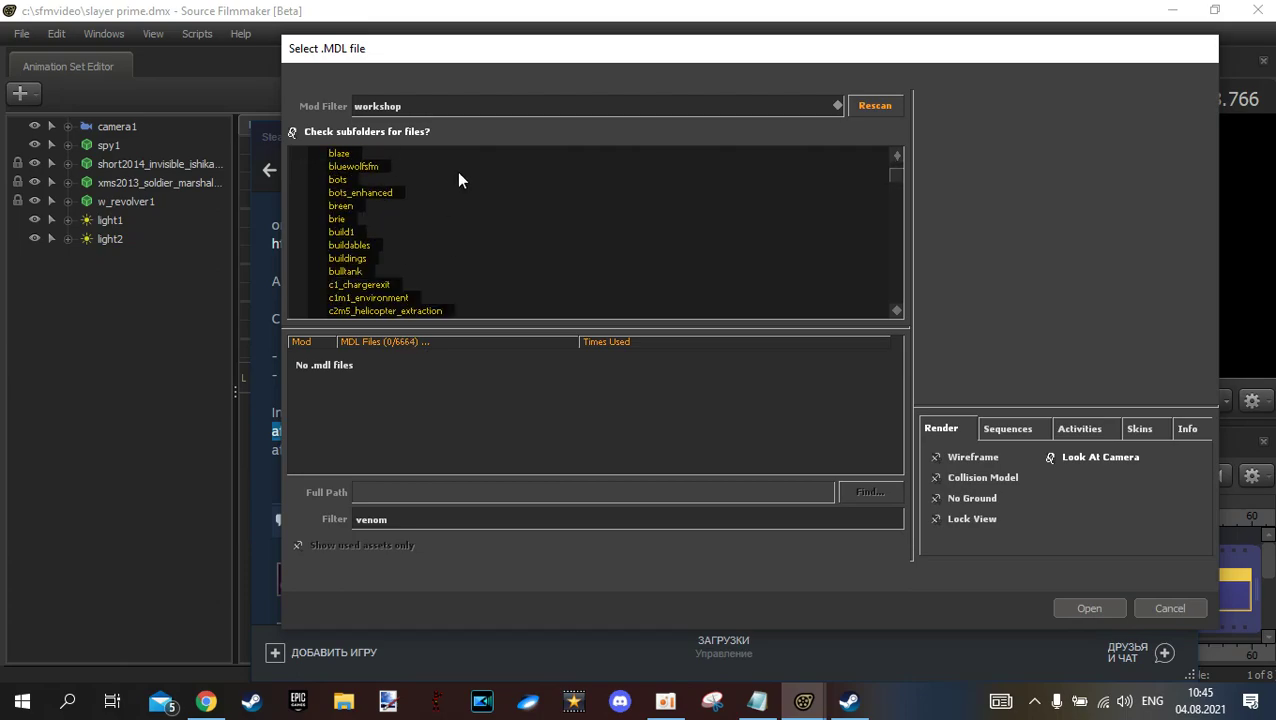
pyautogui.scroll(-15, 459, 179)
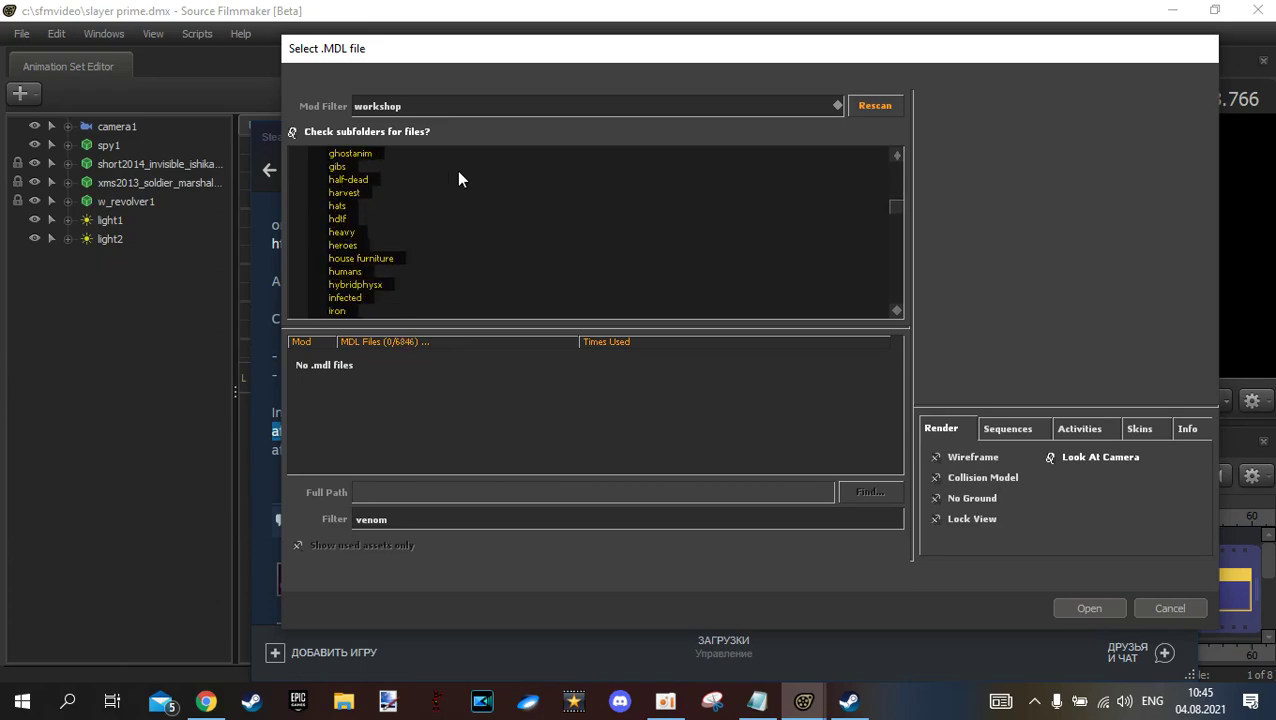
pyautogui.scroll(-20, 459, 179)
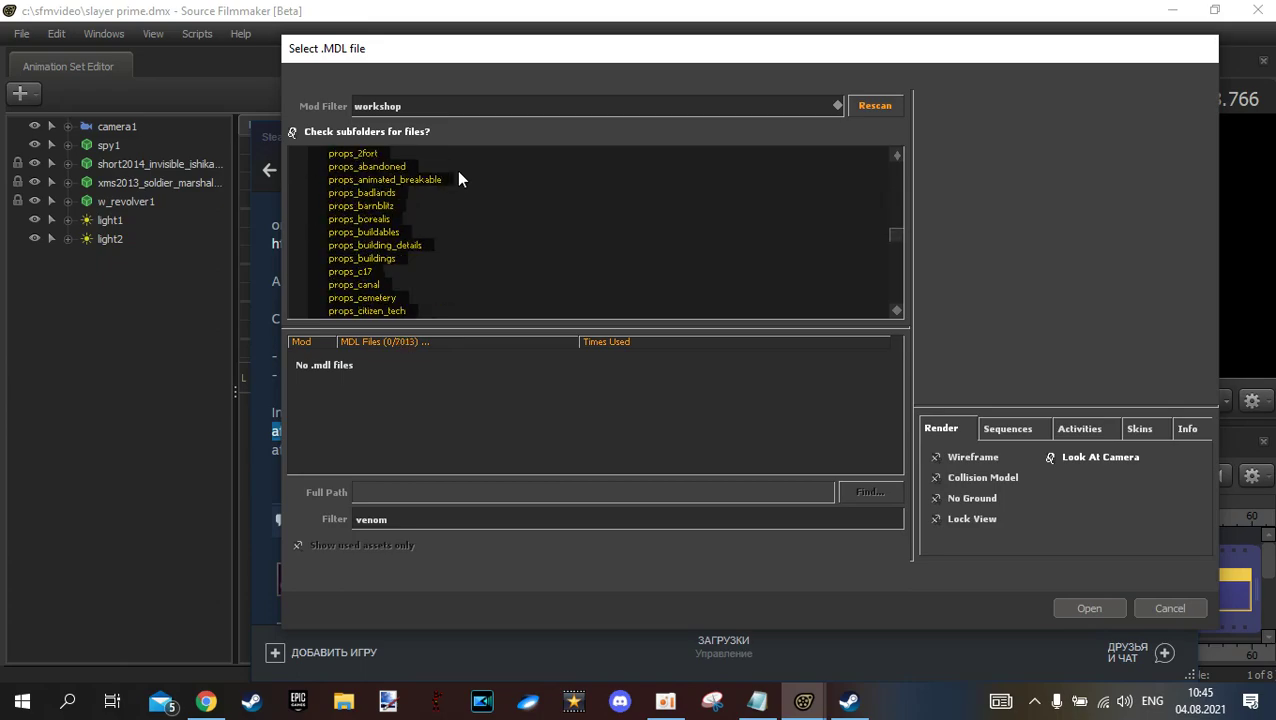
pyautogui.scroll(-20, 459, 179)
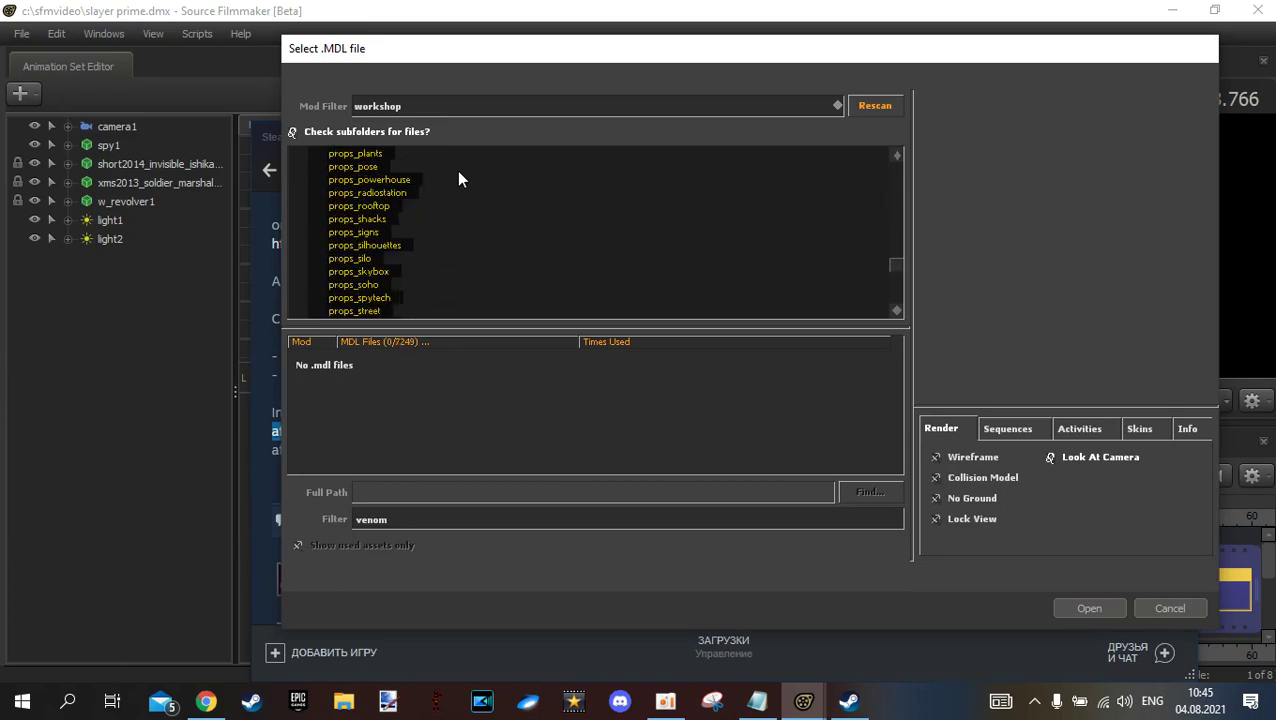
pyautogui.scroll(-20, 459, 179)
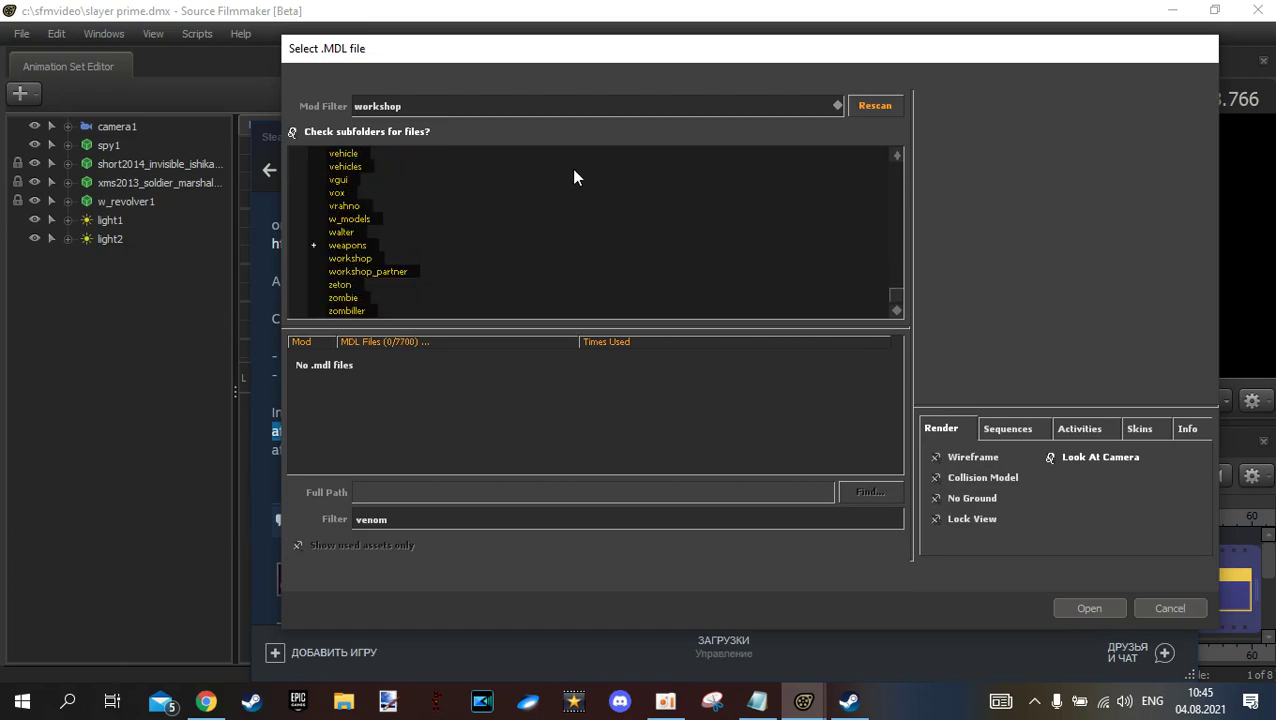
pyautogui.click(864, 108)
# Look back through the workshop folder tree up to the folders starting with "a" while the rescan runs
pyautogui.scroll(2, 494, 208)
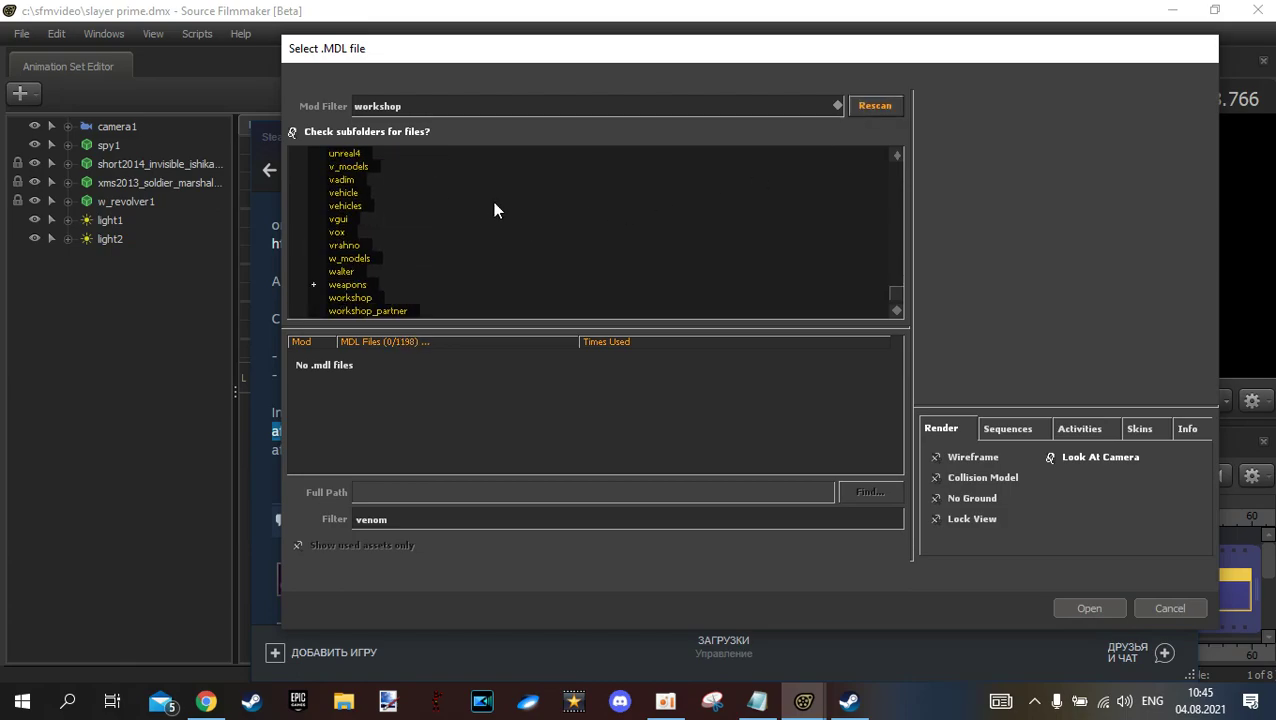
pyautogui.scroll(4, 494, 208)
pyautogui.scroll(10, 494, 210)
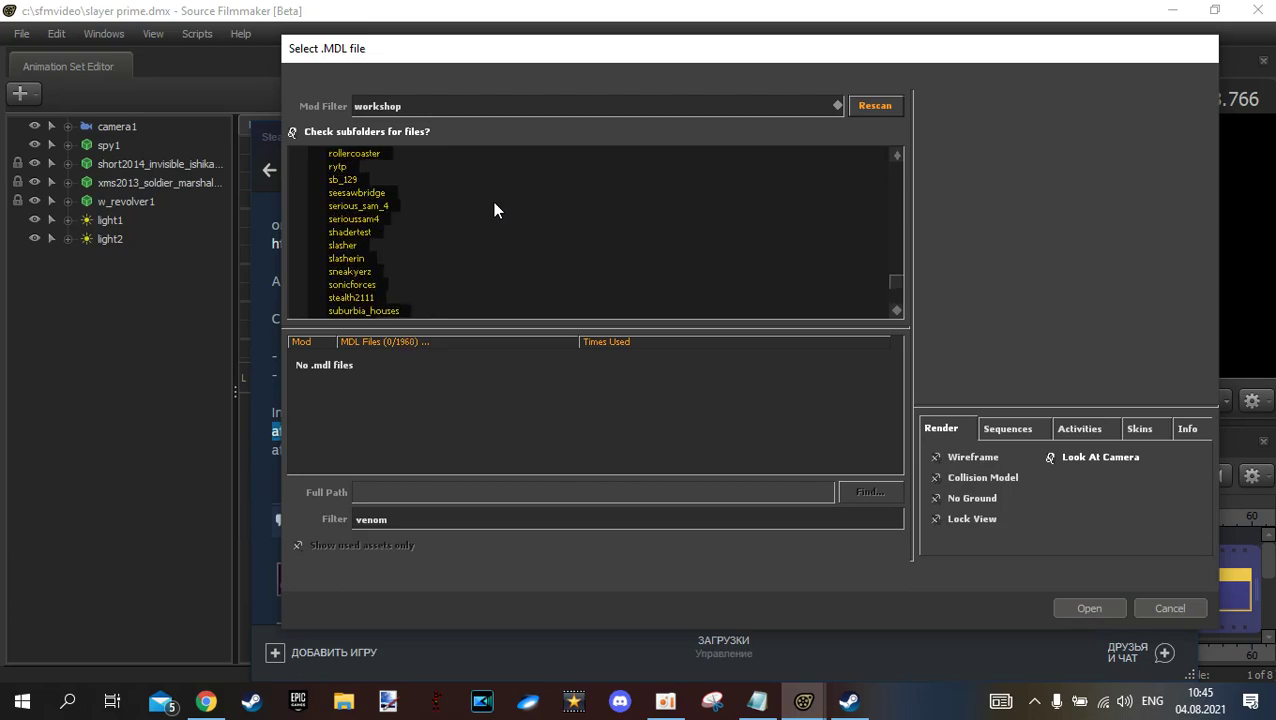
pyautogui.scroll(10, 494, 208)
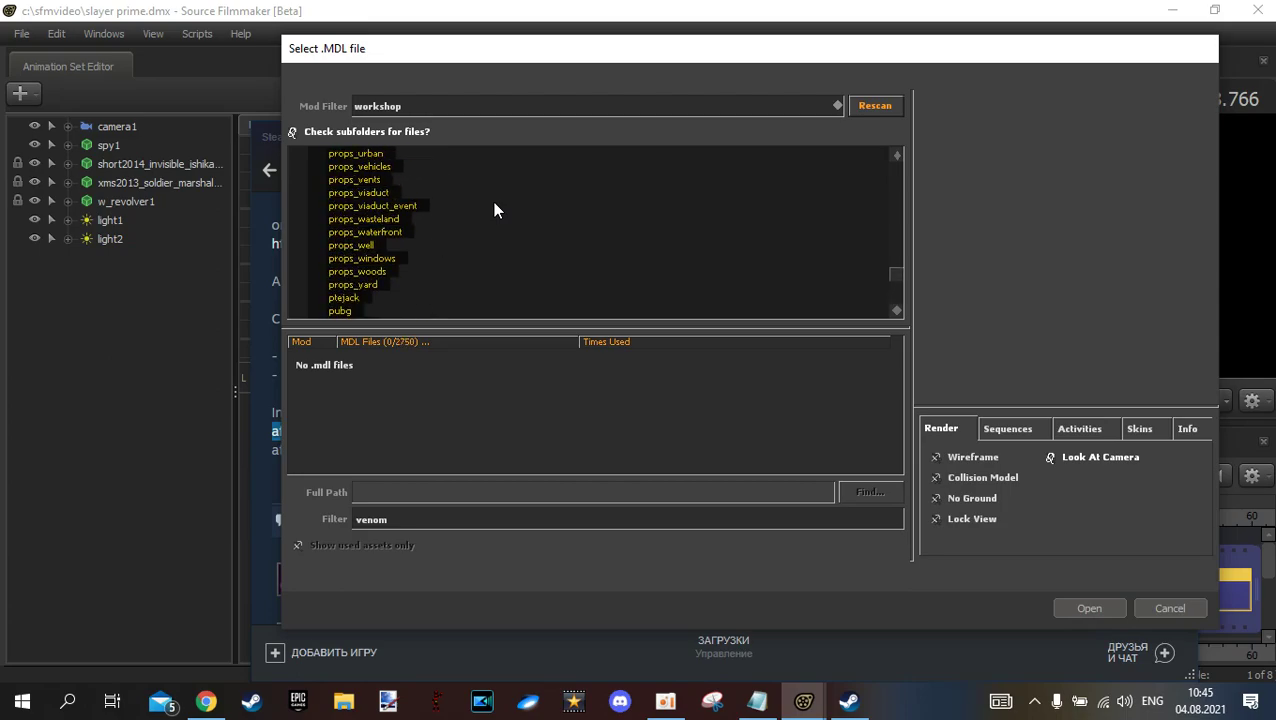
pyautogui.scroll(10, 494, 209)
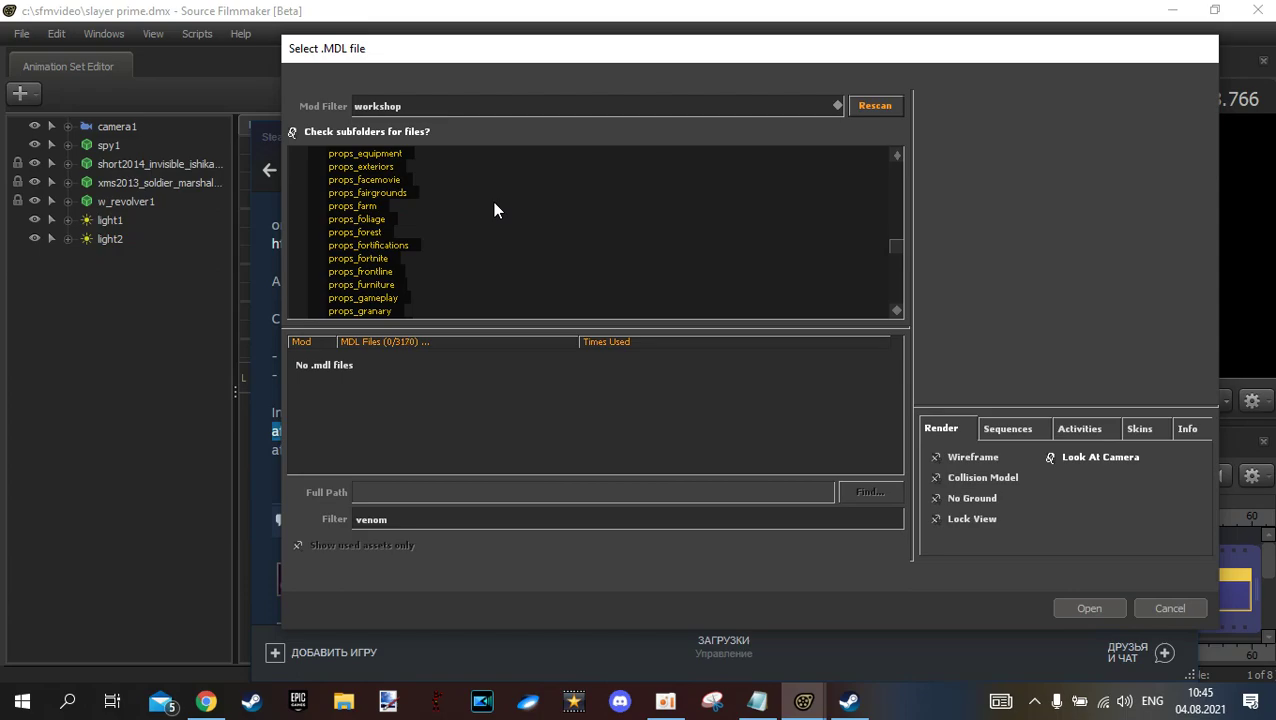
pyautogui.scroll(10, 494, 209)
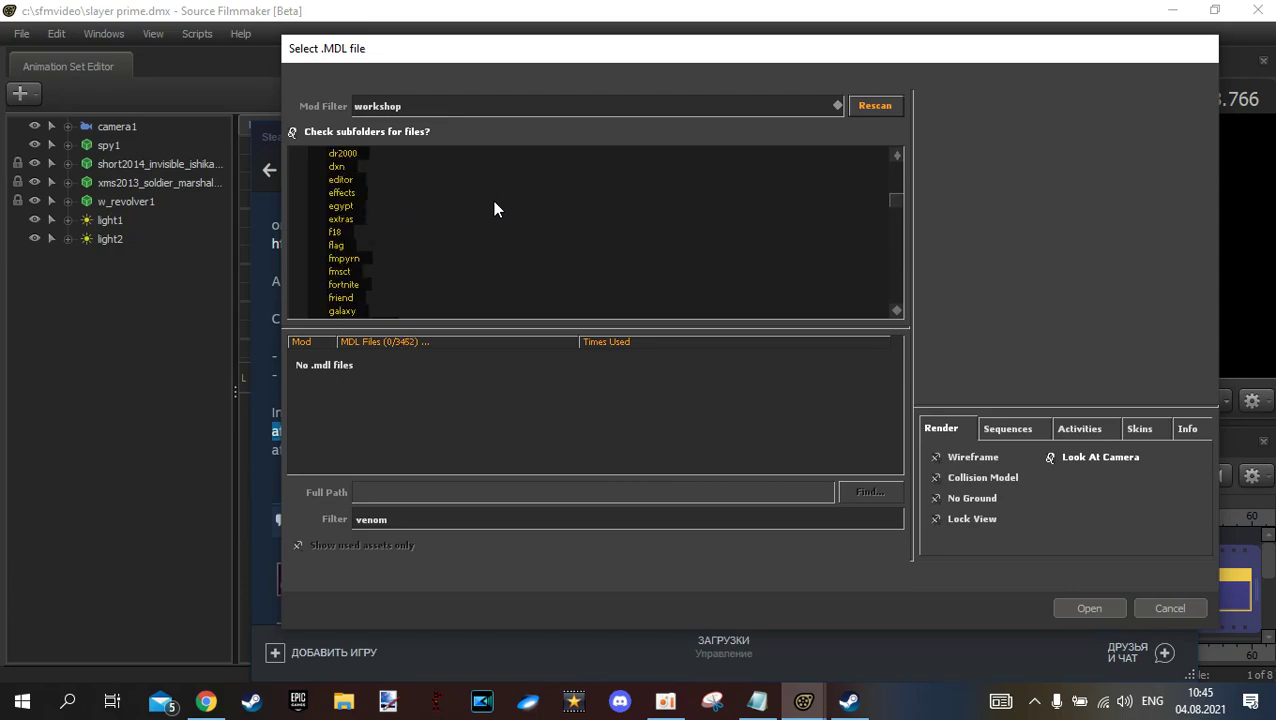
pyautogui.scroll(10, 494, 209)
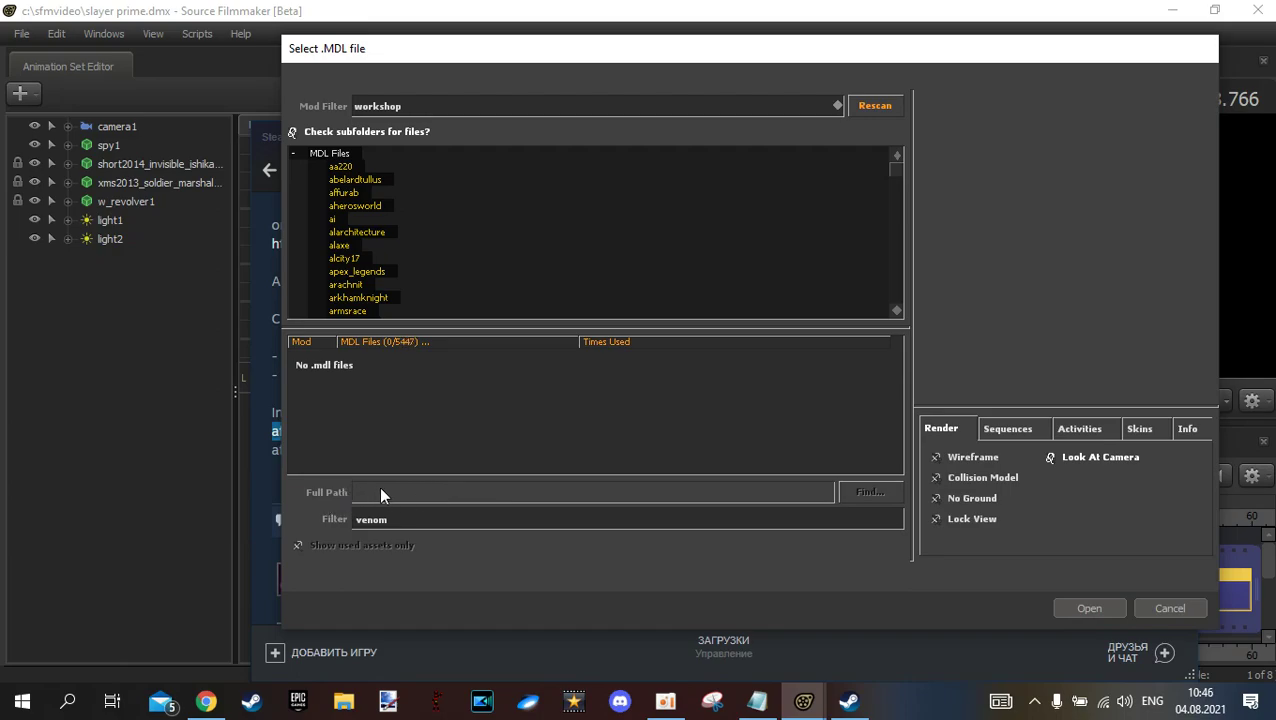
# Recheck the model path on the Steam item page and select the root MDL Files folder in the model browser
pyautogui.click(849, 701)
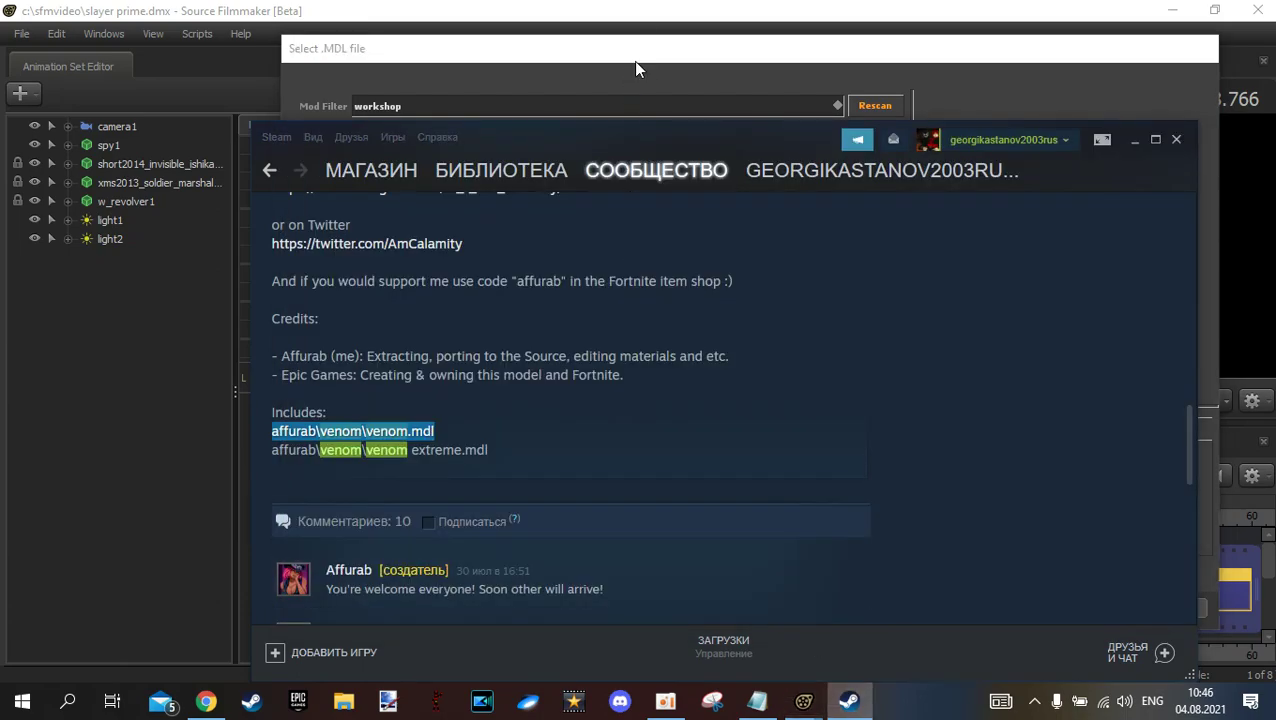
pyautogui.click(636, 66)
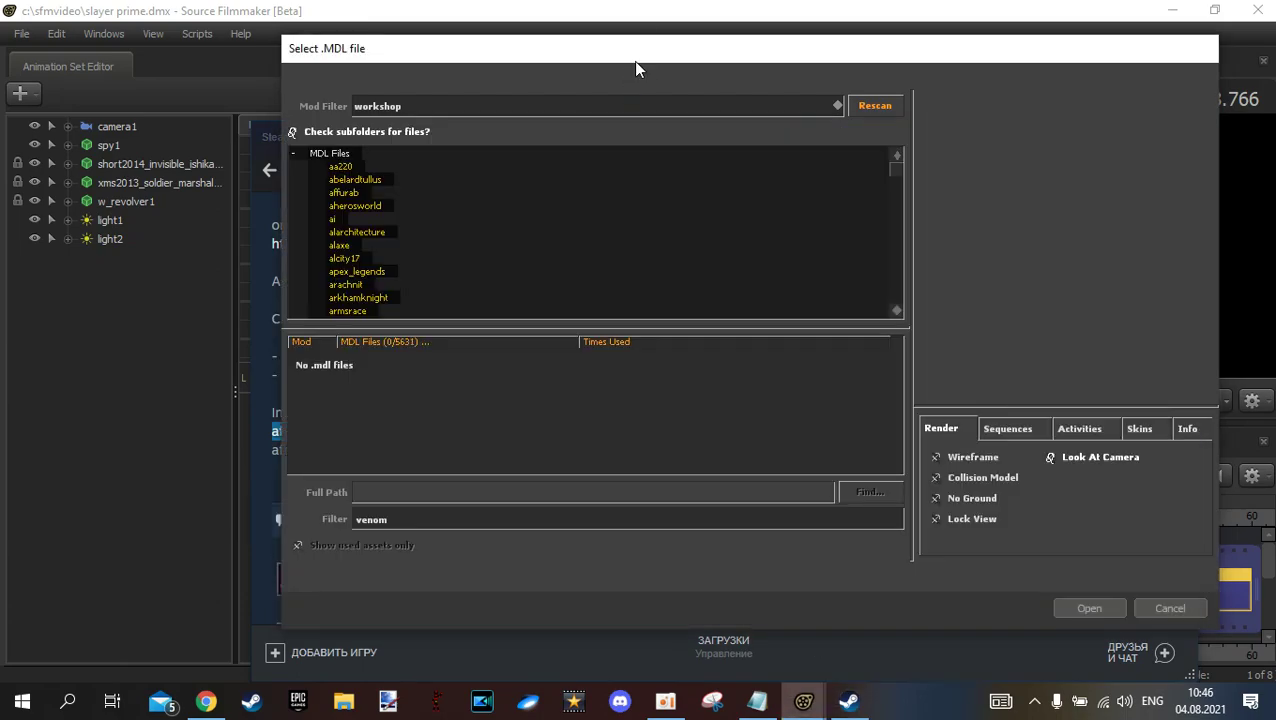
pyautogui.click(354, 193)
pyautogui.click(335, 155)
pyautogui.click(665, 700)
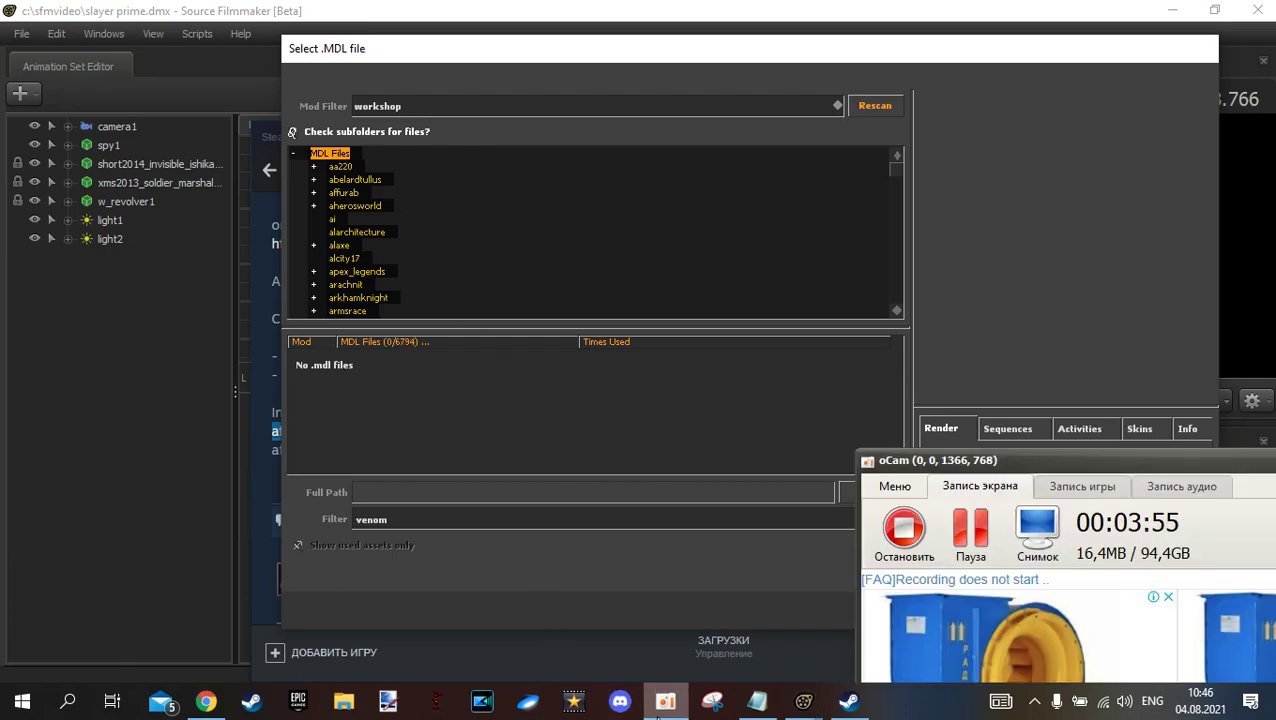
pyautogui.click(705, 471)
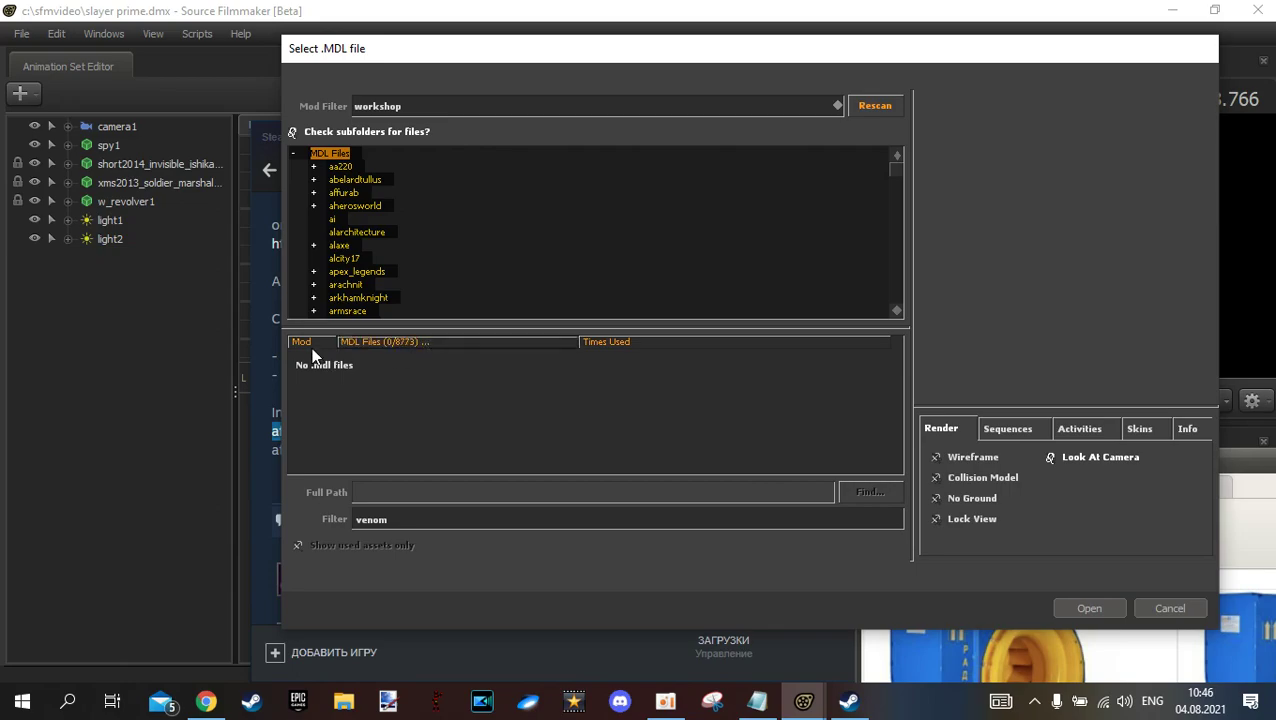
# Check the tutorial notes in Notepad, clear the highlighted text and return to the model browser
pyautogui.click(757, 700)
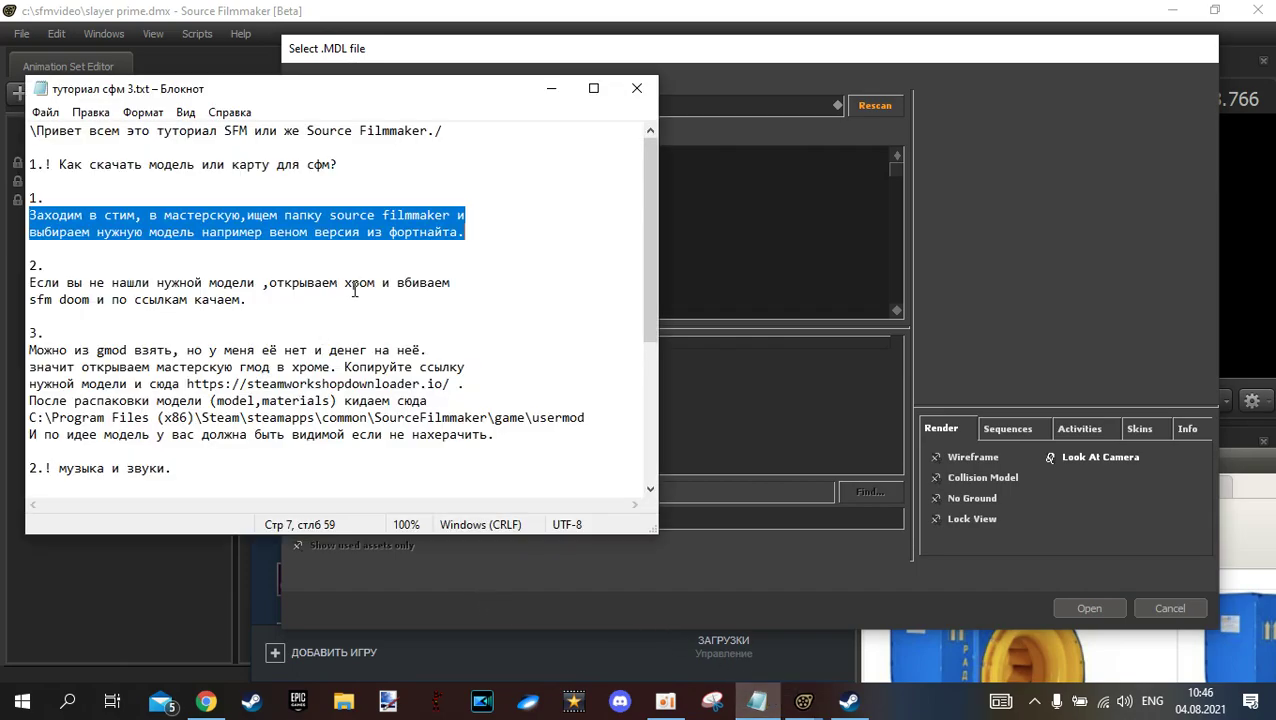
pyautogui.click(518, 238)
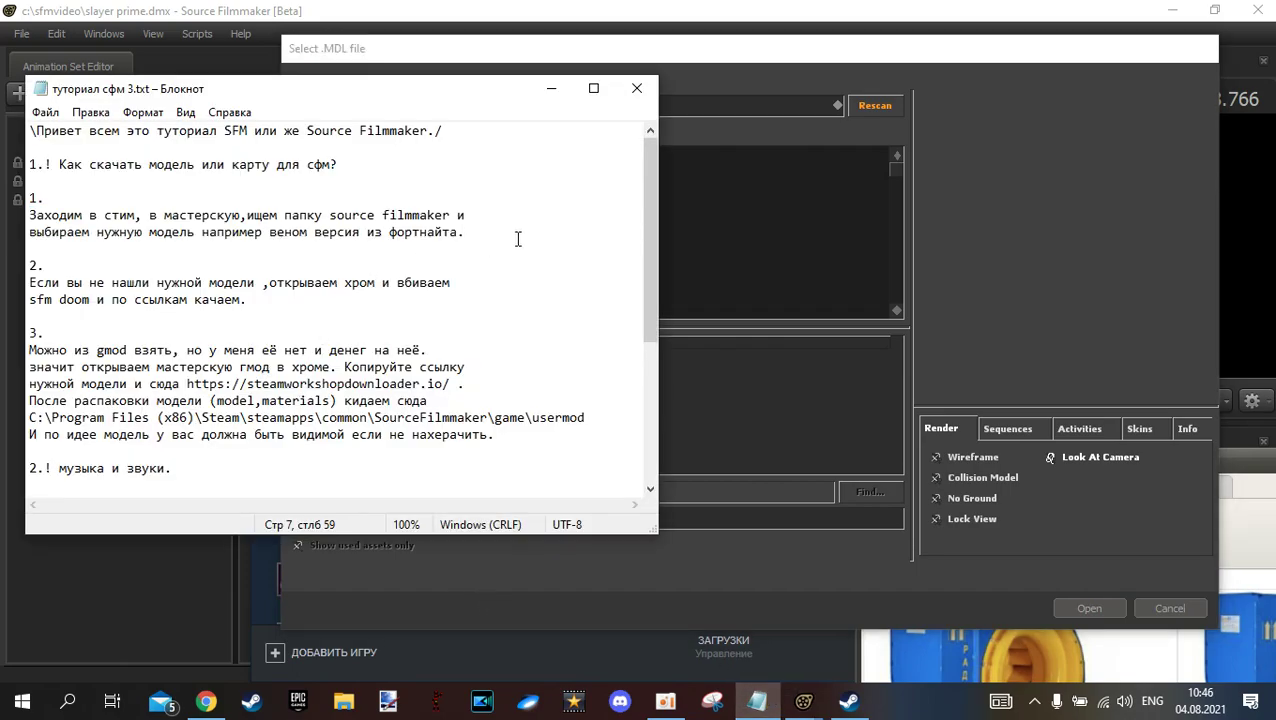
pyautogui.click(555, 88)
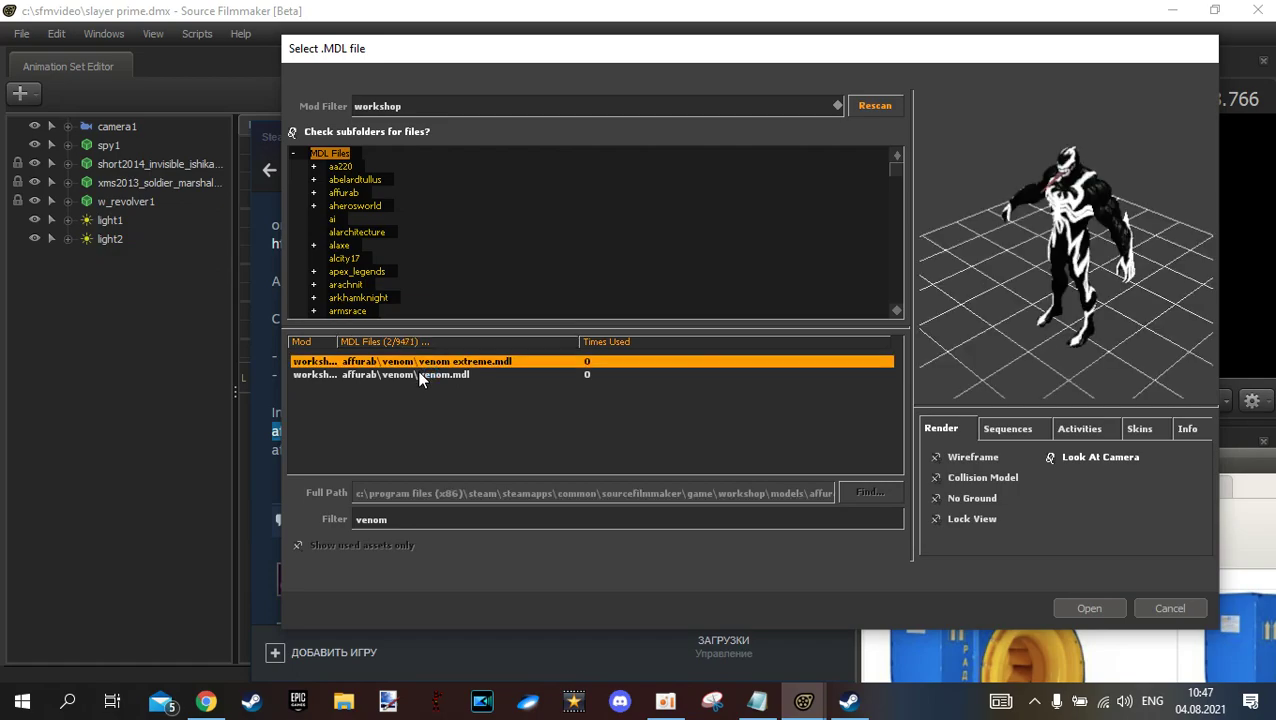
# Load affurab\venom\venom.mdl from the filtered workshop model files as the new animation set
pyautogui.click(420, 375)
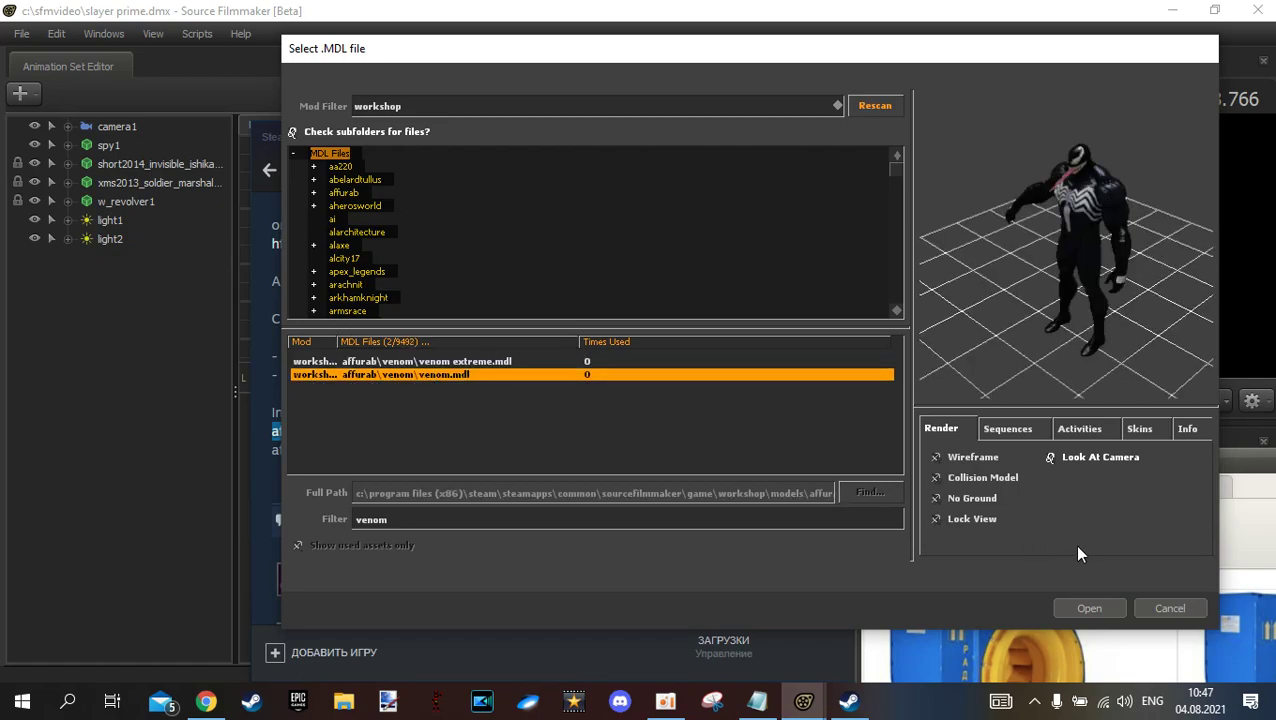
pyautogui.click(1087, 609)
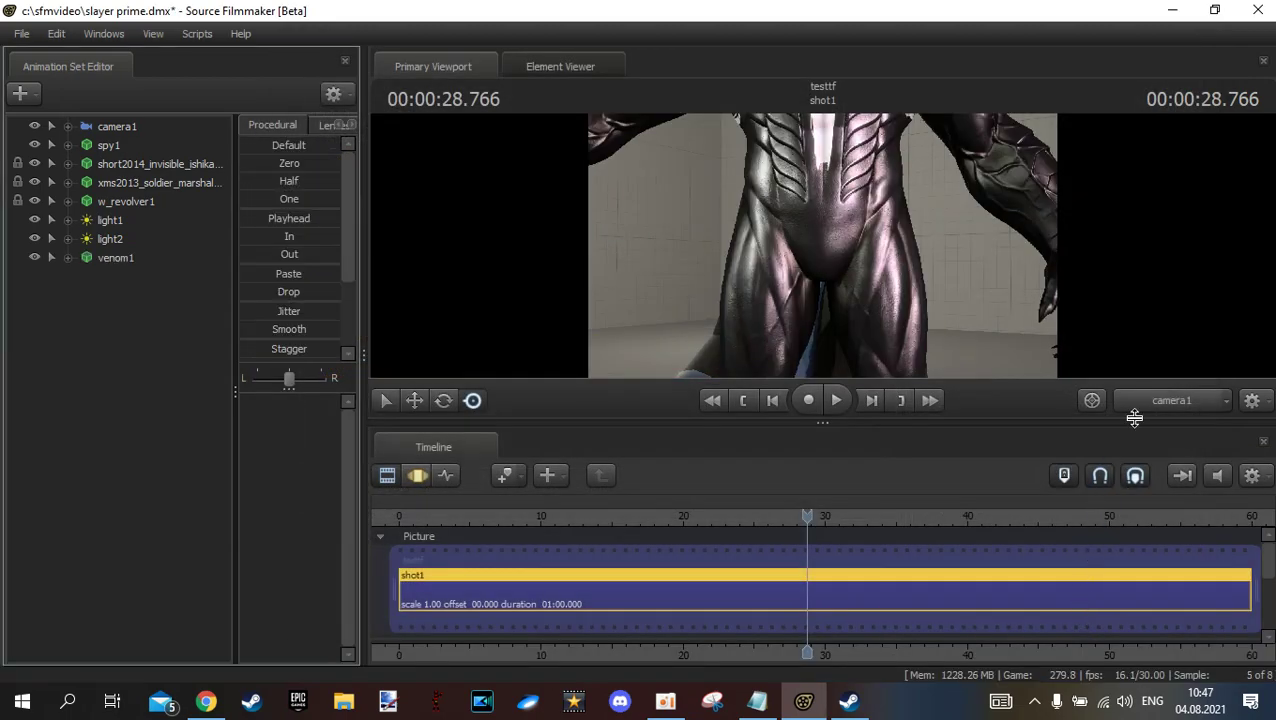
# Switch the viewport from camera1 to the Work Camera, open the Motion Editor and view Venom's head and upper body
pyautogui.click(1150, 402)
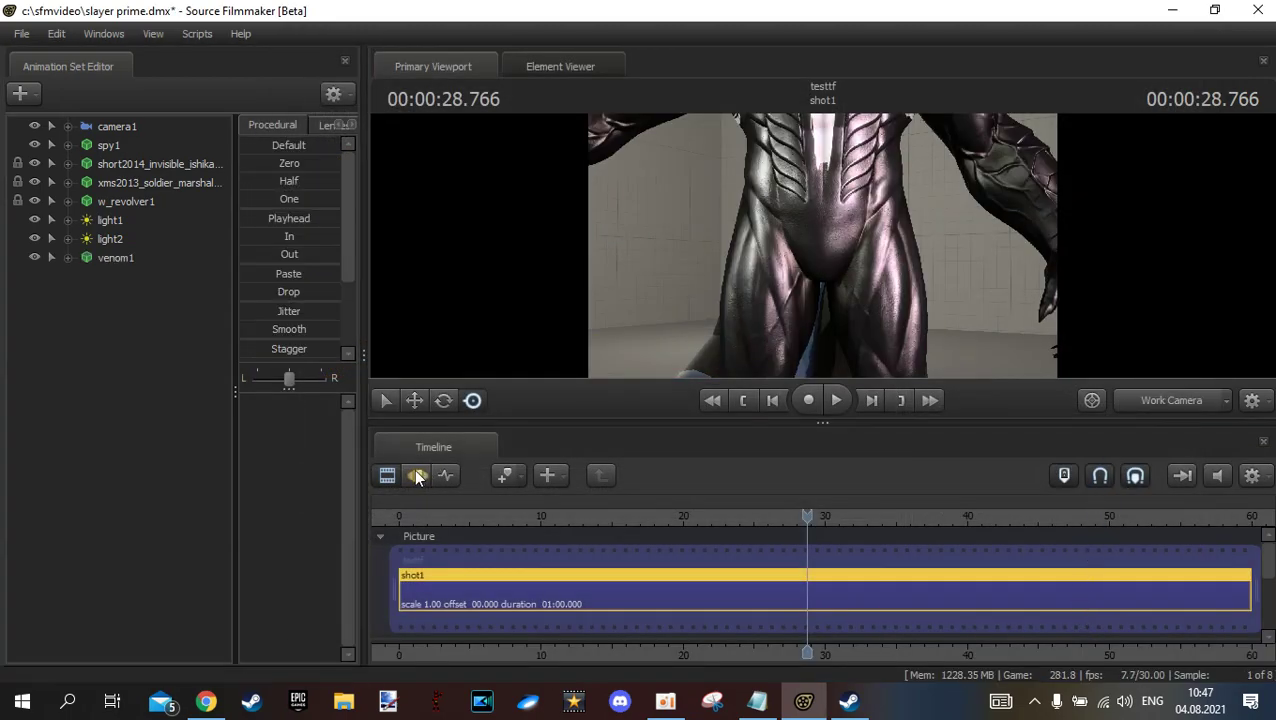
pyautogui.click(416, 474)
pyautogui.press('s')
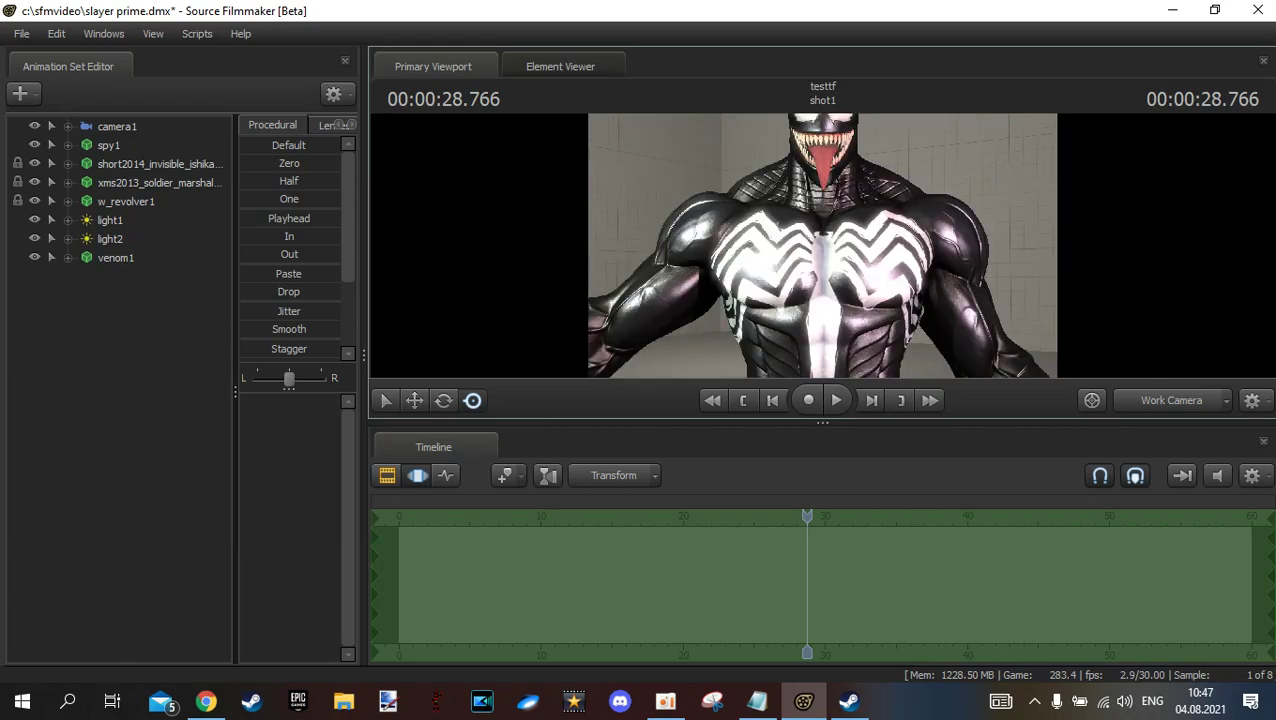
pyautogui.moveTo(826, 253); pyautogui.dragTo(826, 253)
# Examine the venom1 animation set's Body, Arms and Unknown control groups and the bones they contain
pyautogui.click(108, 262)
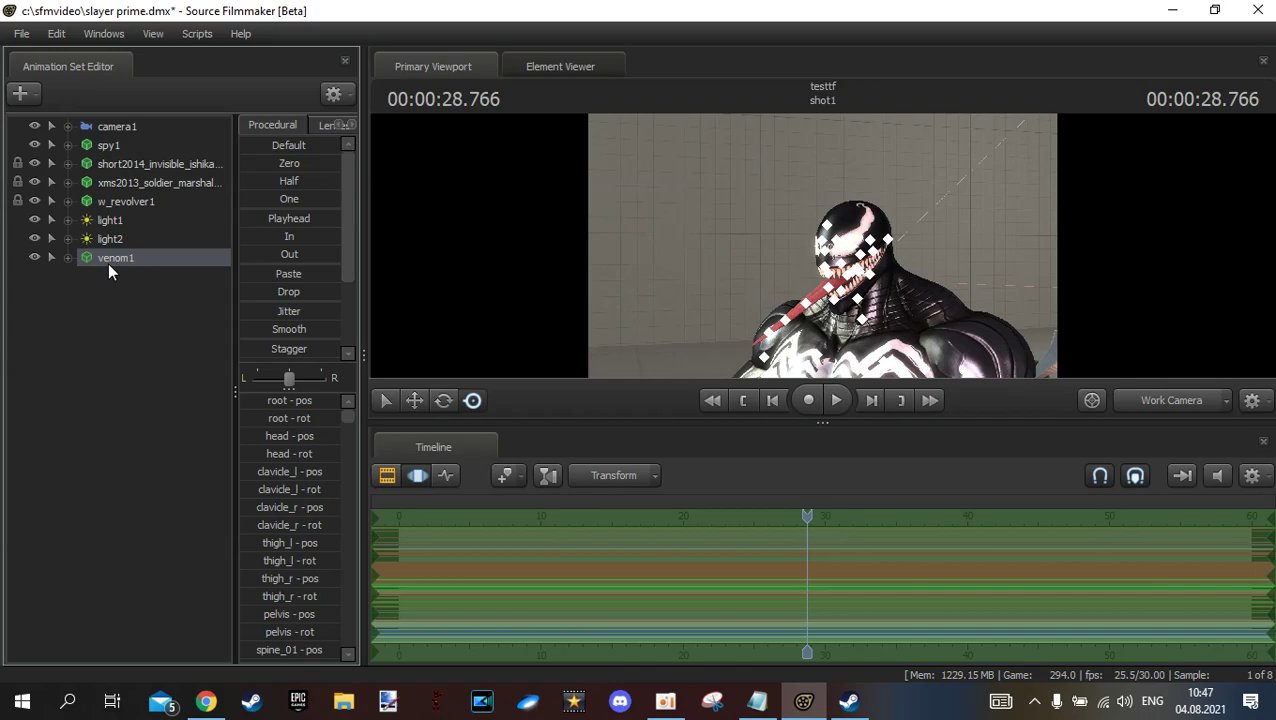
pyautogui.click(72, 258)
pyautogui.click(95, 272)
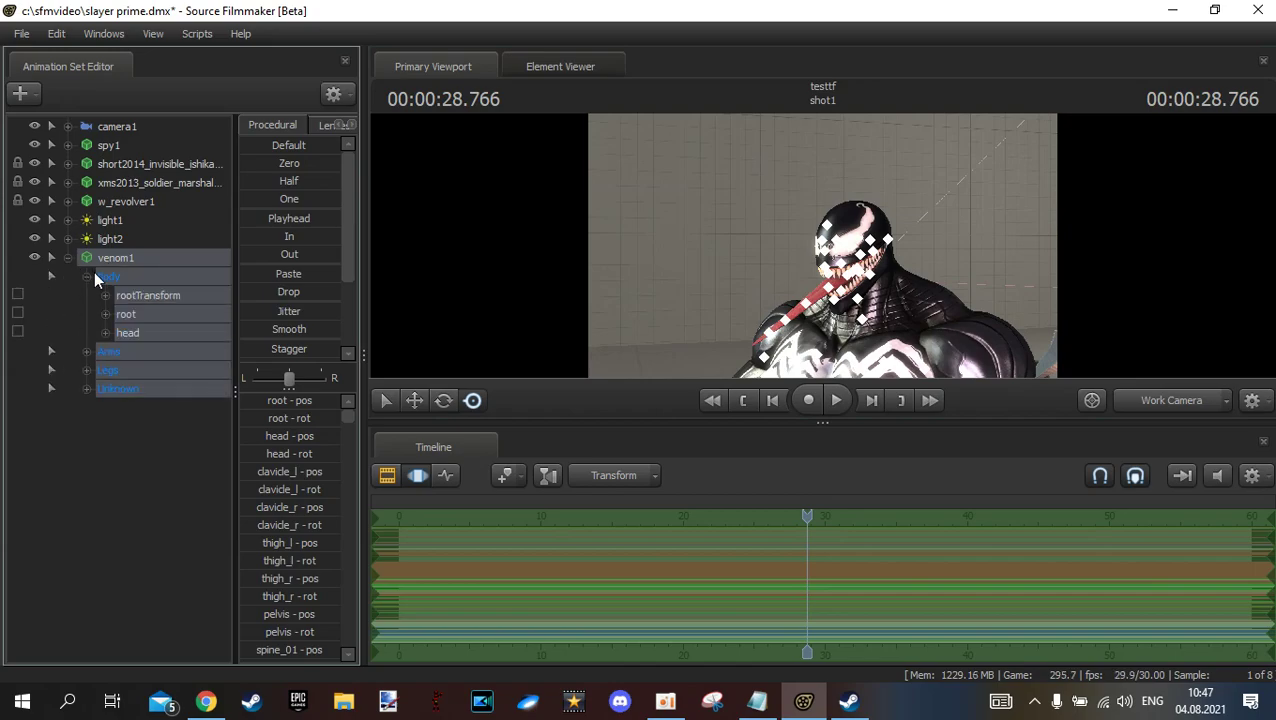
pyautogui.click(87, 277)
pyautogui.click(85, 294)
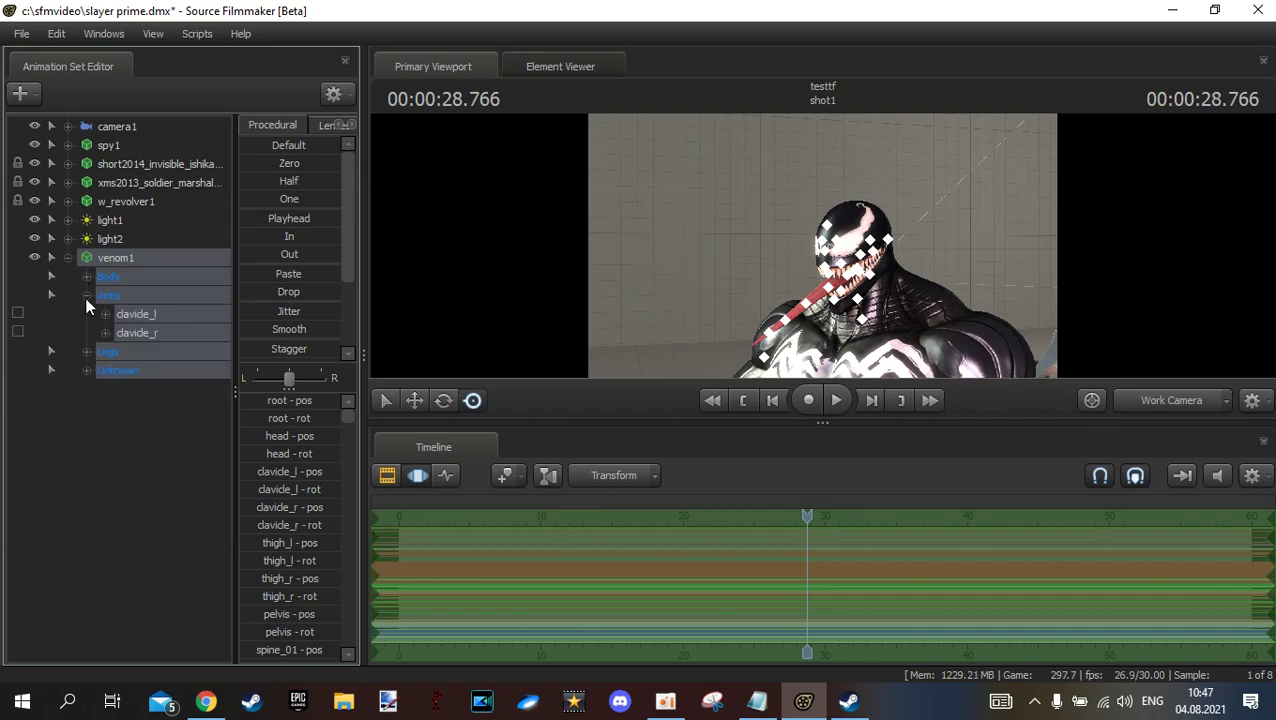
pyautogui.click(85, 297)
pyautogui.click(87, 332)
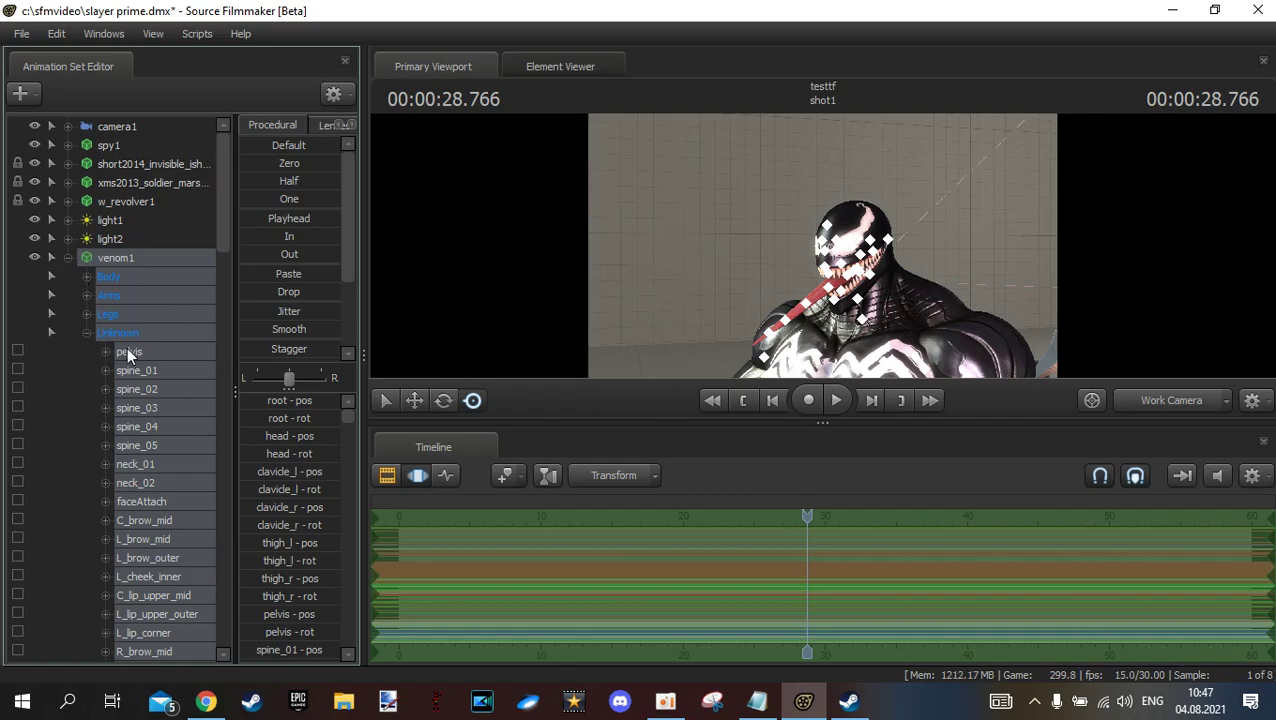
pyautogui.scroll(-10, 137, 342)
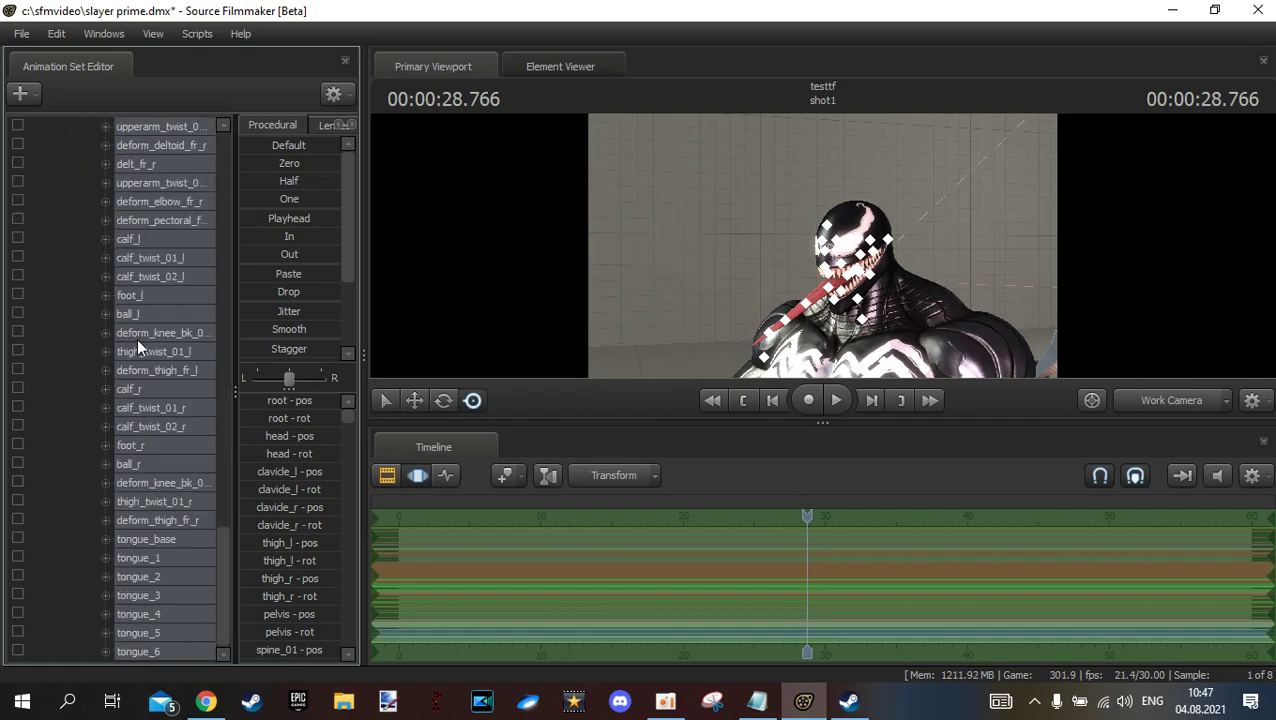
pyautogui.scroll(10, 137, 338)
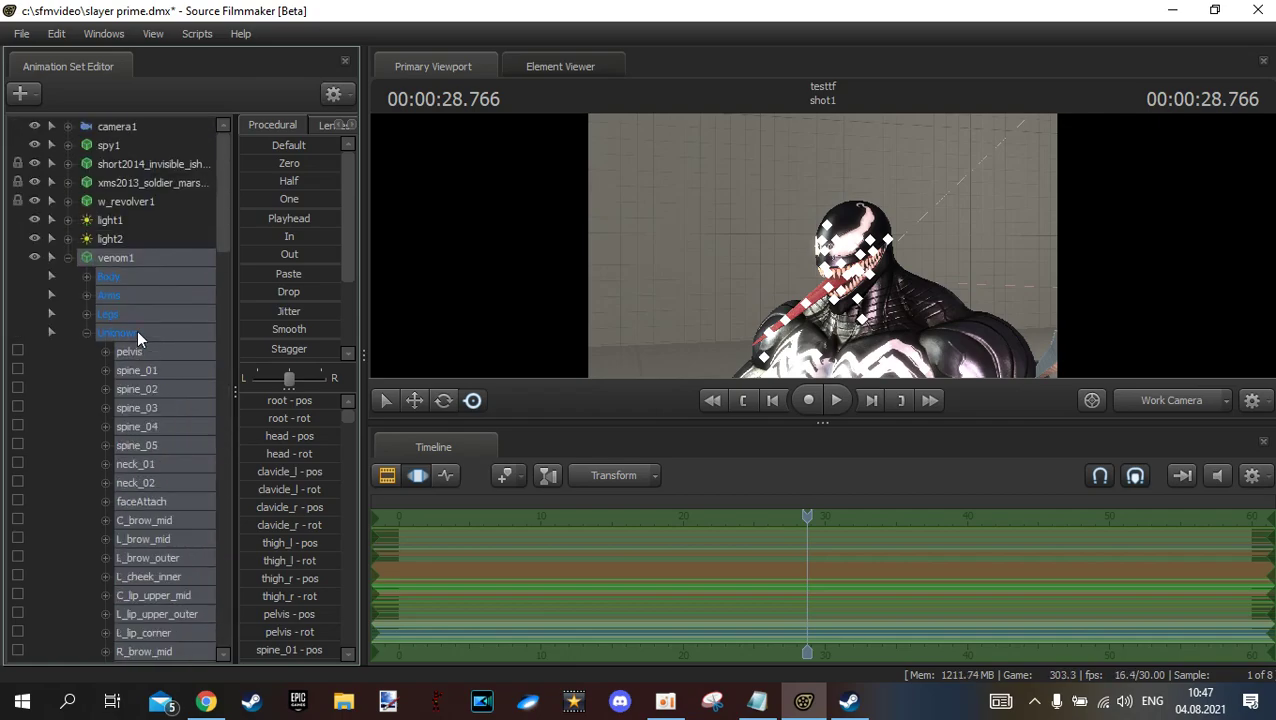
# Delete the venom1 animation set from the shot
pyautogui.rightClick(148, 261)
pyautogui.click(205, 307)
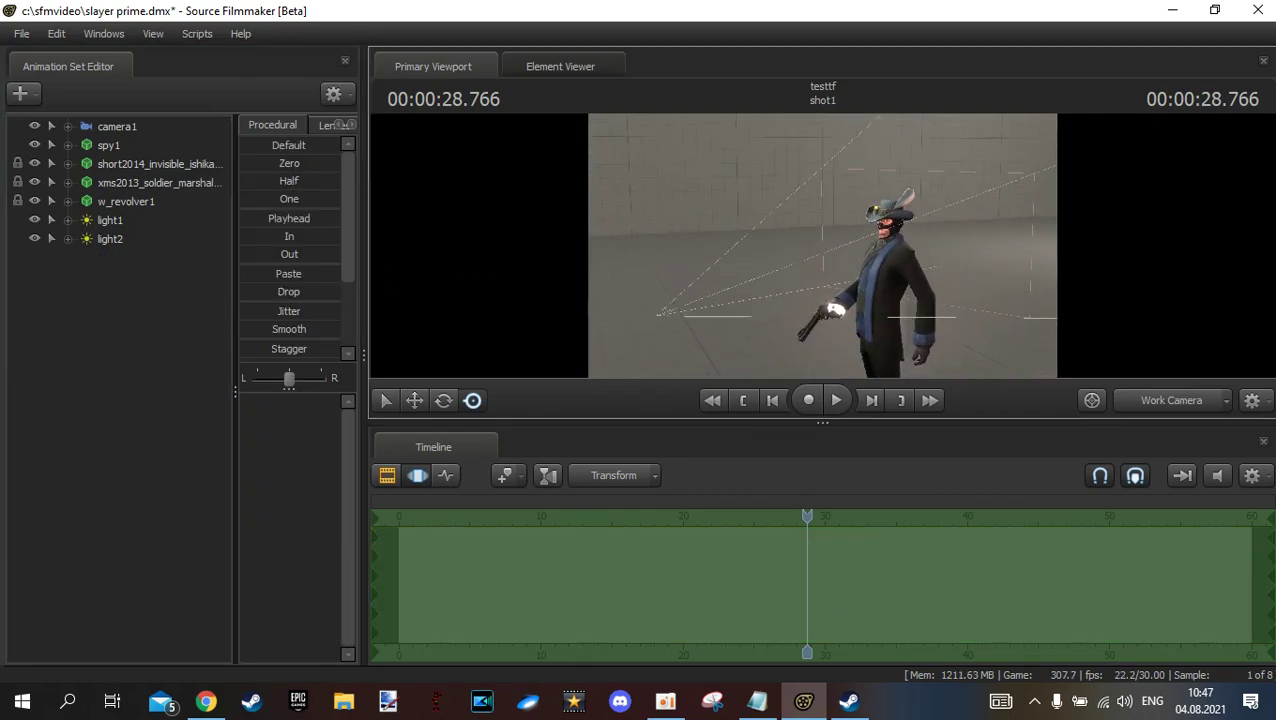
# Highlight the second instruction in the Notepad notes and switch to the "sfm doomslayer model" image results in Chrome
pyautogui.click(770, 706)
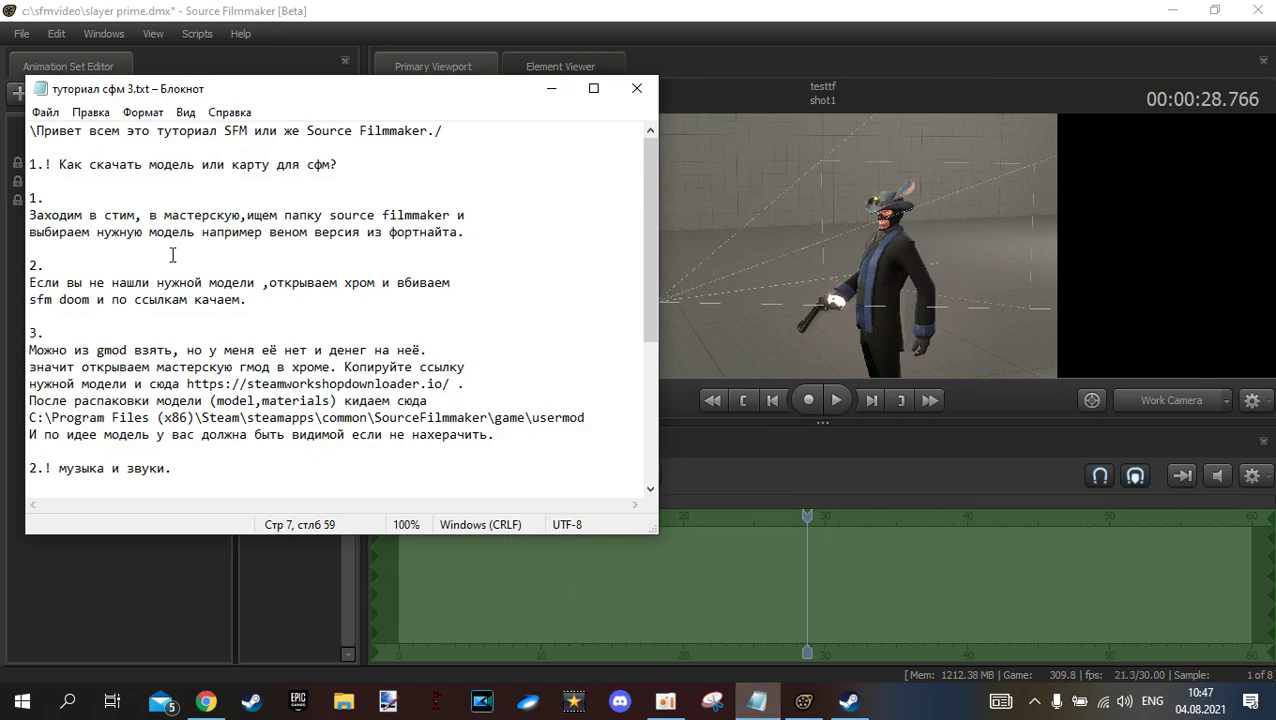
pyautogui.moveTo(29, 282); pyautogui.dragTo(359, 308)
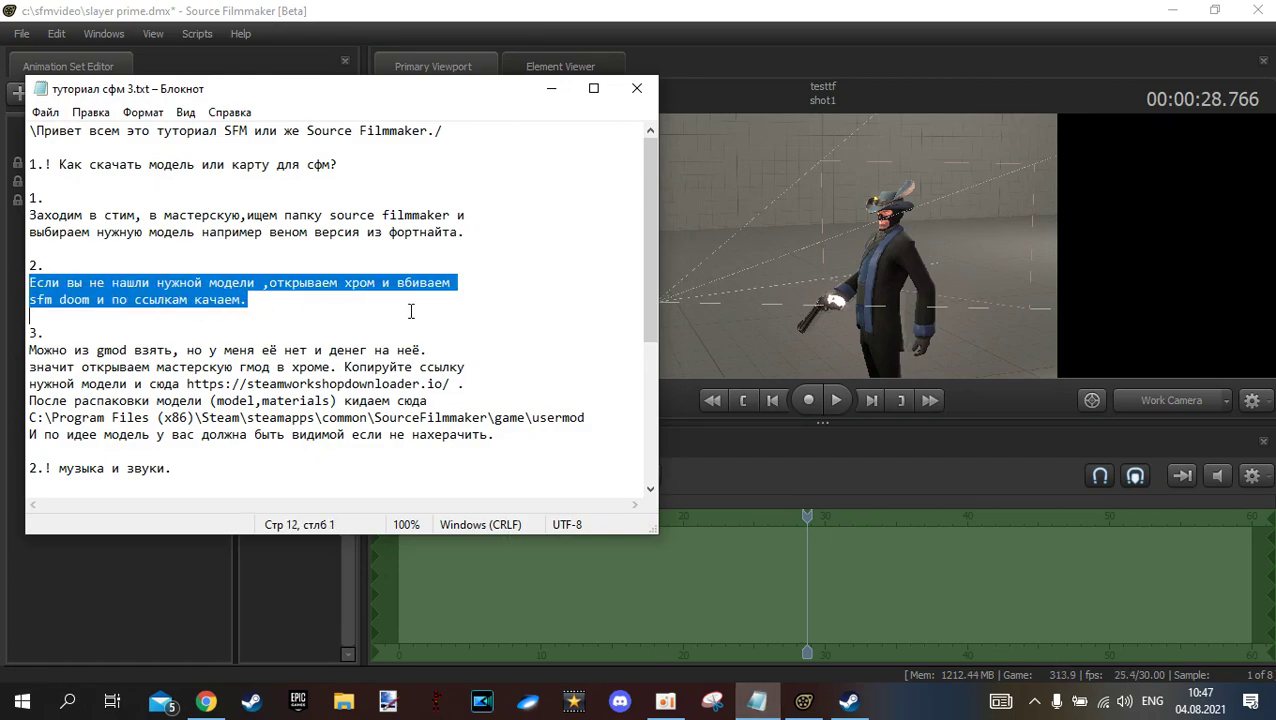
pyautogui.click(206, 701)
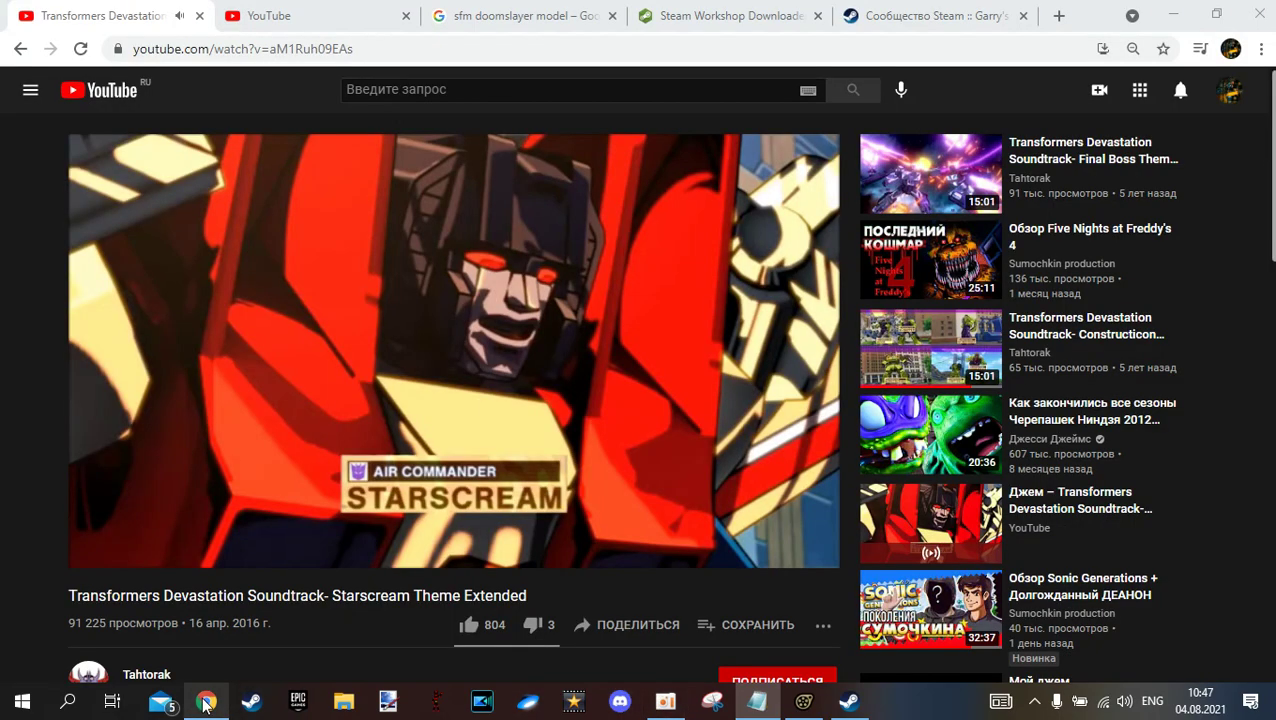
pyautogui.click(566, 10)
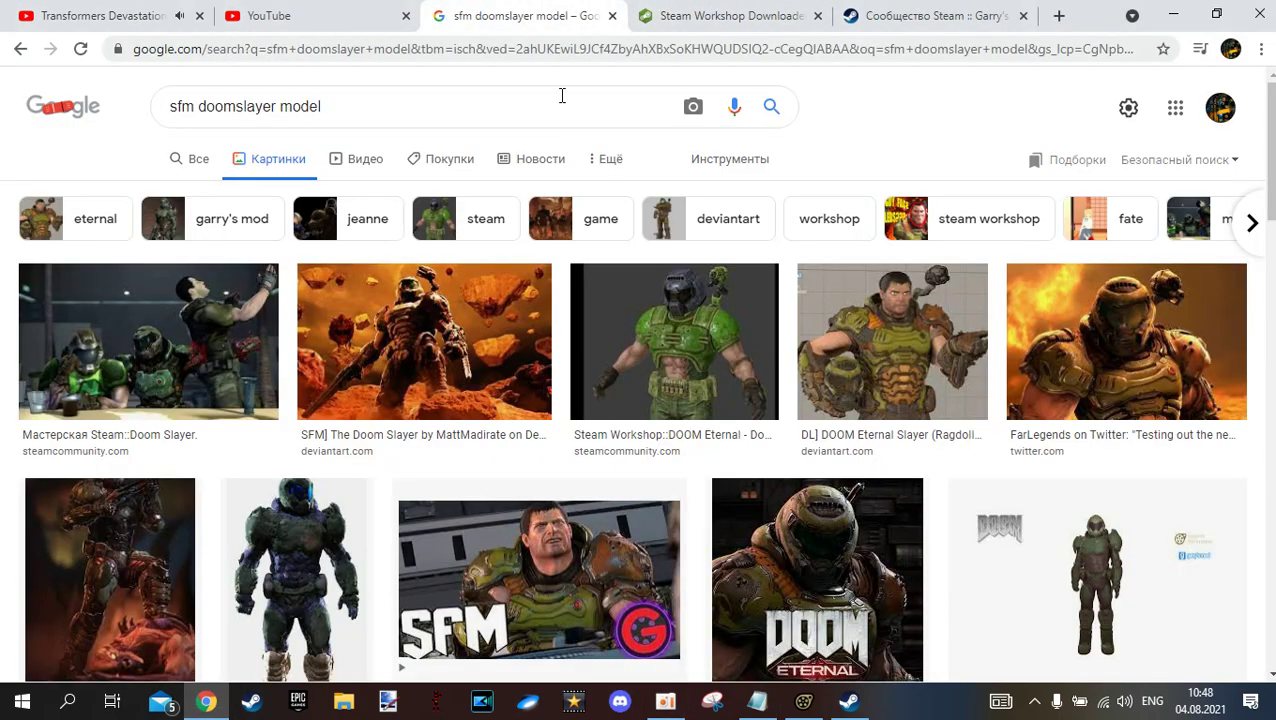
# Preview the DOOM Eternal Slayer images, try to open the Hotrod Ver. (Ragdoll) page on DeviantArt, and close its tab
pyautogui.click(857, 310)
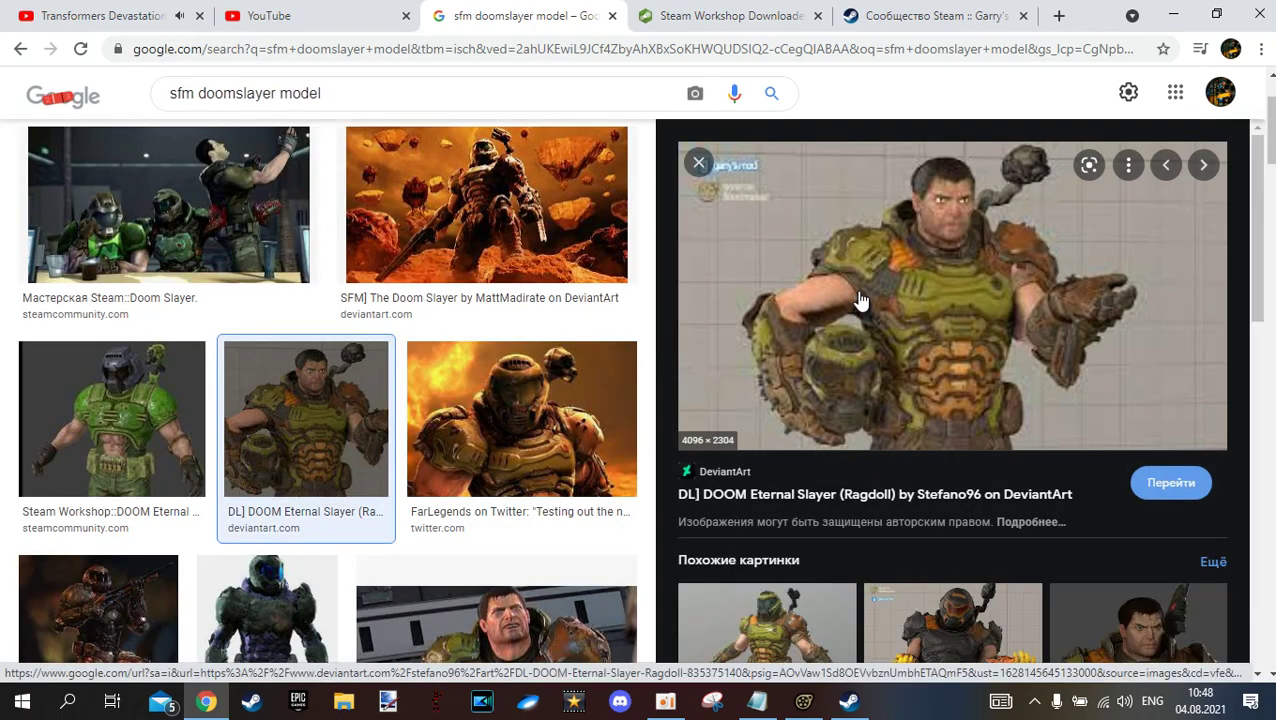
pyautogui.scroll(-3, 860, 300)
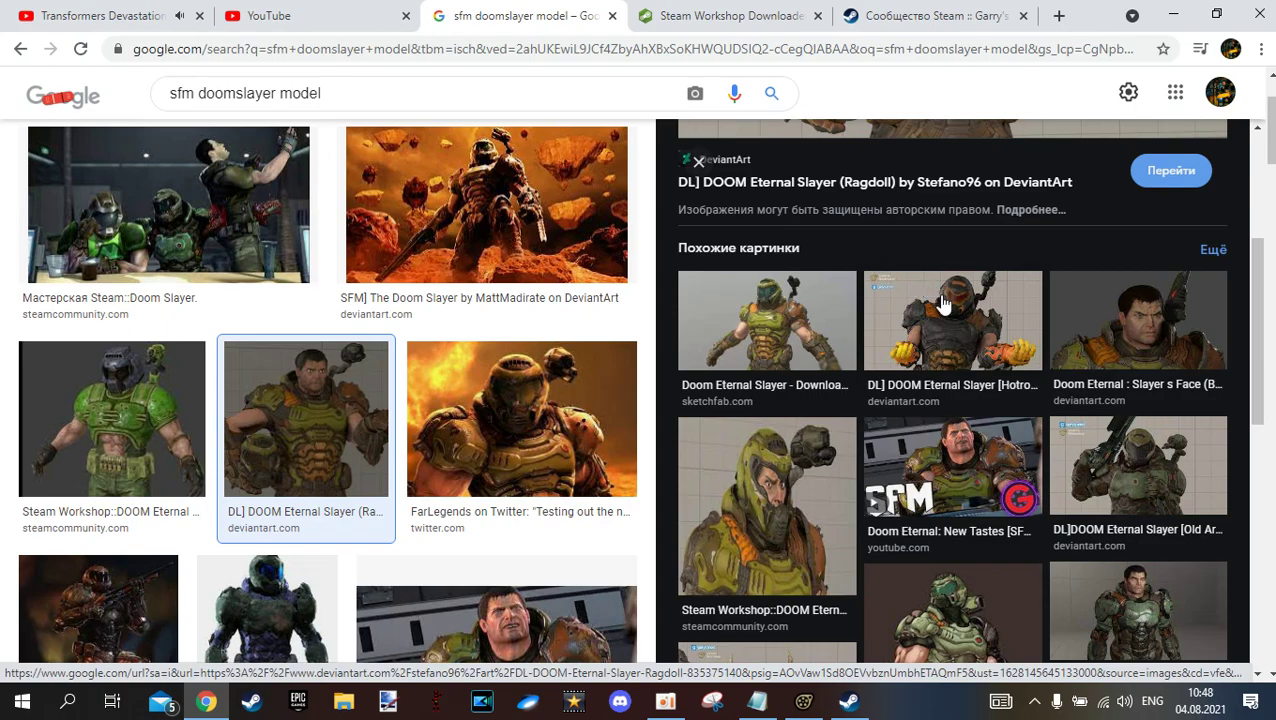
pyautogui.click(942, 305)
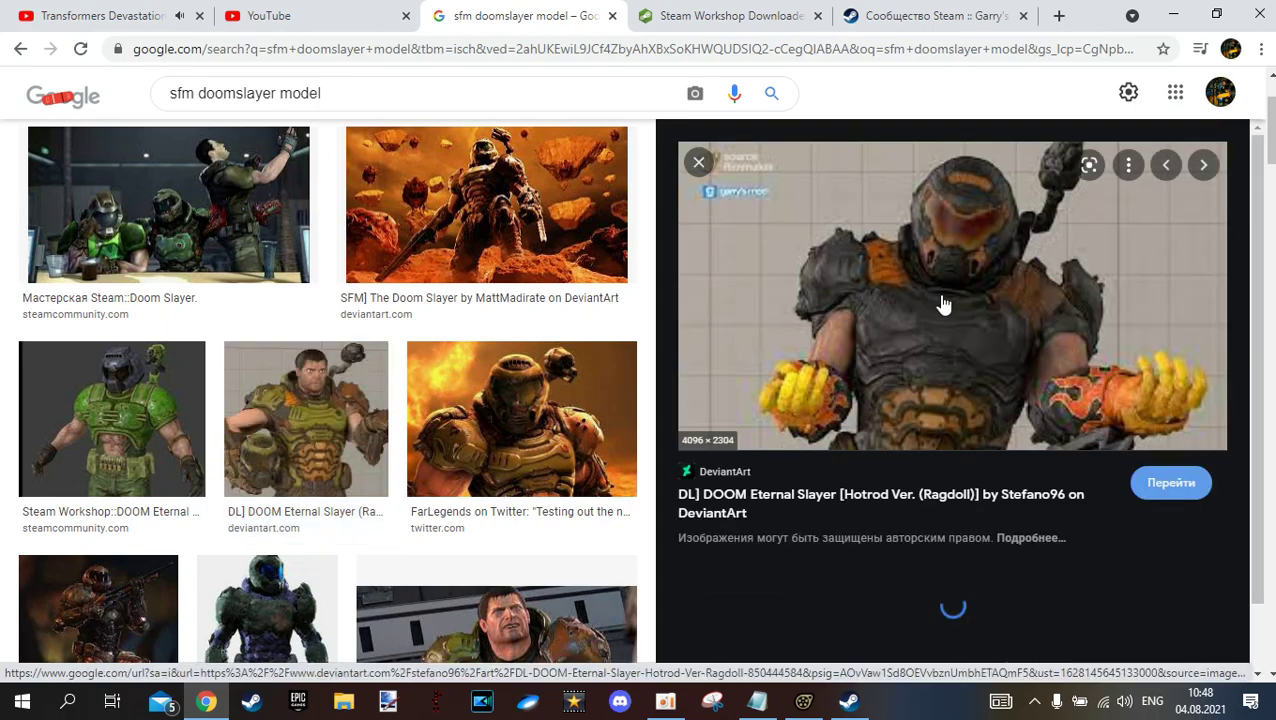
pyautogui.click(727, 470)
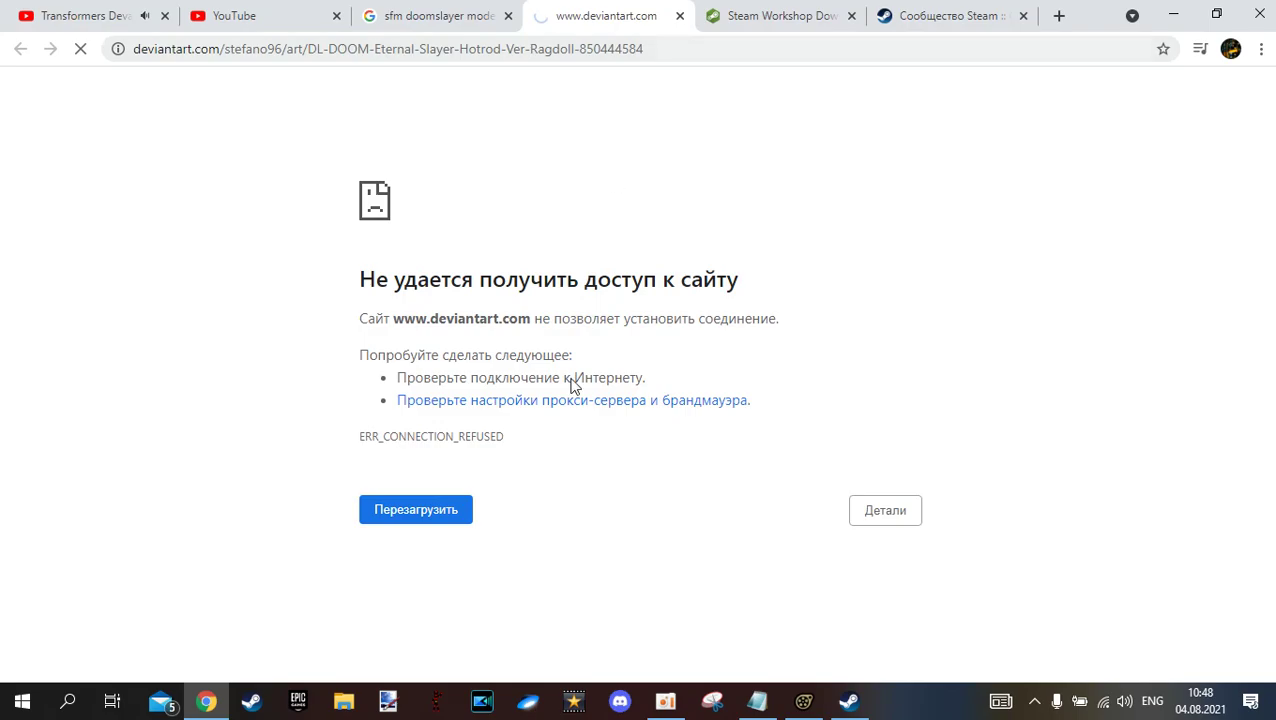
pyautogui.click(680, 16)
# Preview the related DOOM Eternal Revenant (Ragdoll) image, try to open its DeviantArt page, and look through the similar images
pyautogui.scroll(-8, 967, 236)
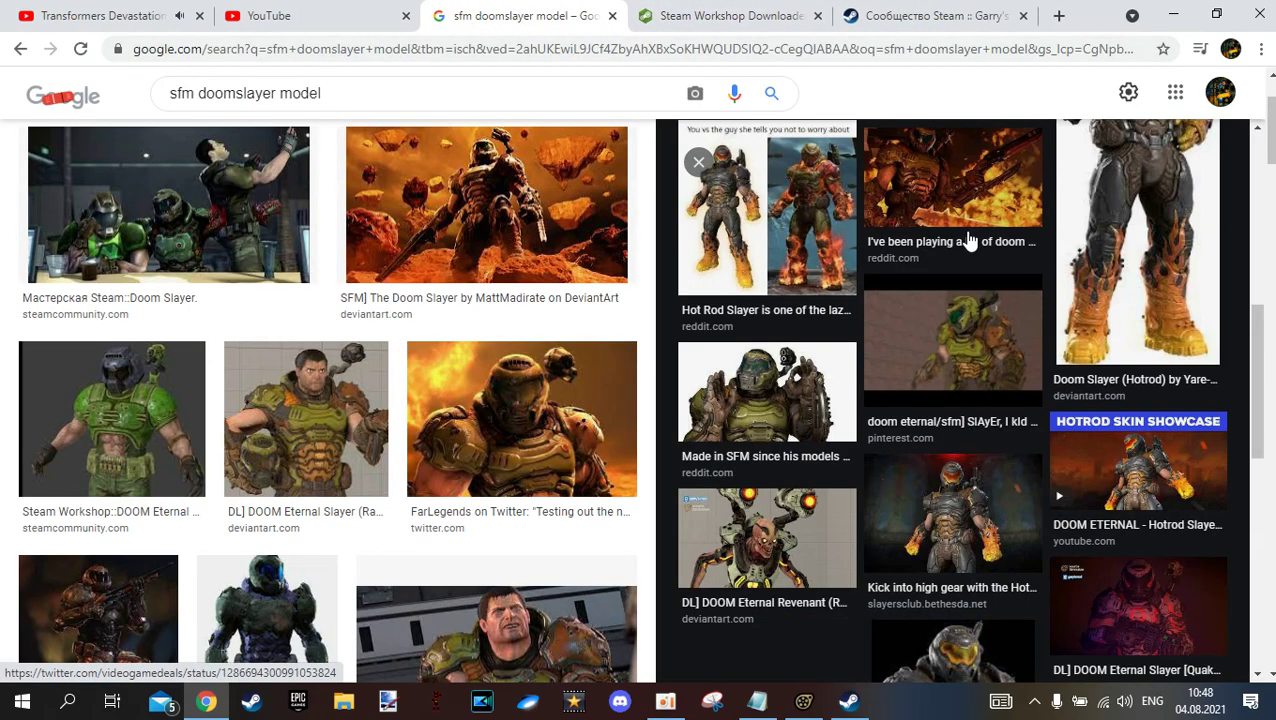
pyautogui.click(789, 525)
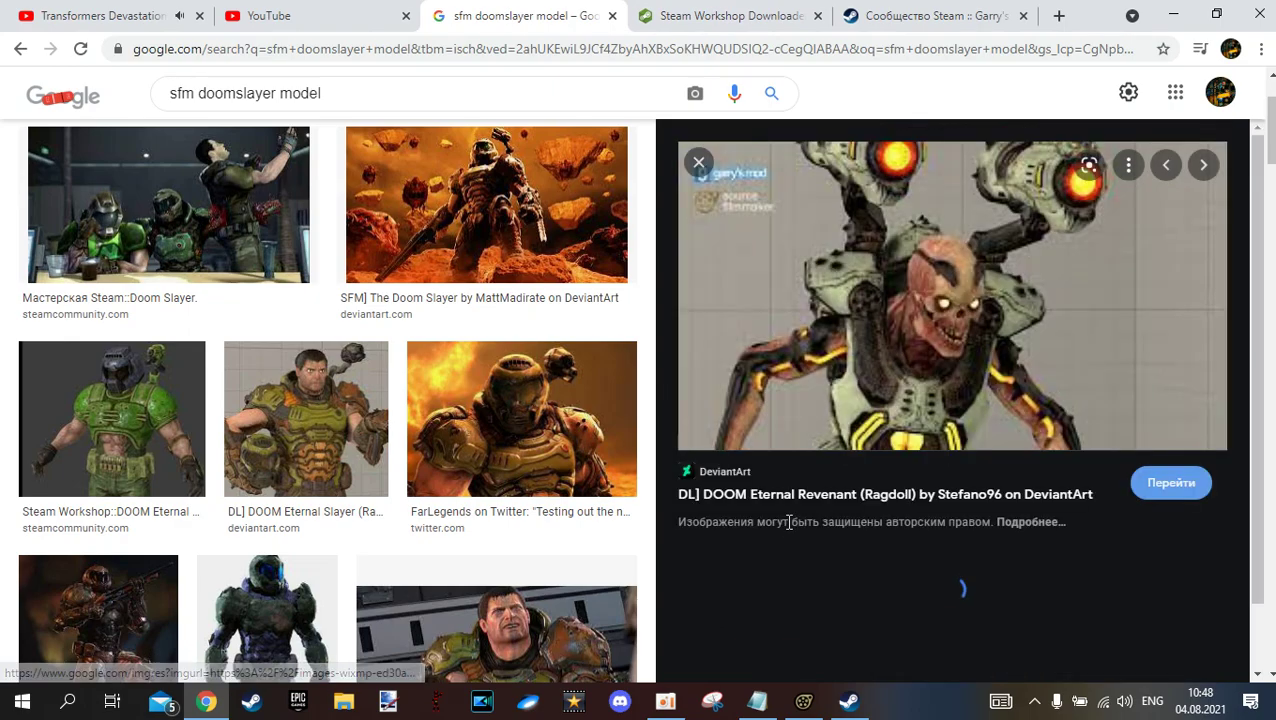
pyautogui.click(743, 476)
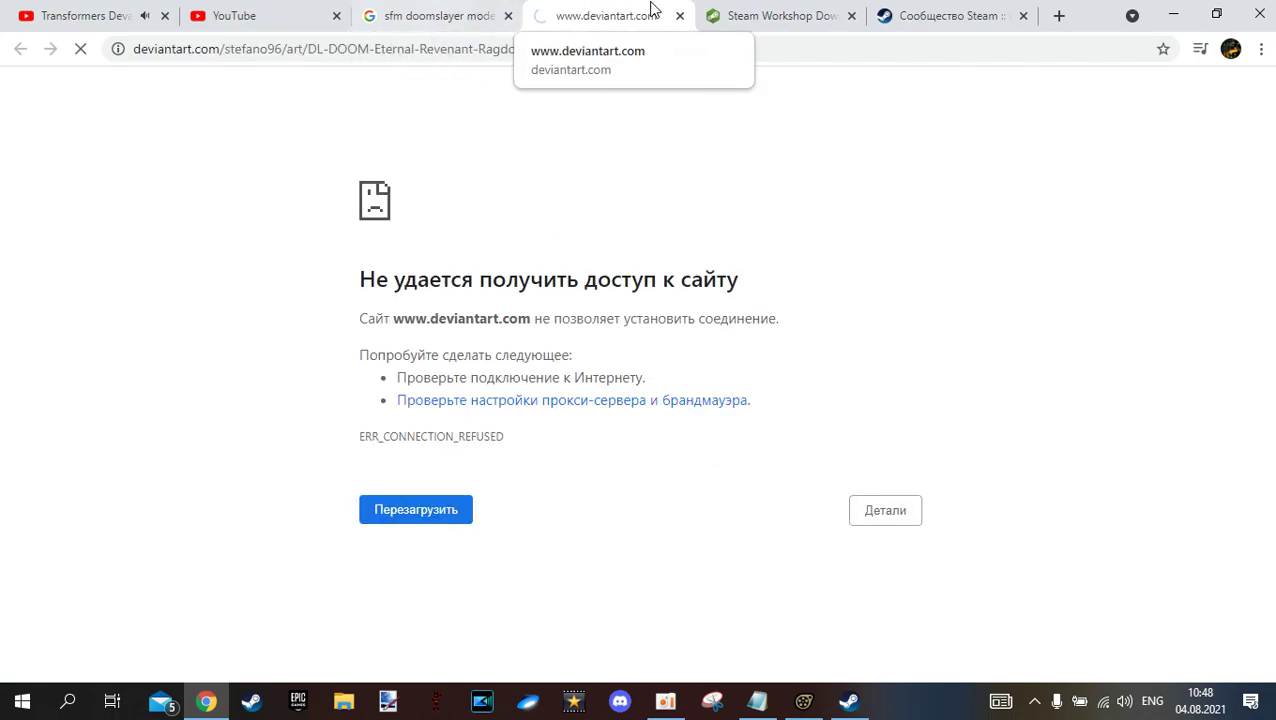
pyautogui.click(680, 15)
pyautogui.scroll(-3, 930, 240)
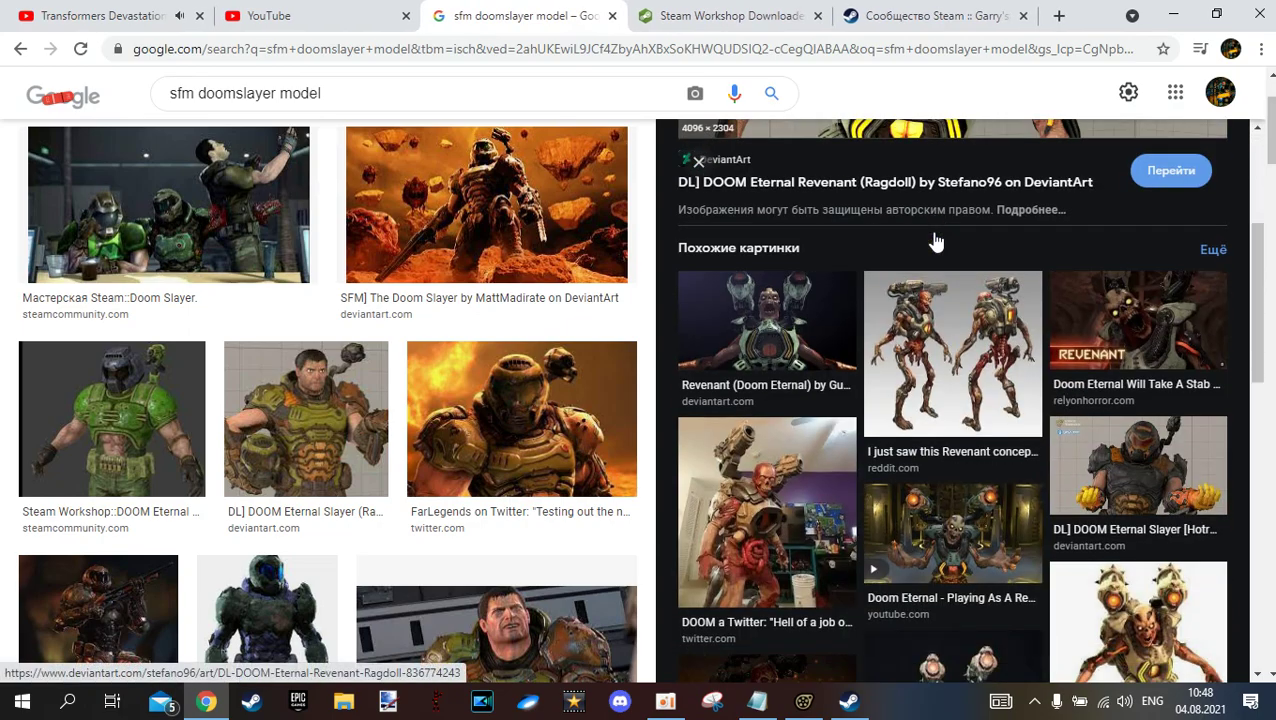
pyautogui.scroll(-2, 934, 240)
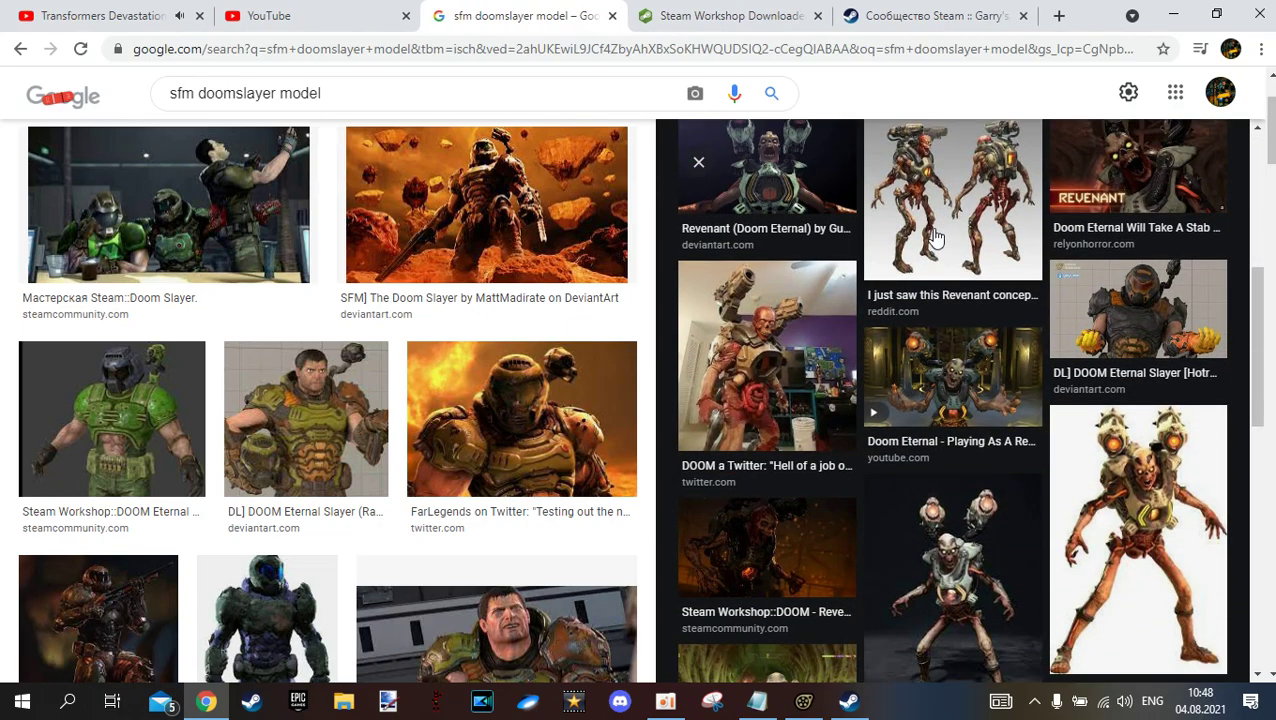
pyautogui.scroll(3, 934, 236)
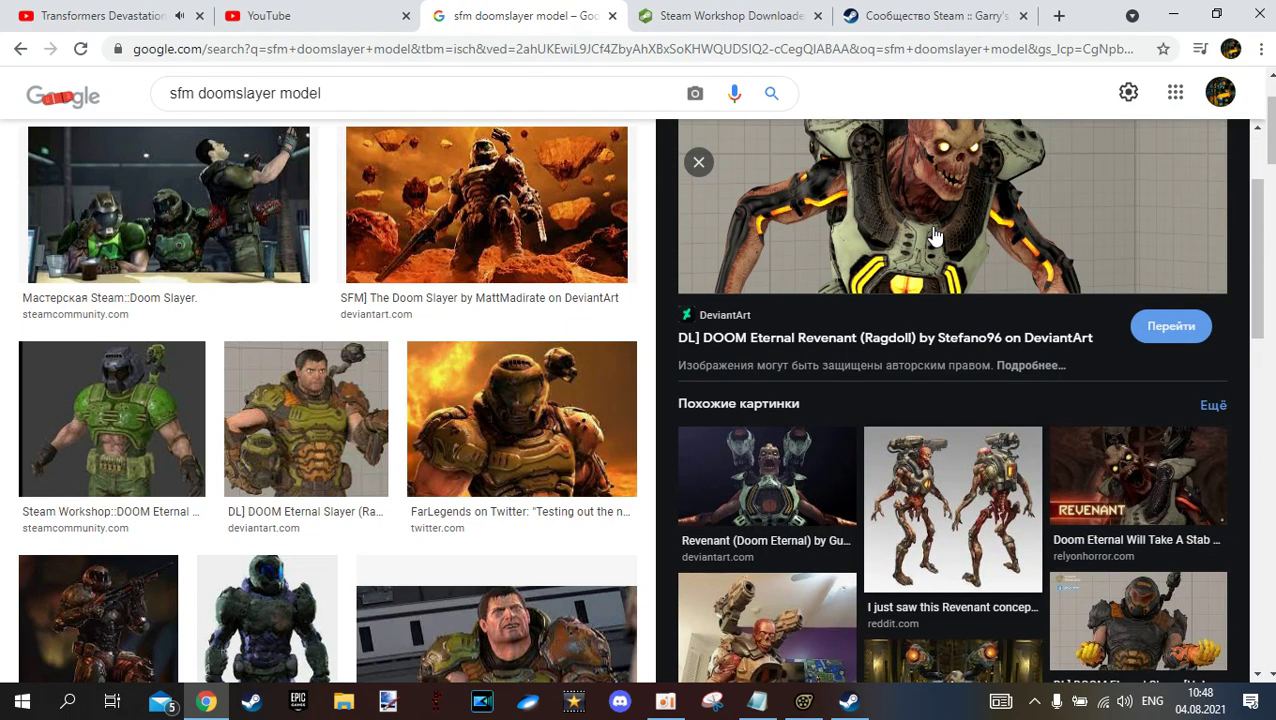
# Bring up the Notepad notes and highlight the third instruction's lines about the Garry's Mod Workshop and steamworkshopdownloader.io
pyautogui.click(757, 701)
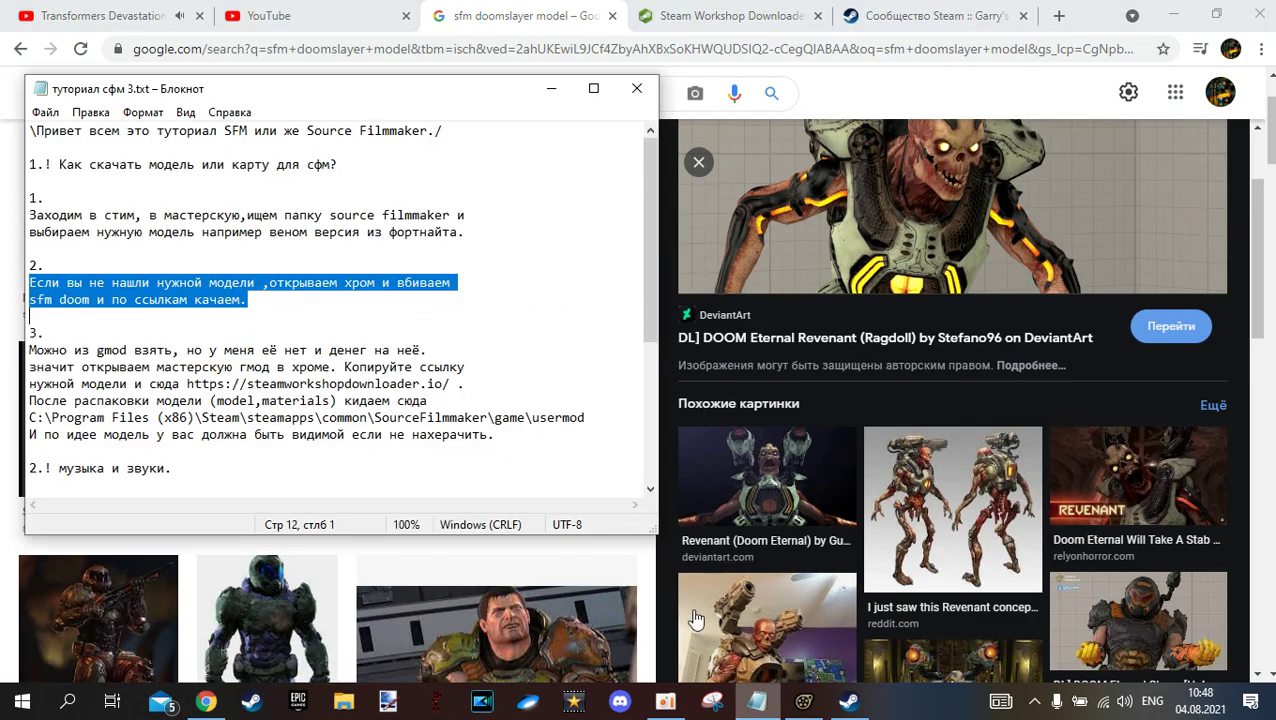
pyautogui.click(418, 322)
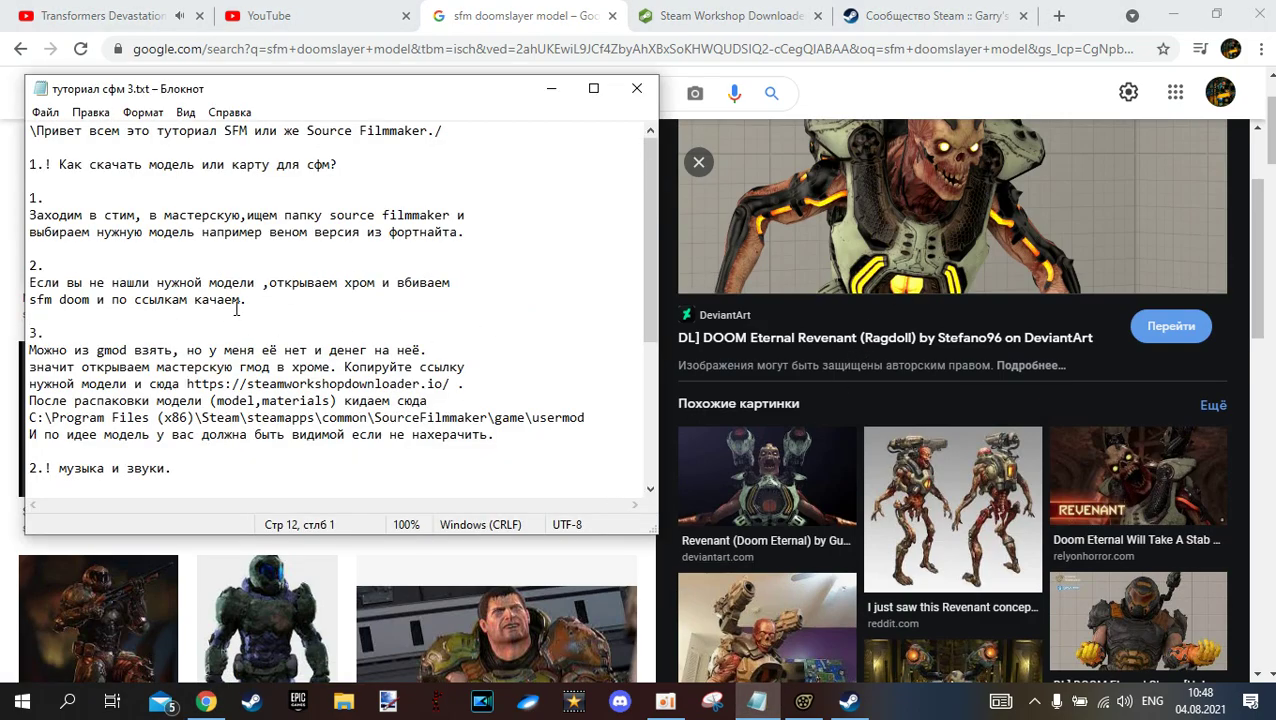
pyautogui.moveTo(249, 300)
pyautogui.mouseDown()
pyautogui.moveTo(188, 300)
pyautogui.moveTo(255, 301)
pyautogui.mouseUp()
pyautogui.moveTo(29, 350); pyautogui.dragTo(505, 386)
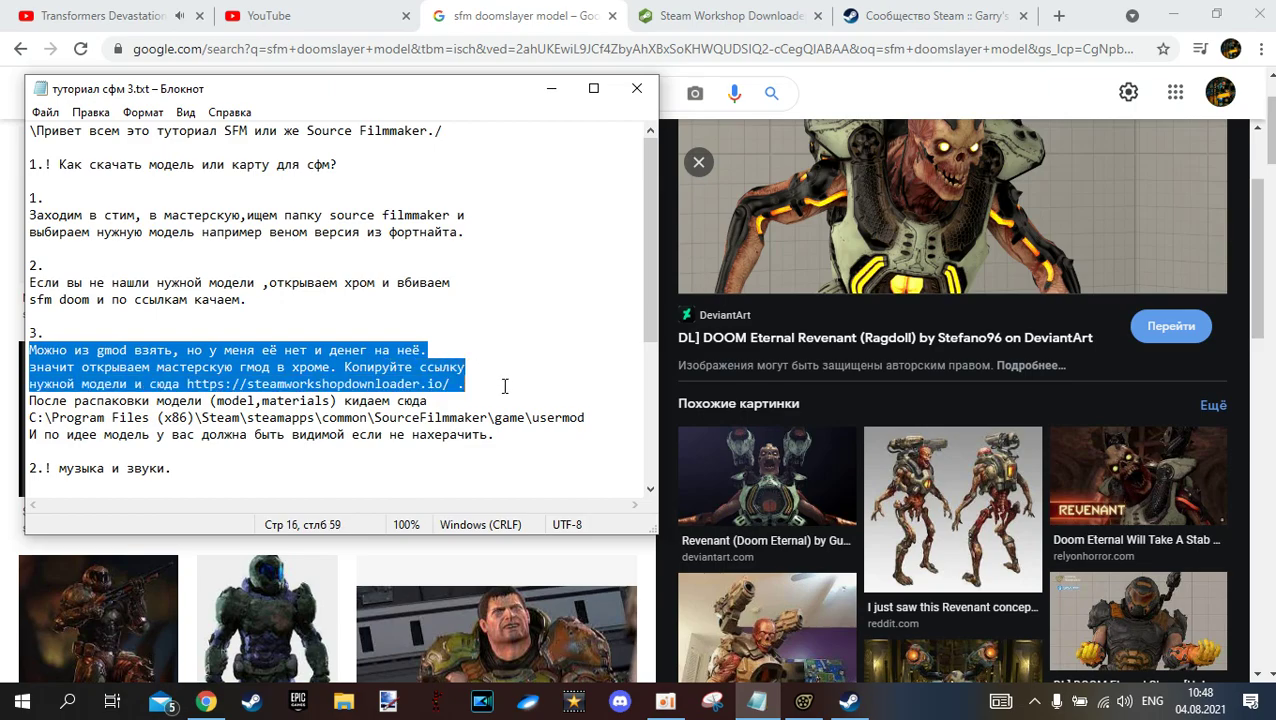
pyautogui.click(505, 386)
# Switch to the Garry's Mod Workshop page in Chrome and search its addons for "transformers"
pyautogui.click(935, 15)
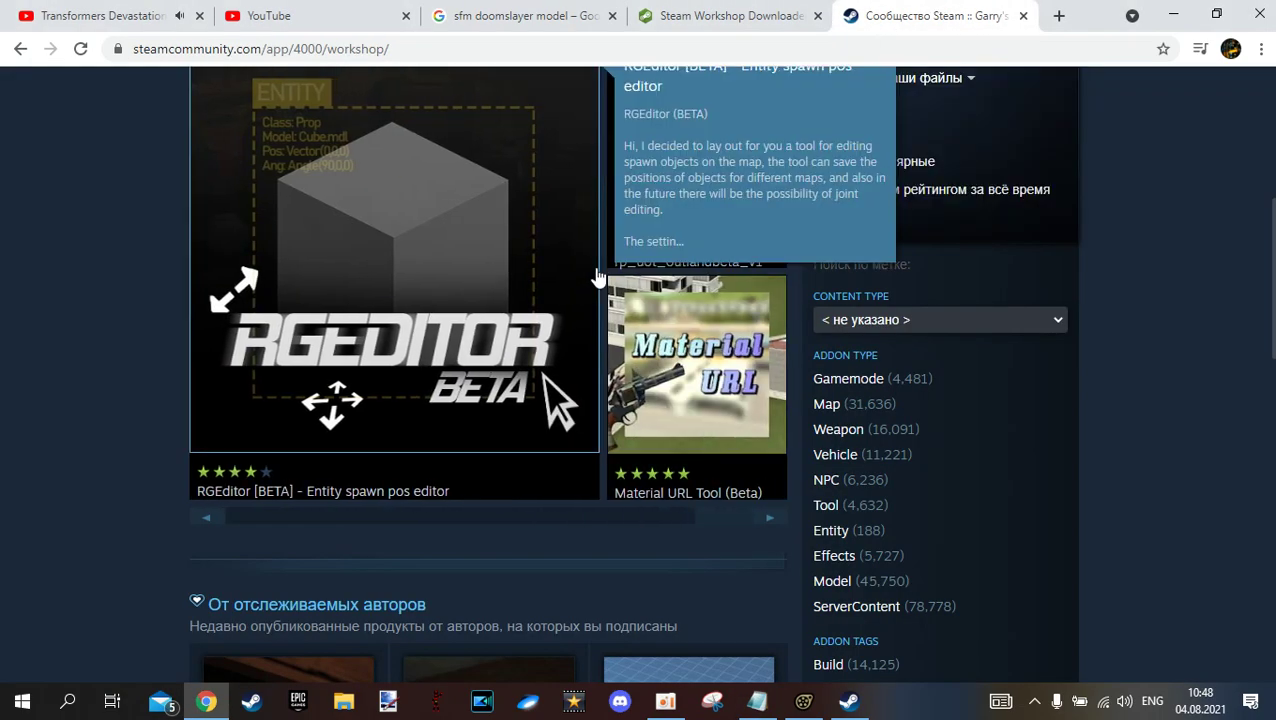
pyautogui.scroll(-3, 621, 236)
pyautogui.scroll(6, 720, 214)
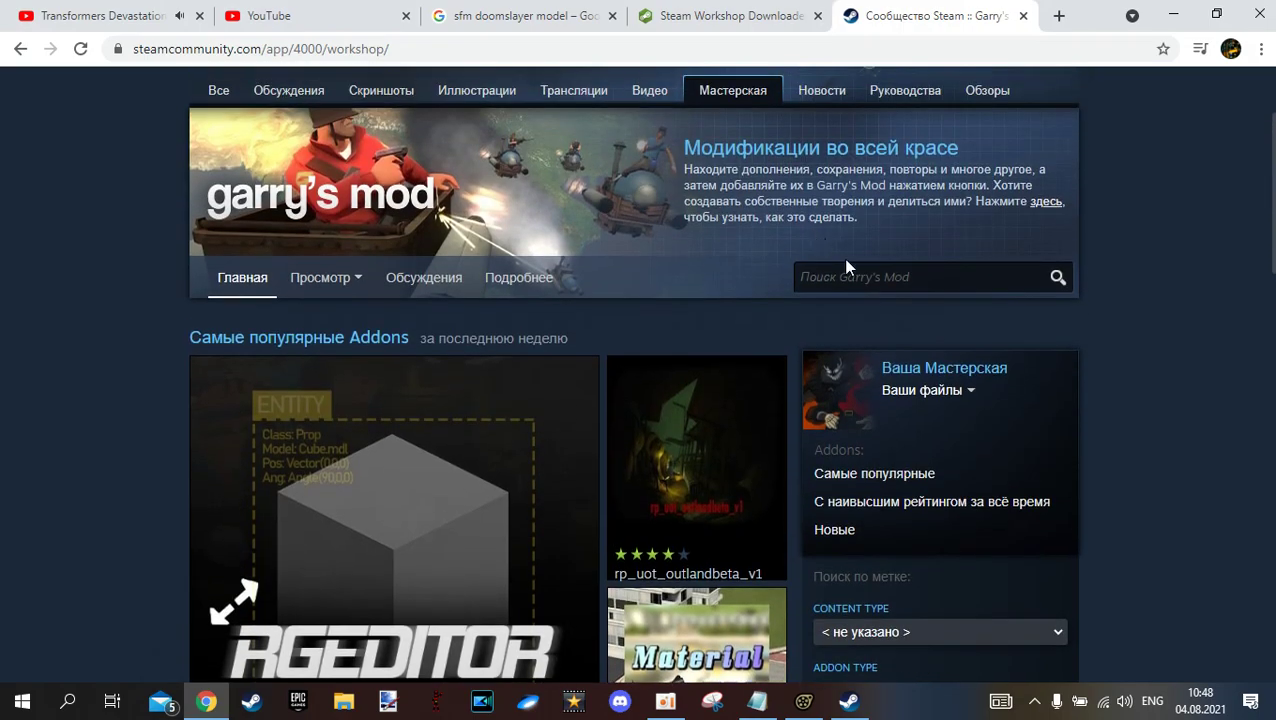
pyautogui.click(884, 280)
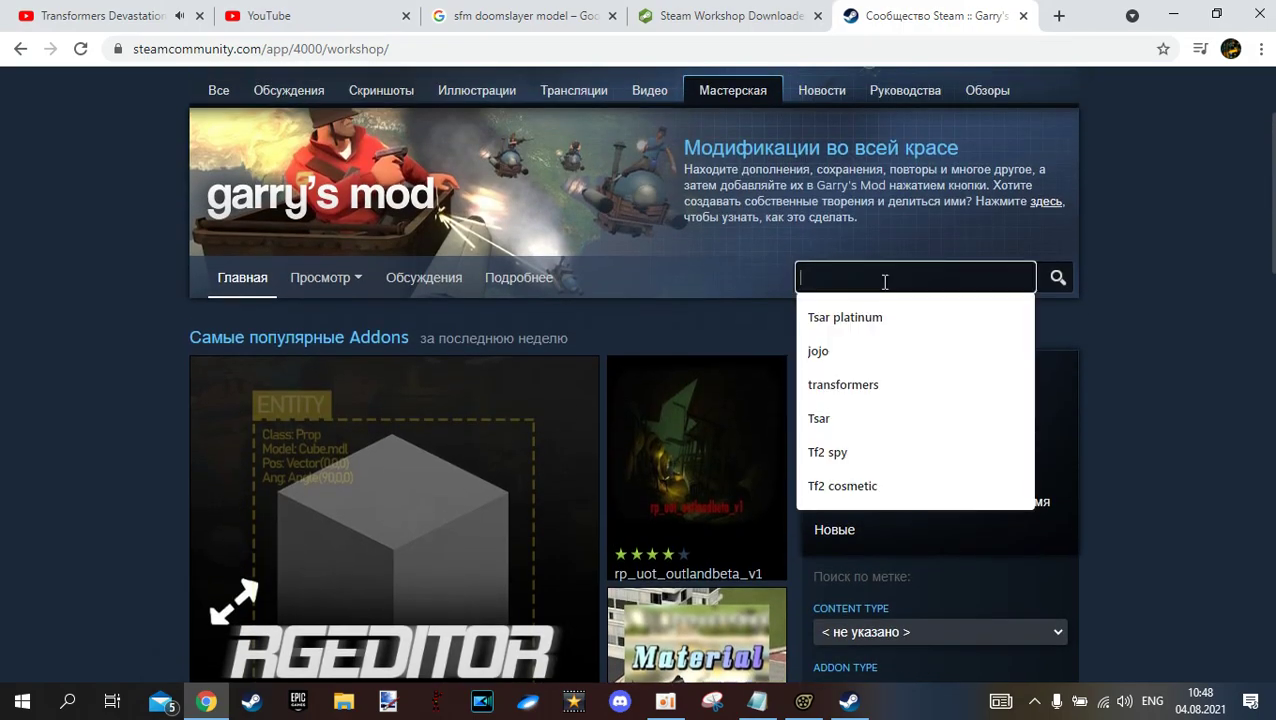
pyautogui.click(888, 384)
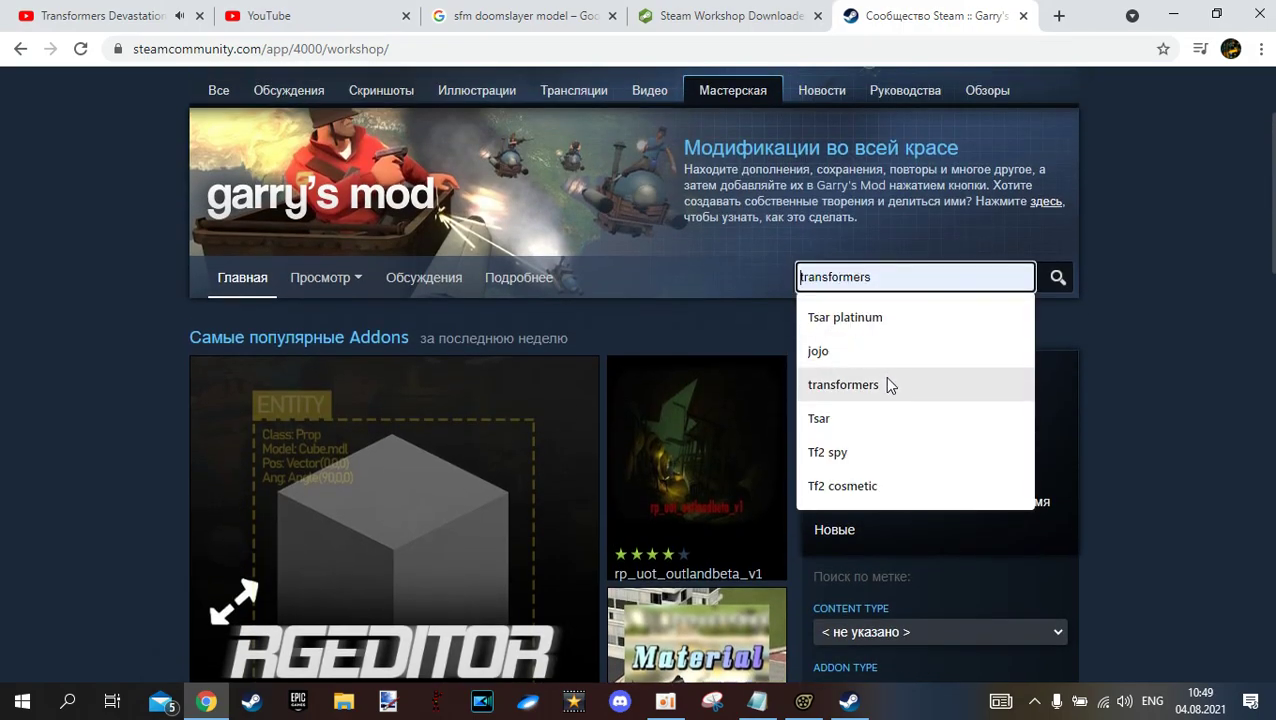
pyautogui.click(1049, 283)
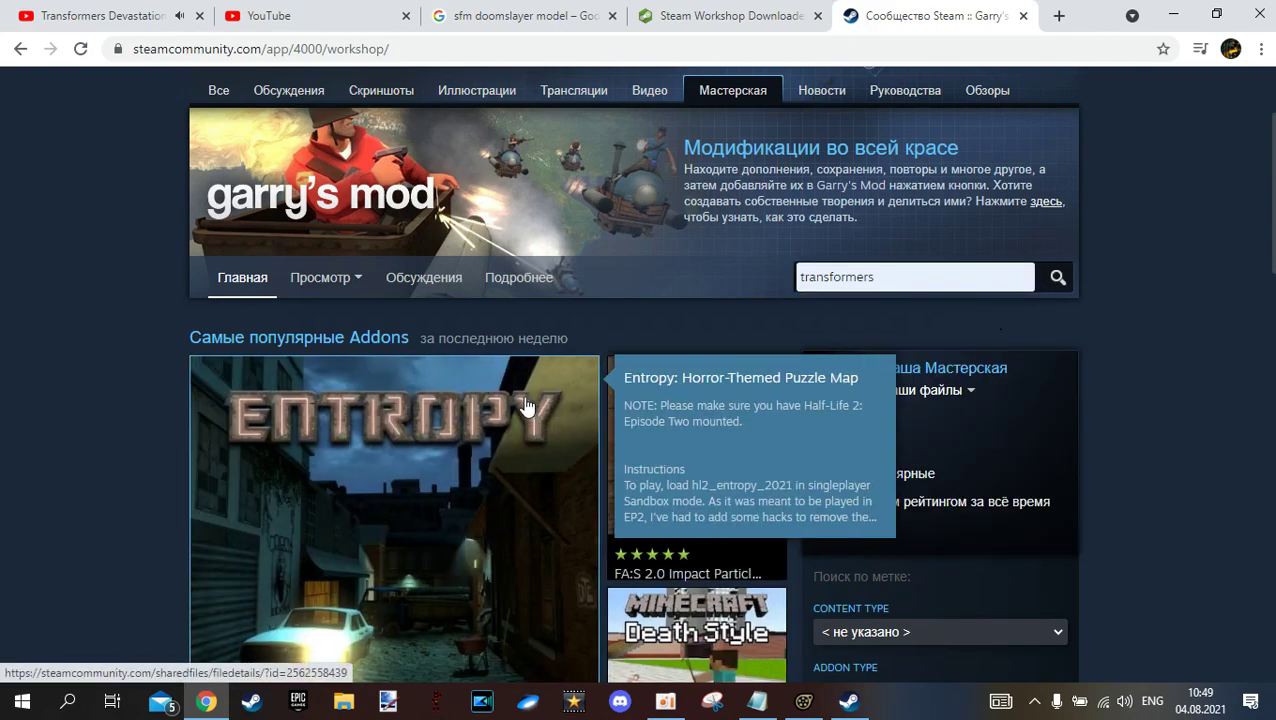
pyautogui.click(1059, 280)
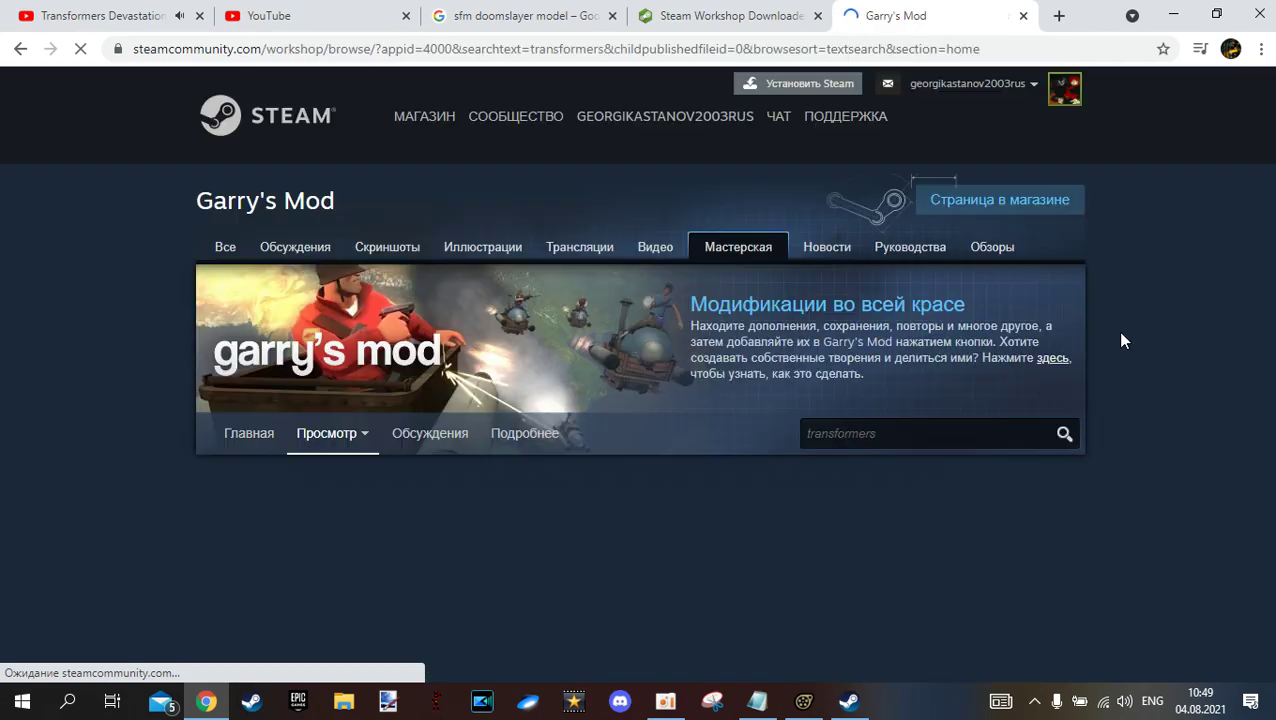
# Browse the search results and open the "(Transformers) Transformers Alliance Pack" addon page
pyautogui.scroll(-3, 1122, 334)
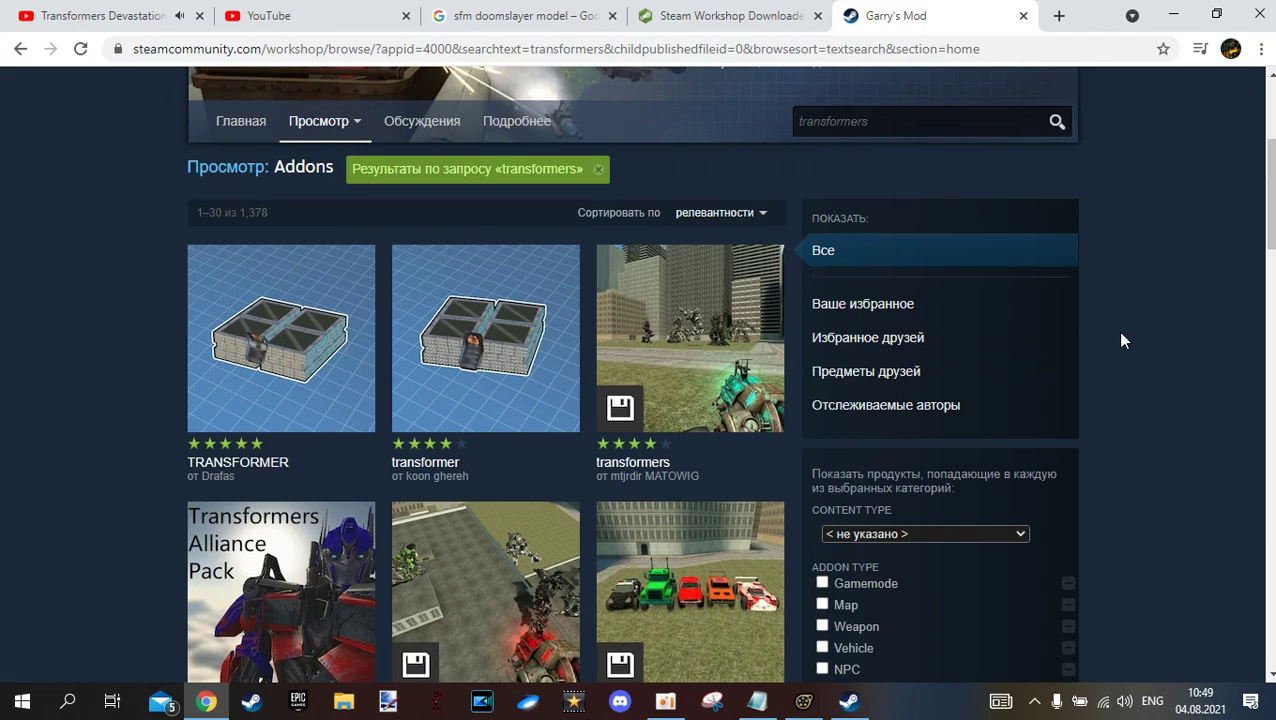
pyautogui.scroll(-2, 1122, 340)
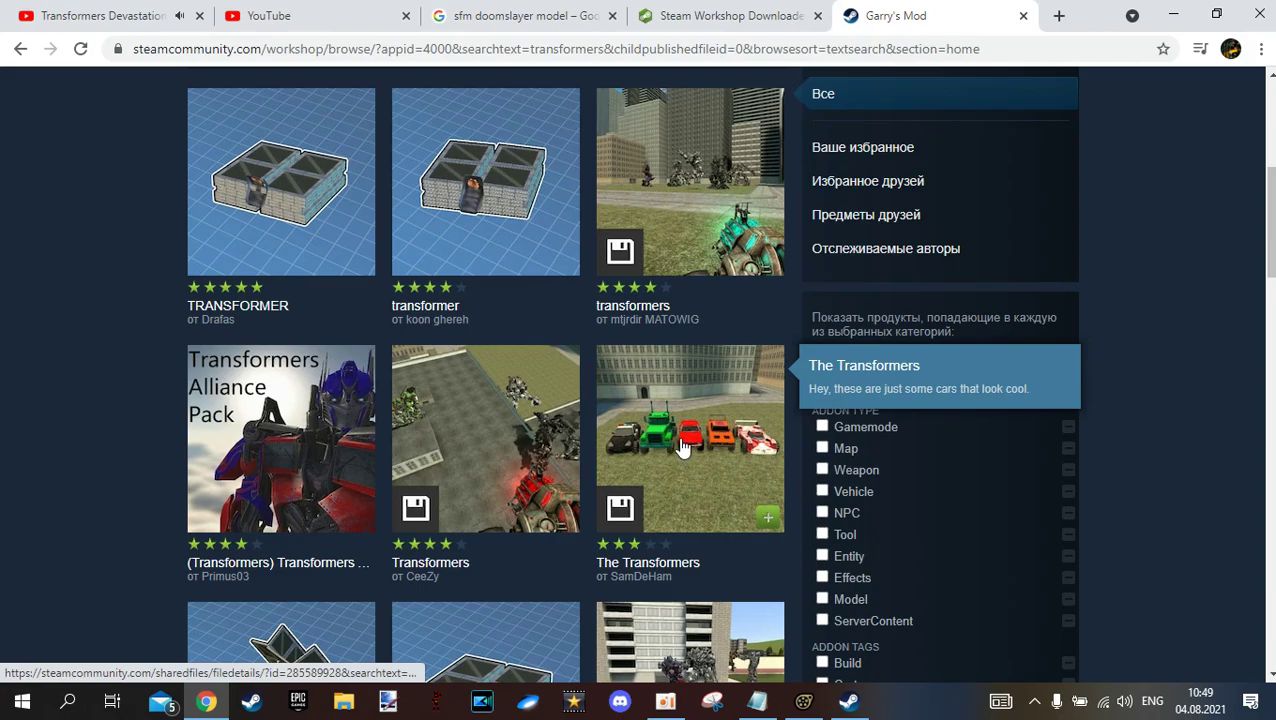
pyautogui.scroll(-3, 683, 445)
pyautogui.scroll(-7, 683, 448)
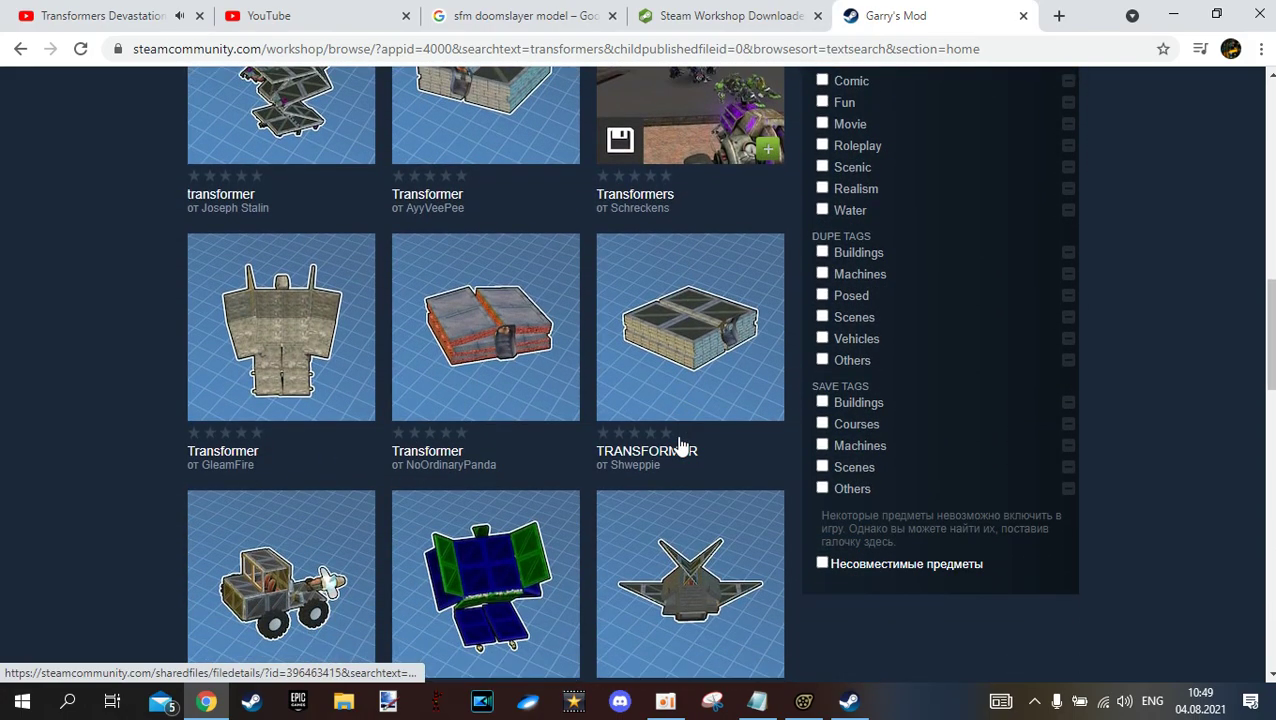
pyautogui.scroll(-12, 680, 445)
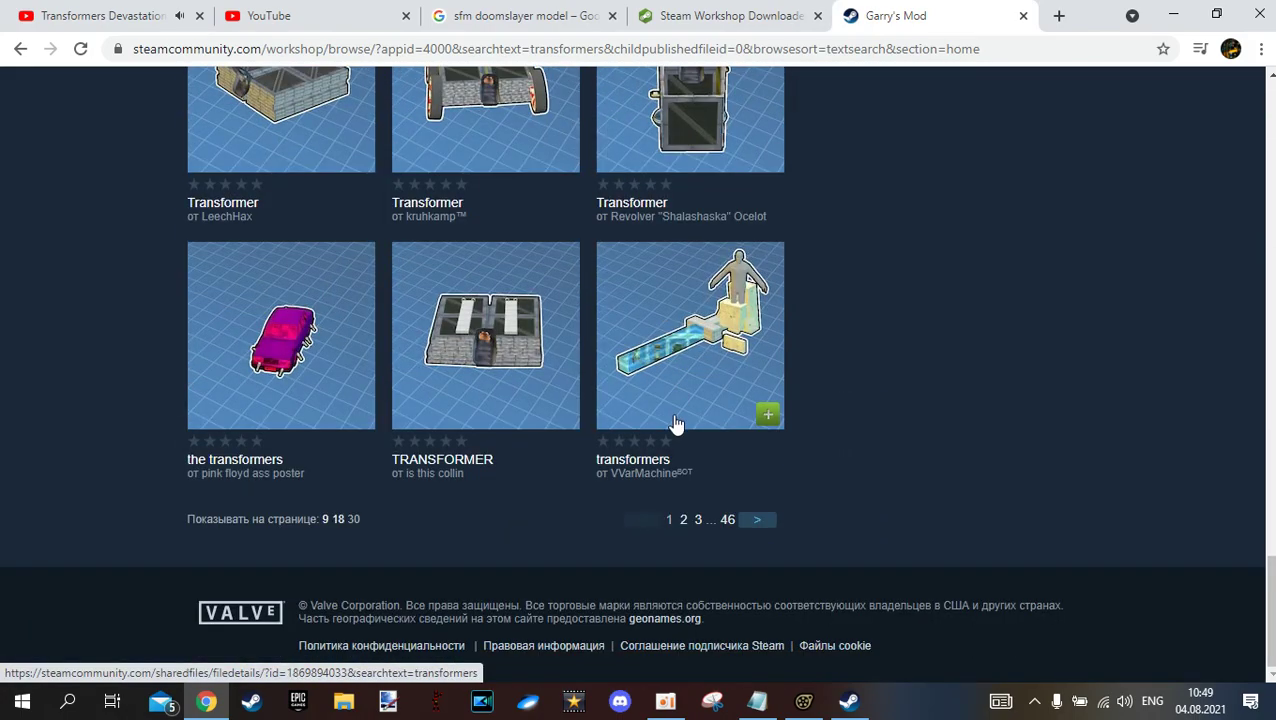
pyautogui.scroll(20, 676, 418)
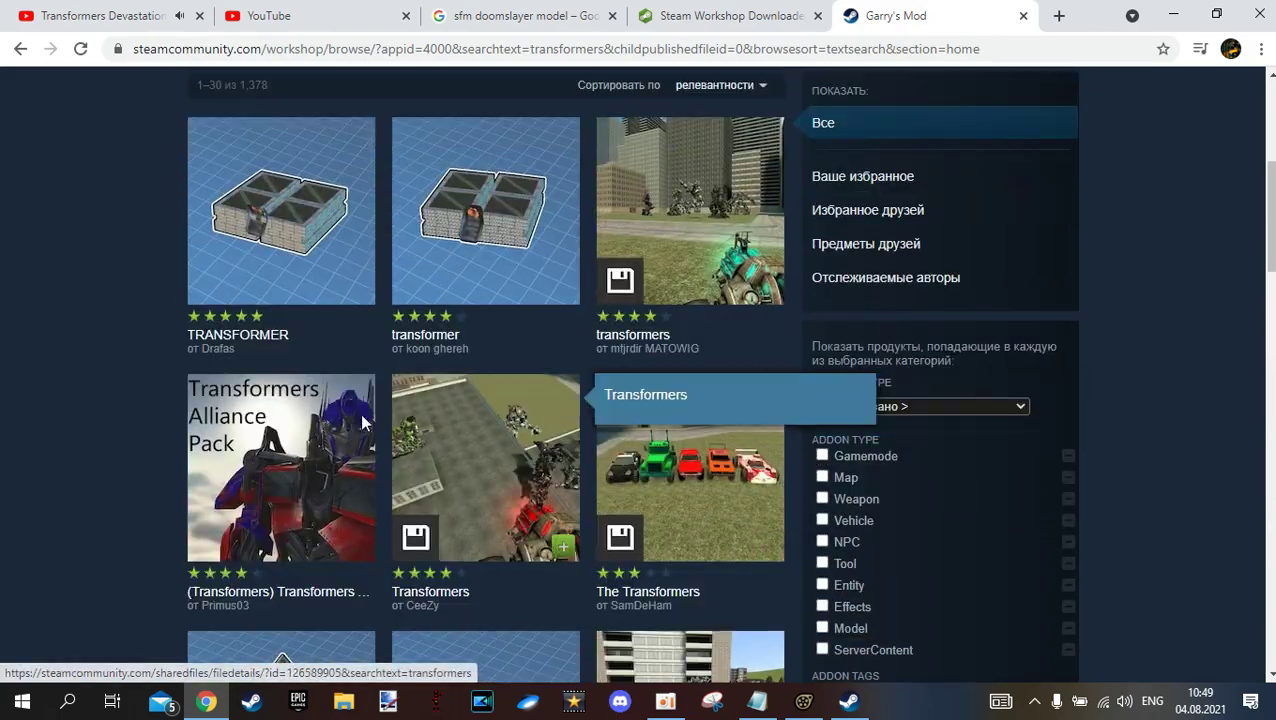
pyautogui.click(285, 434)
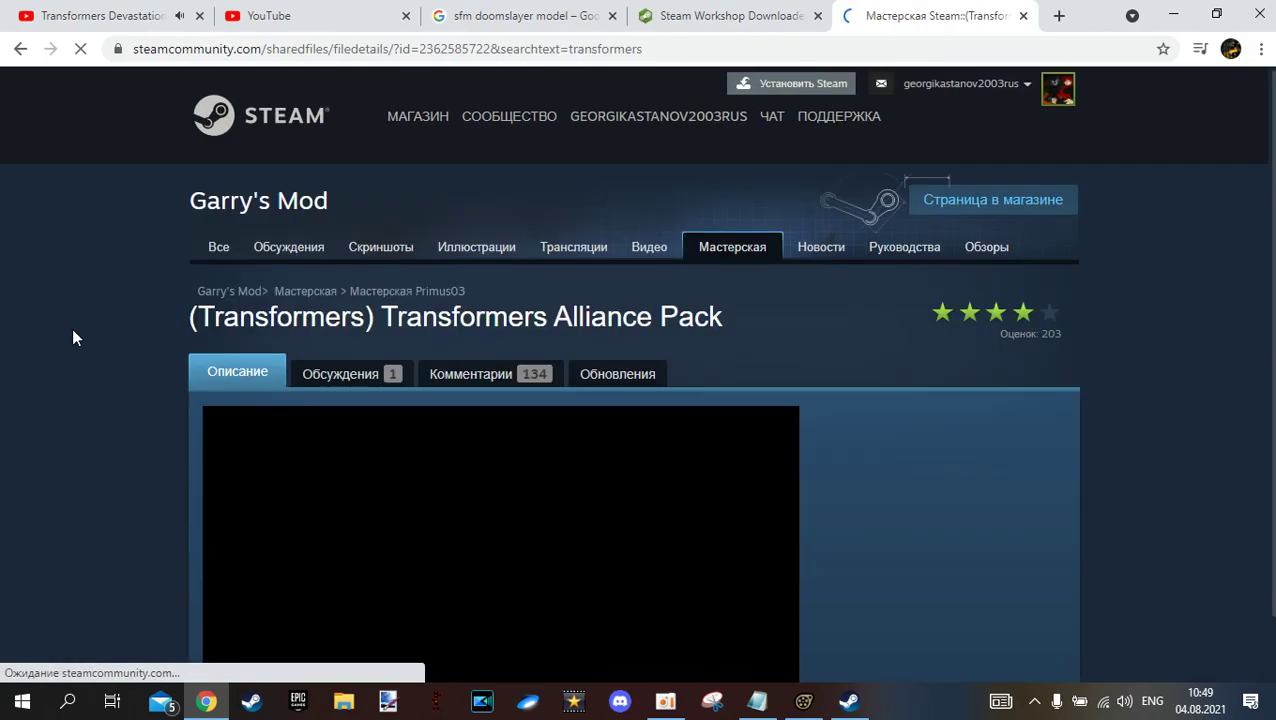
# Copy the web address of the Transformers Alliance Pack page
pyautogui.click(280, 49)
pyautogui.hotkey('ctrl', 'c')
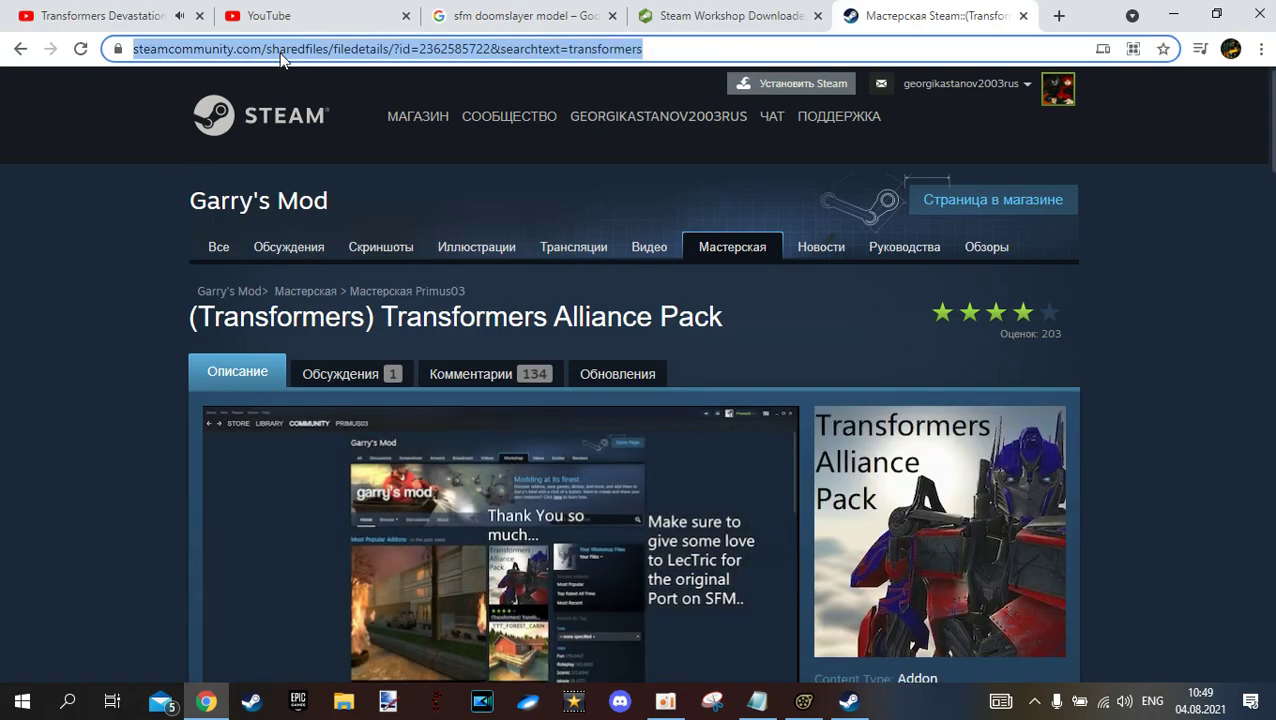
pyautogui.rightClick(280, 50)
pyautogui.click(365, 187)
# View the screenshots in the Transformers Alliance Pack gallery through to the last one
pyautogui.scroll(-5, 960, 333)
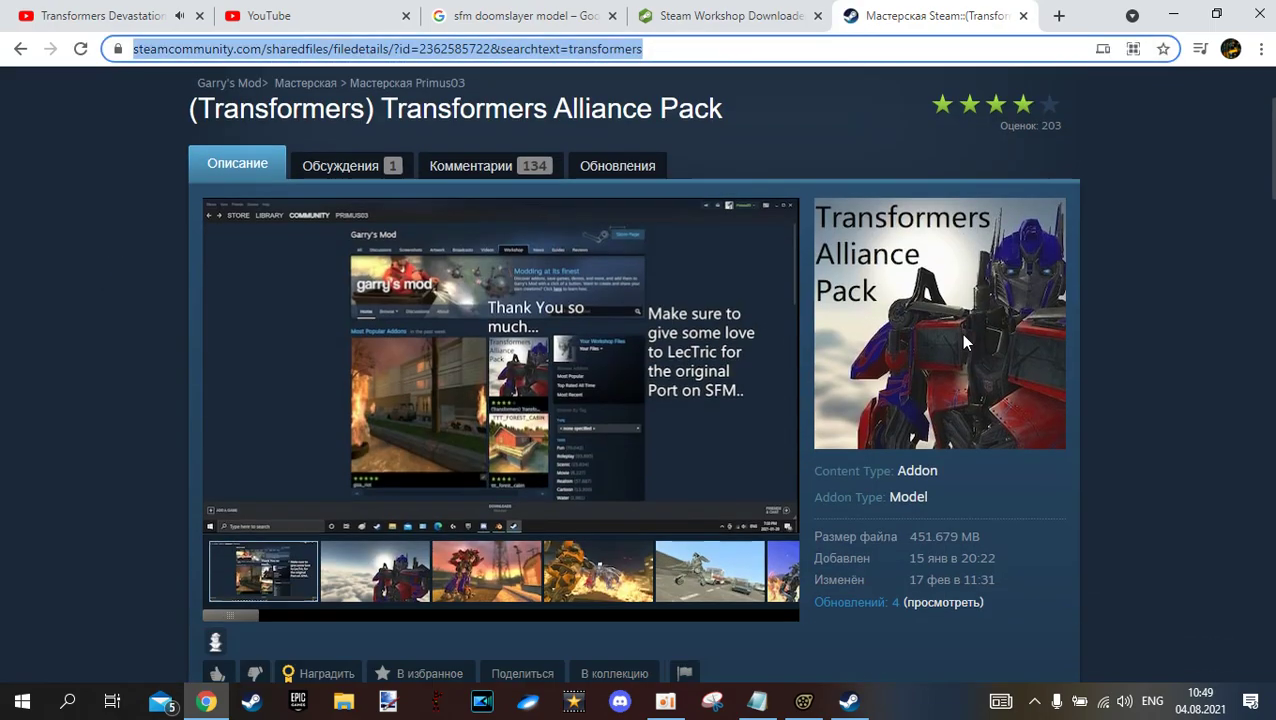
pyautogui.click(468, 325)
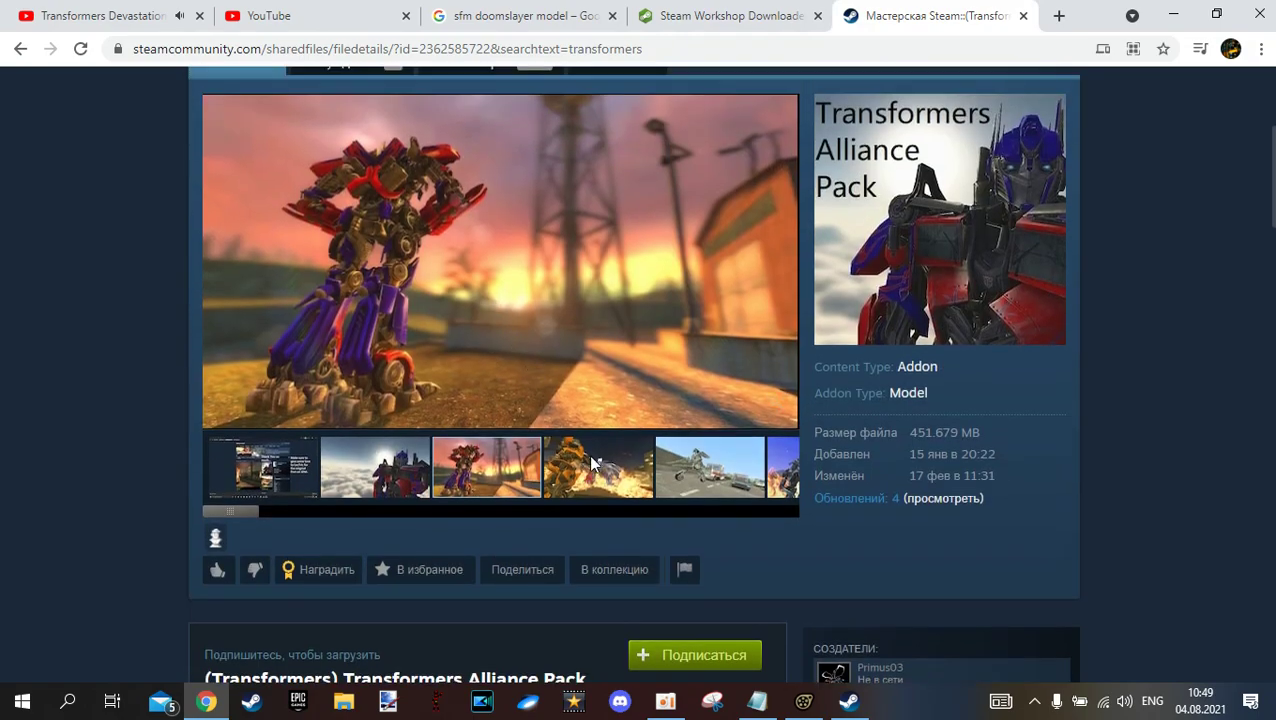
pyautogui.click(589, 466)
pyautogui.click(684, 476)
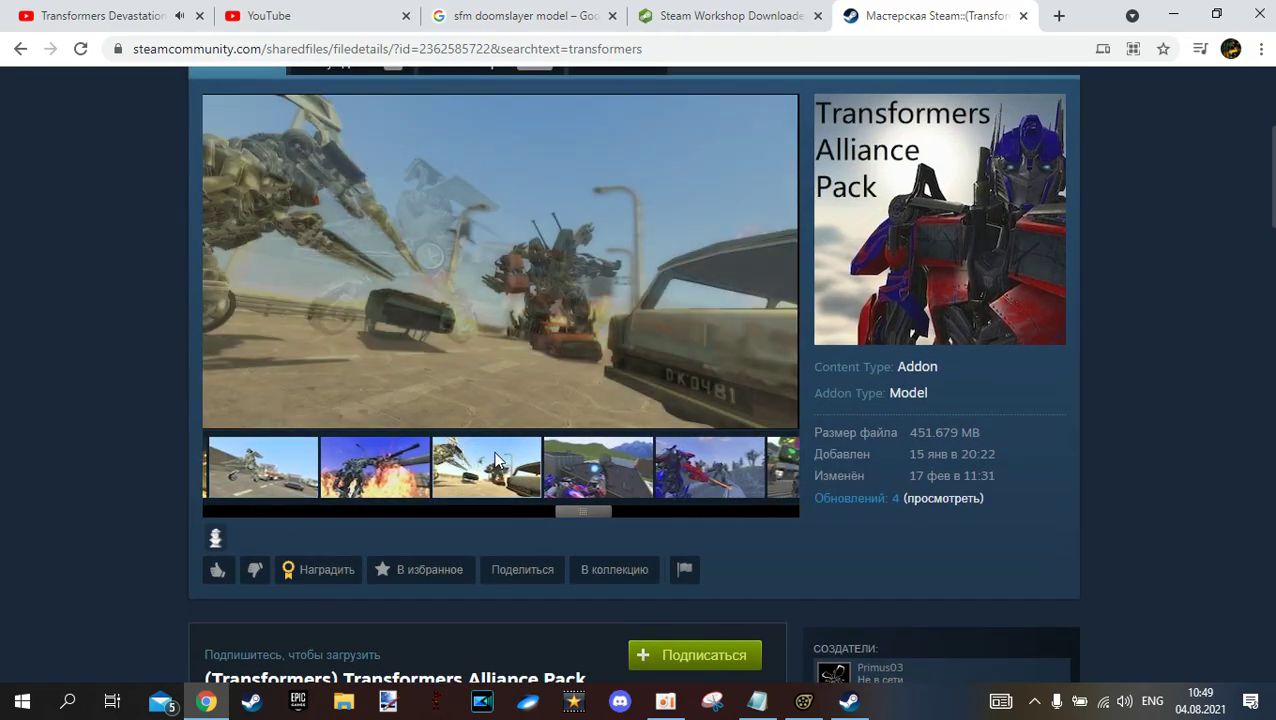
pyautogui.click(597, 477)
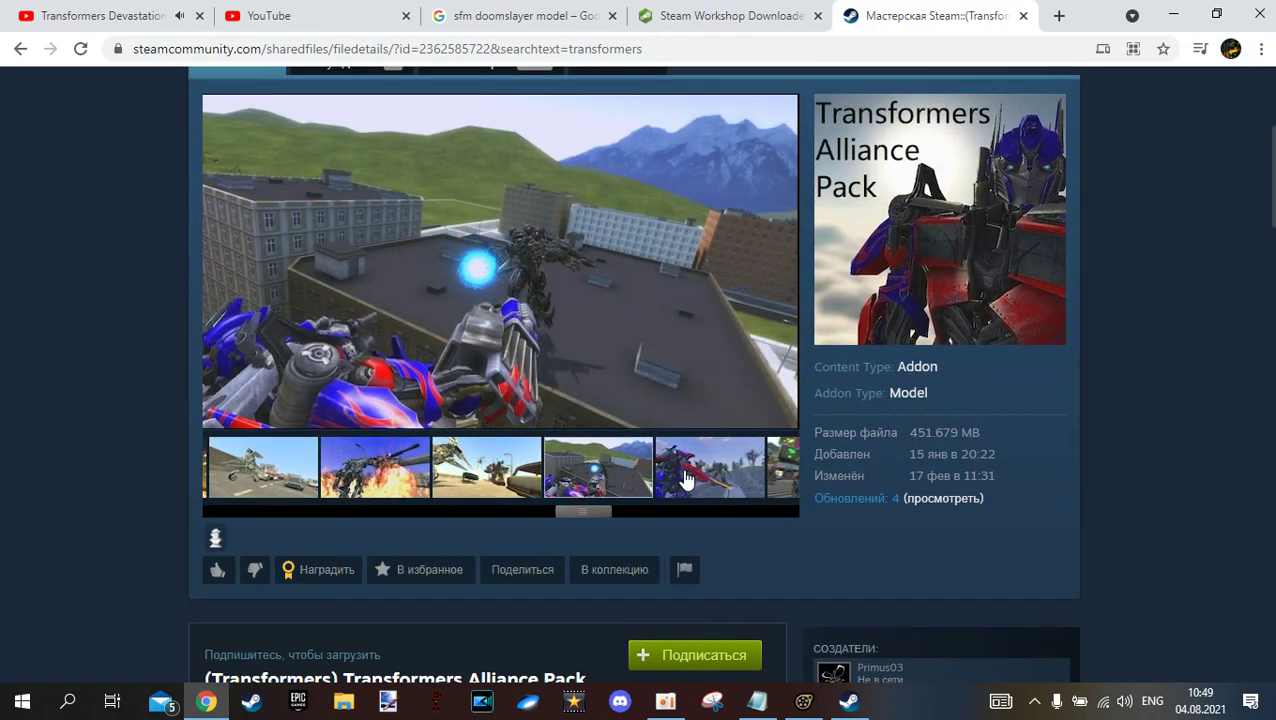
pyautogui.click(684, 479)
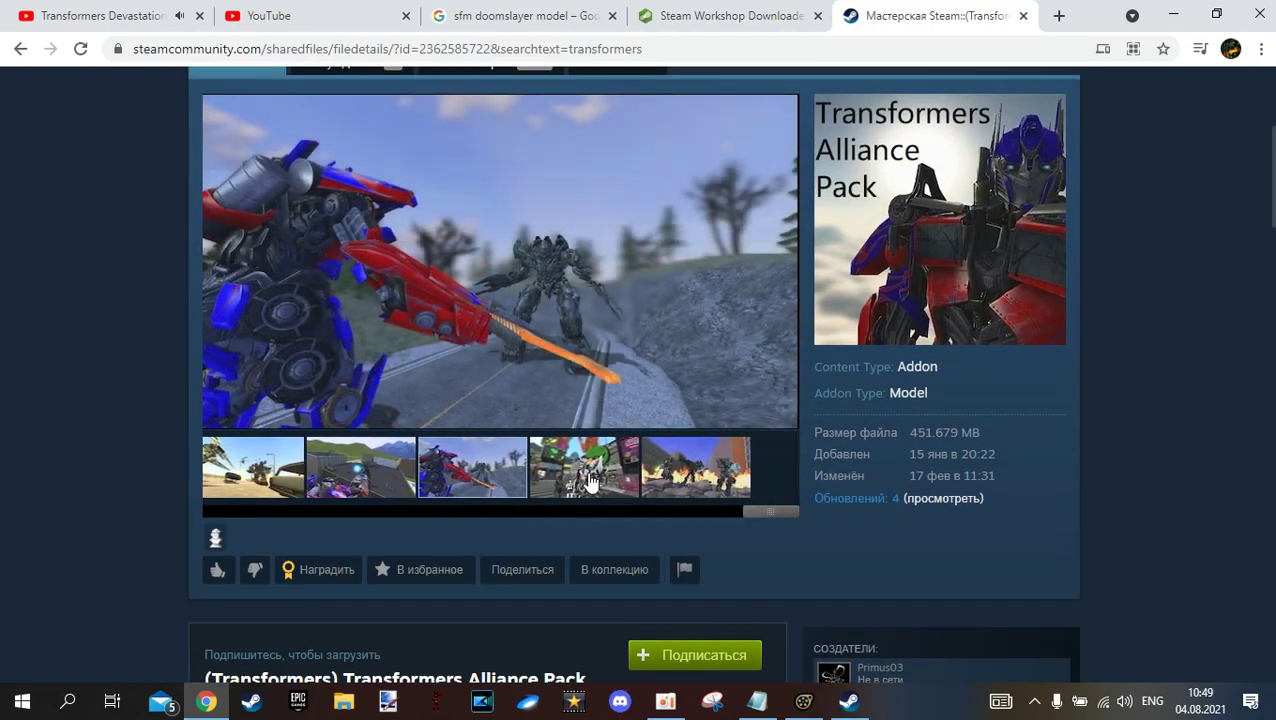
pyautogui.click(589, 478)
pyautogui.click(686, 466)
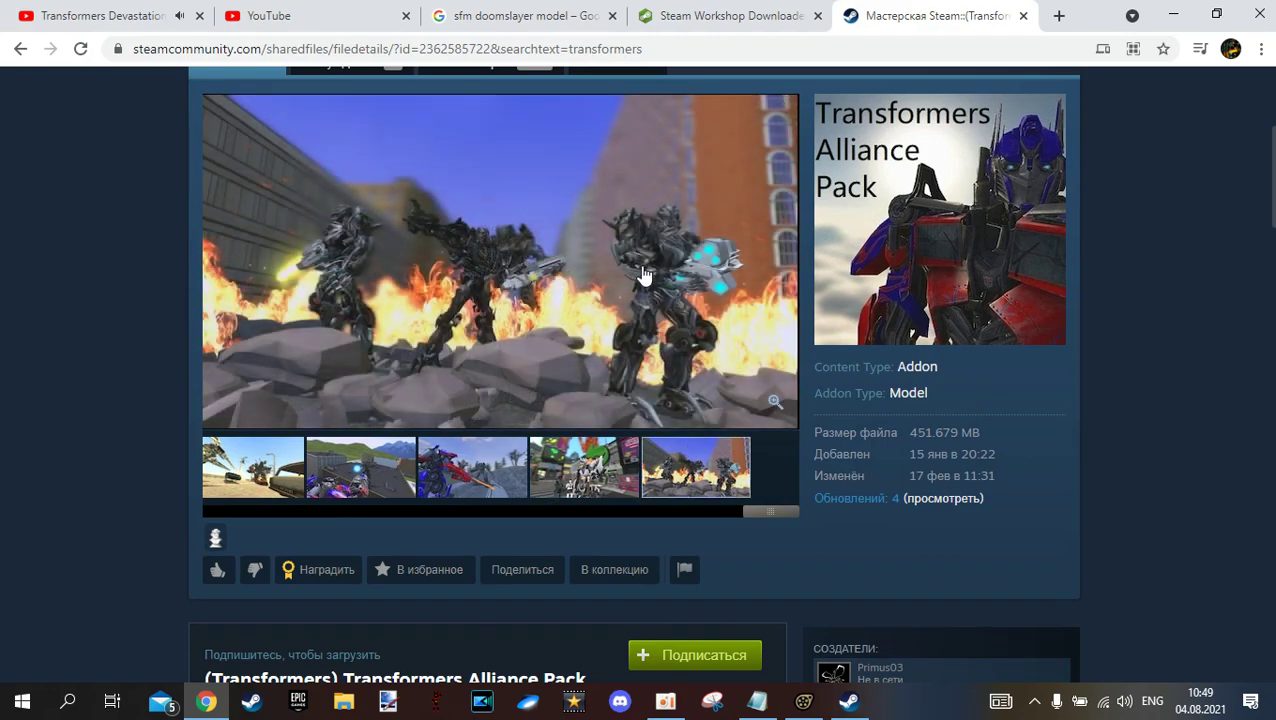
pyautogui.scroll(2, 643, 276)
# Load the Transformers Alliance Pack into Steam Workshop Downloader by pasting the copied Workshop link
pyautogui.click(689, 9)
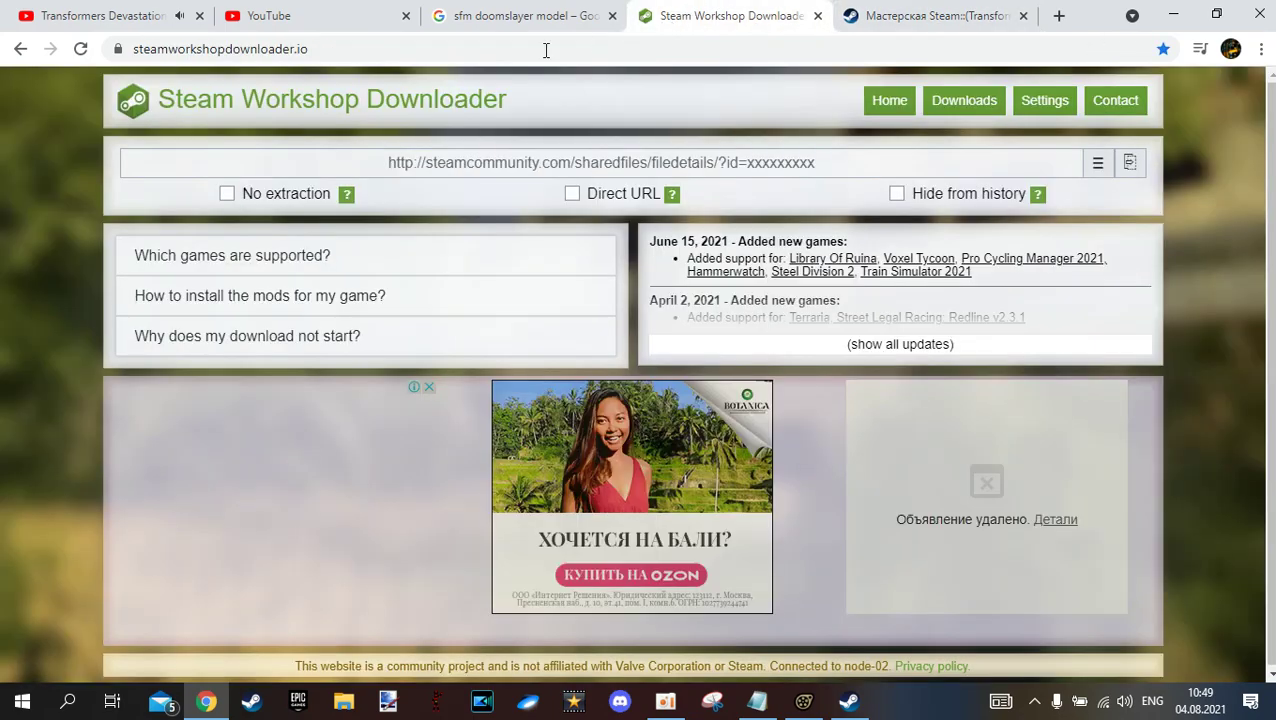
pyautogui.click(467, 165)
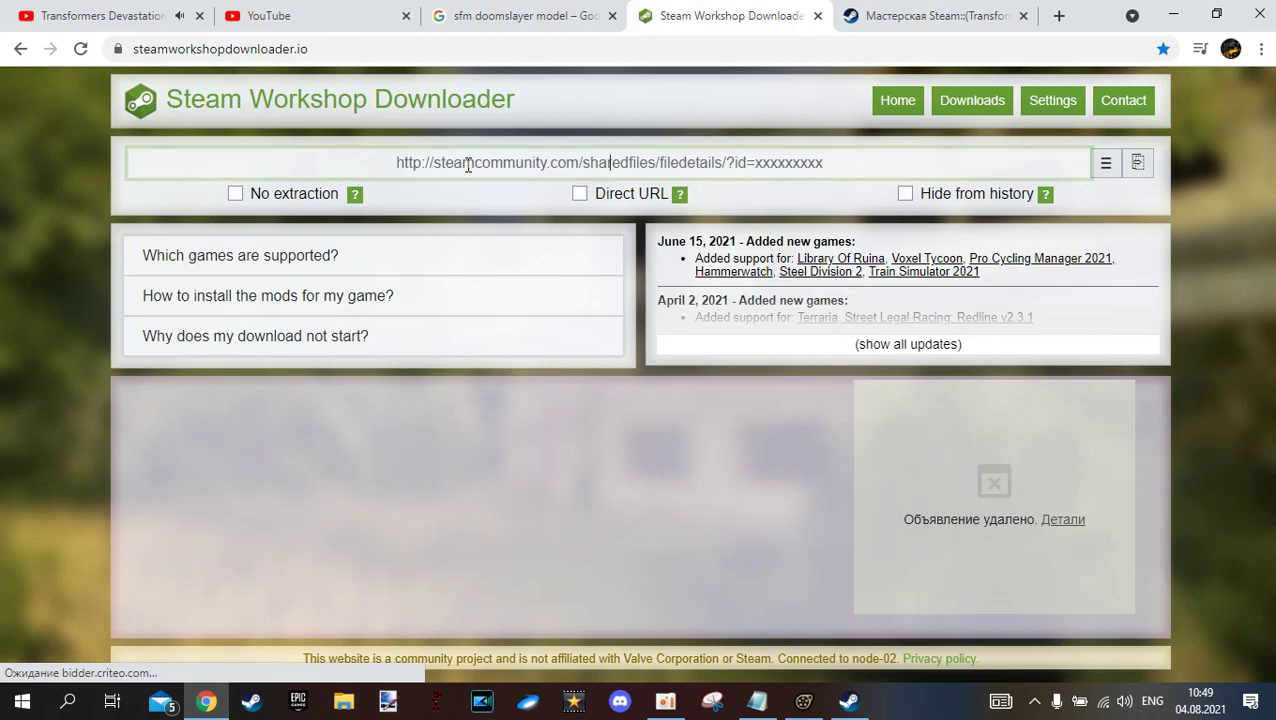
pyautogui.hotkey('ctrl', 'v')
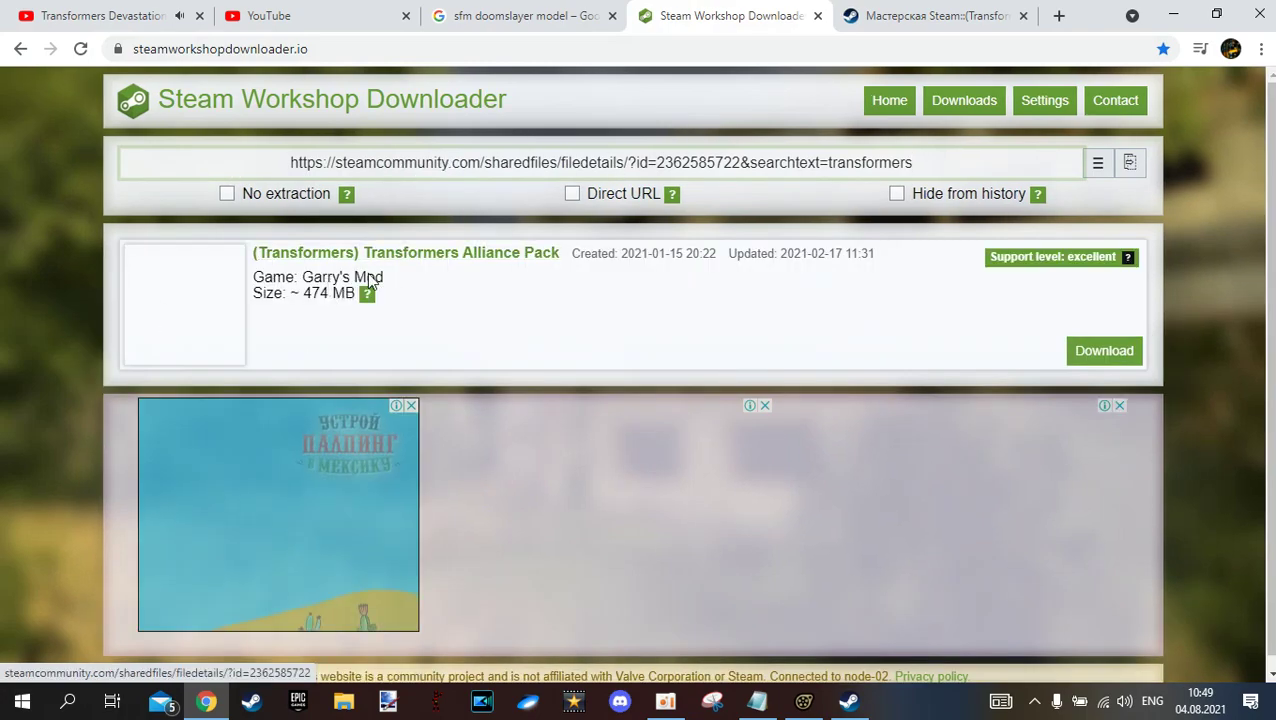
# Open the tutorial notes and highlight the lines on placing the unpacked model and materials in the SourceFilmmaker\game\usermod folder
pyautogui.click(757, 701)
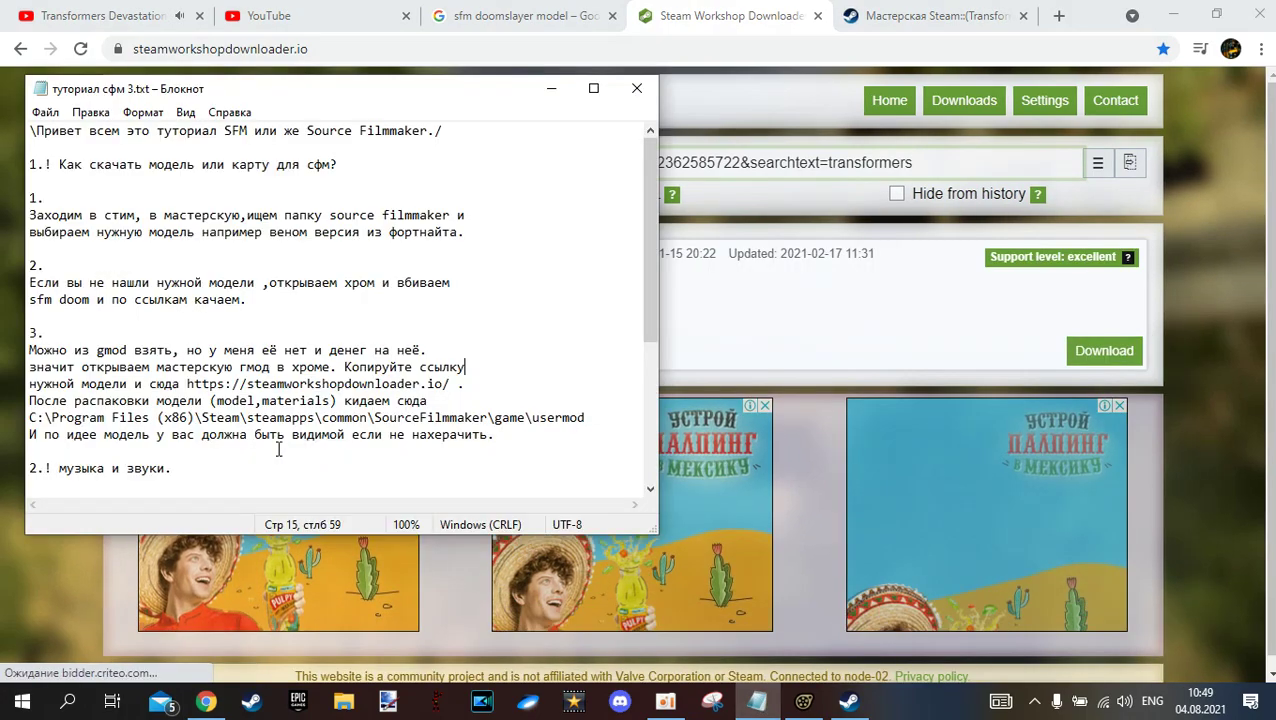
pyautogui.moveTo(30, 400); pyautogui.dragTo(527, 403)
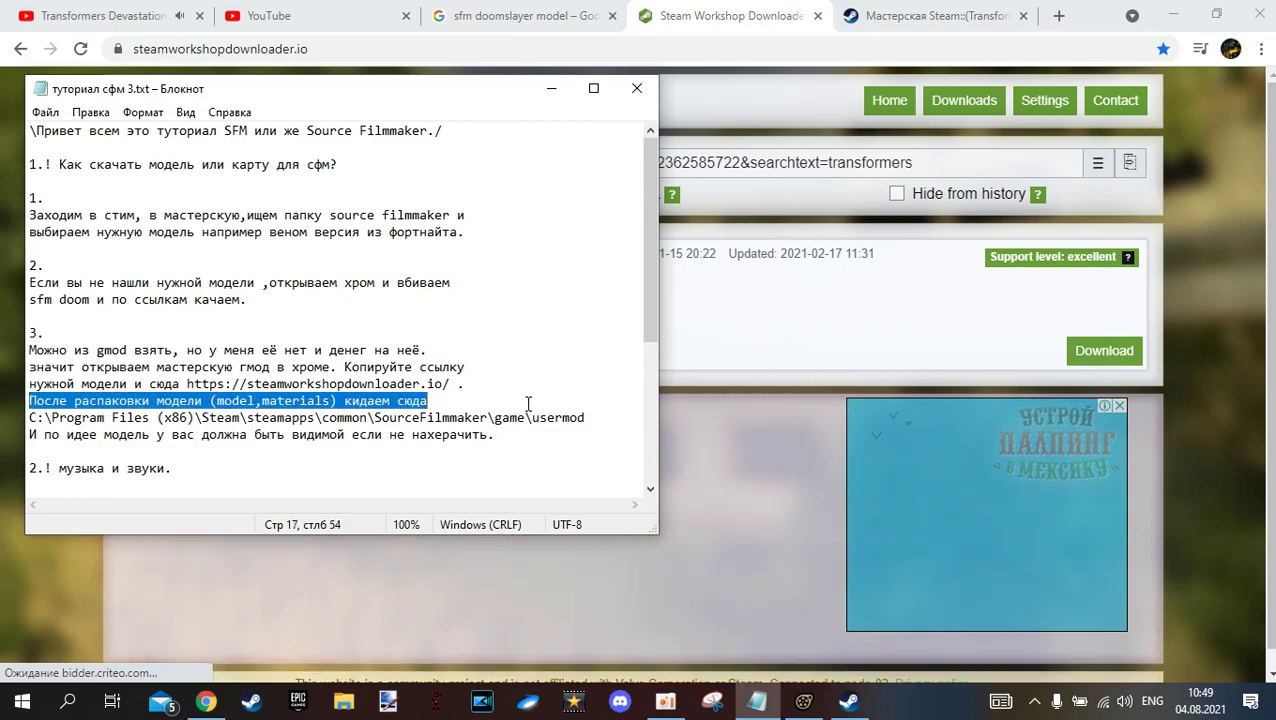
pyautogui.moveTo(27, 424); pyautogui.dragTo(597, 435)
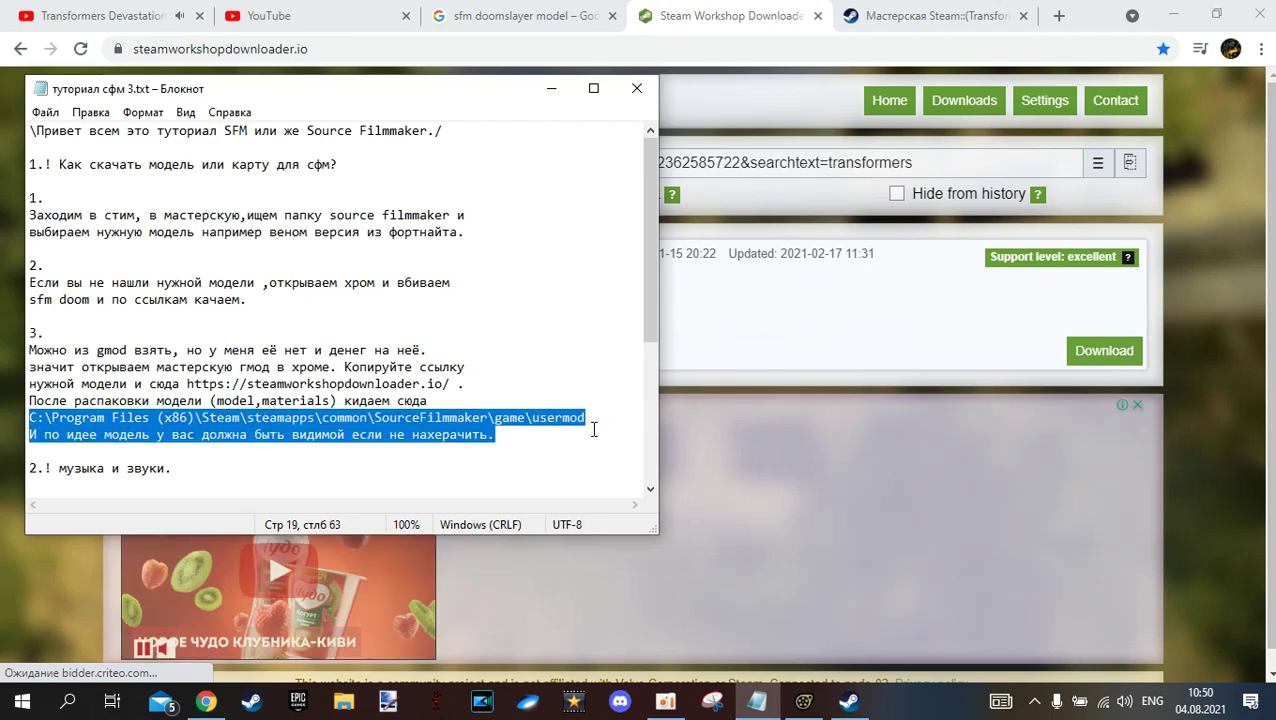
pyautogui.scroll(-2, 482, 376)
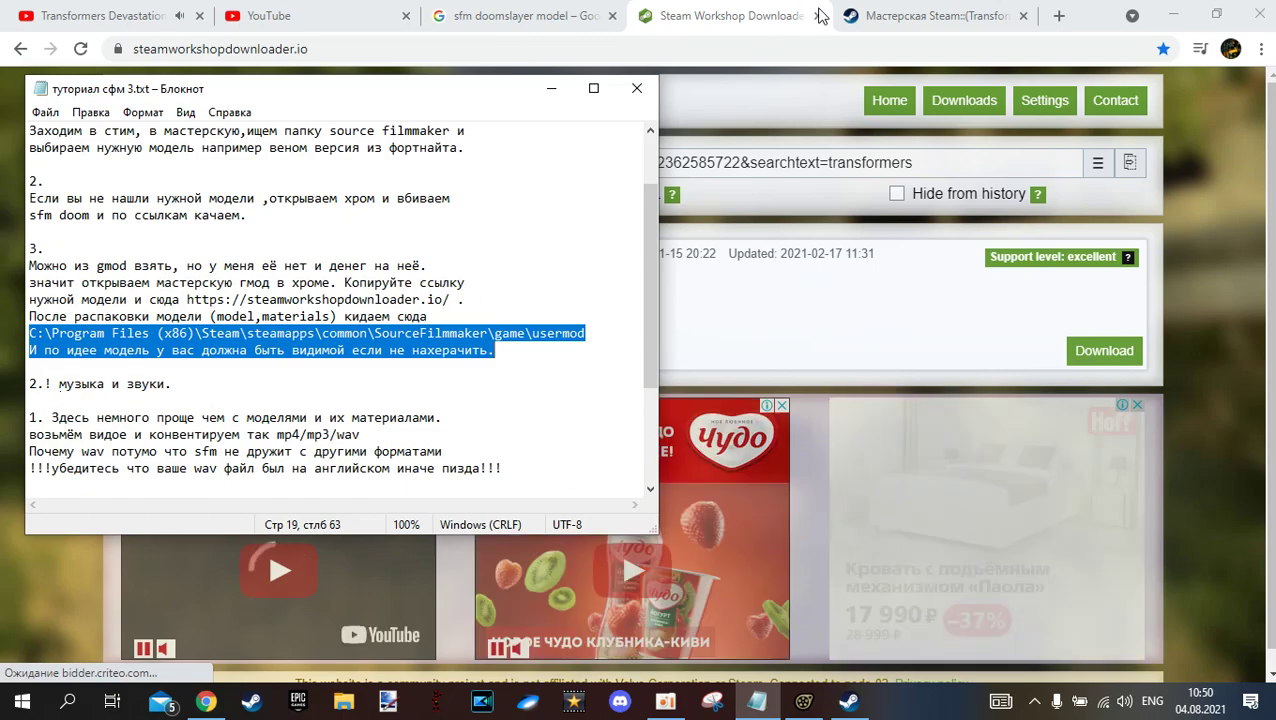
# Close the Steam Workshop Downloader, Doom Slayer search and Transformers addon pages, and switch to Source Filmmaker
pyautogui.click(760, 22)
pyautogui.click(818, 16)
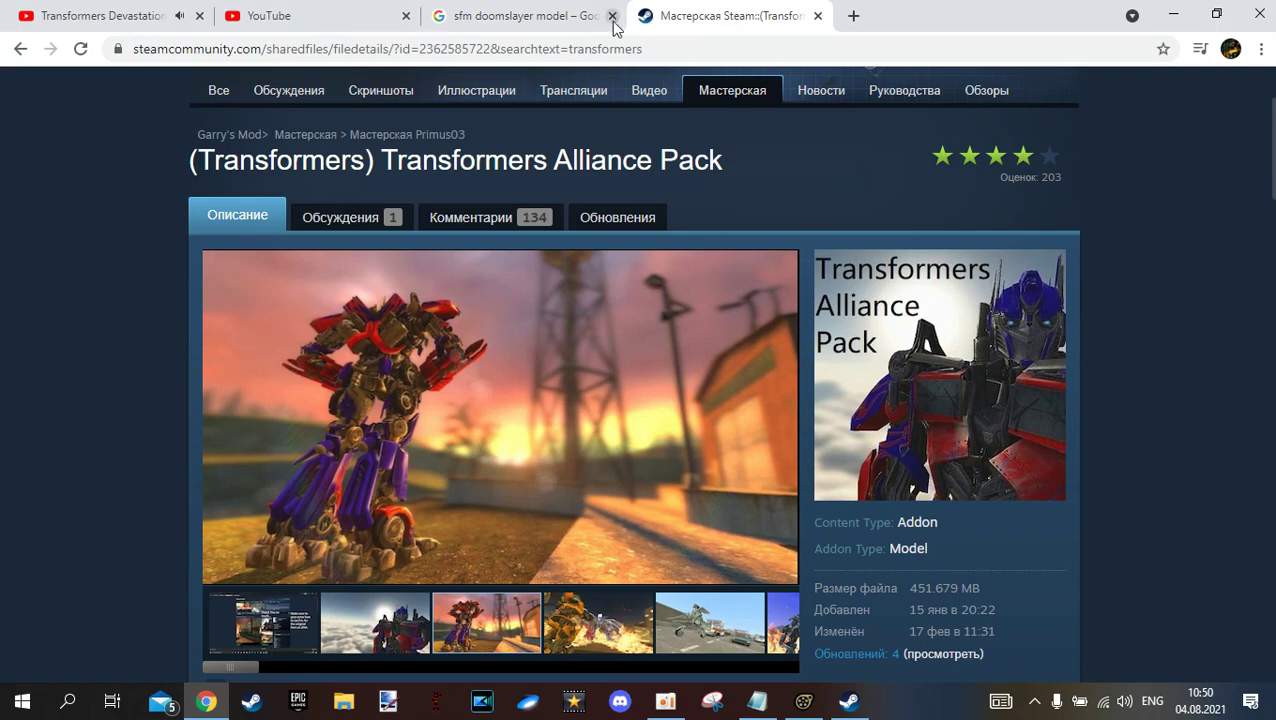
pyautogui.click(612, 16)
pyautogui.click(612, 16)
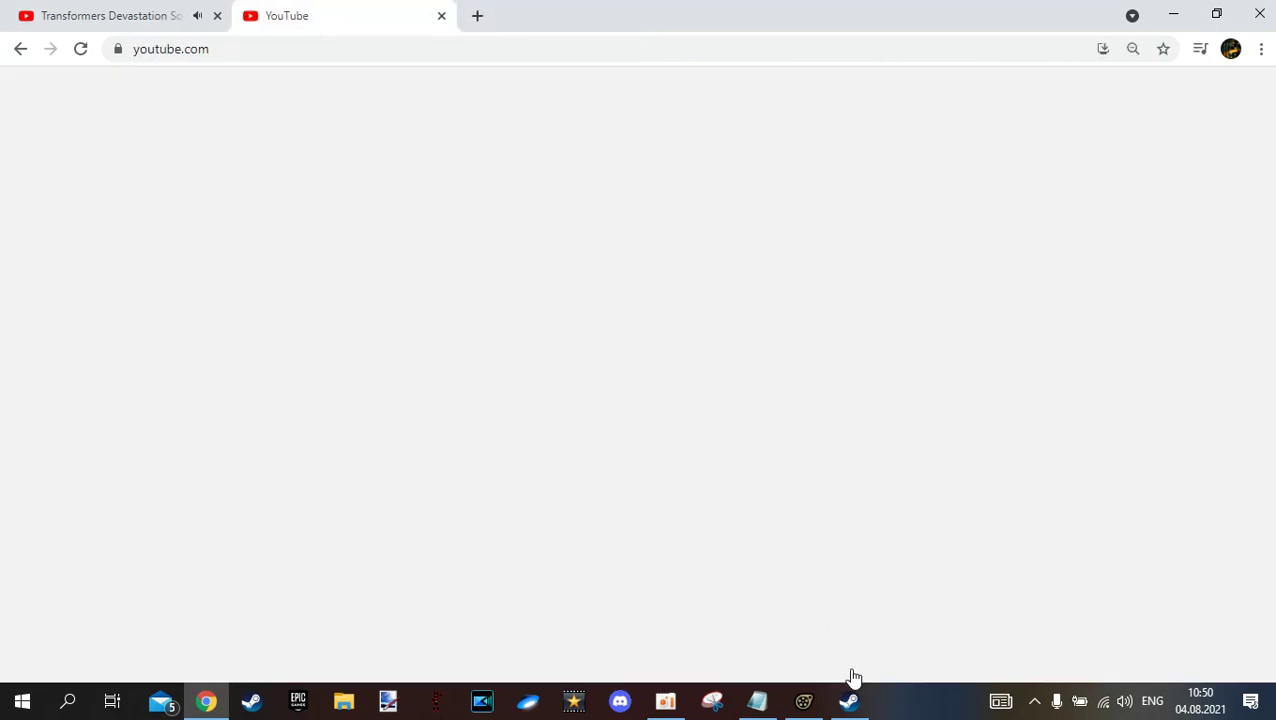
pyautogui.click(848, 700)
pyautogui.click(804, 700)
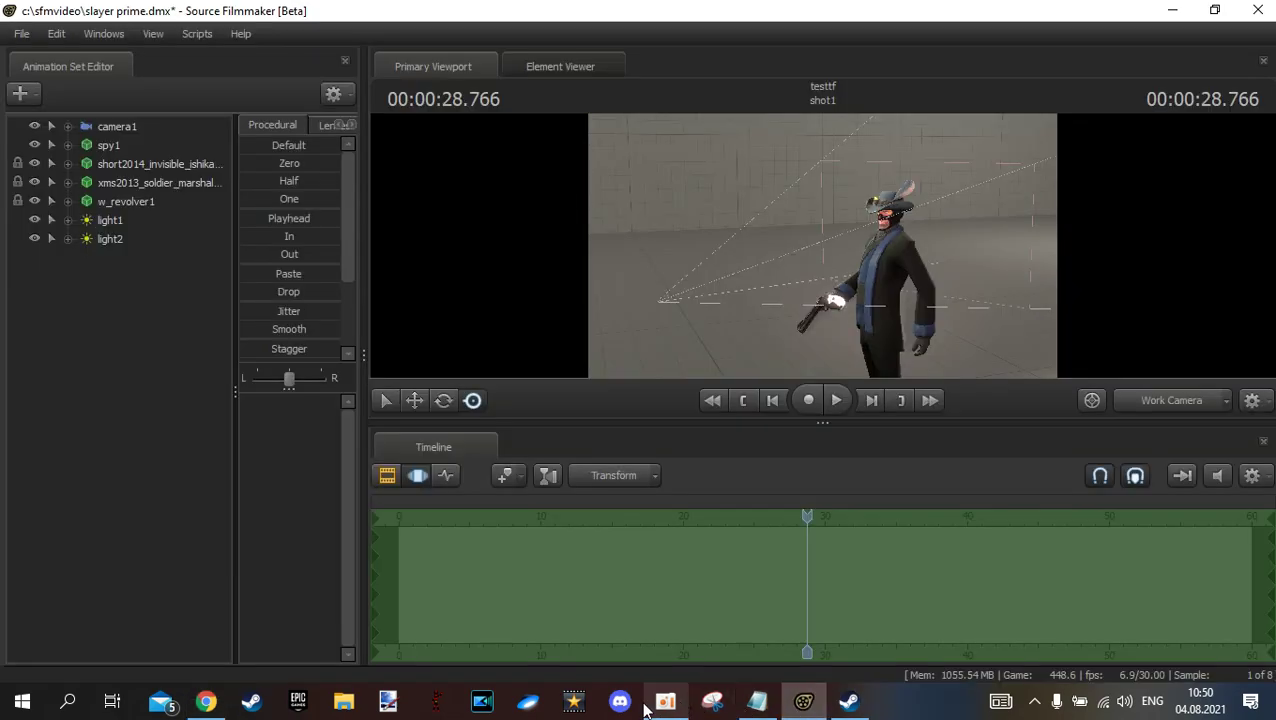
pyautogui.click(665, 701)
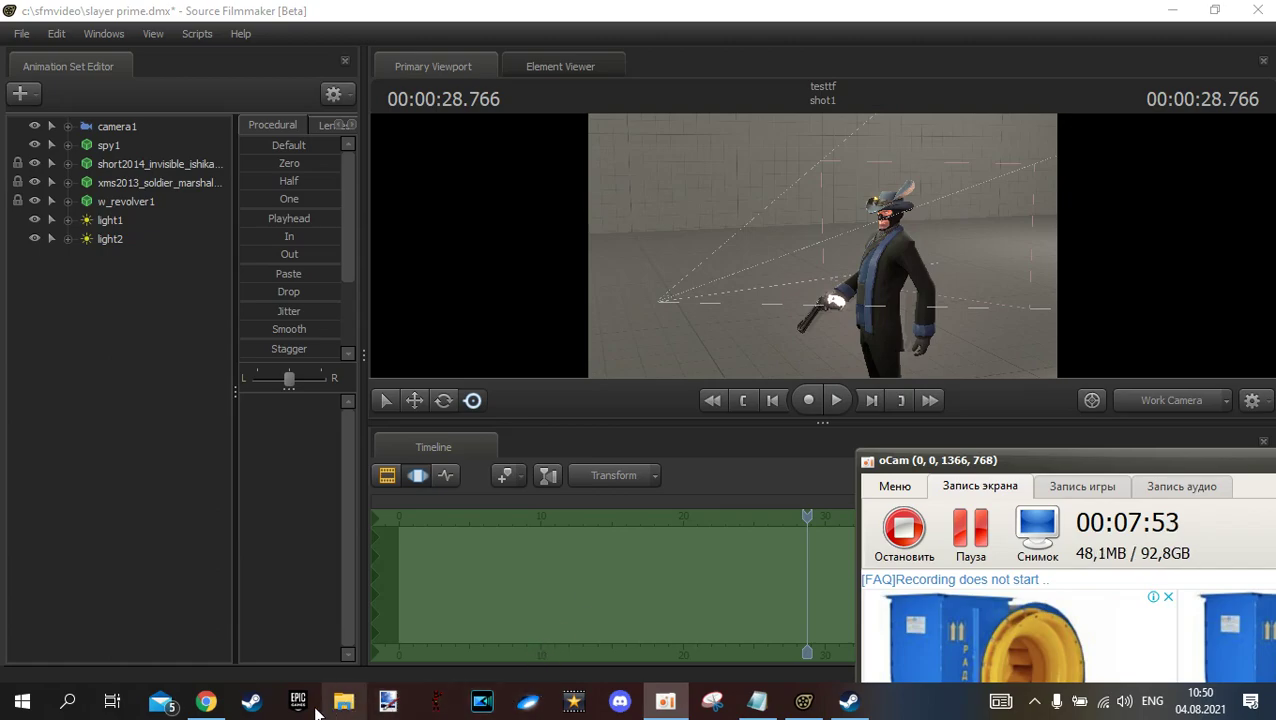
# Return to the notes and highlight the music and sounds heading and the lines on converting video via mp4/mp3/wav
pyautogui.click(757, 701)
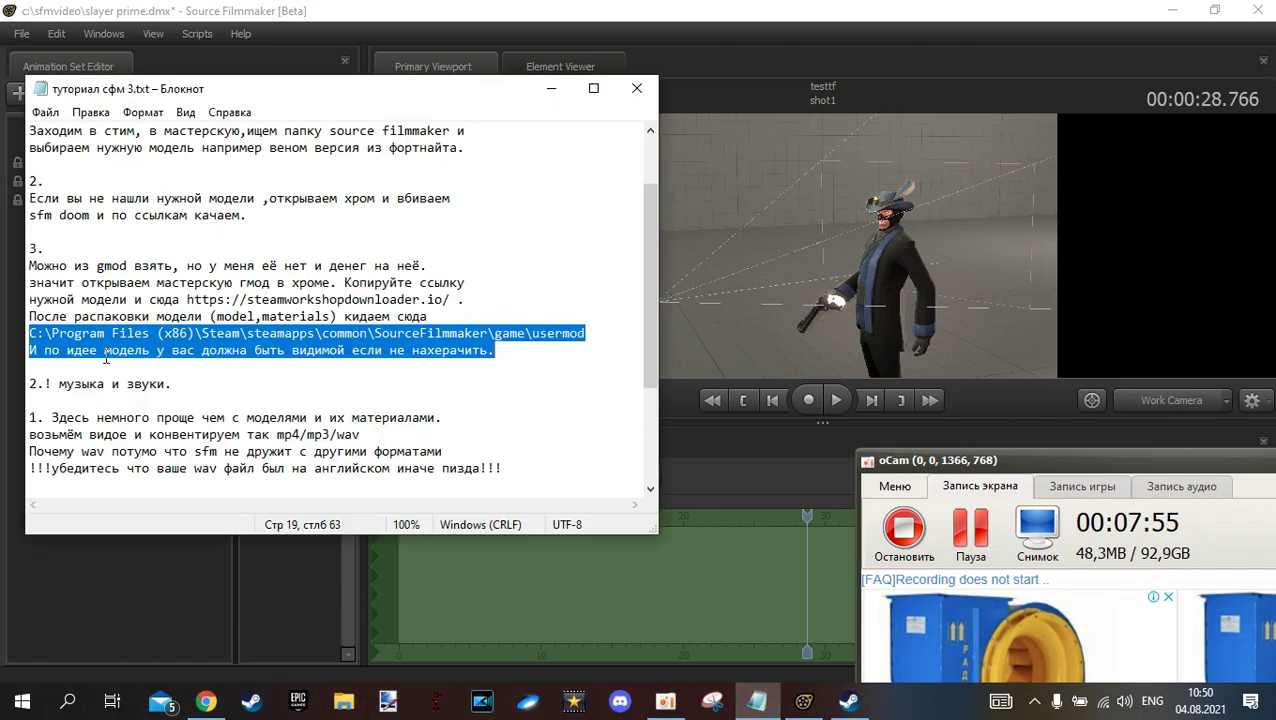
pyautogui.moveTo(37, 386); pyautogui.dragTo(178, 386)
pyautogui.scroll(-2, 196, 376)
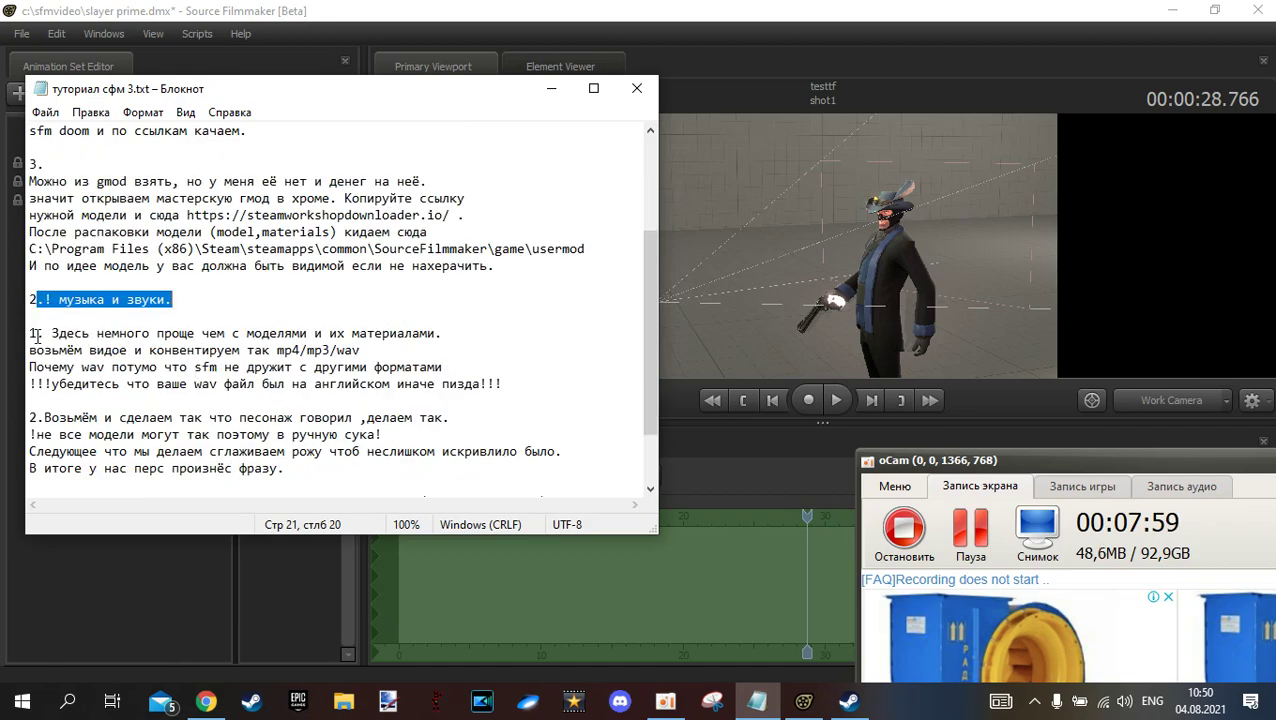
pyautogui.moveTo(30, 335); pyautogui.dragTo(362, 352)
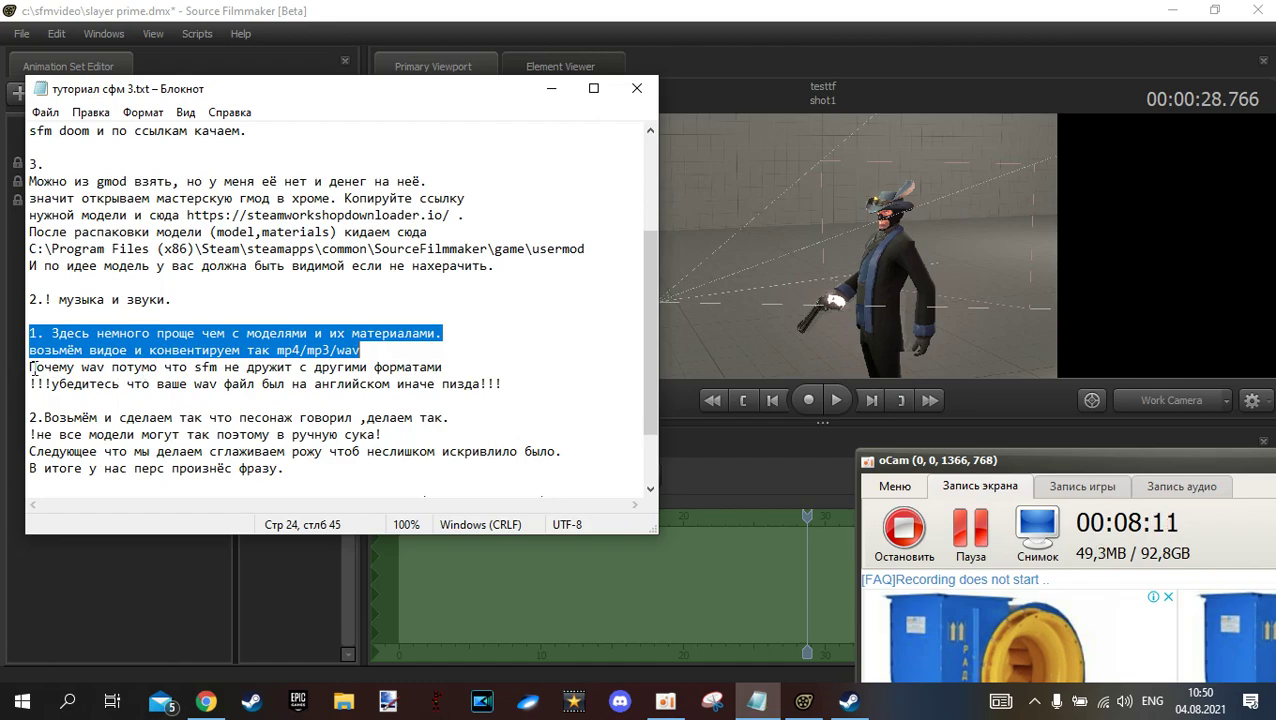
# Correct the misspelled "потумо" to "потому" in the notes line explaining the wav format
pyautogui.click(137, 368)
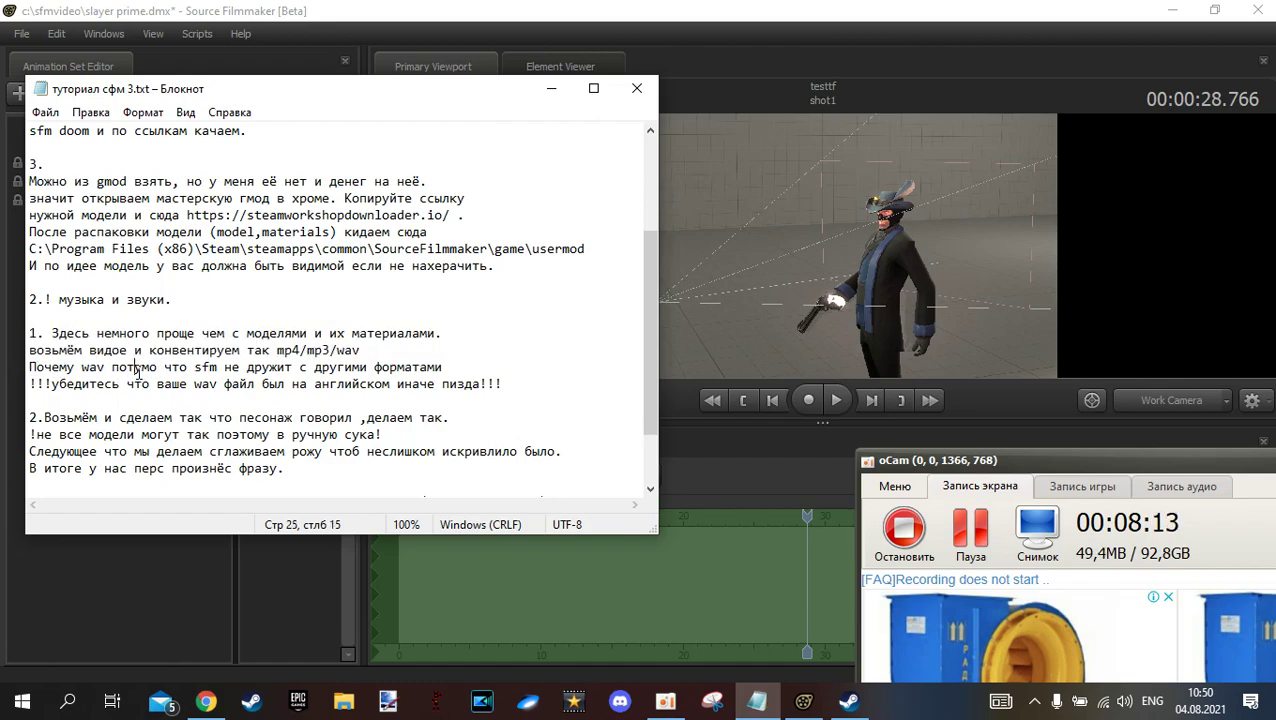
pyautogui.press('Delete')
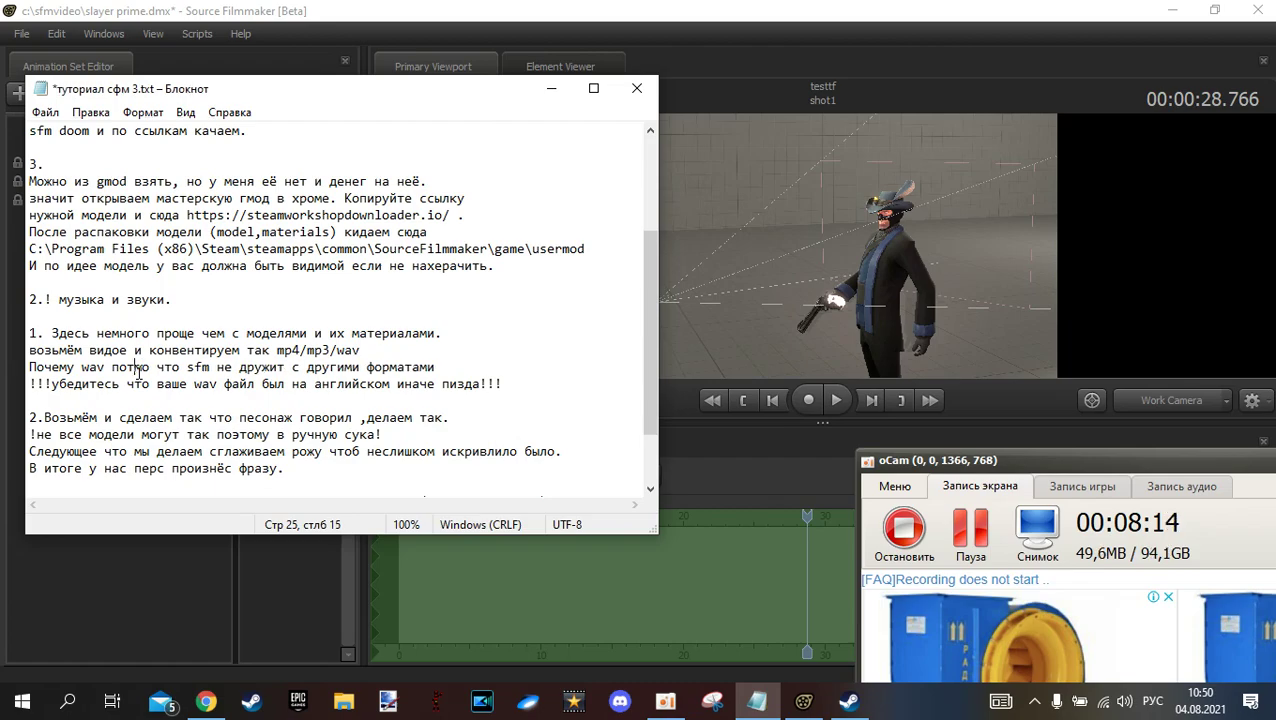
pyautogui.write('о')
pyautogui.press('Right')
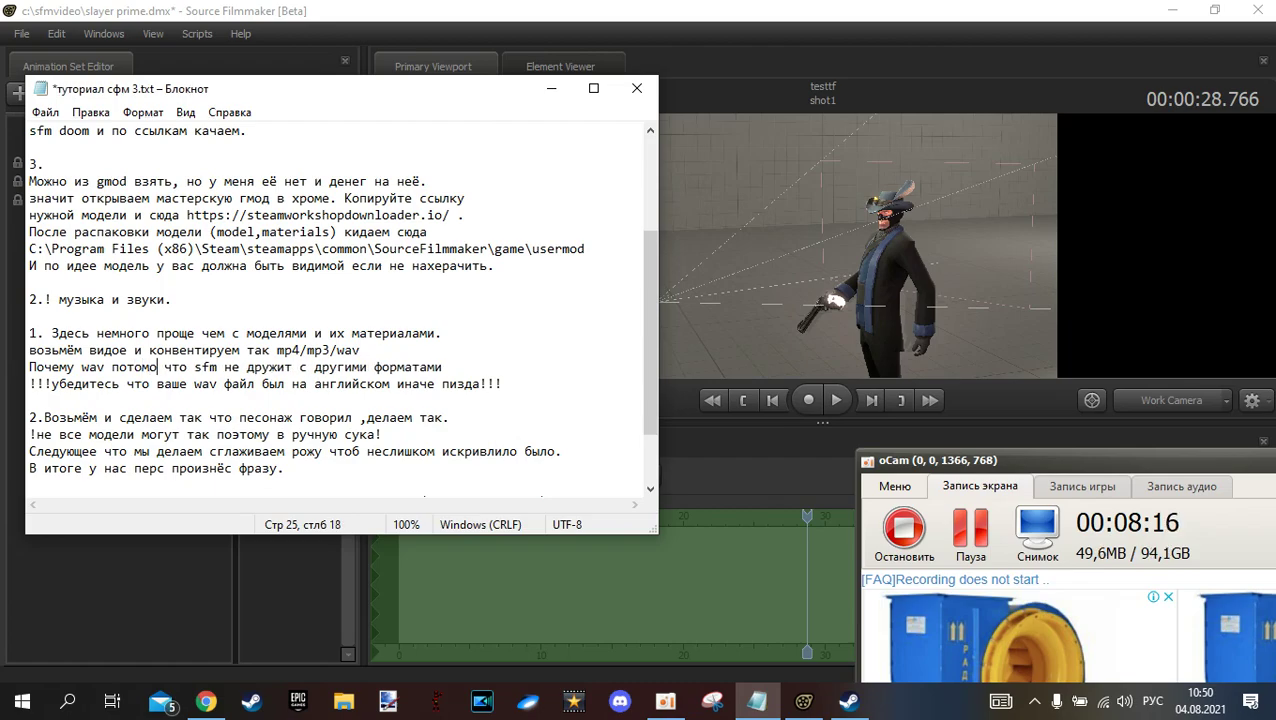
pyautogui.write('\\')
pyautogui.press('BackSpace')
pyautogui.press('BackSpace')
pyautogui.write('у')
# Highlight the notes on why wav is used, naming the wav file in English, and making the character speak
pyautogui.moveTo(24, 367); pyautogui.dragTo(466, 371)
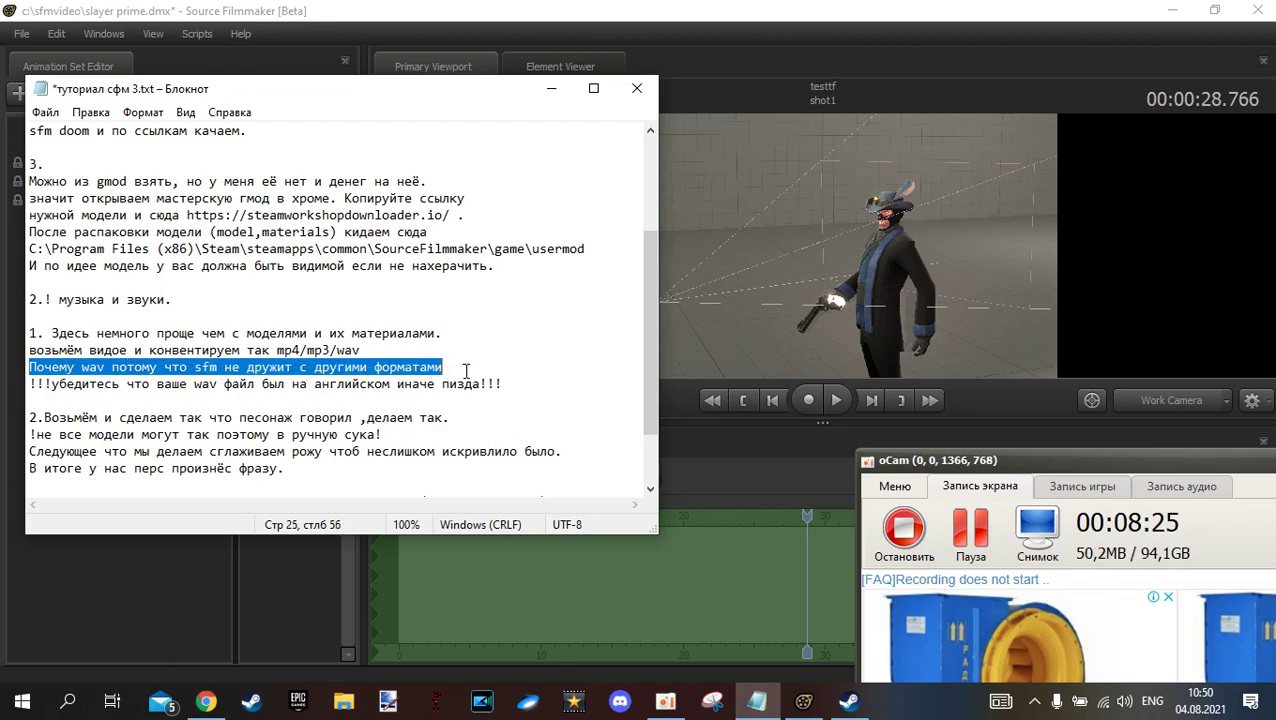
pyautogui.moveTo(27, 379); pyautogui.dragTo(254, 401)
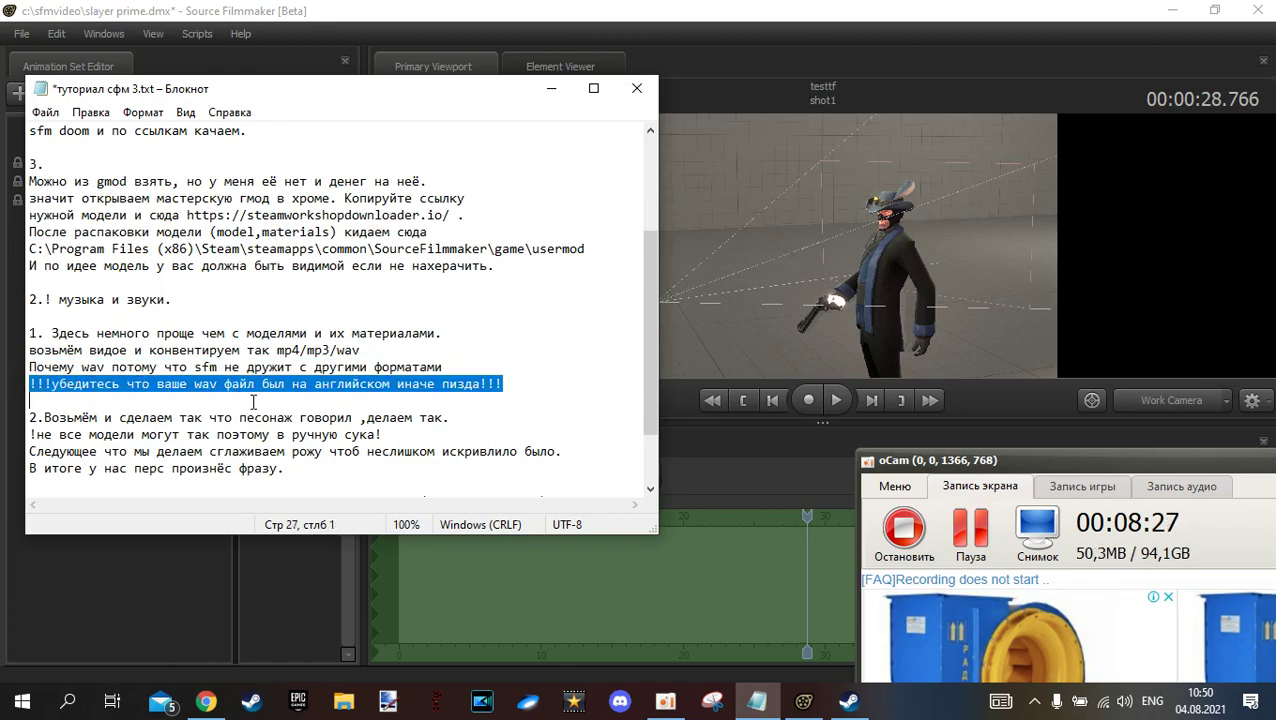
pyautogui.scroll(-2, 542, 400)
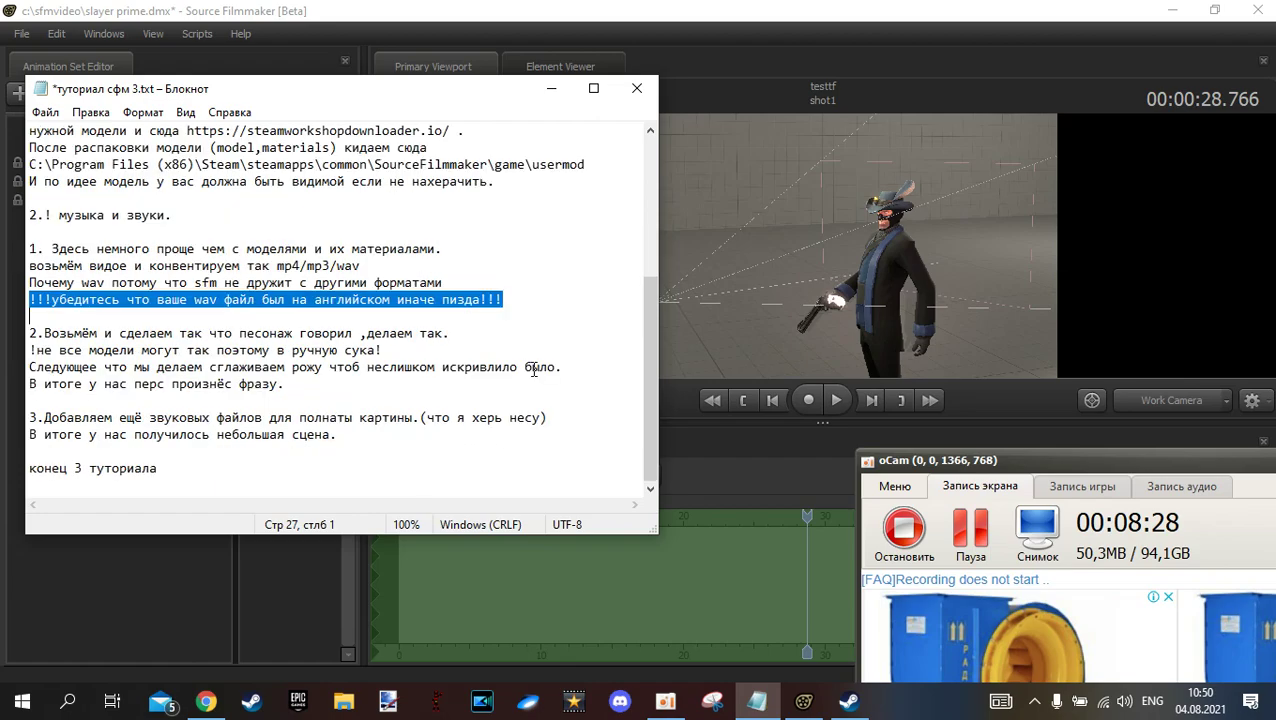
pyautogui.moveTo(30, 333); pyautogui.dragTo(508, 347)
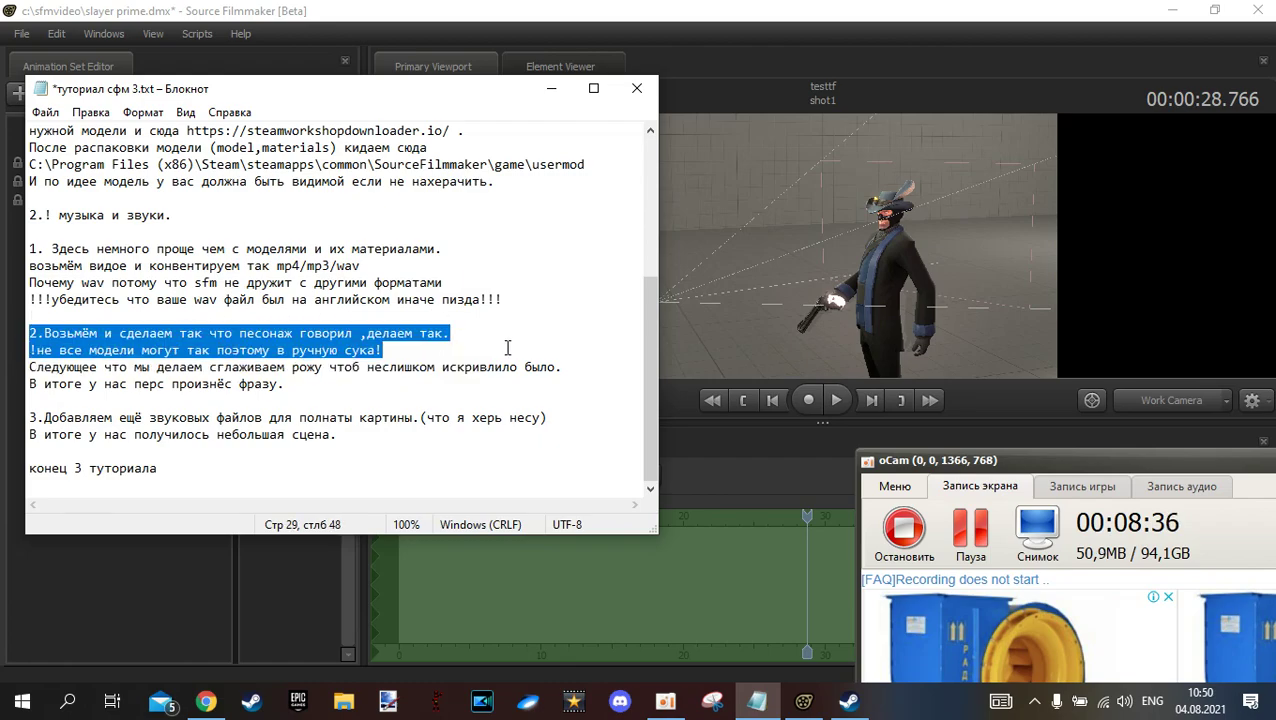
# Back in Source Filmmaker, show the timeline in the Clip Editor, view through camera1 and move the playhead to about 0.93 s
pyautogui.click(770, 464)
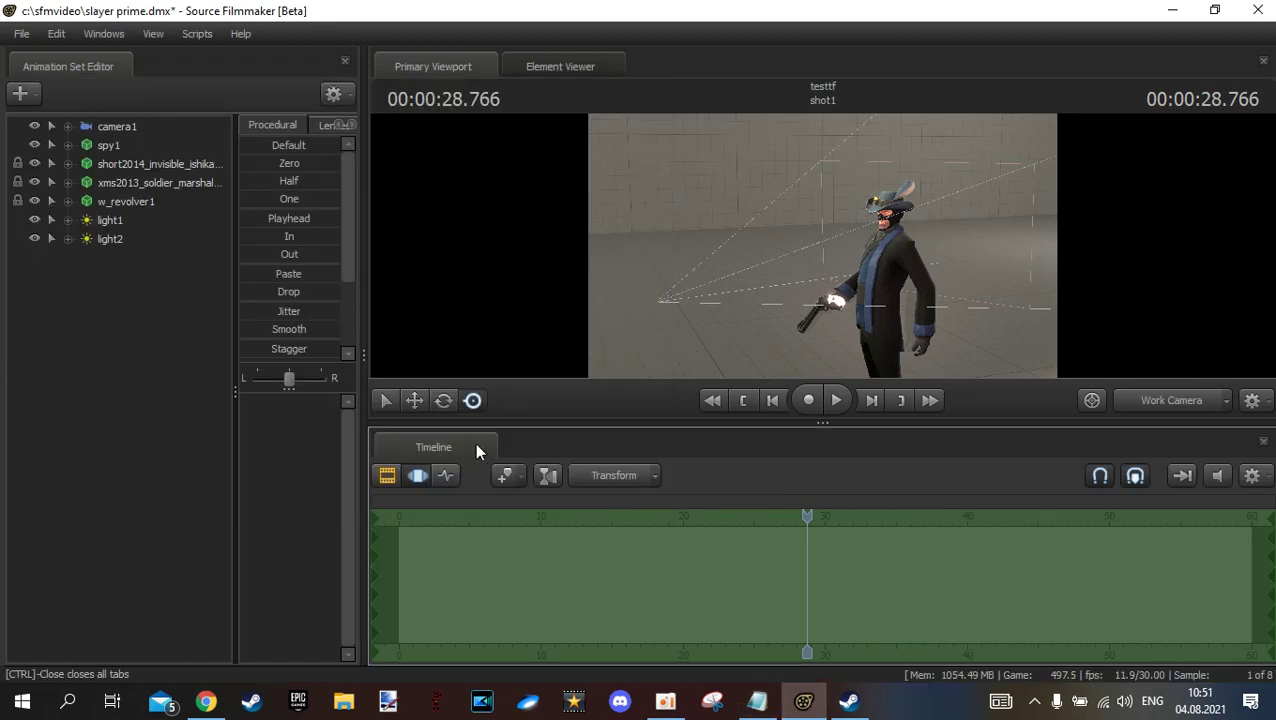
pyautogui.click(388, 477)
pyautogui.click(740, 401)
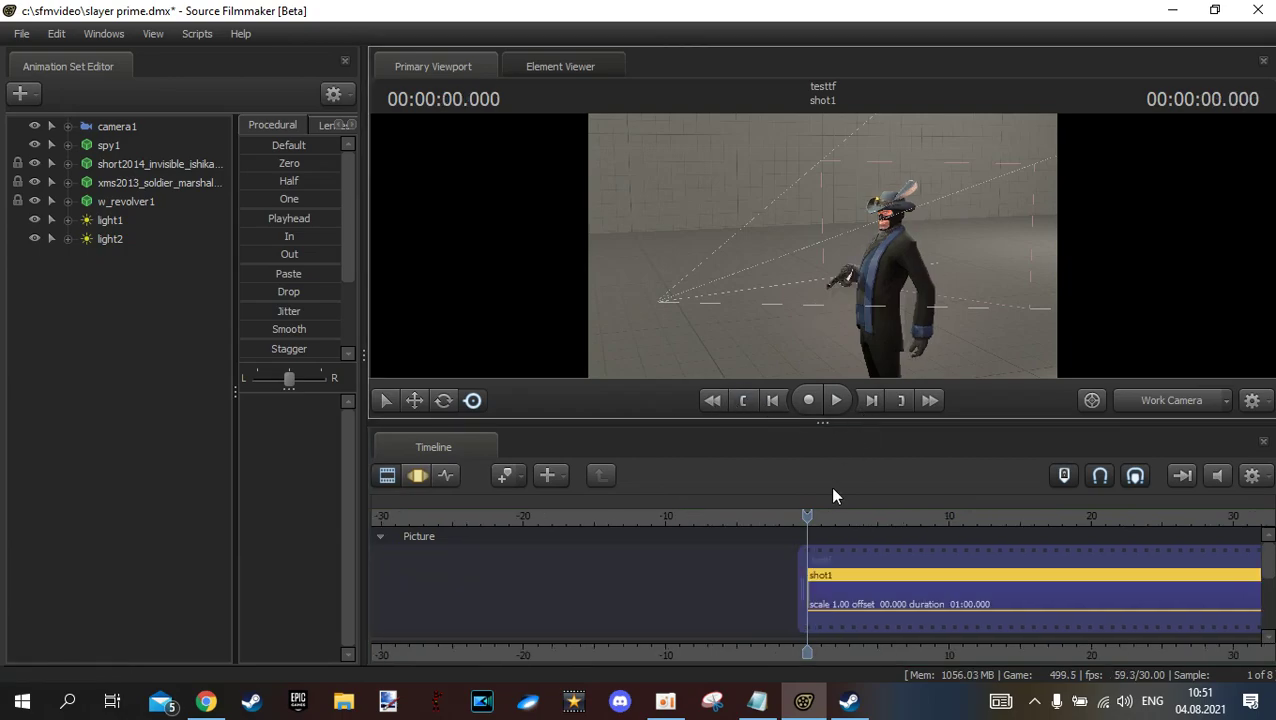
pyautogui.click(1139, 402)
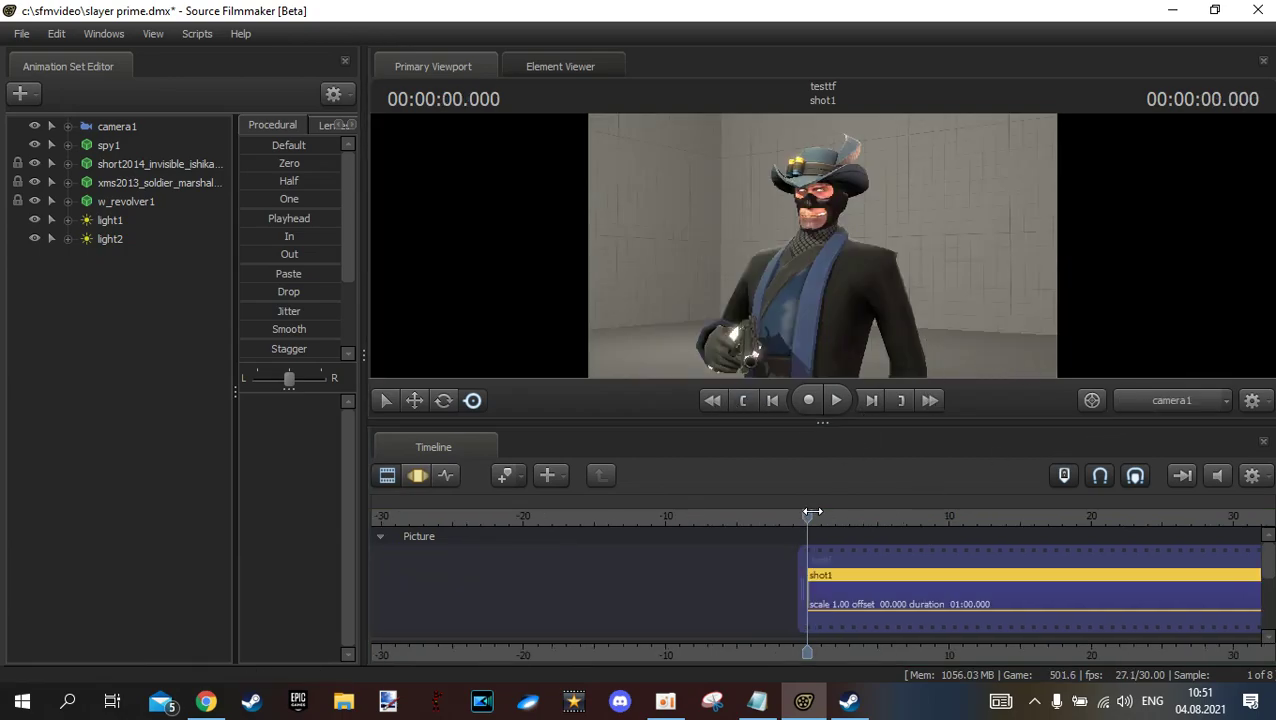
pyautogui.moveTo(812, 512); pyautogui.dragTo(821, 512)
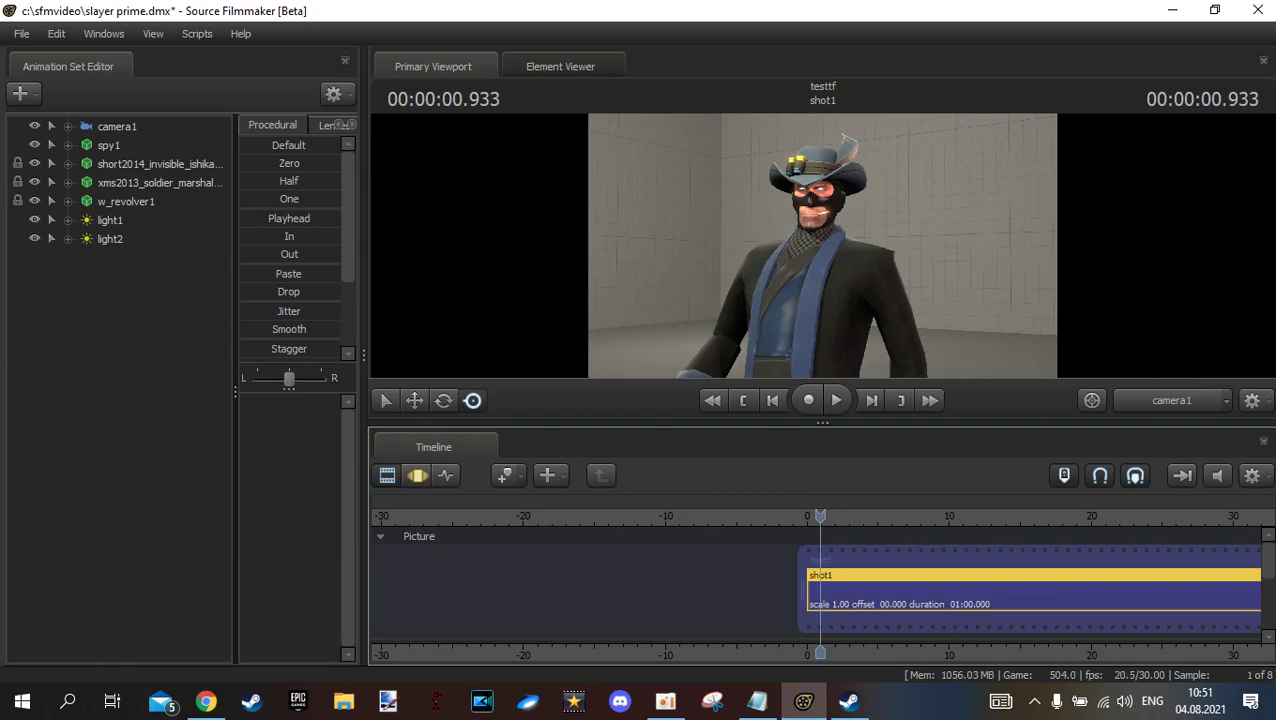
# Start adding a clip to the Dialog sound track so the WAV file browser opens
pyautogui.scroll(-5, 1270, 580)
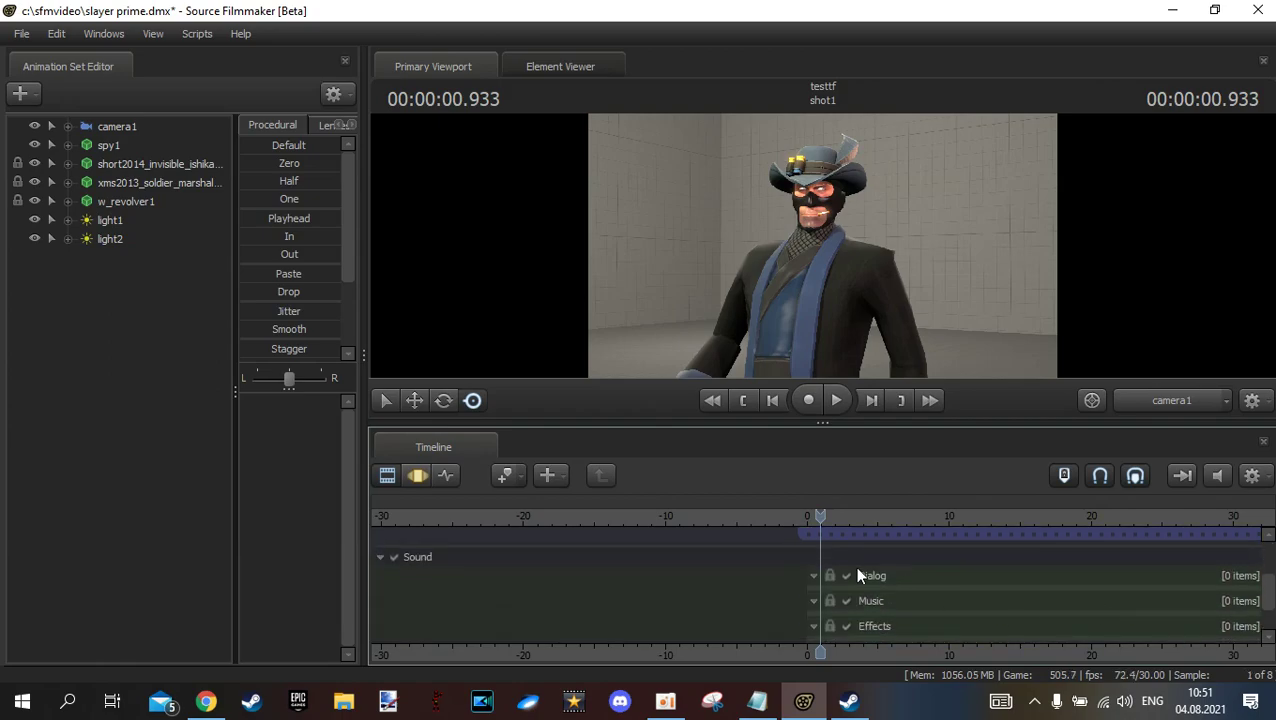
pyautogui.rightClick(859, 573)
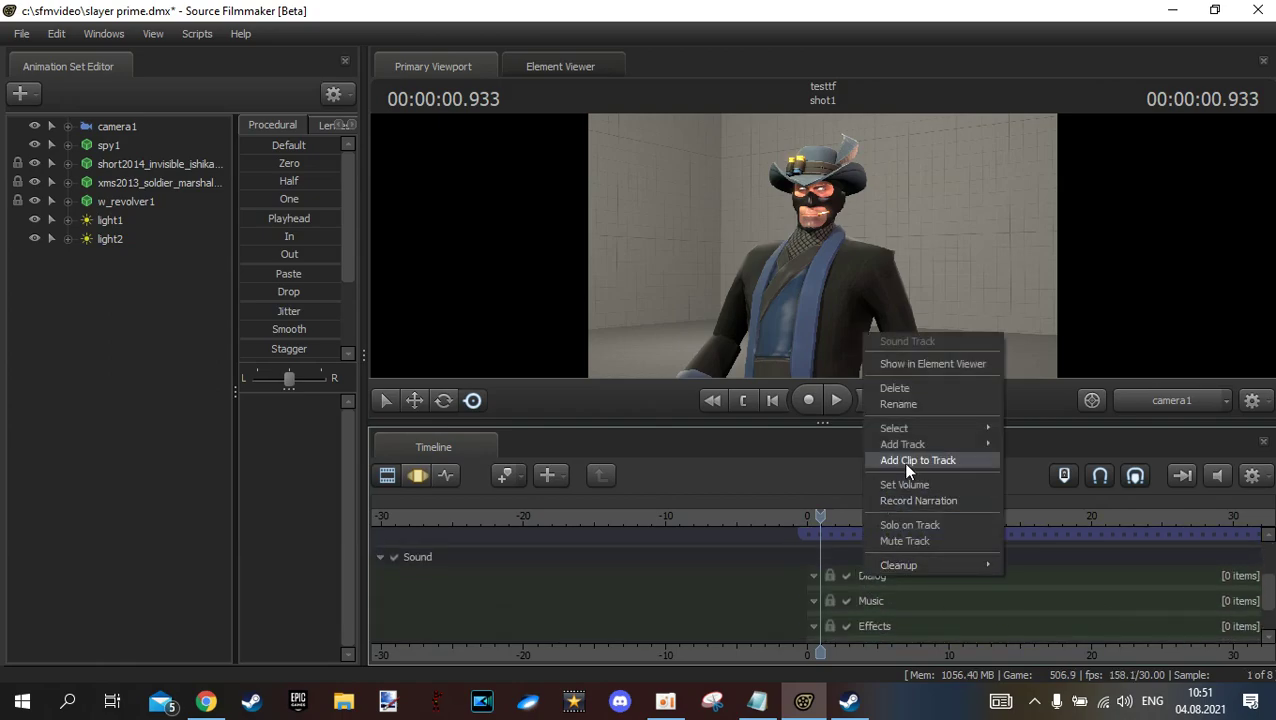
pyautogui.click(902, 462)
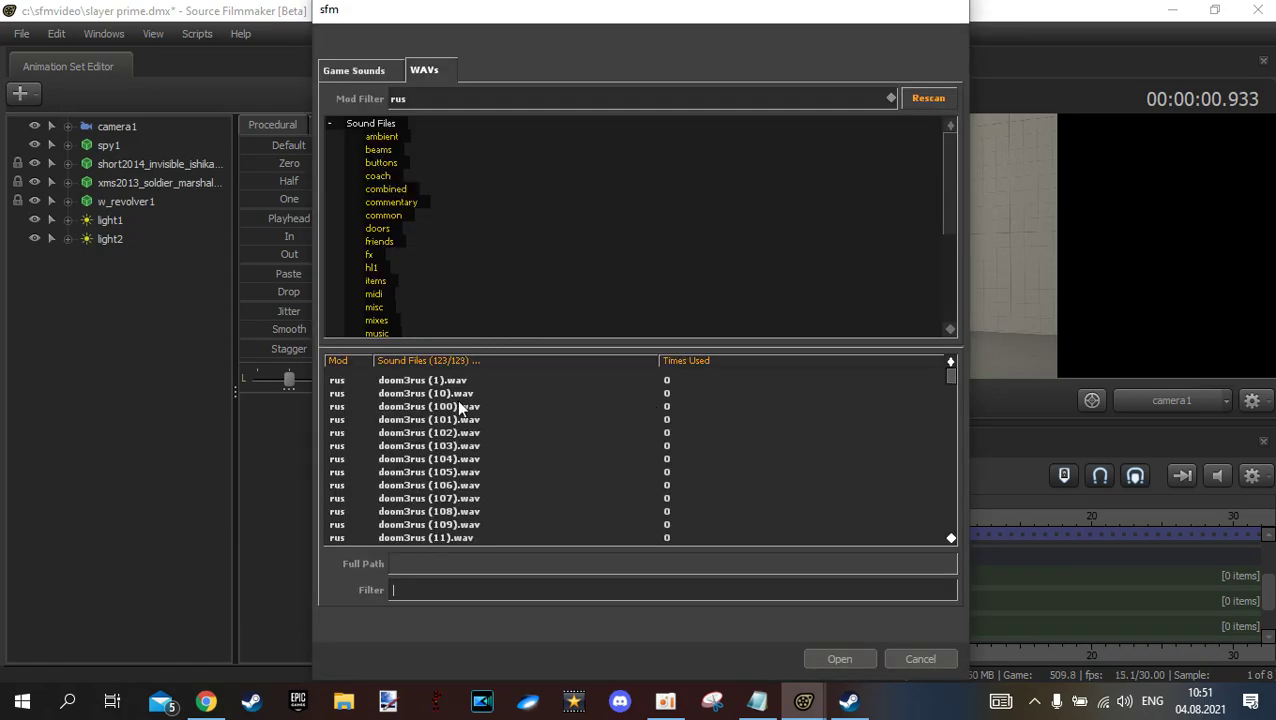
# Preview several doom3rus WAV files in the rus mod's sound list, from doom3rus (100).wav through doom3rus (110).wav
pyautogui.click(446, 406)
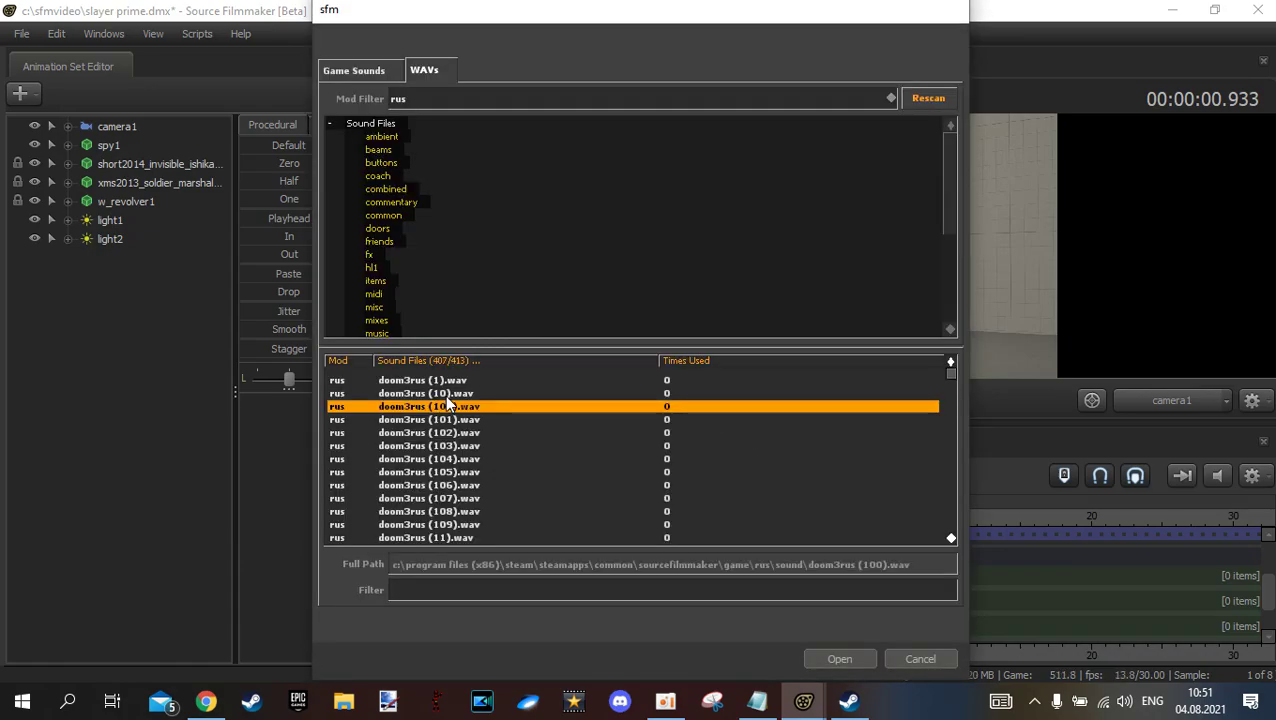
pyautogui.click(449, 393)
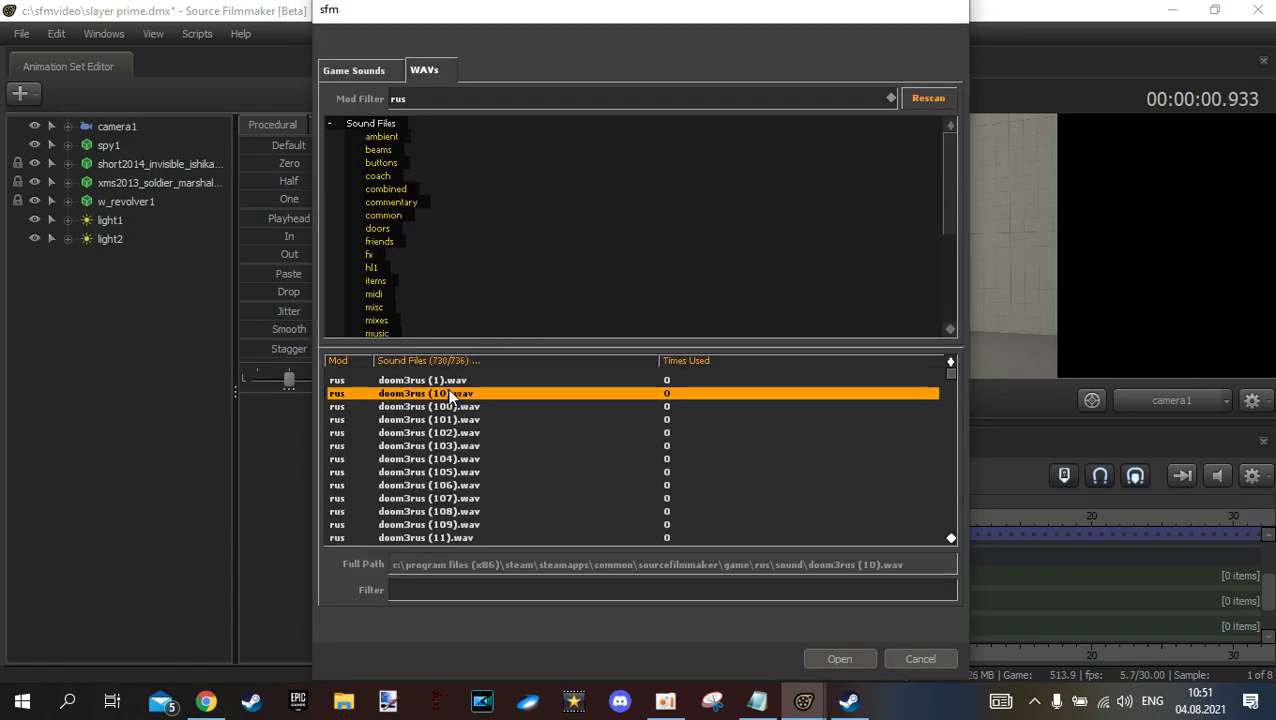
pyautogui.click(449, 433)
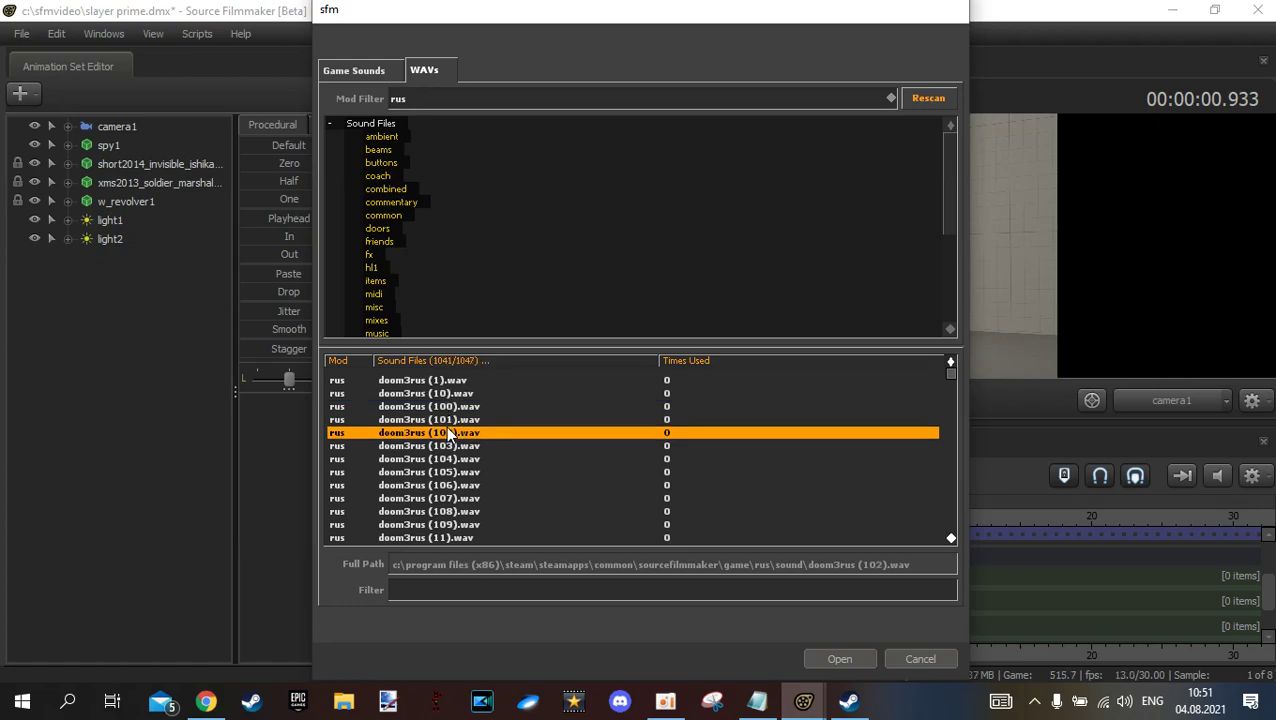
pyautogui.click(451, 420)
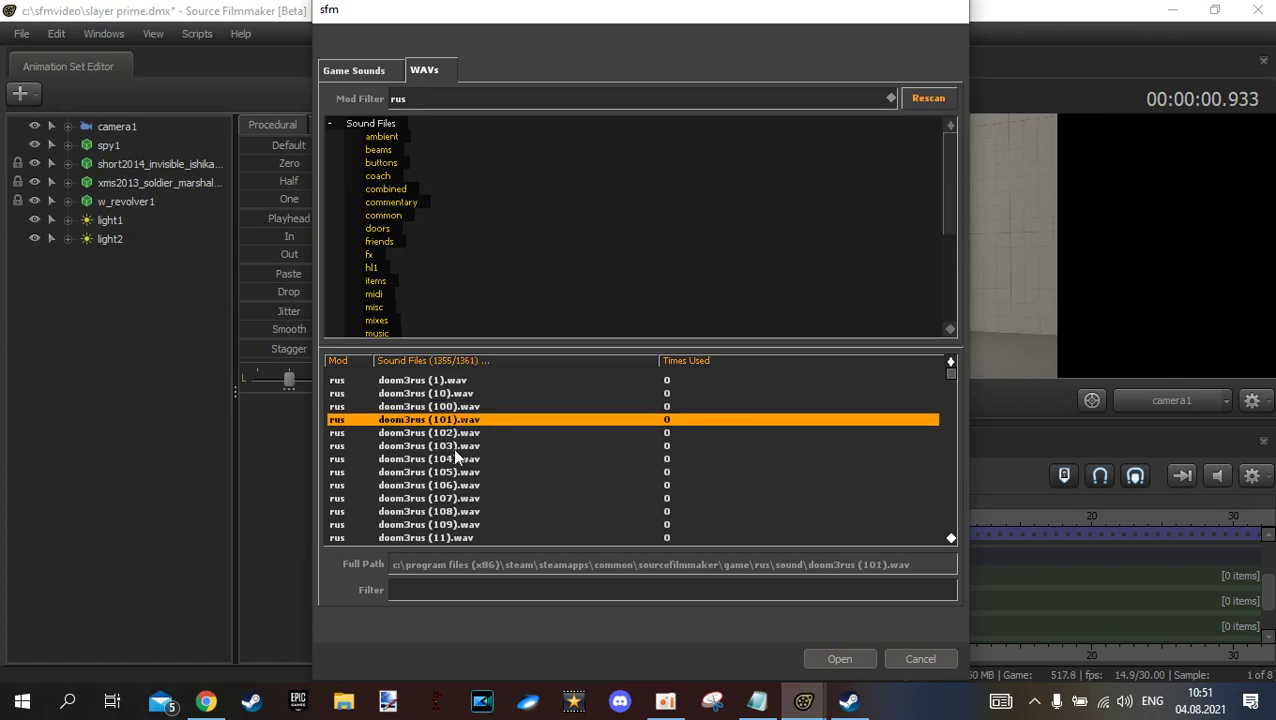
pyautogui.click(456, 460)
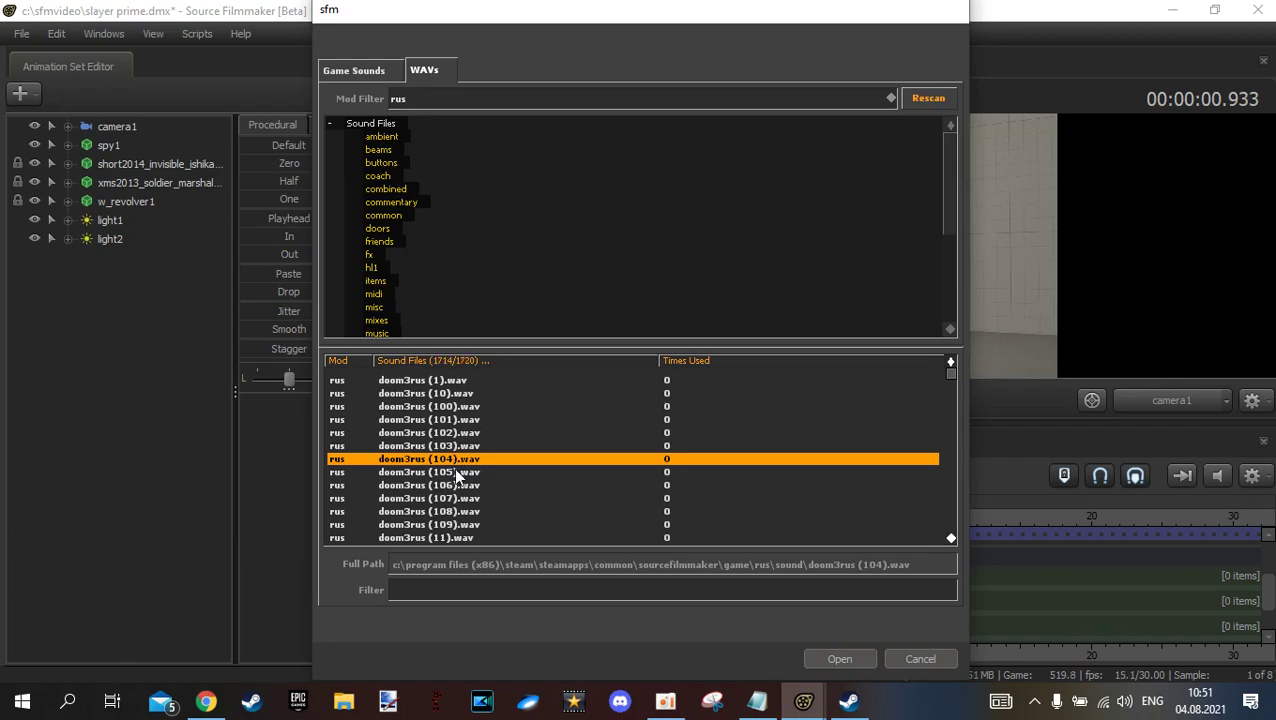
pyautogui.click(456, 473)
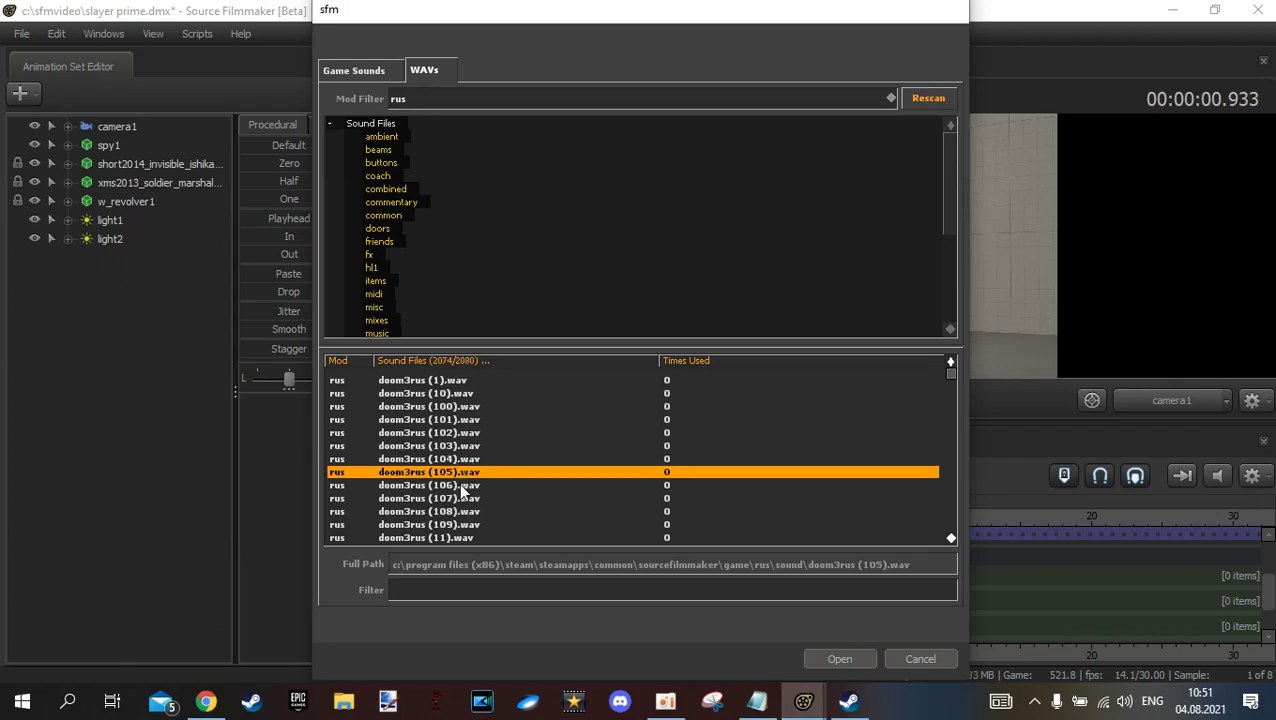
pyautogui.click(462, 486)
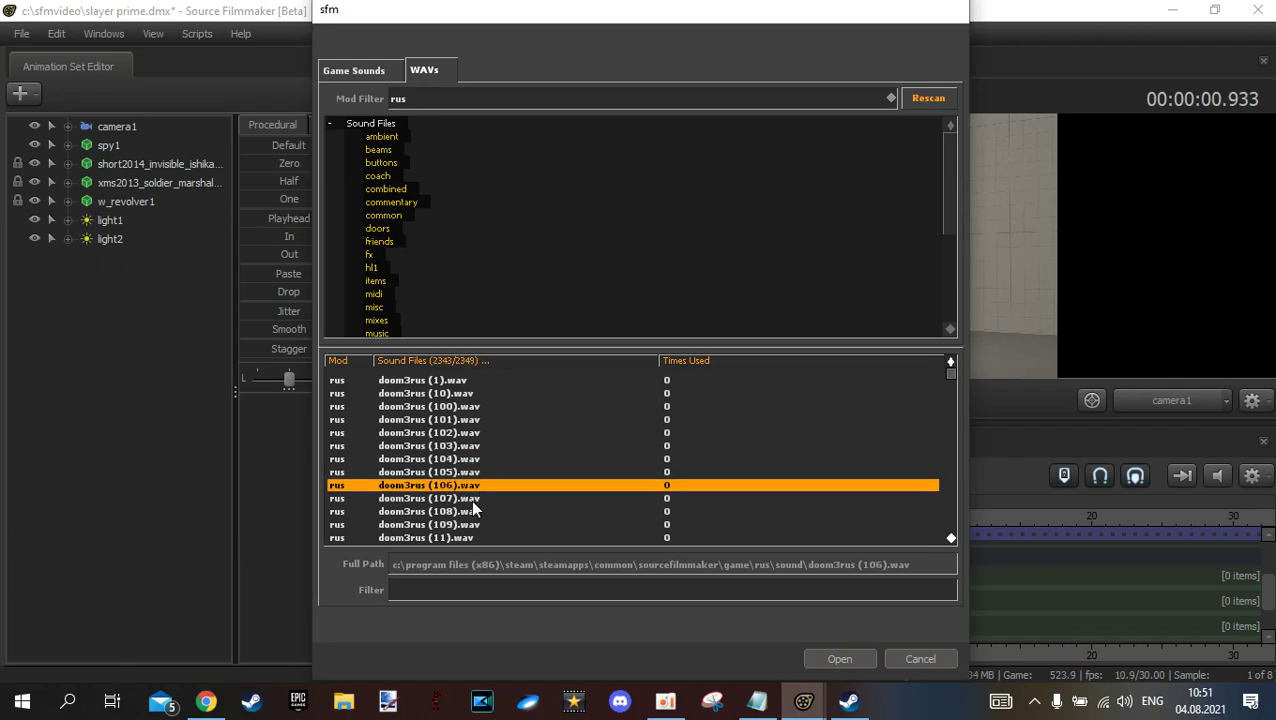
pyautogui.click(472, 499)
pyautogui.scroll(-1, 460, 500)
pyautogui.click(449, 486)
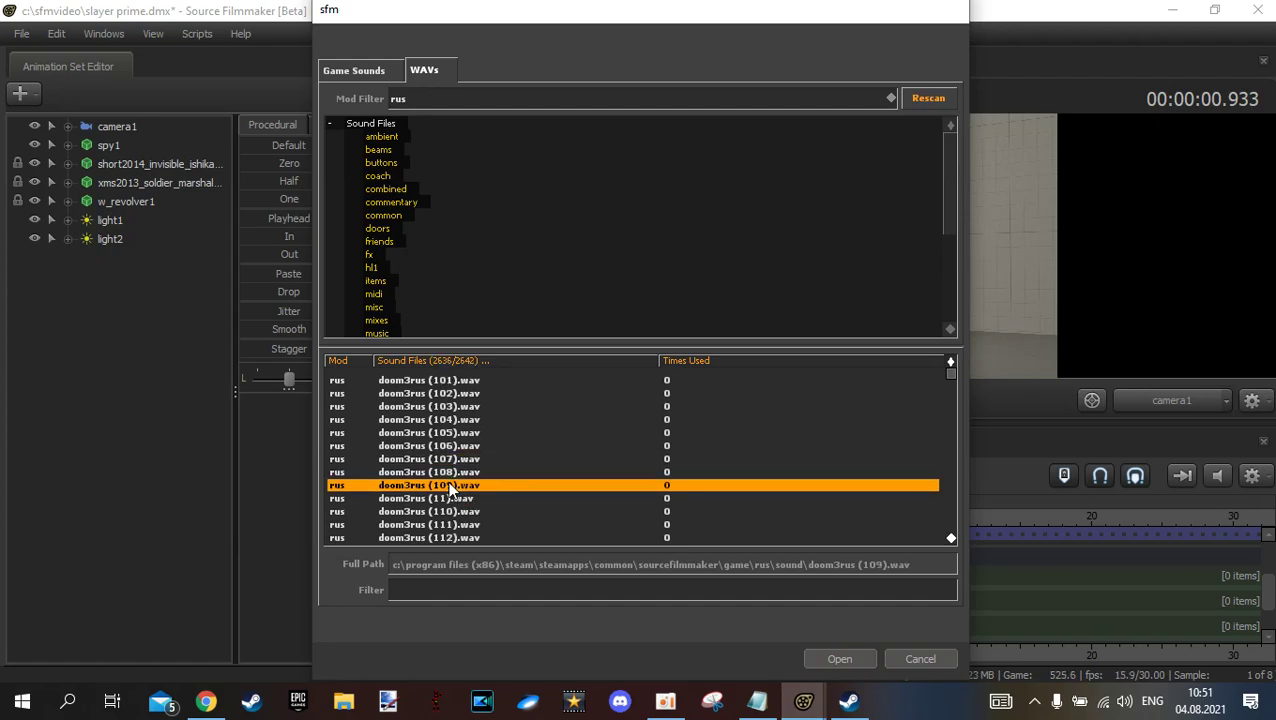
pyautogui.click(455, 499)
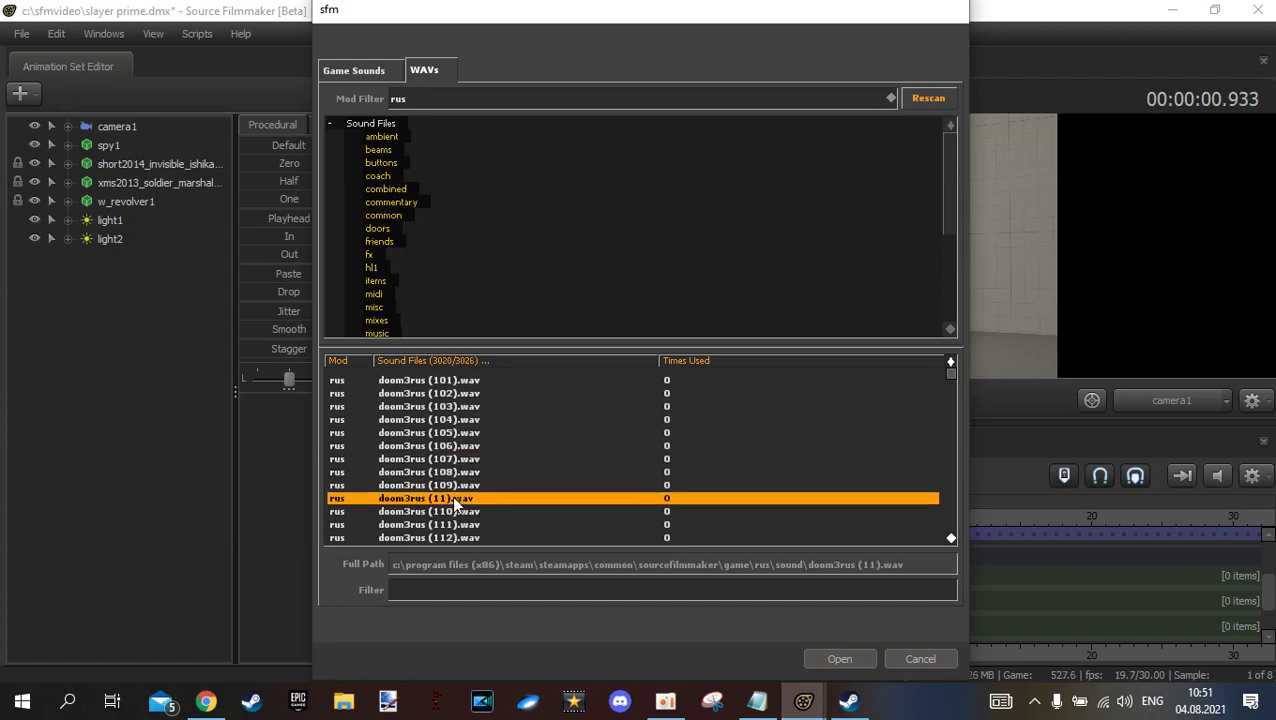
pyautogui.click(458, 512)
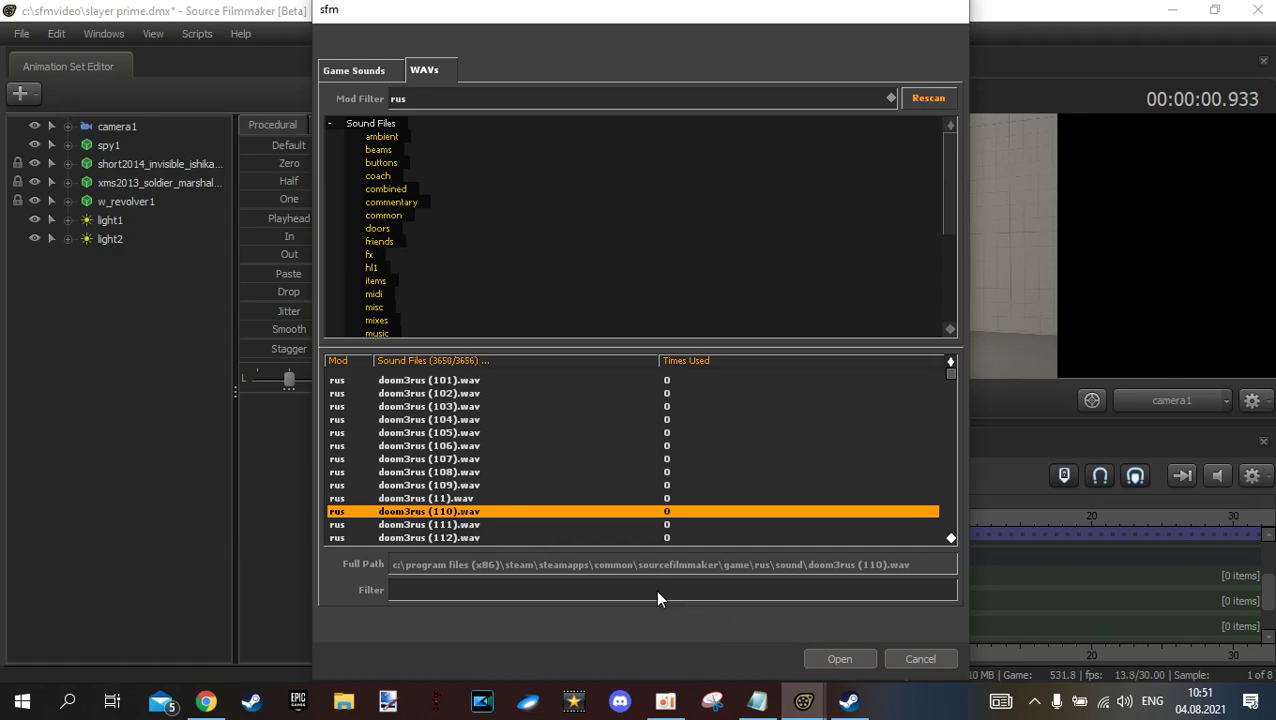
# Preview doom3rus (111).wav and doom3rus (114).wav, and add doom3rus (114).wav to the Dialog sound track
pyautogui.click(434, 524)
pyautogui.scroll(-1, 438, 521)
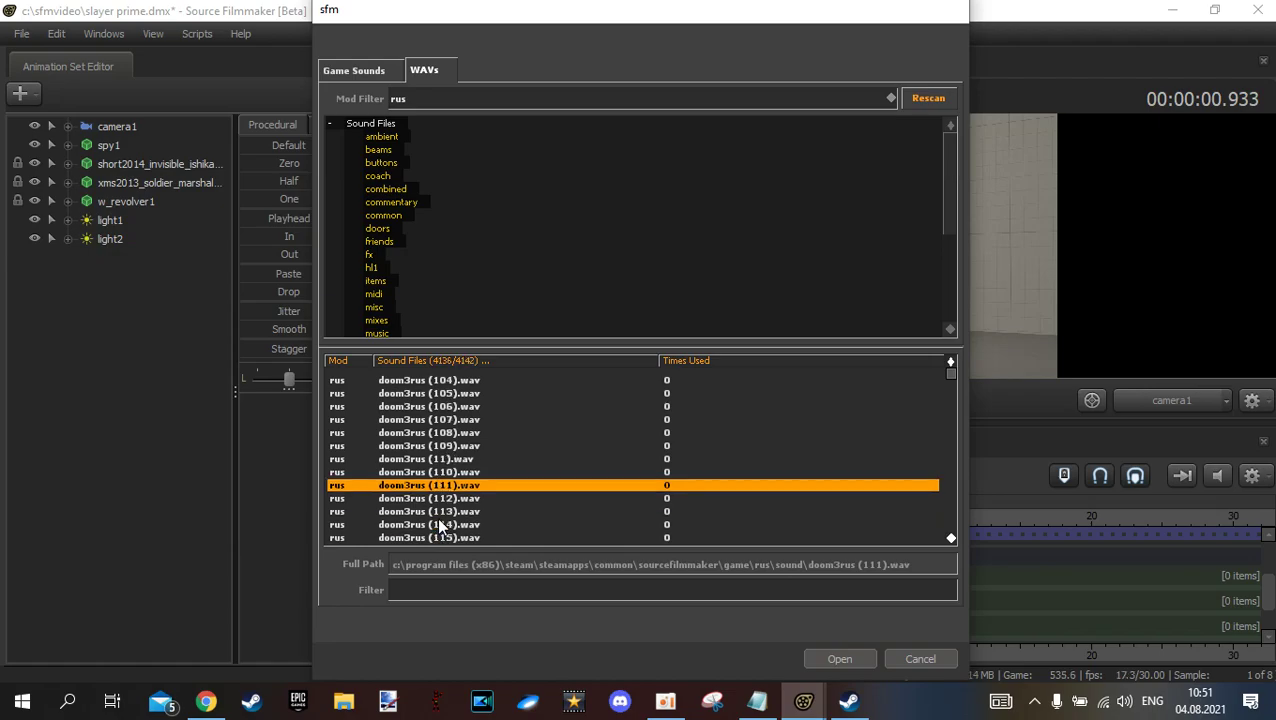
pyautogui.click(438, 524)
pyautogui.scroll(-1, 440, 524)
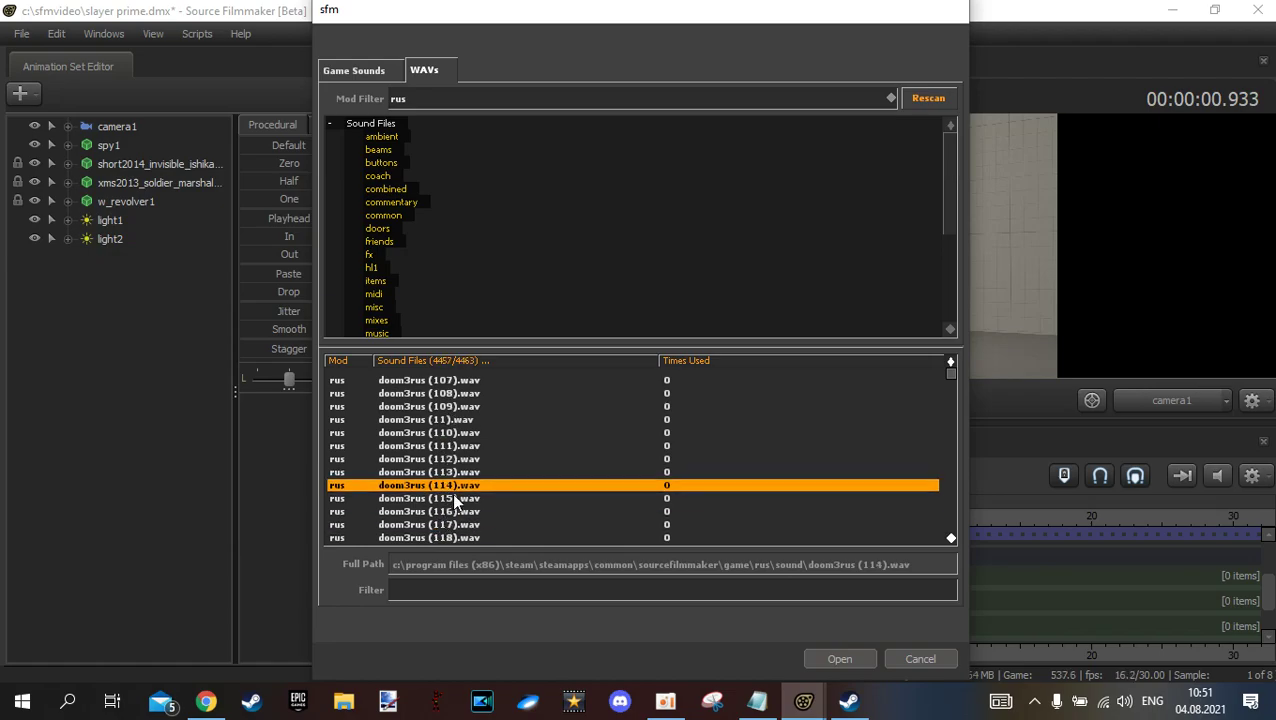
pyautogui.click(856, 659)
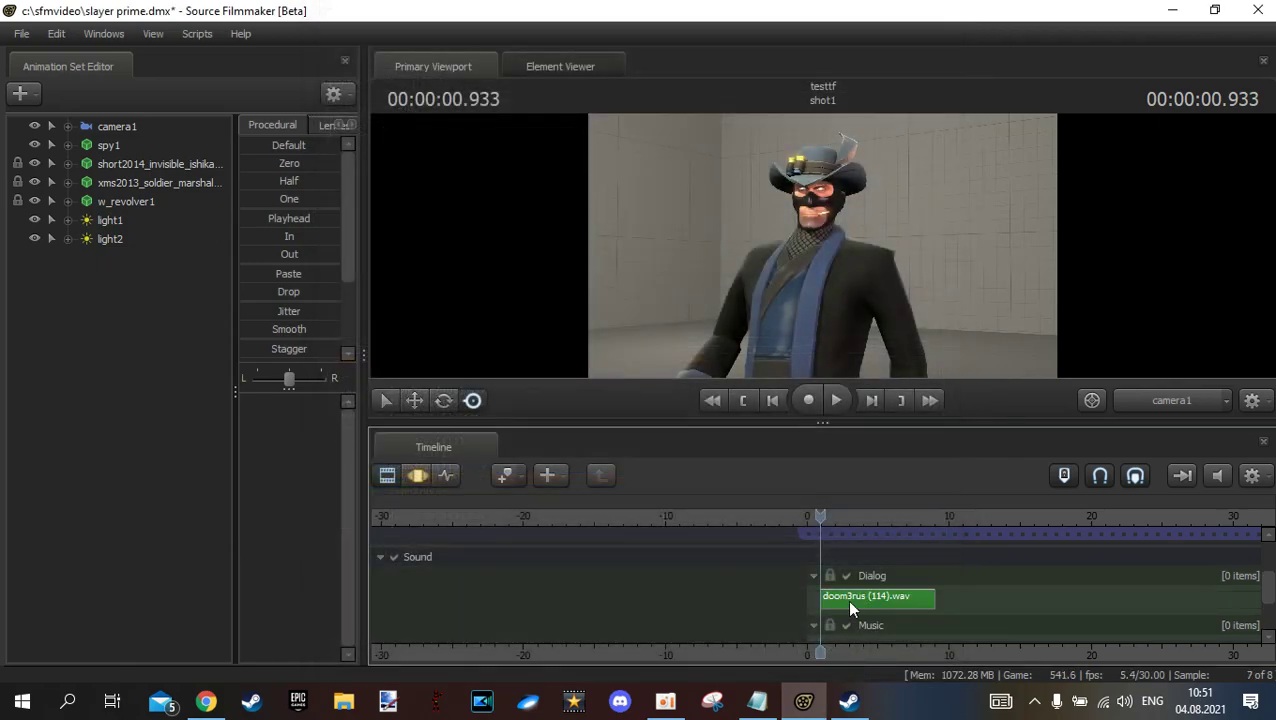
# Select the doom3rus (114).wav clip and all of spy1's Lower Face controls in the Animation Set Editor
pyautogui.click(849, 604)
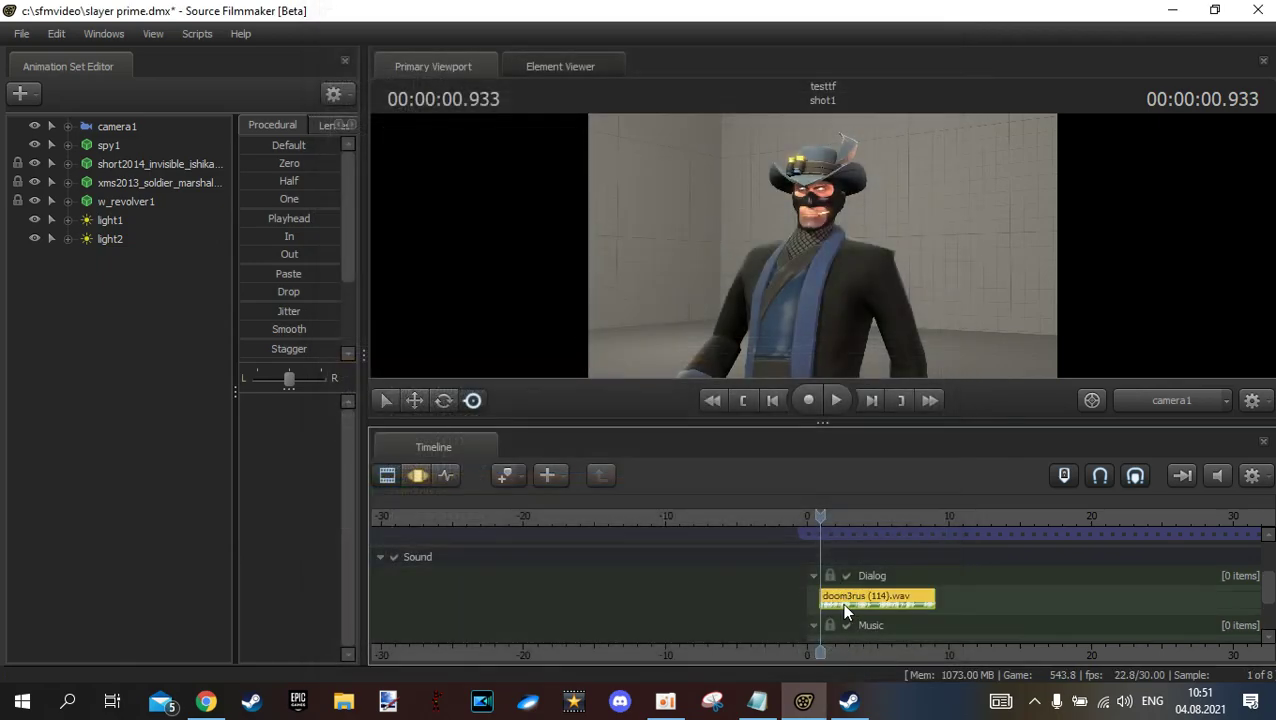
pyautogui.click(67, 146)
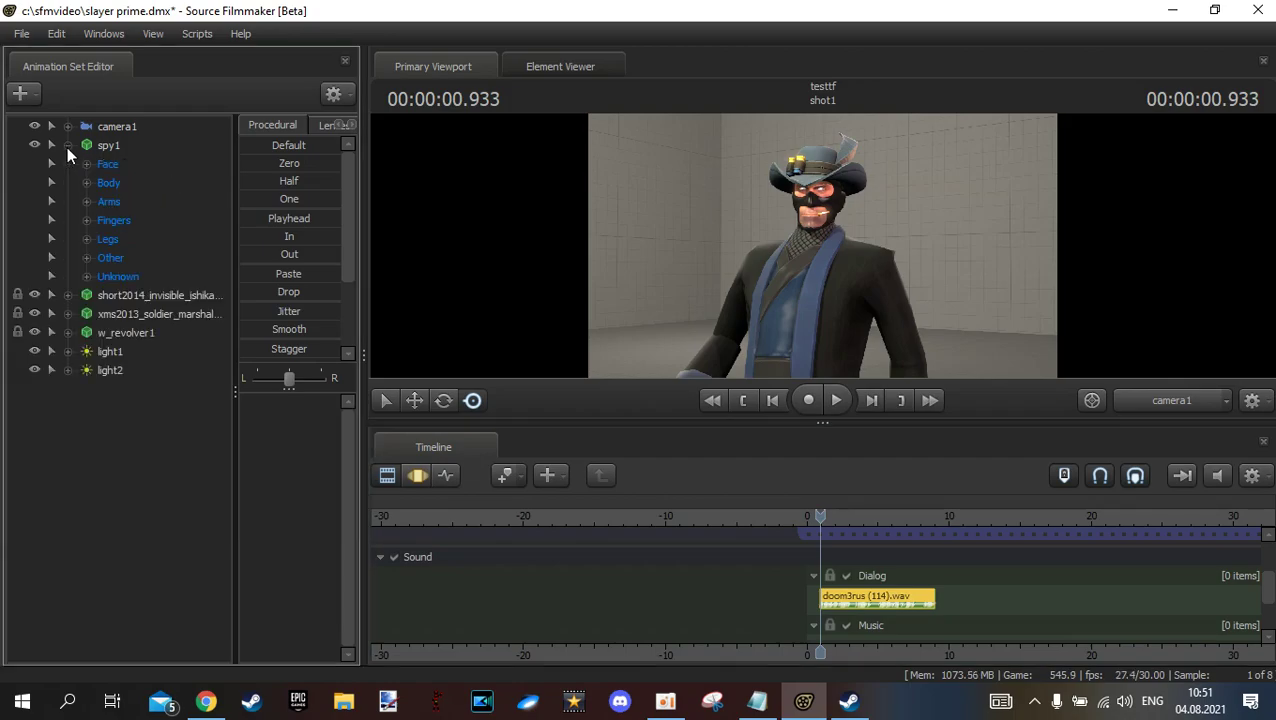
pyautogui.click(89, 164)
pyautogui.click(105, 239)
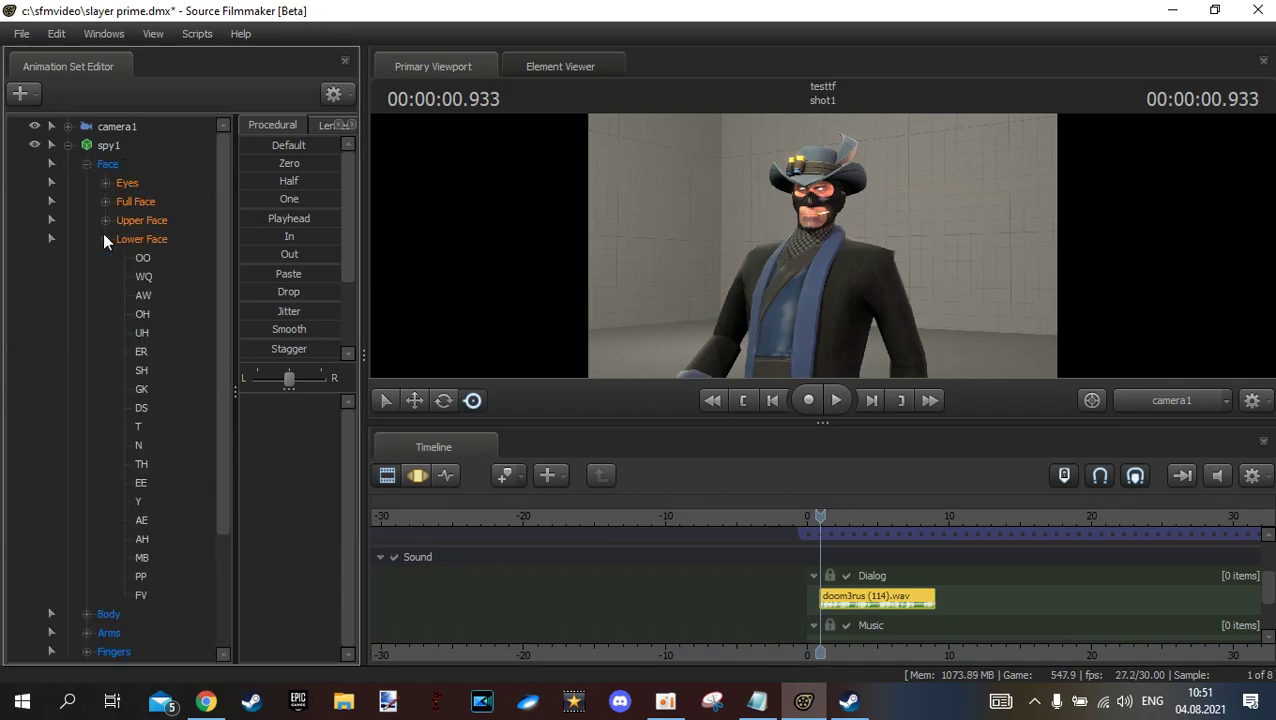
pyautogui.click(121, 237)
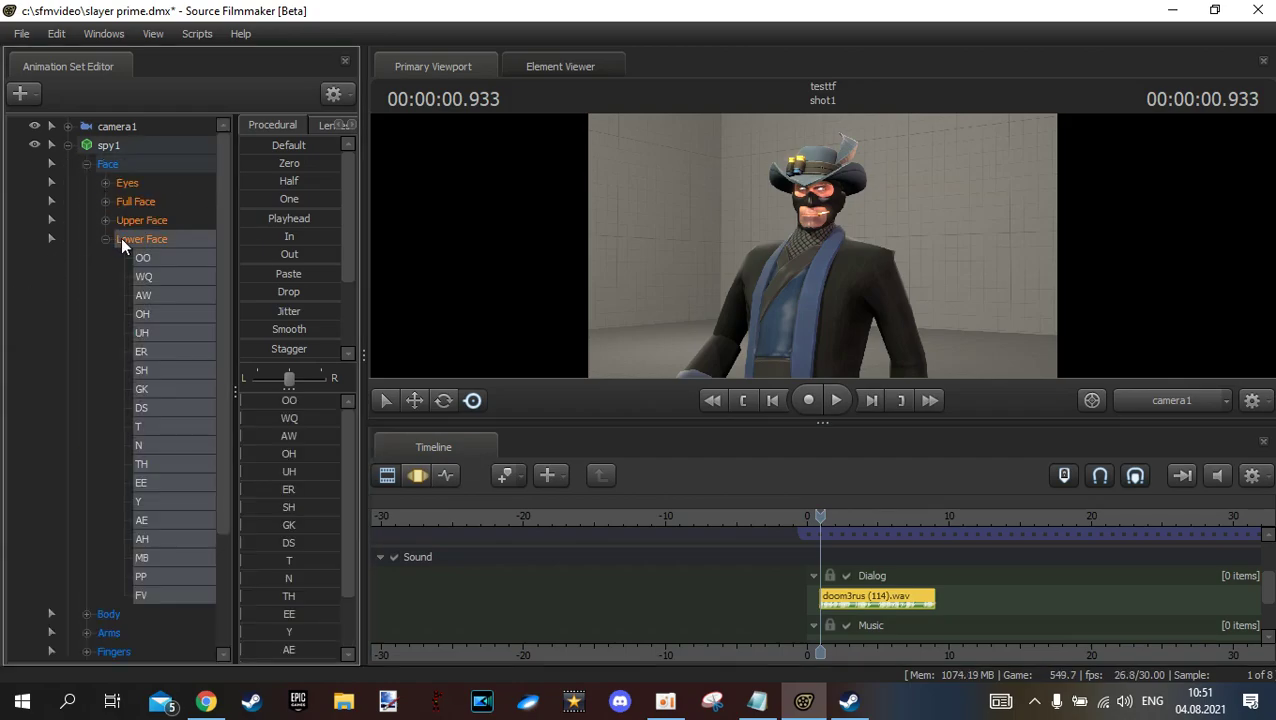
# Extract phonemes from the selected sound clip onto spy1's Lower Face, with the option to use phonemes from the .wav file
pyautogui.rightClick(121, 237)
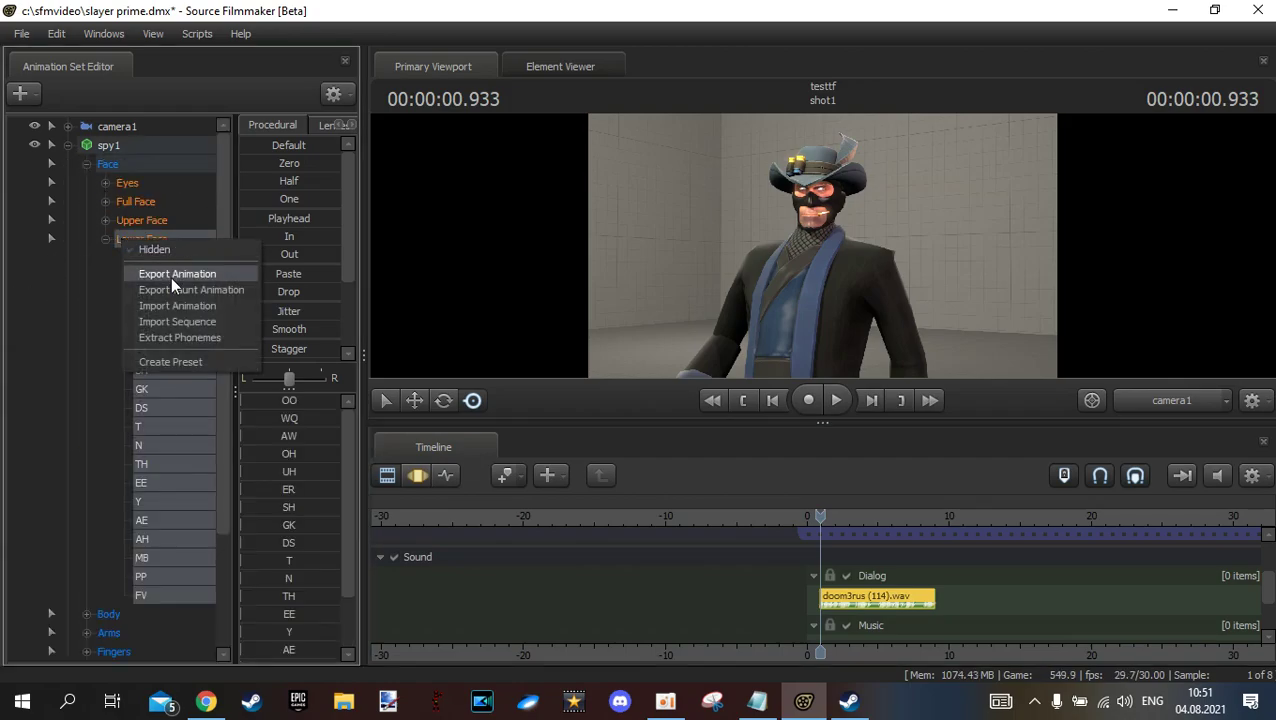
pyautogui.click(201, 337)
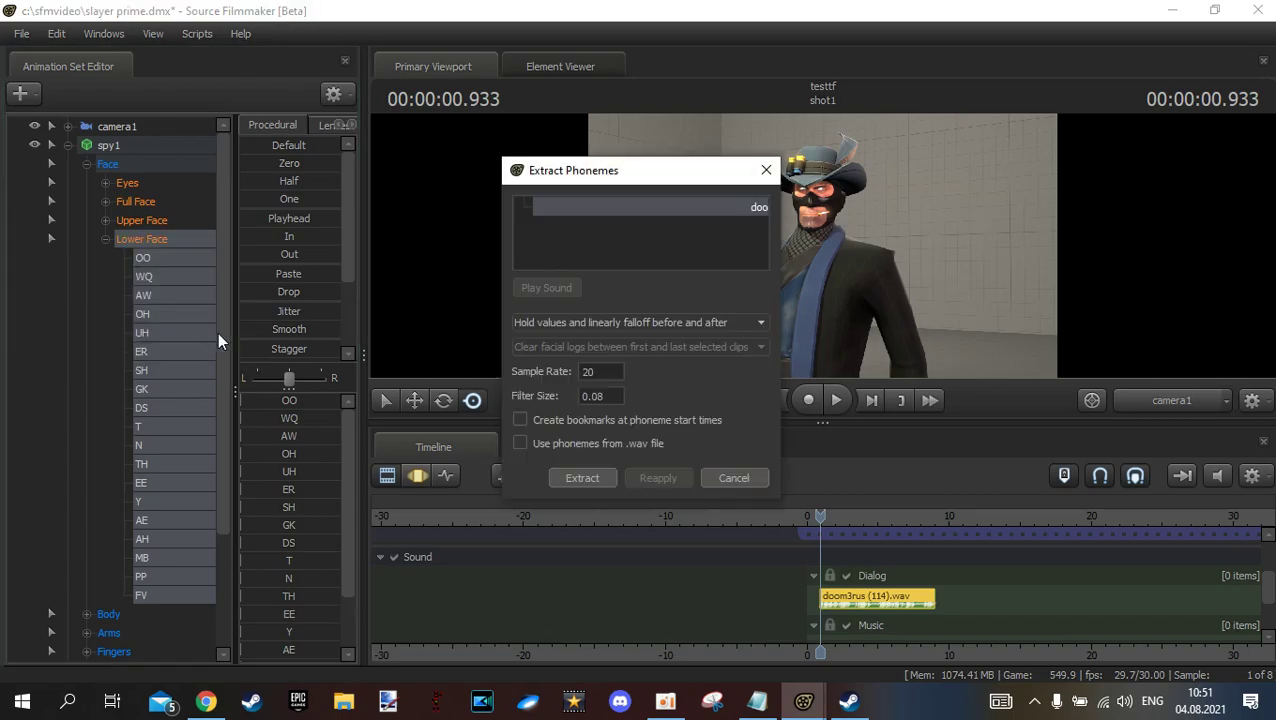
pyautogui.click(579, 443)
pyautogui.click(581, 478)
# Check spy1's lip movement by scrubbing to 3.3 s and playing the shot from the start to about 1.07 s
pyautogui.moveTo(833, 513); pyautogui.dragTo(853, 513)
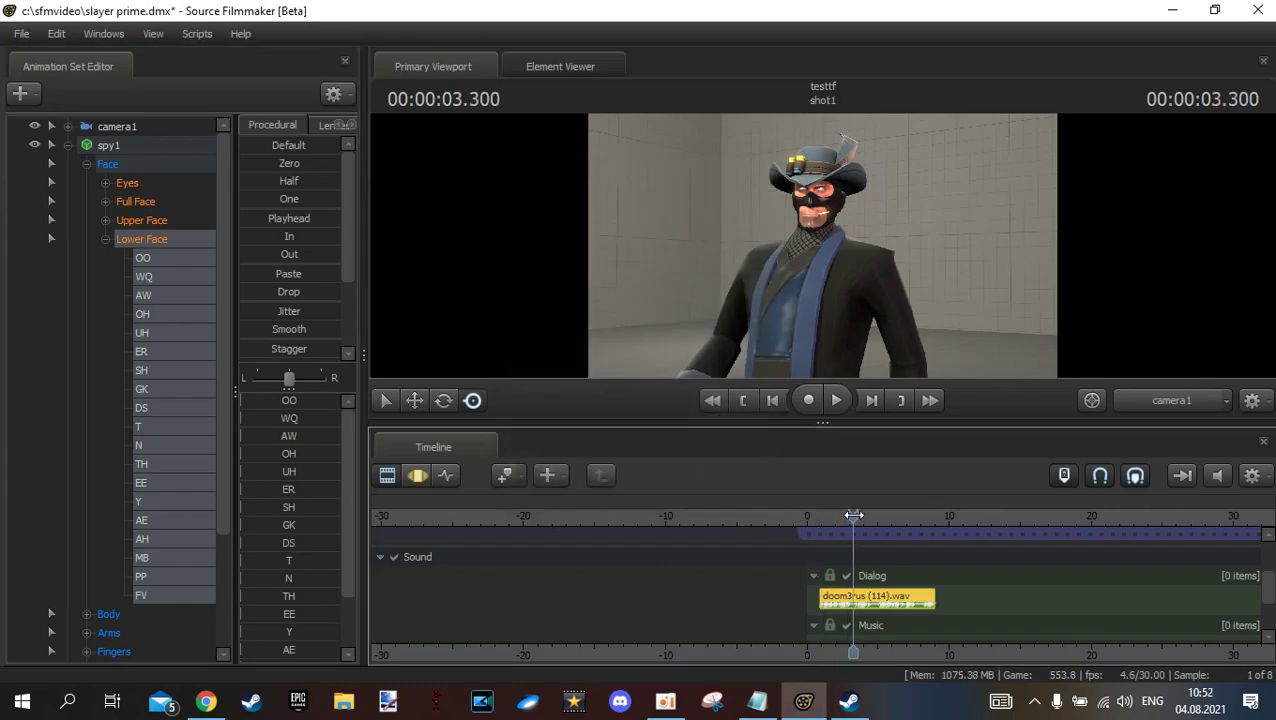
pyautogui.click(743, 401)
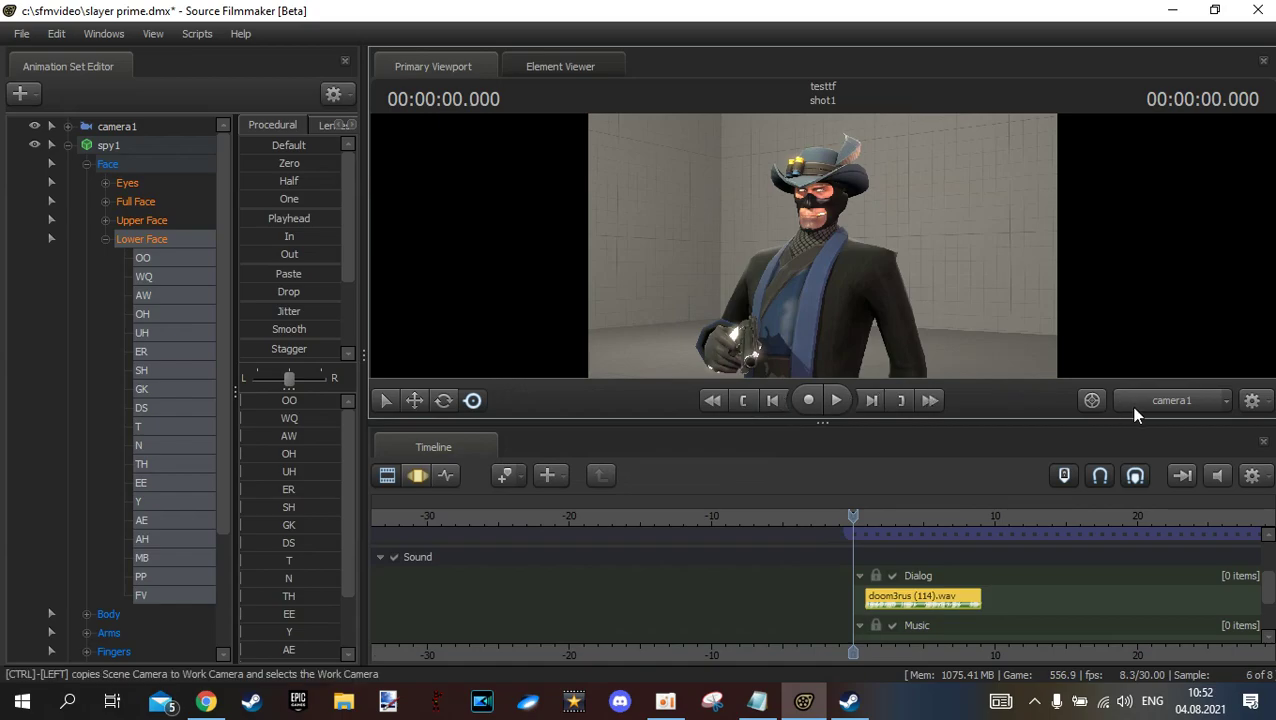
pyautogui.click(836, 400)
pyautogui.click(836, 400)
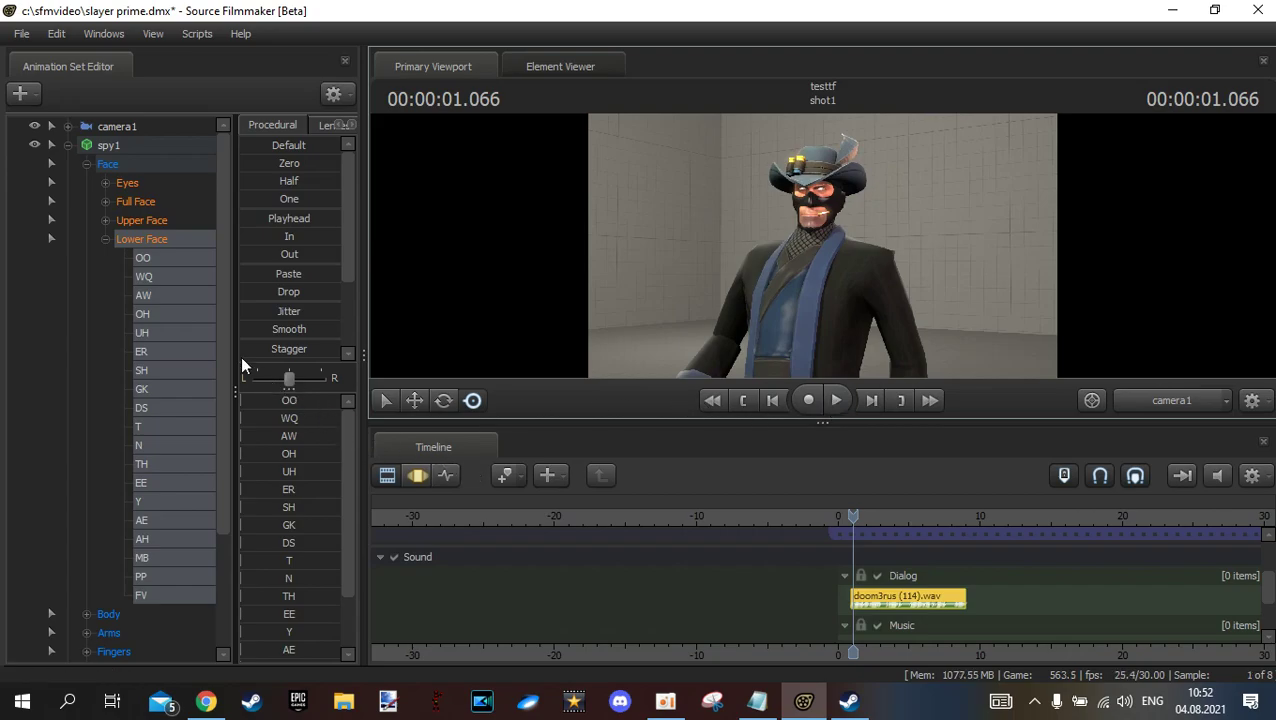
# In the Graph Editor, delete the Lower Face keyframes after the one at the start of the shot
pyautogui.click(109, 221)
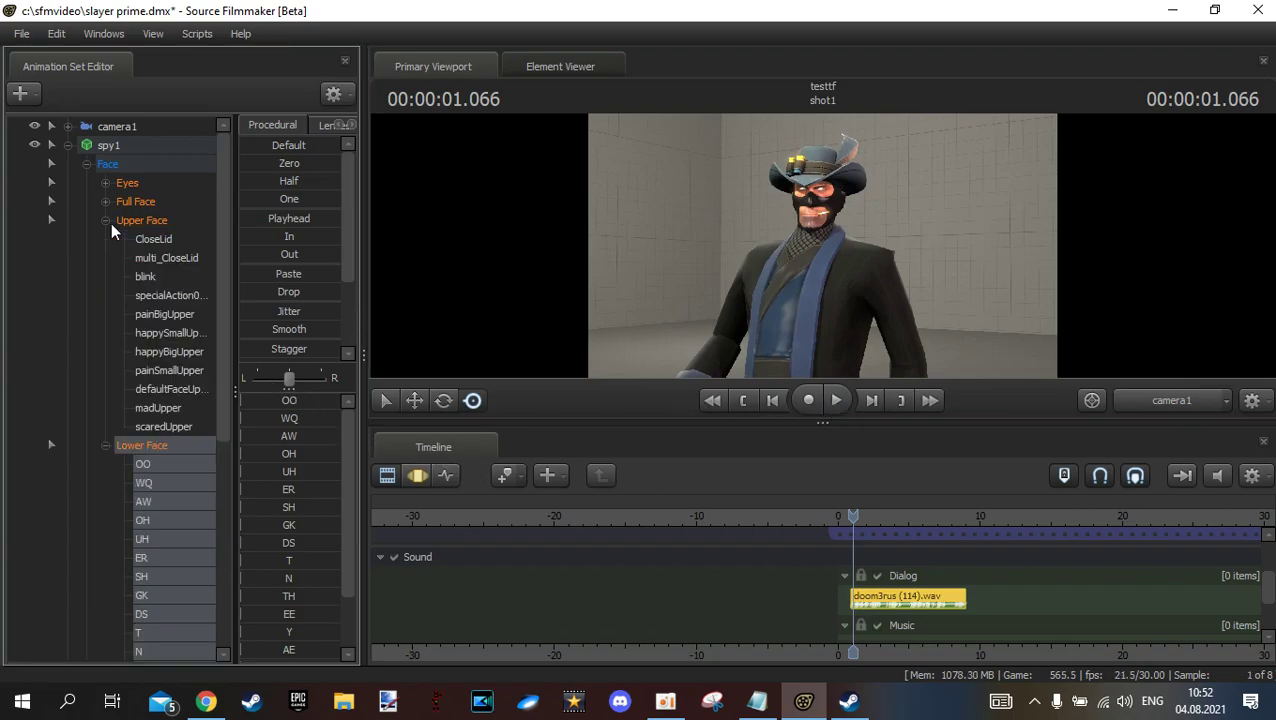
pyautogui.click(109, 221)
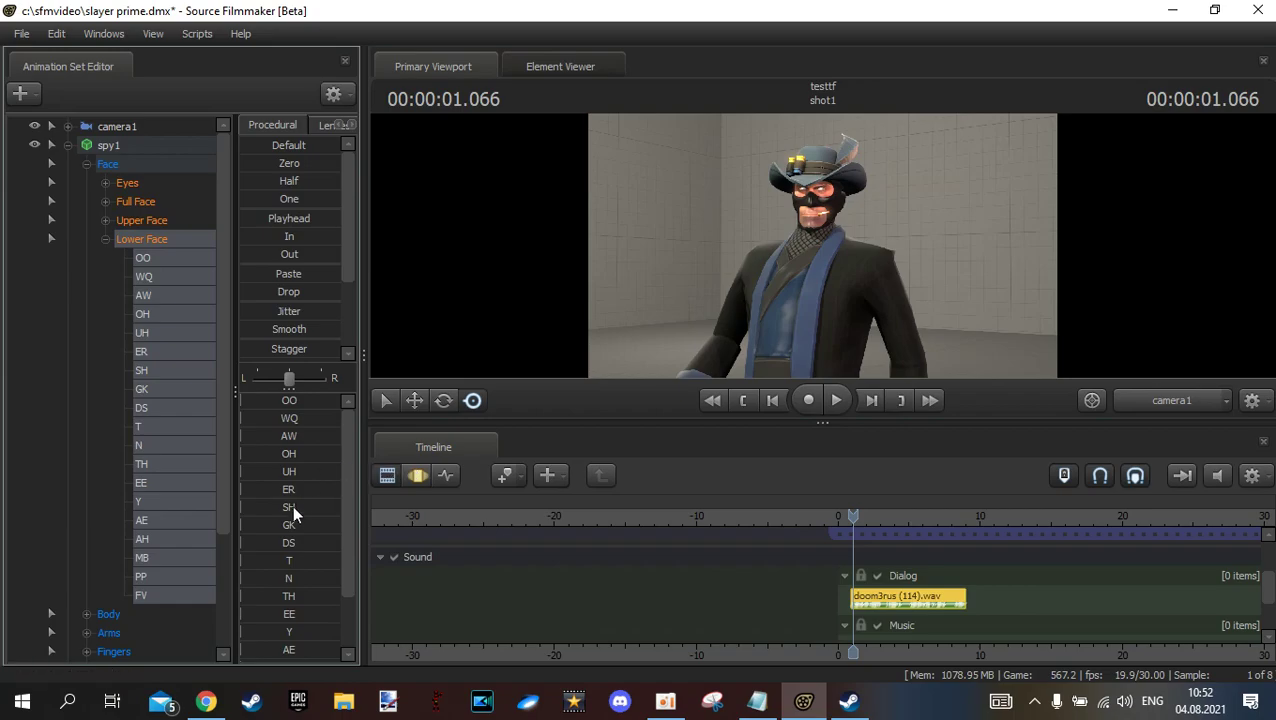
pyautogui.click(425, 472)
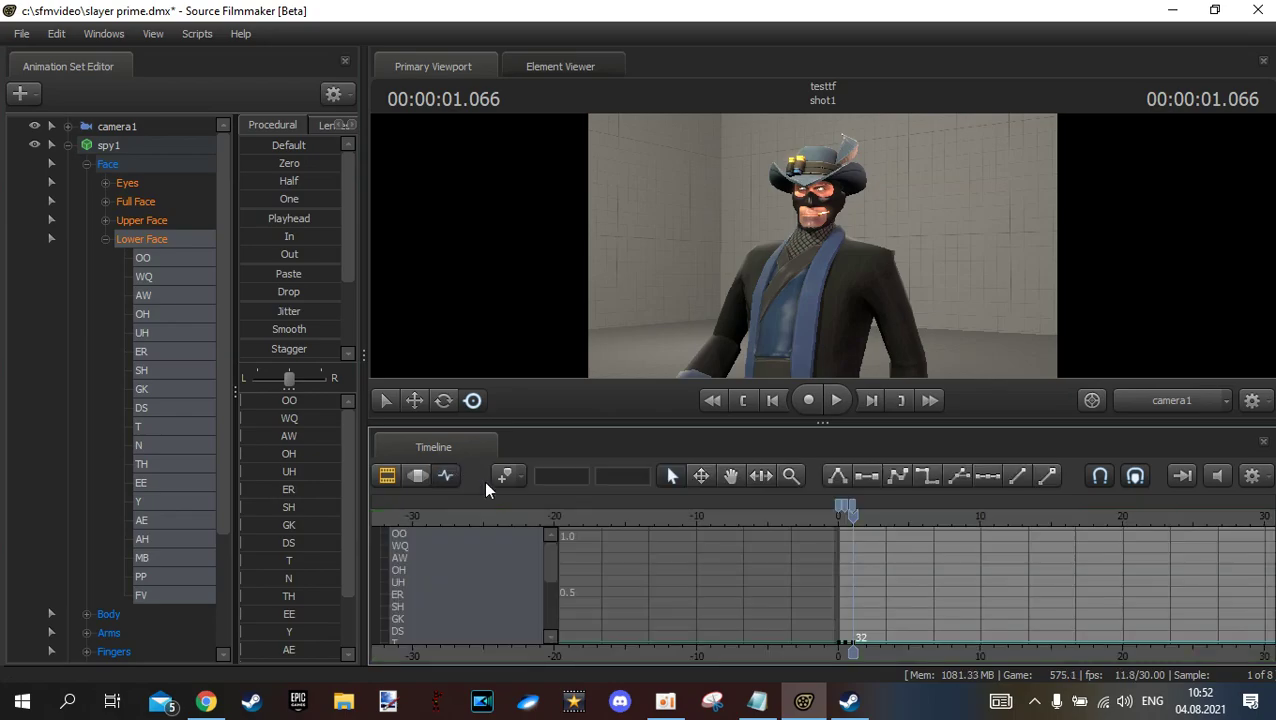
pyautogui.scroll(6, 965, 514)
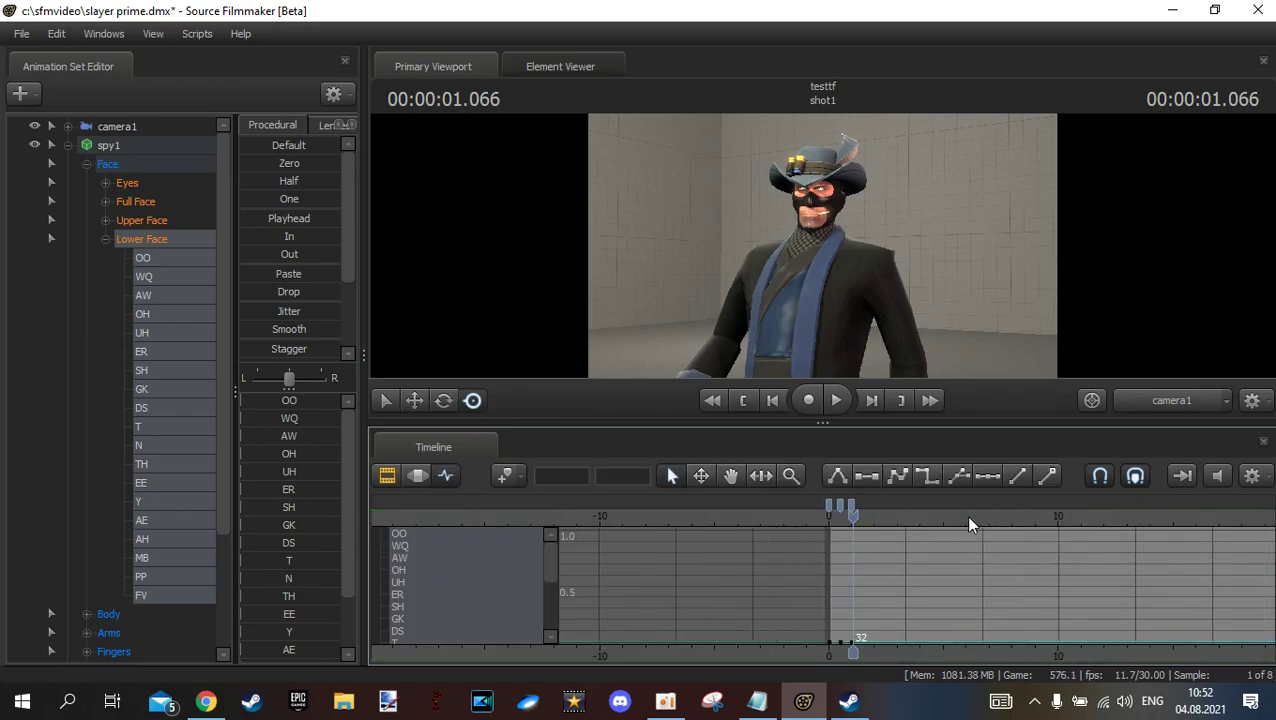
pyautogui.click(850, 507)
pyautogui.click(823, 507)
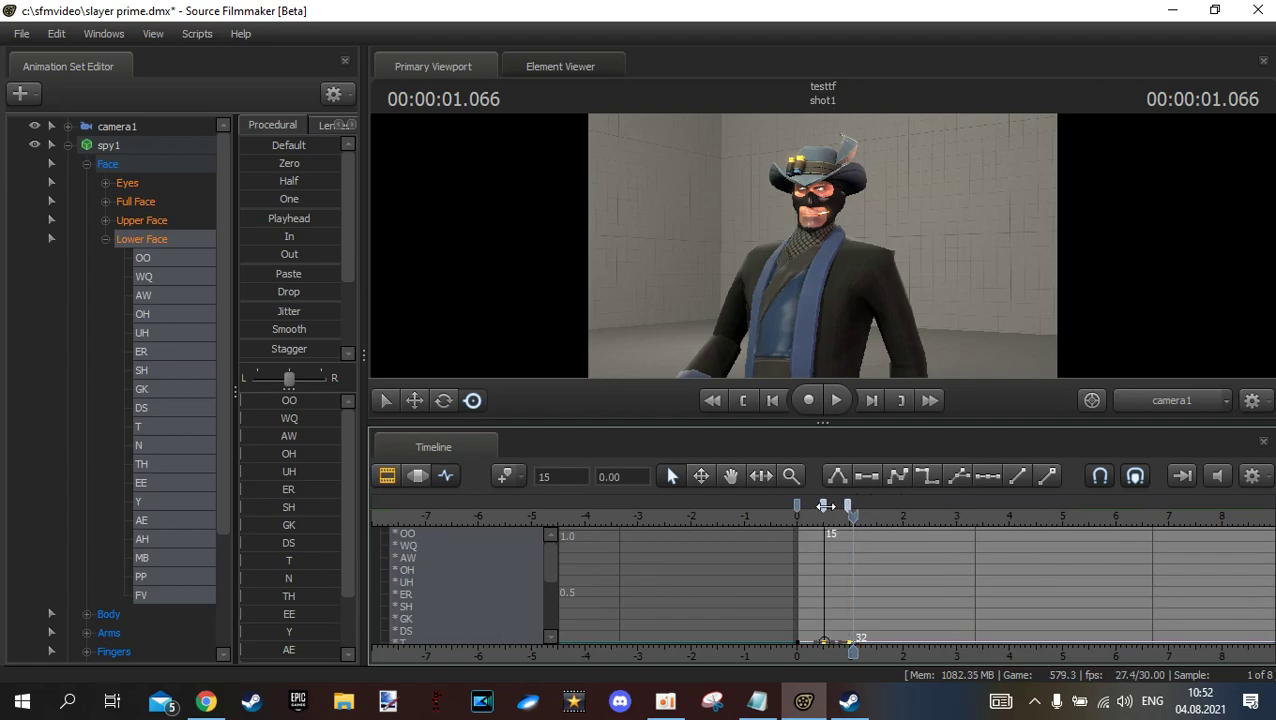
pyautogui.rightClick(826, 512)
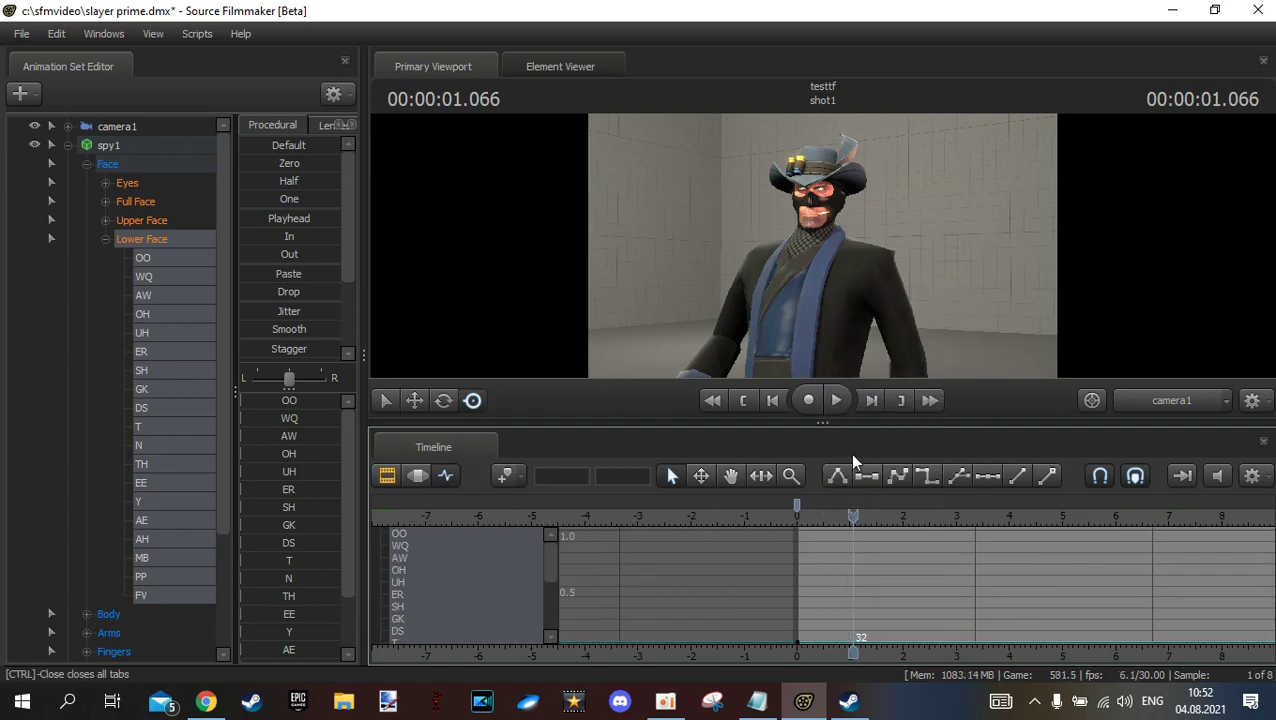
# Add a Lower Face keyframe at 1.1 s, and at about 1.27 s raise OO to about half and AW to about a quarter
pyautogui.click(872, 392)
pyautogui.moveTo(850, 514)
pyautogui.mouseDown()
pyautogui.moveTo(797, 516)
pyautogui.moveTo(900, 520)
pyautogui.moveTo(856, 522)
pyautogui.mouseUp()
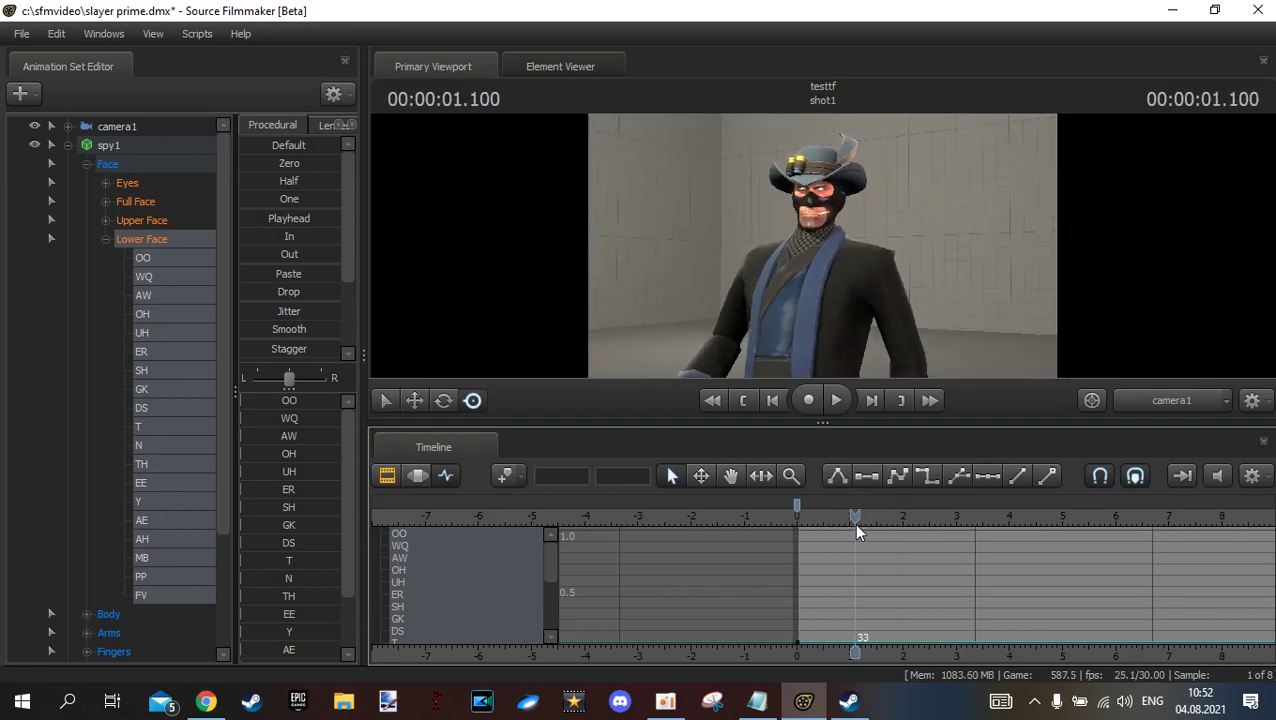
pyautogui.press('Right')
pyautogui.press('Right')
pyautogui.press('Right')
pyautogui.press('Right')
pyautogui.press('Right')
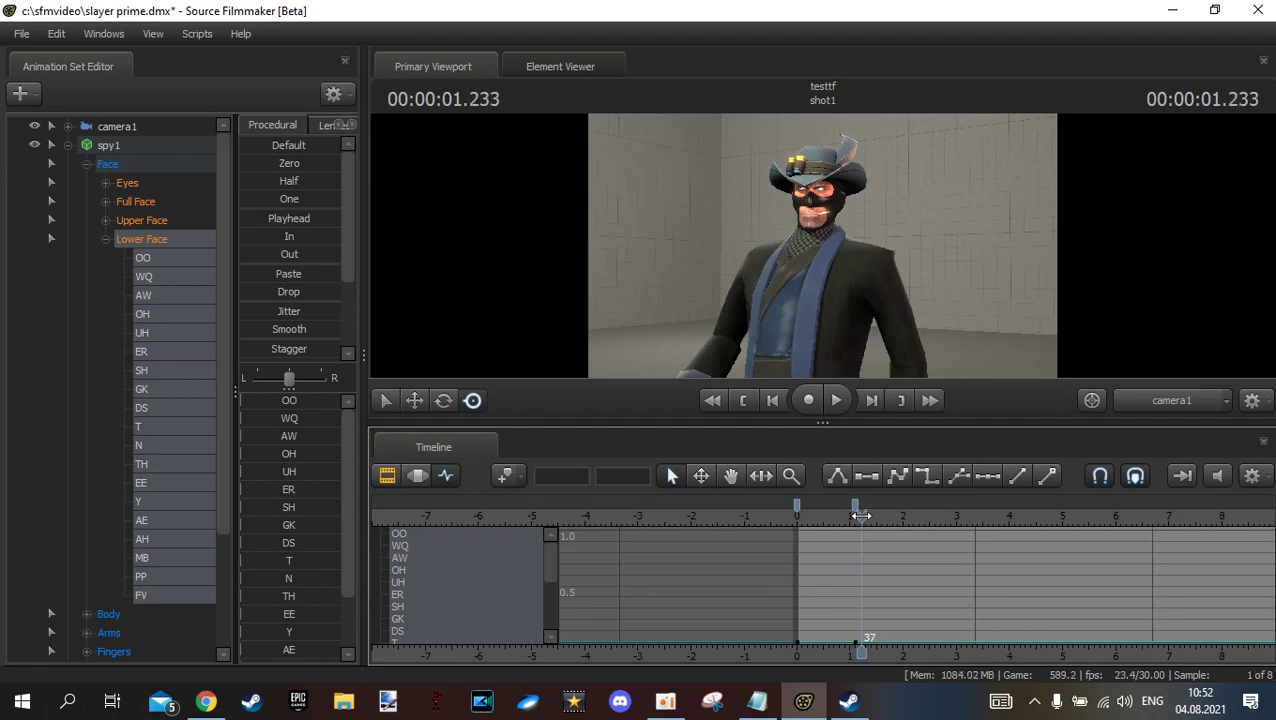
pyautogui.moveTo(256, 404); pyautogui.dragTo(263, 401)
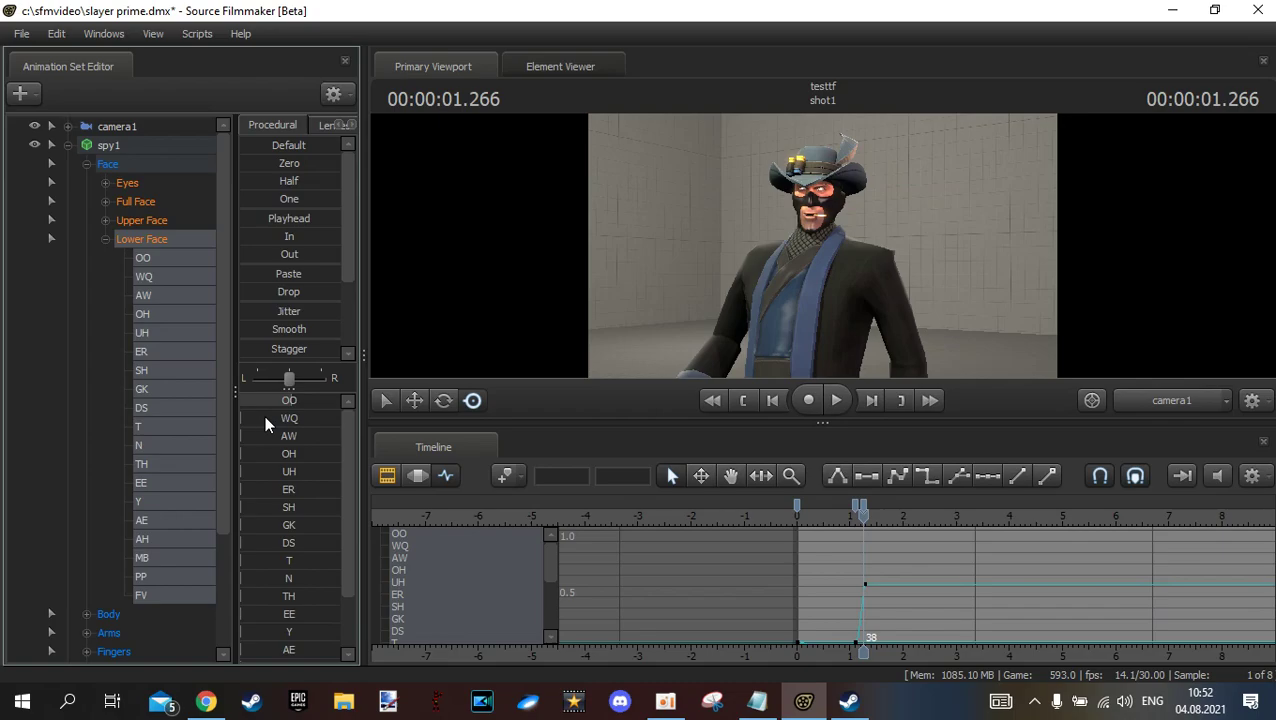
pyautogui.moveTo(256, 436); pyautogui.dragTo(263, 436)
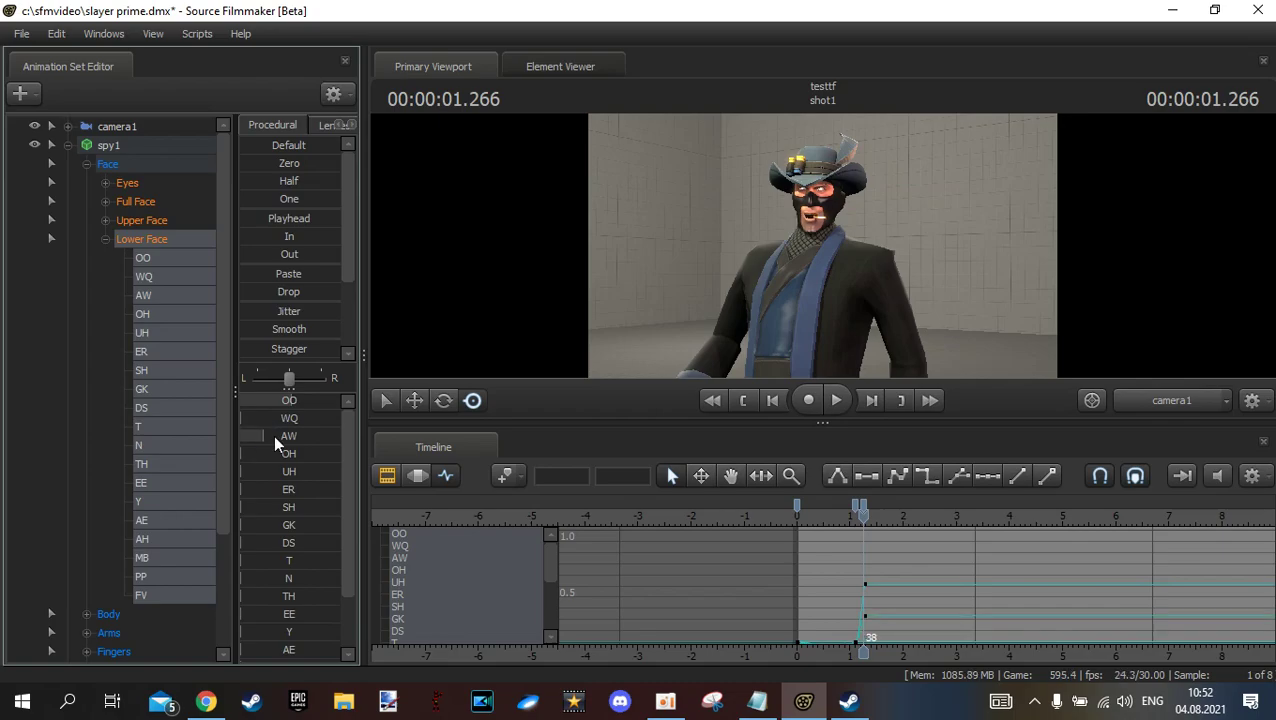
# Play back the mouth opening from about 0.53 s to about 1.6 s
pyautogui.moveTo(868, 521); pyautogui.dragTo(824, 519)
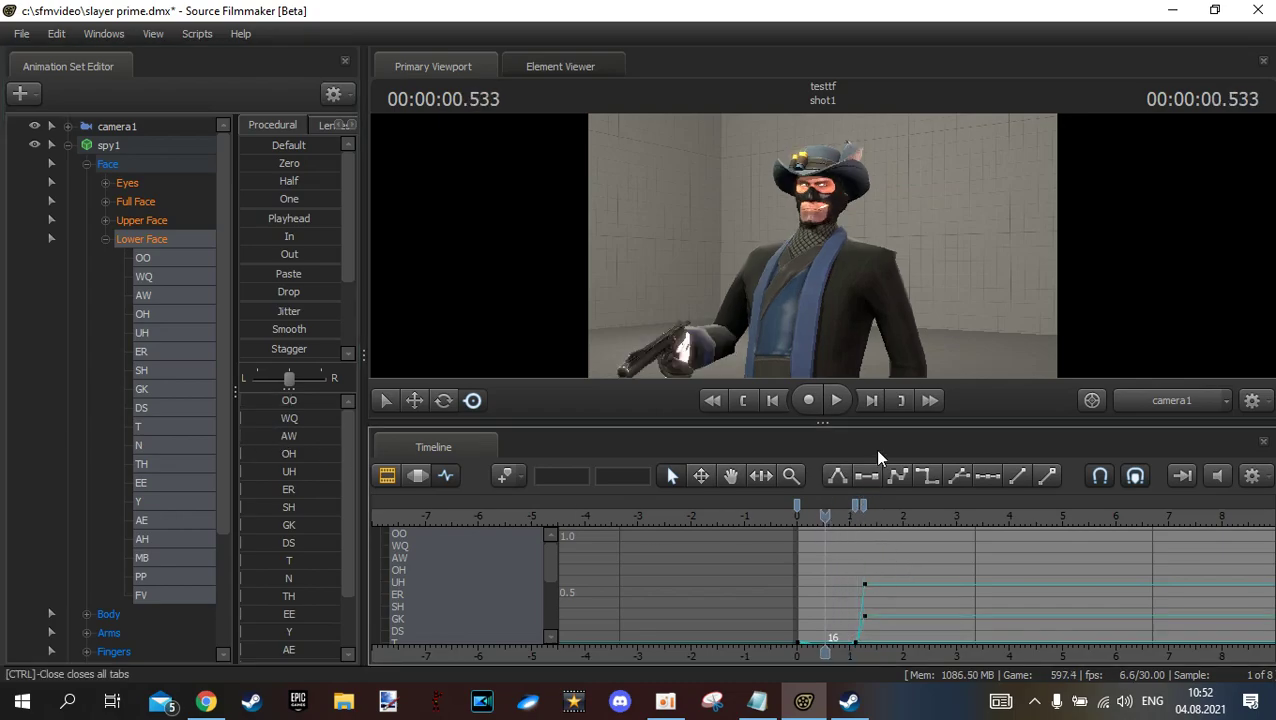
pyautogui.click(836, 400)
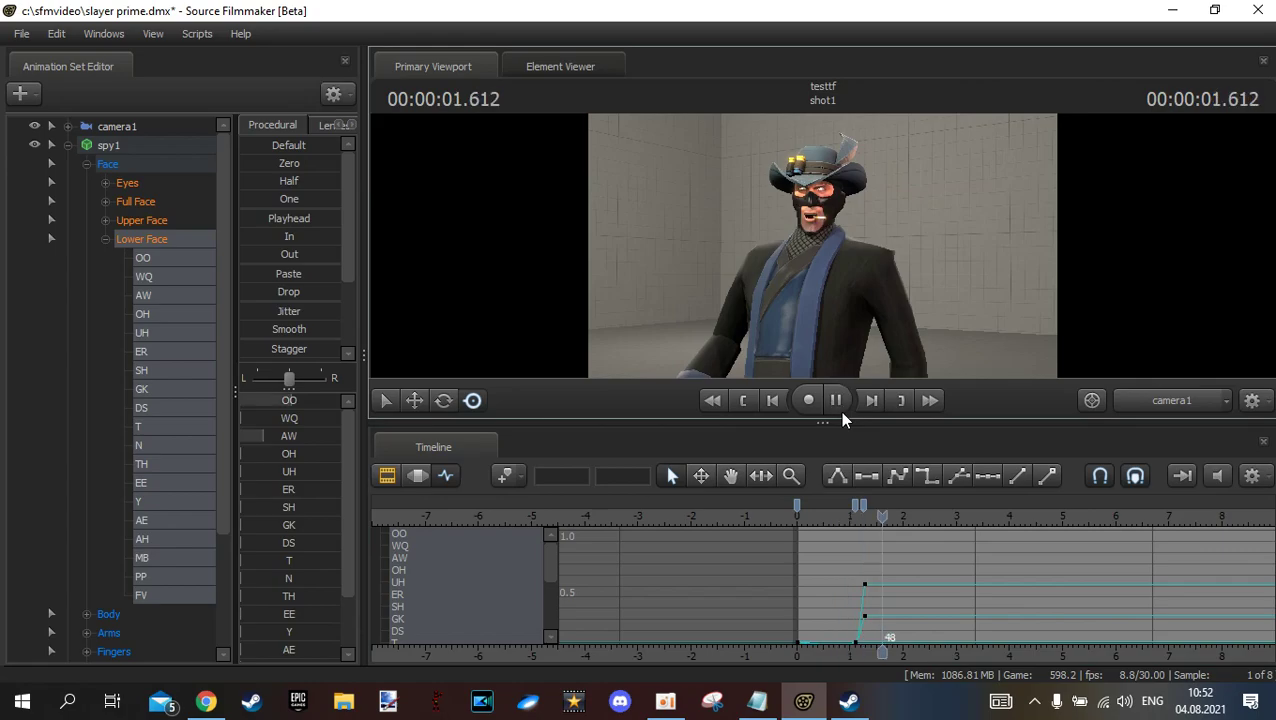
pyautogui.click(838, 408)
# Lower OO and raise AW at 1.6 s, and bring both mouth shapes down near zero at about 2.07 s
pyautogui.moveTo(289, 406); pyautogui.dragTo(290, 440)
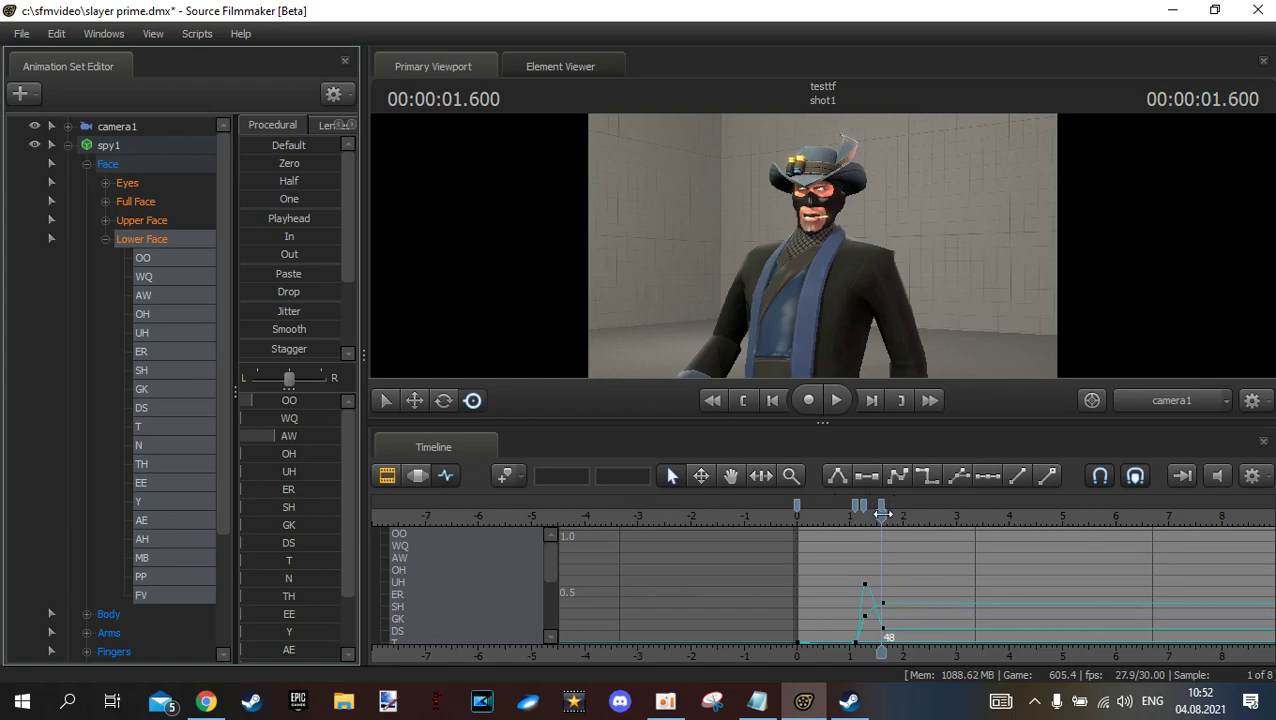
pyautogui.moveTo(882, 514); pyautogui.dragTo(906, 514)
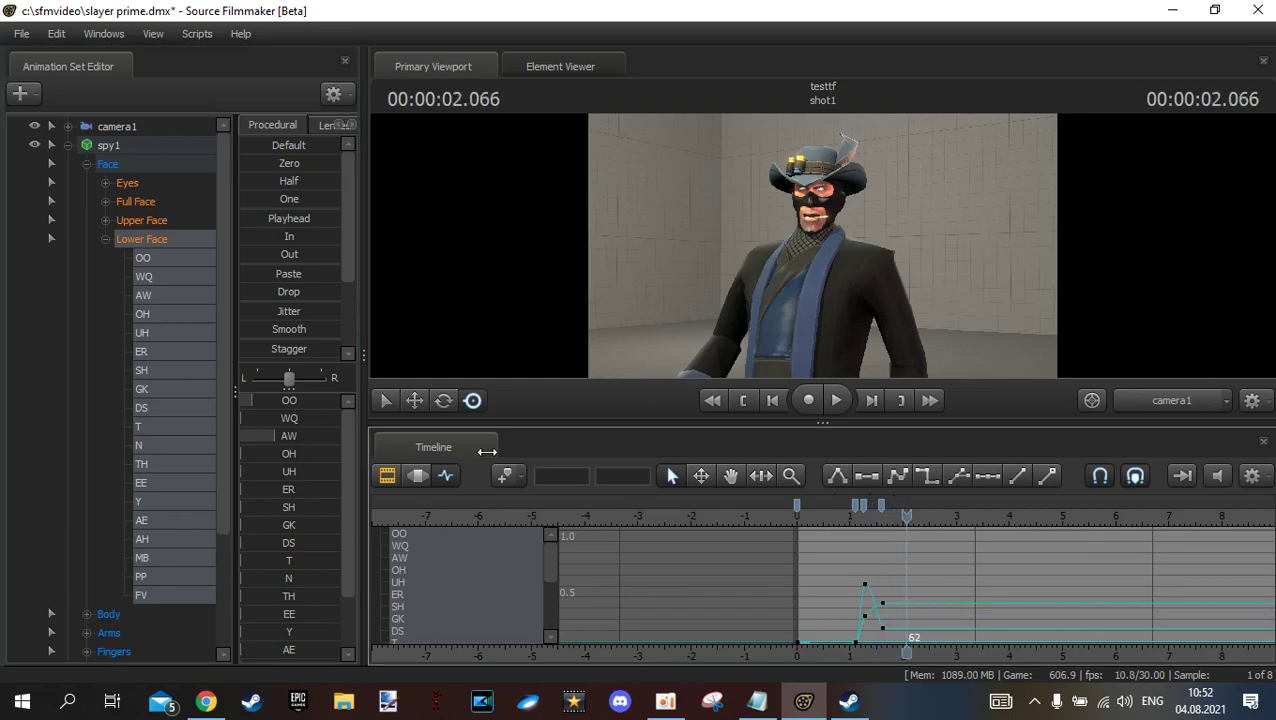
pyautogui.moveTo(262, 434)
pyautogui.mouseDown()
pyautogui.moveTo(276, 434)
pyautogui.moveTo(250, 436)
pyautogui.mouseUp()
# Keyframe the AW mouth shape up at about 2.33 s, down at 2.5 s and up to about 0.65 at about 2.93 s
pyautogui.moveTo(906, 514); pyautogui.dragTo(923, 517)
pyautogui.moveTo(251, 436); pyautogui.dragTo(270, 436)
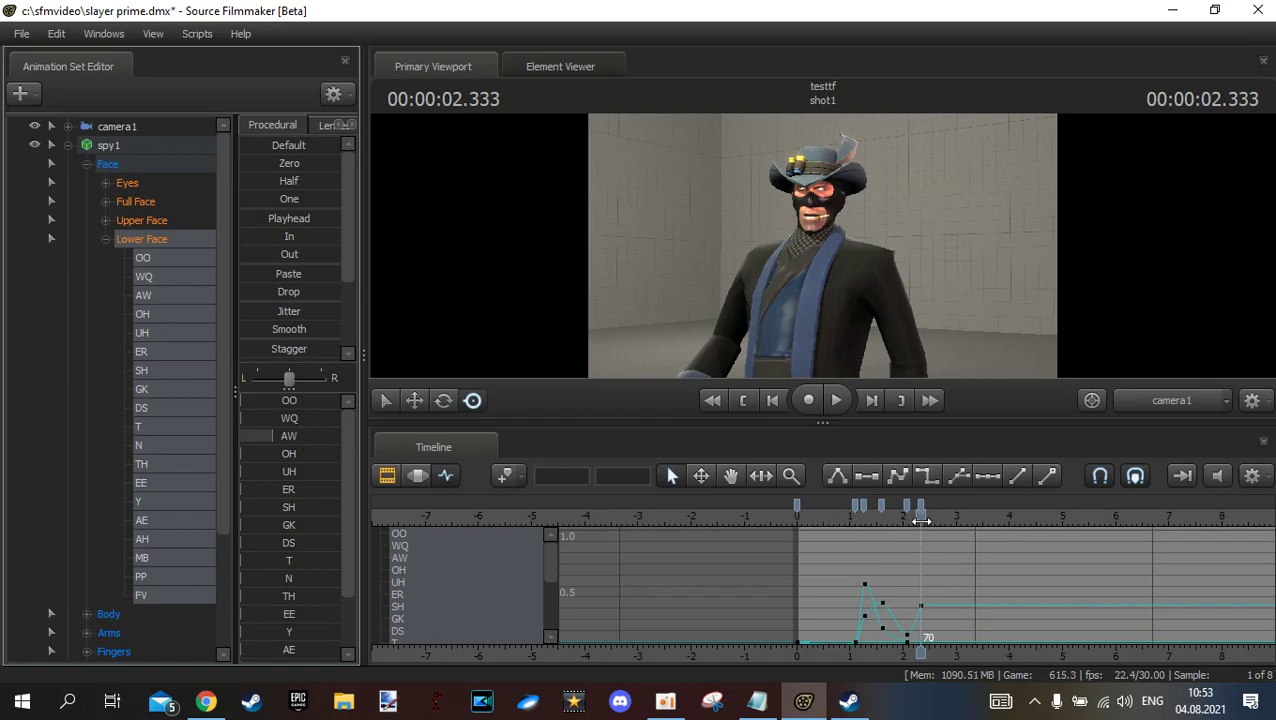
pyautogui.moveTo(921, 520); pyautogui.dragTo(930, 520)
pyautogui.moveTo(268, 434); pyautogui.dragTo(256, 435)
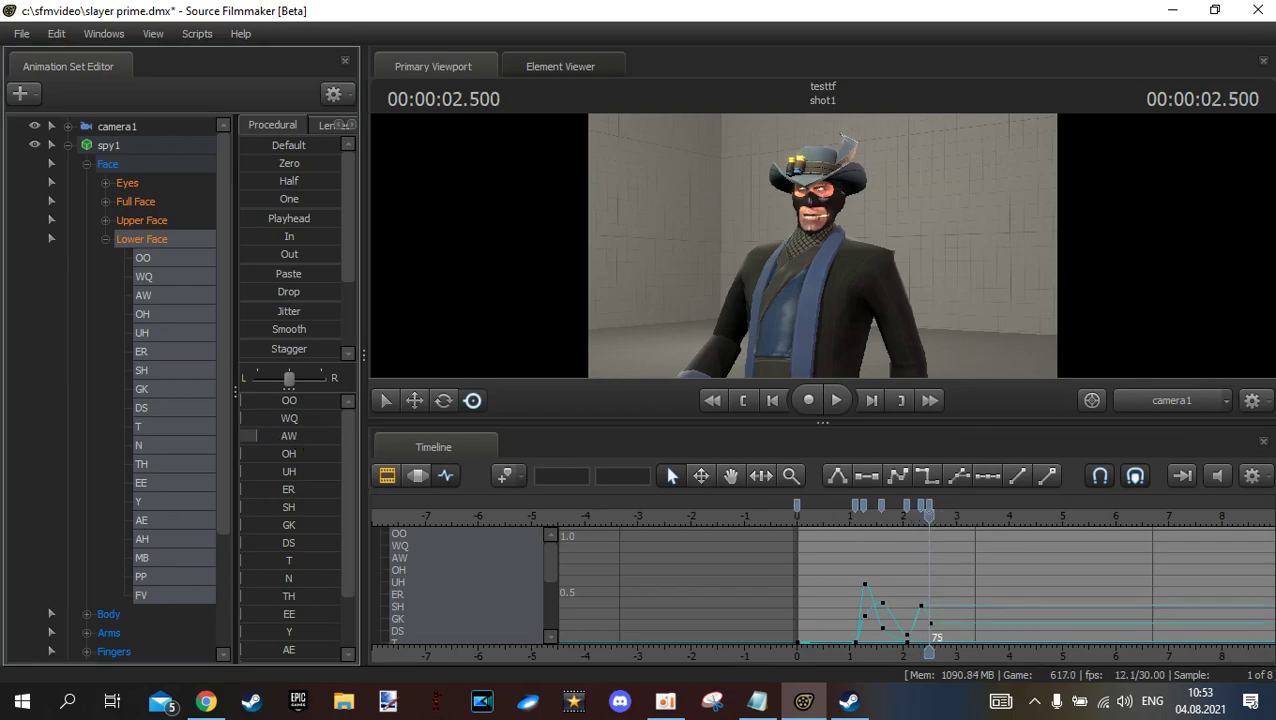
pyautogui.moveTo(930, 520); pyautogui.dragTo(952, 520)
pyautogui.moveTo(251, 434); pyautogui.dragTo(304, 434)
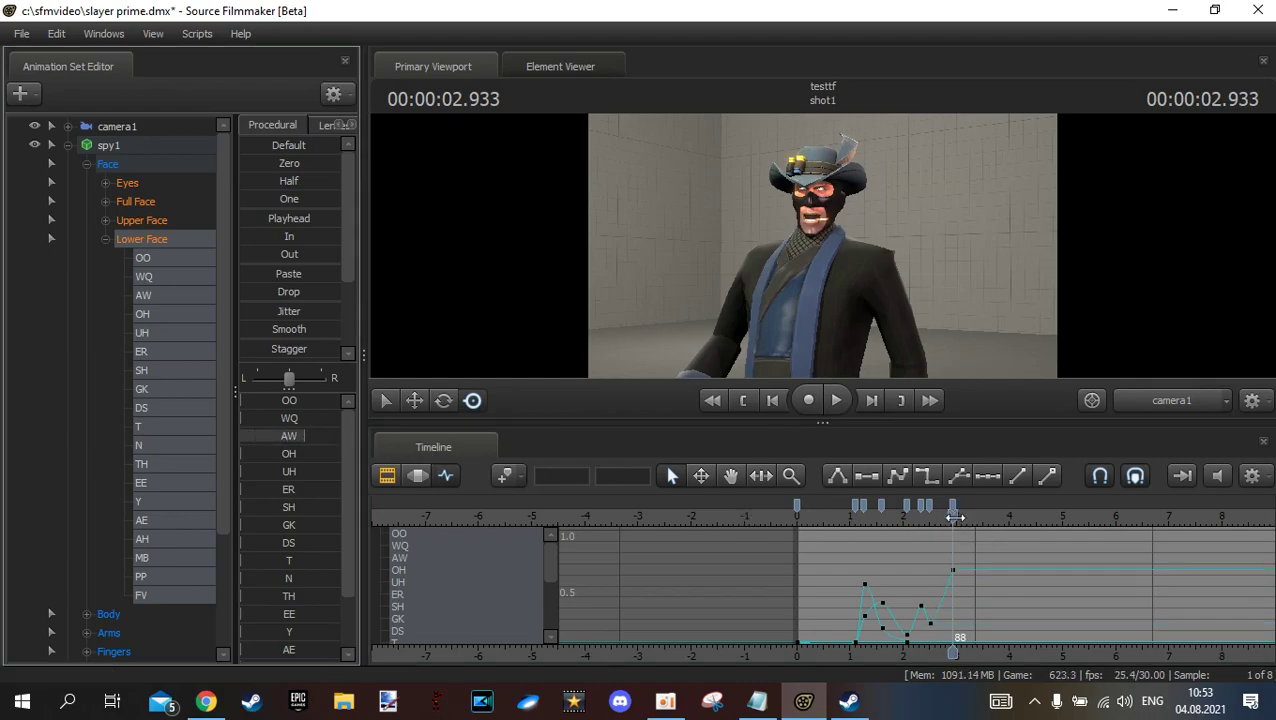
# Lower AW and raise OO at about 3.33 s, and reduce both mouth shapes further at about 3.53 s
pyautogui.moveTo(955, 517); pyautogui.dragTo(973, 517)
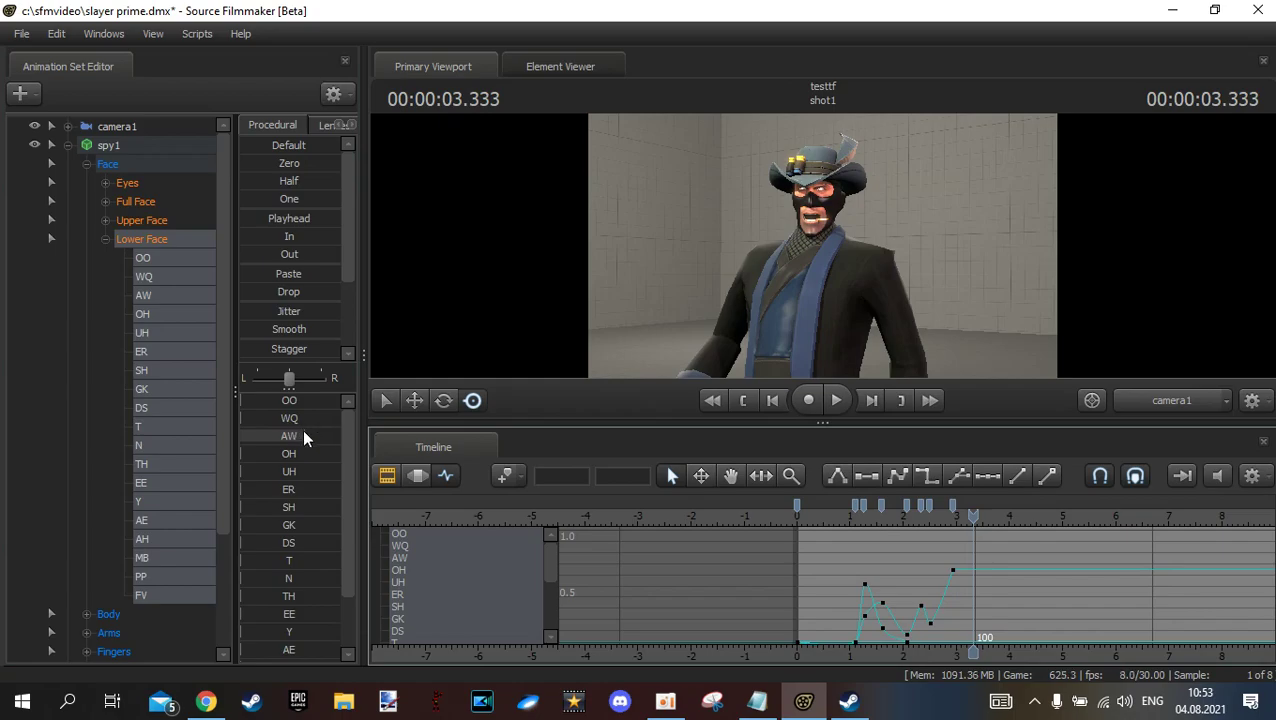
pyautogui.moveTo(305, 437); pyautogui.dragTo(275, 437)
pyautogui.click(252, 430)
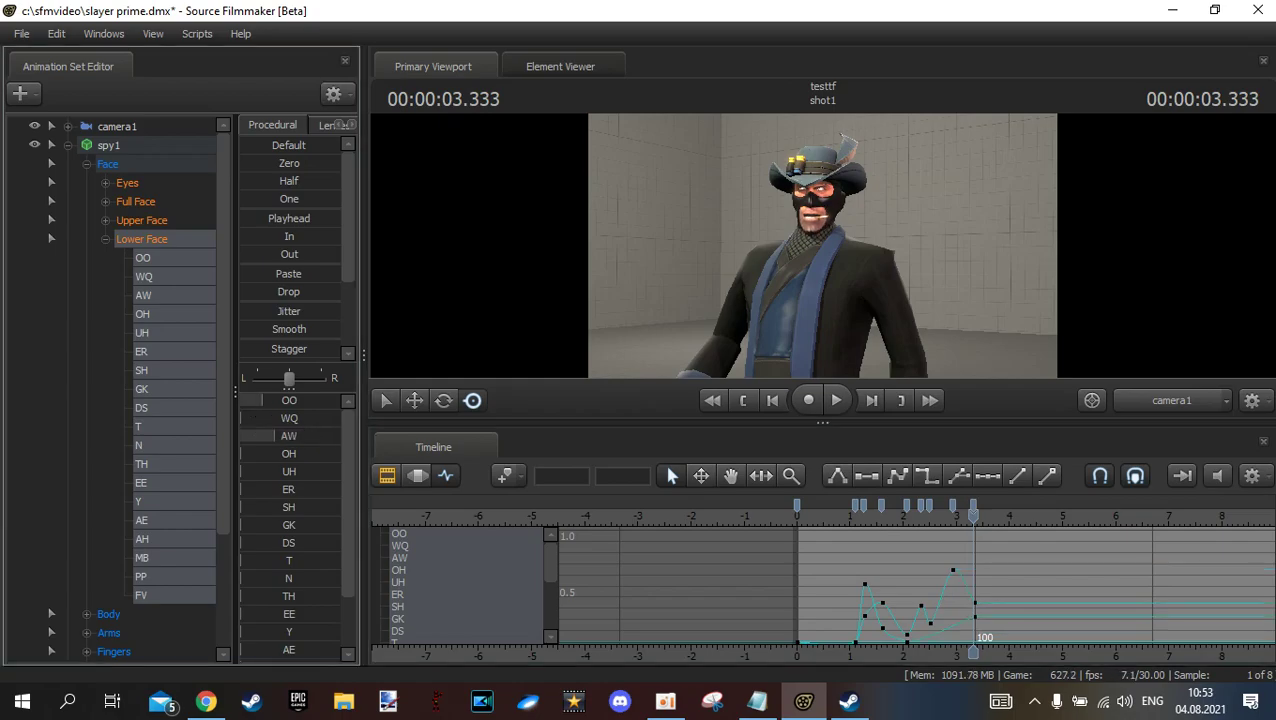
pyautogui.moveTo(974, 515); pyautogui.dragTo(986, 515)
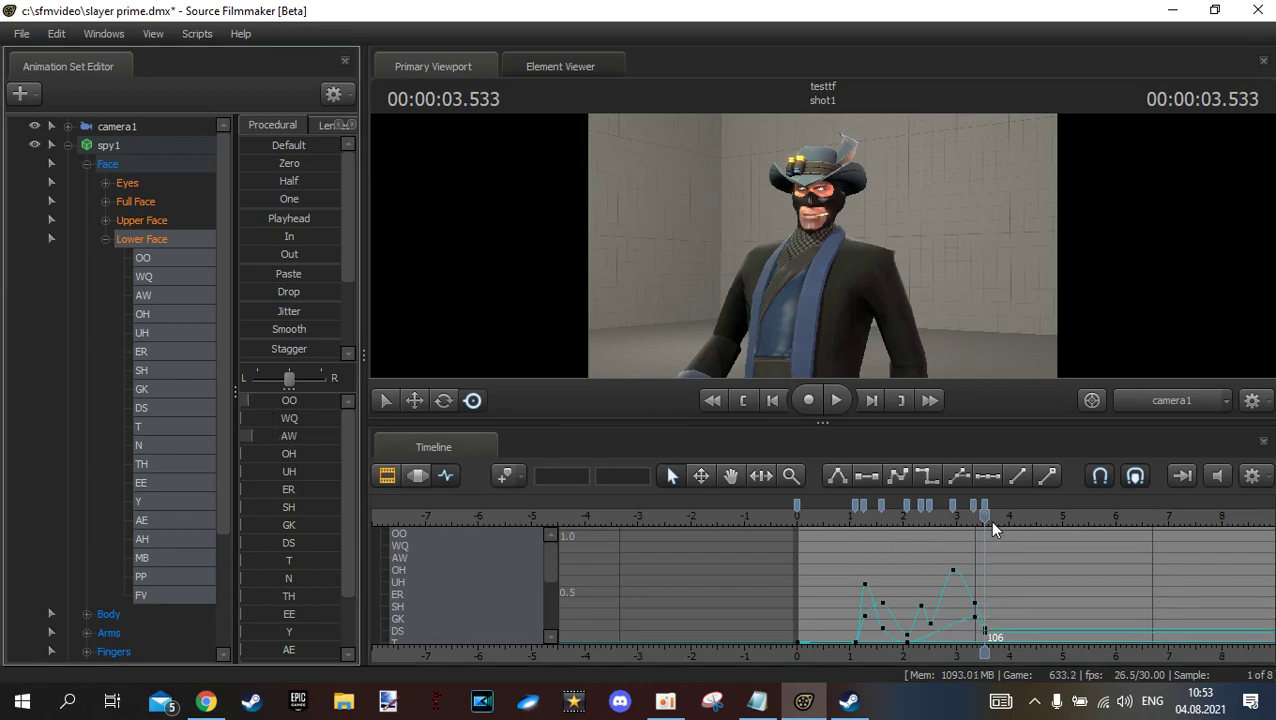
# Raise AW to 0.61 with its keyframe at frame 114, and lower AW to about a third at about 4.03 s
pyautogui.moveTo(989, 519); pyautogui.dragTo(1009, 517)
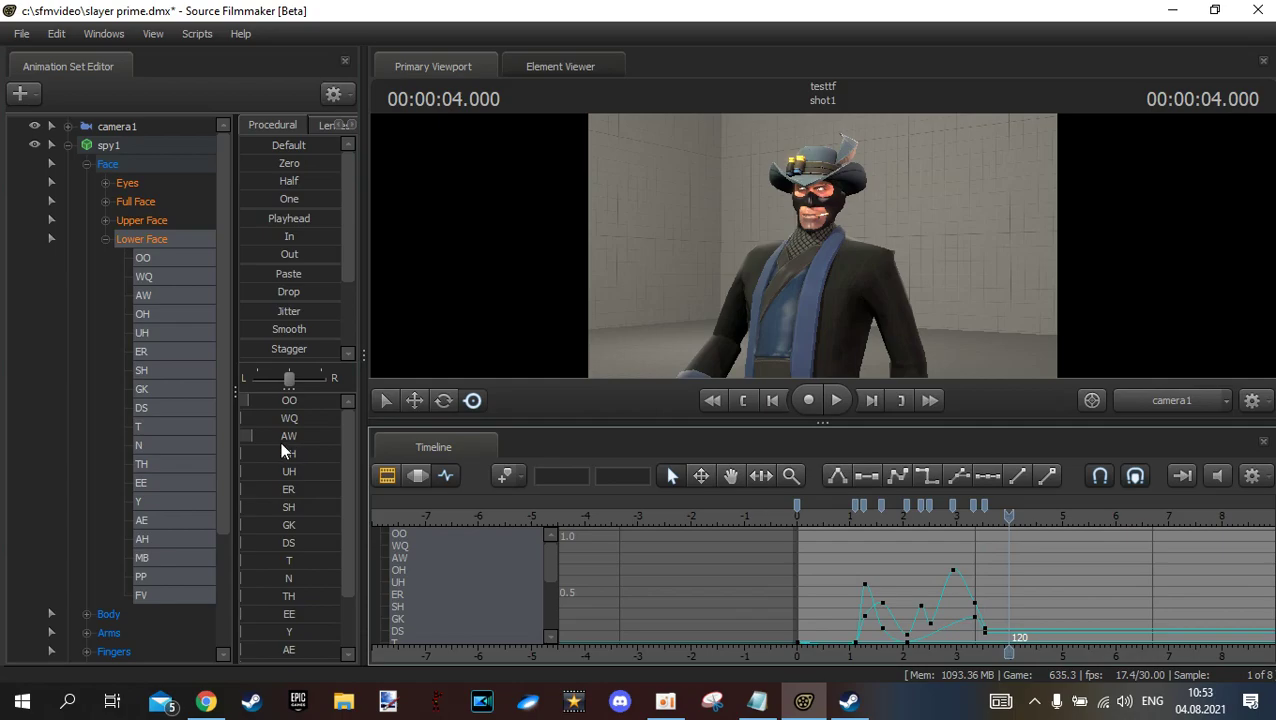
pyautogui.moveTo(283, 437); pyautogui.dragTo(998, 504)
pyautogui.click(1012, 514)
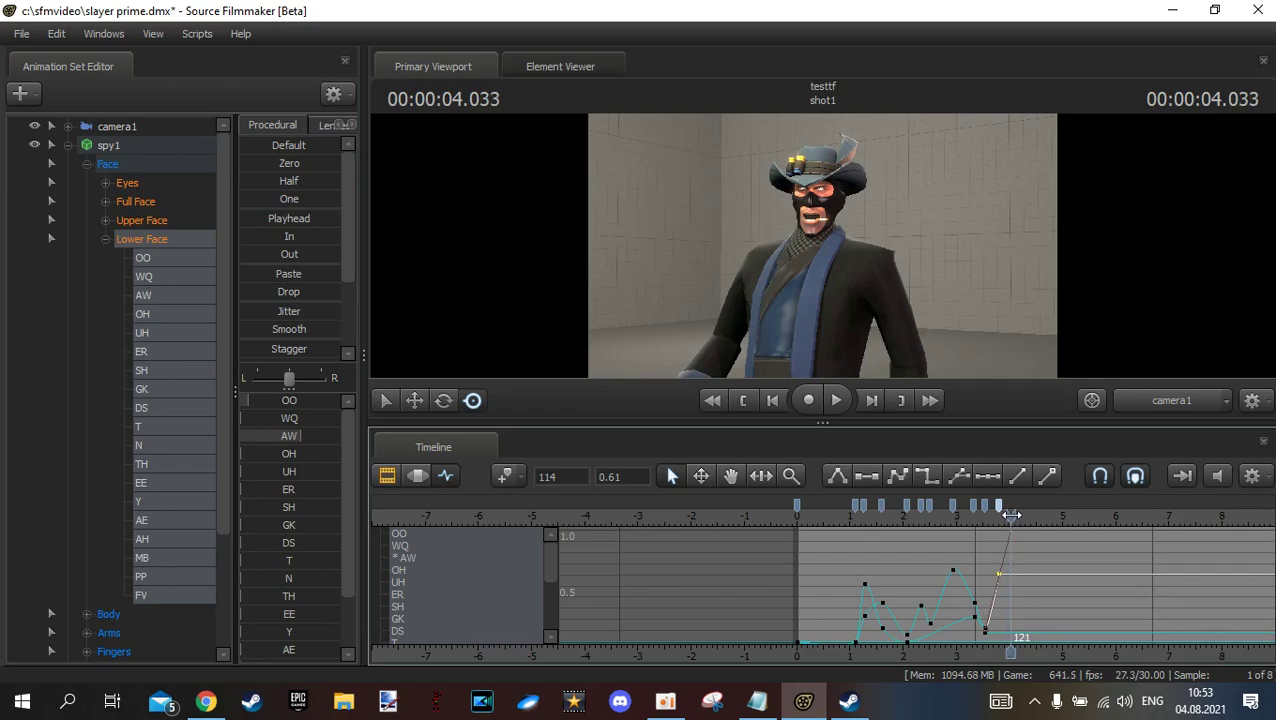
pyautogui.moveTo(310, 437); pyautogui.dragTo(285, 437)
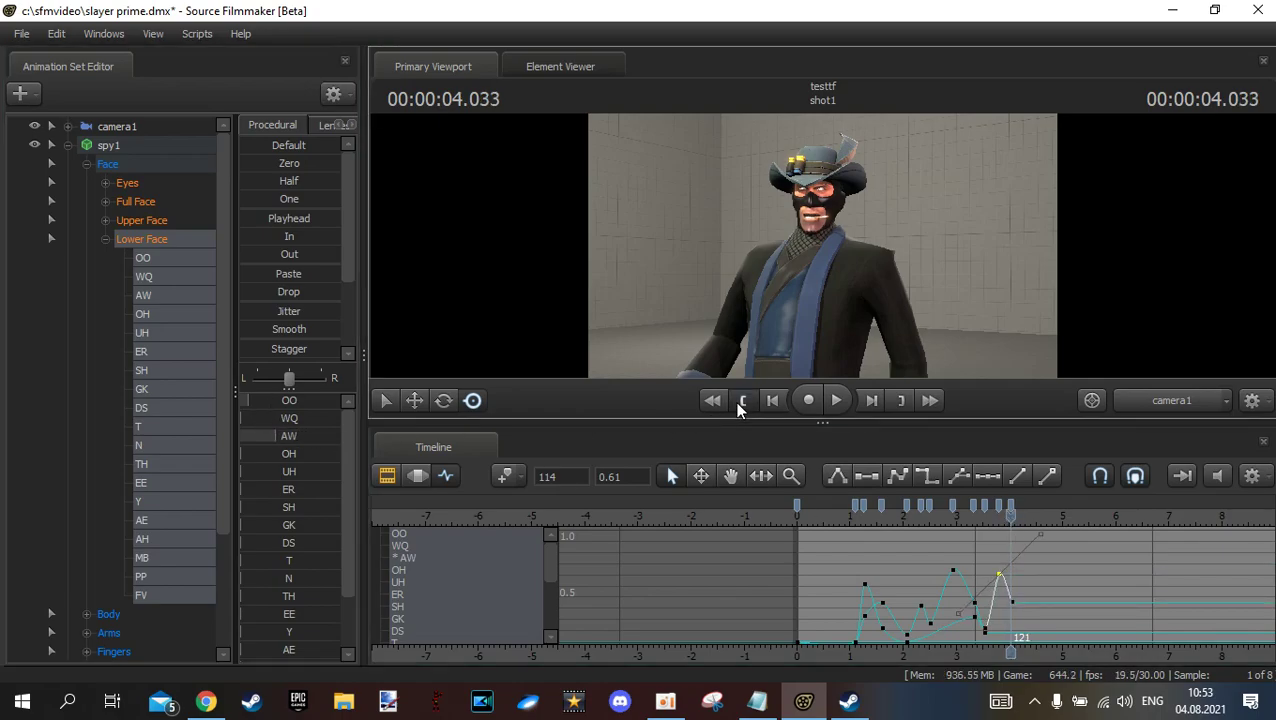
# Play the shot from its start, keyframe OO up and AW low at 4.4 s, and bring both down to zero at about 4.67 s
pyautogui.click(742, 401)
pyautogui.click(836, 401)
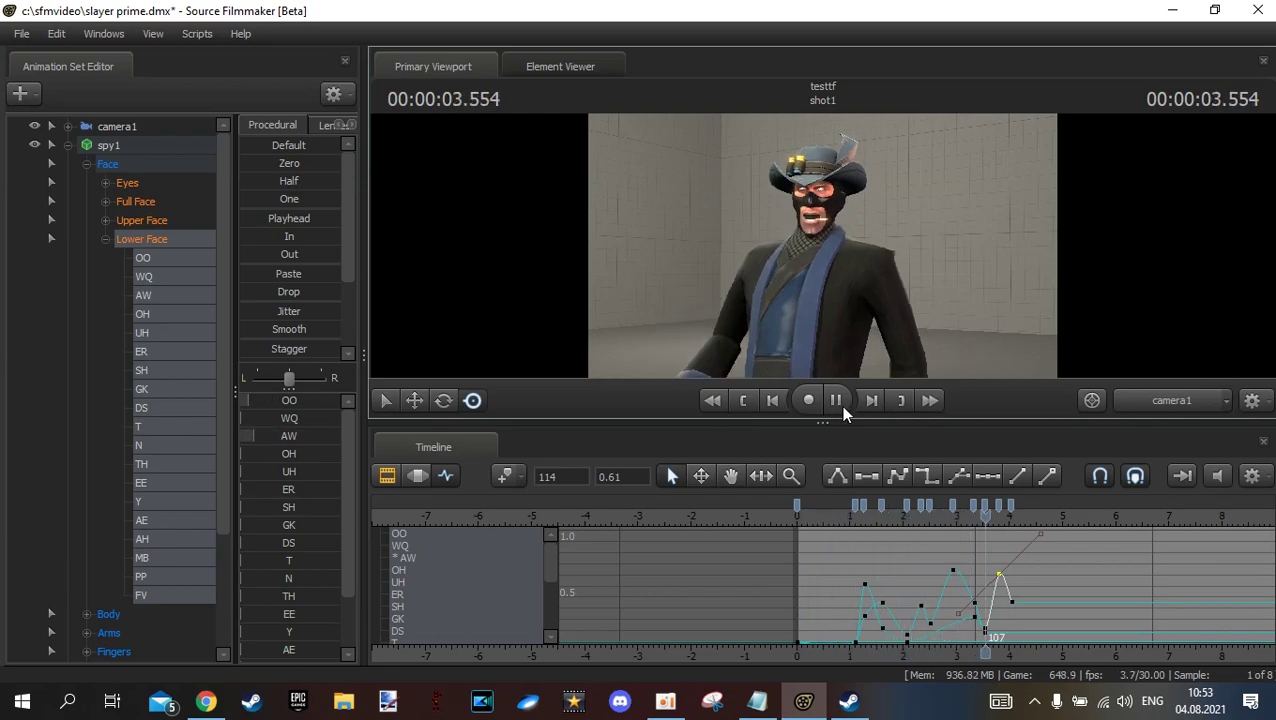
pyautogui.click(836, 401)
pyautogui.click(1031, 515)
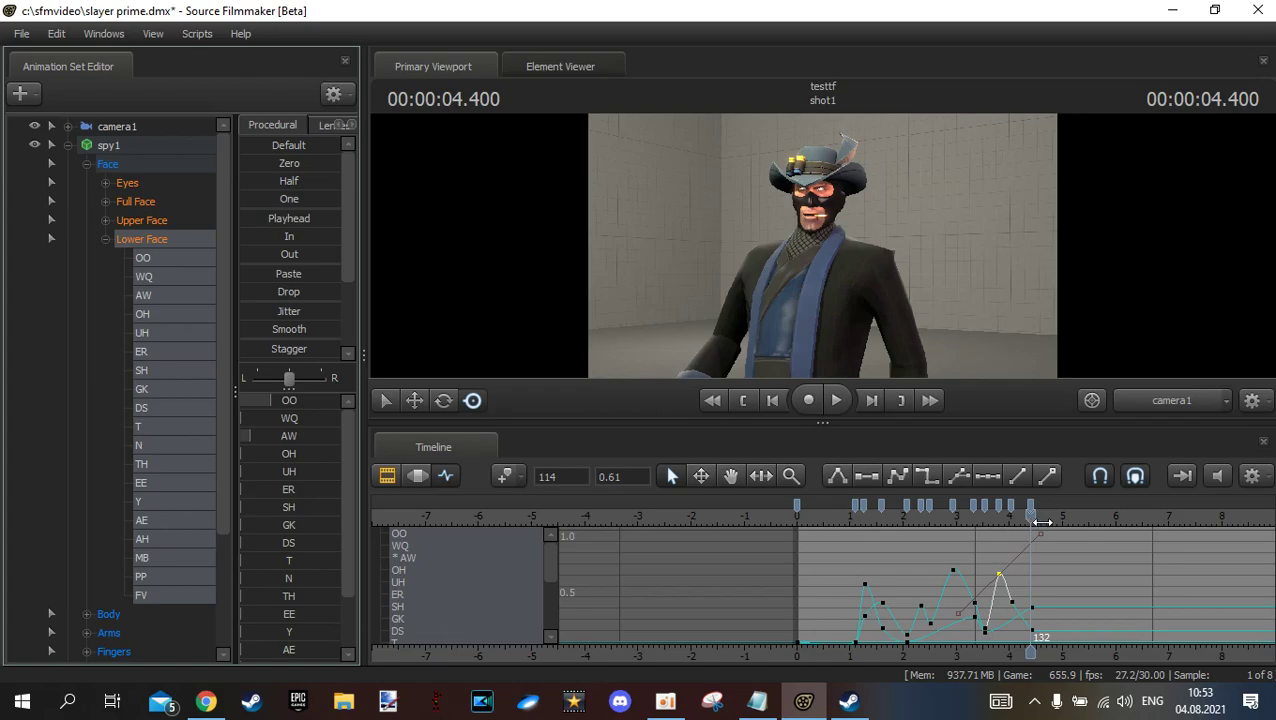
pyautogui.click(1045, 518)
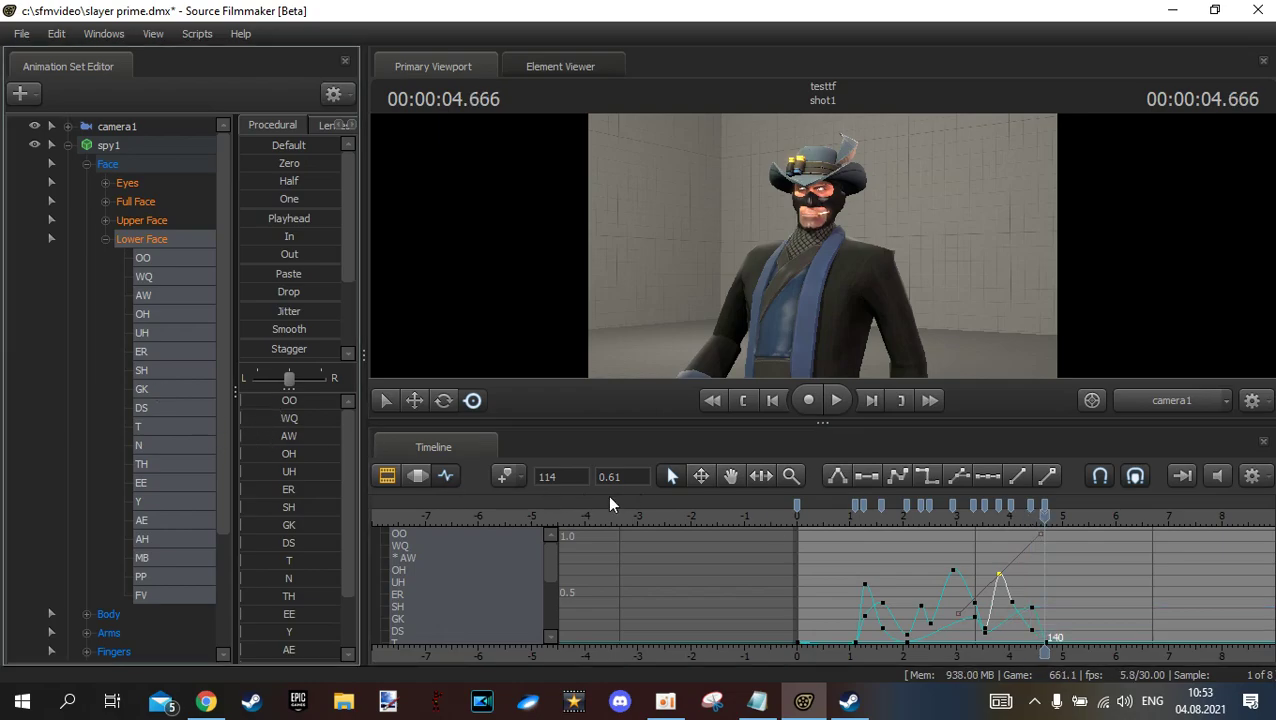
# Compress the Lower Face animation in the Motion Editor so that its range from 0 s ends at about 4.05 s
pyautogui.click(414, 474)
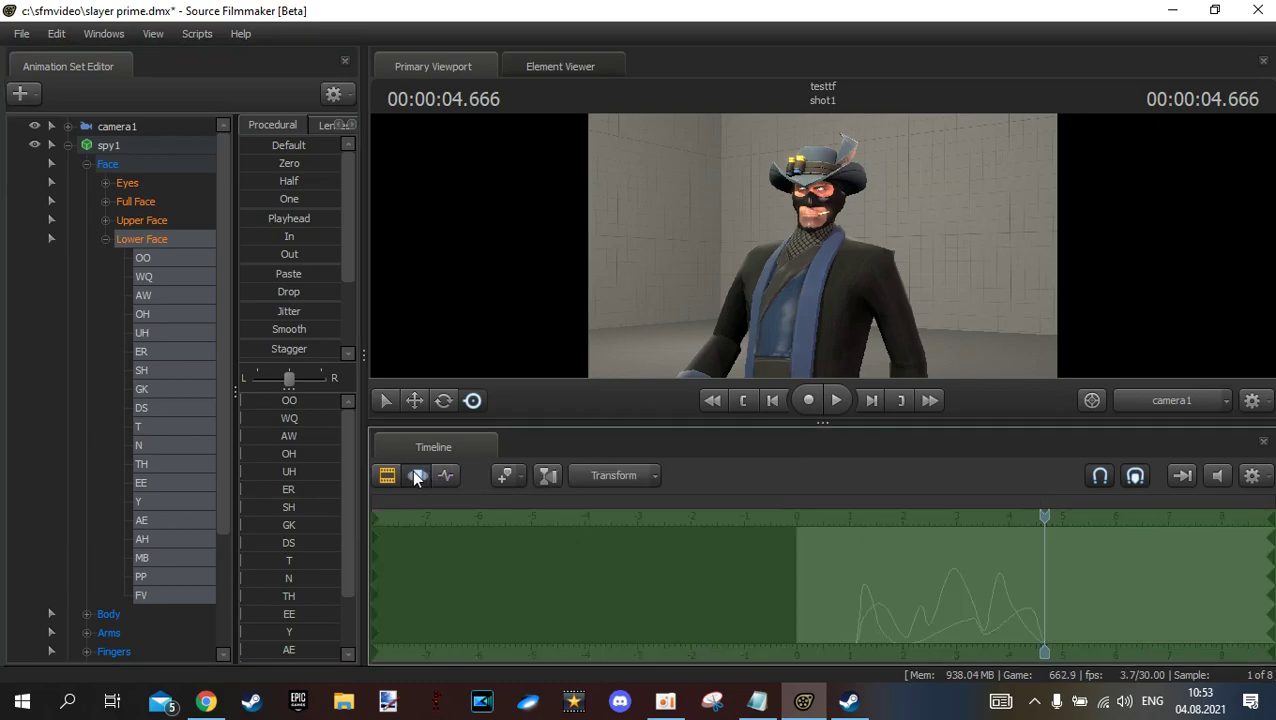
pyautogui.click(789, 584)
pyautogui.moveTo(789, 584)
pyautogui.mouseDown()
pyautogui.moveTo(1054, 617)
pyautogui.moveTo(1012, 626)
pyautogui.mouseUp()
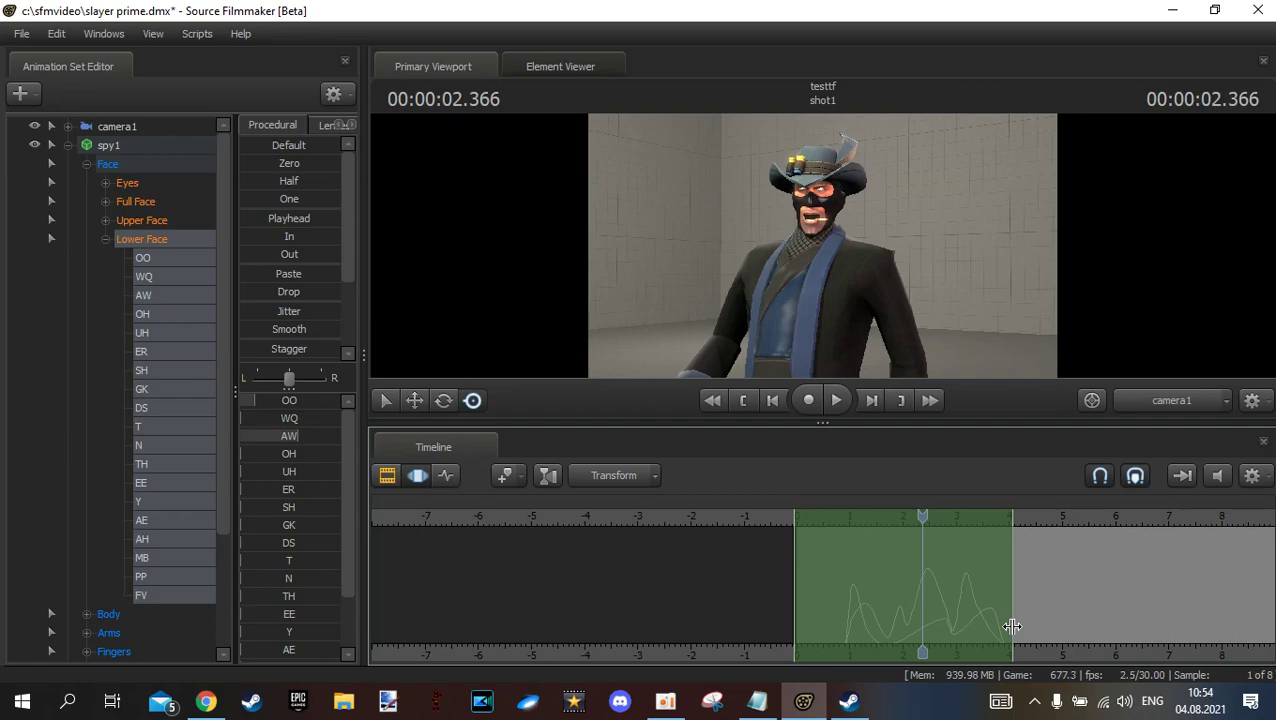
# Isolate the OO mouth shape's curve, play the shot from its start and return to the beginning
pyautogui.click(175, 261)
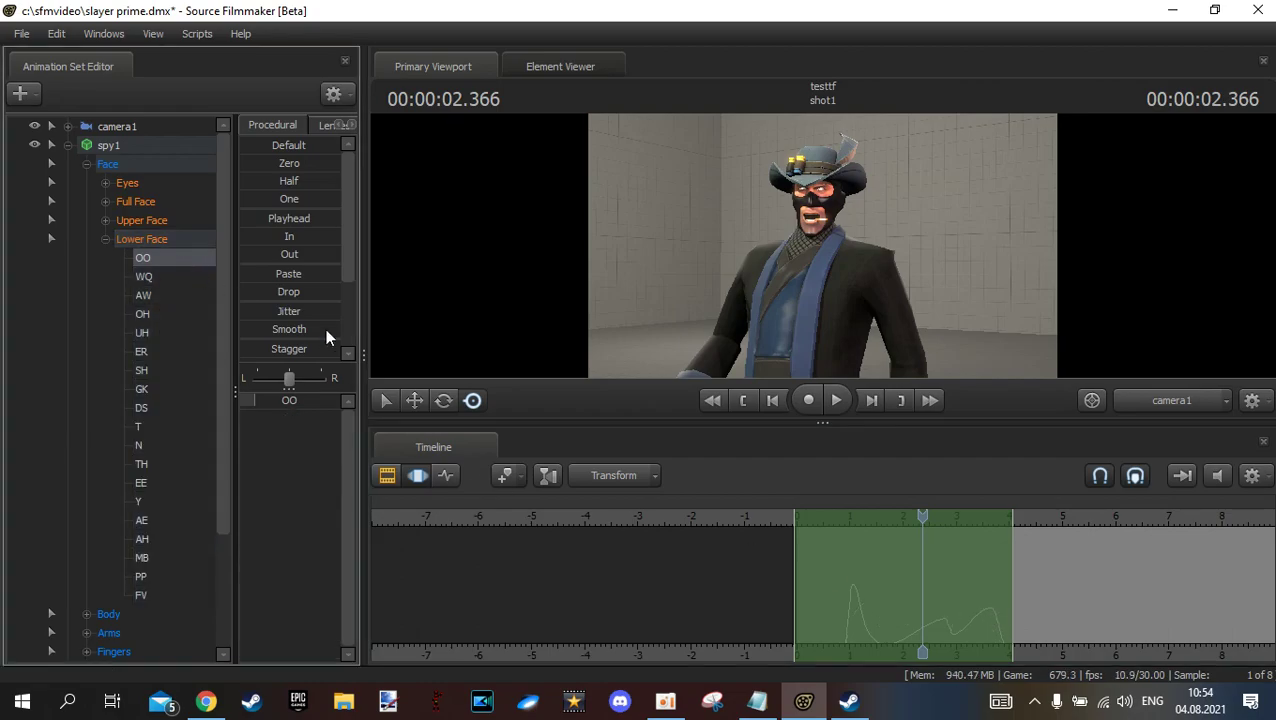
pyautogui.click(741, 402)
pyautogui.click(845, 400)
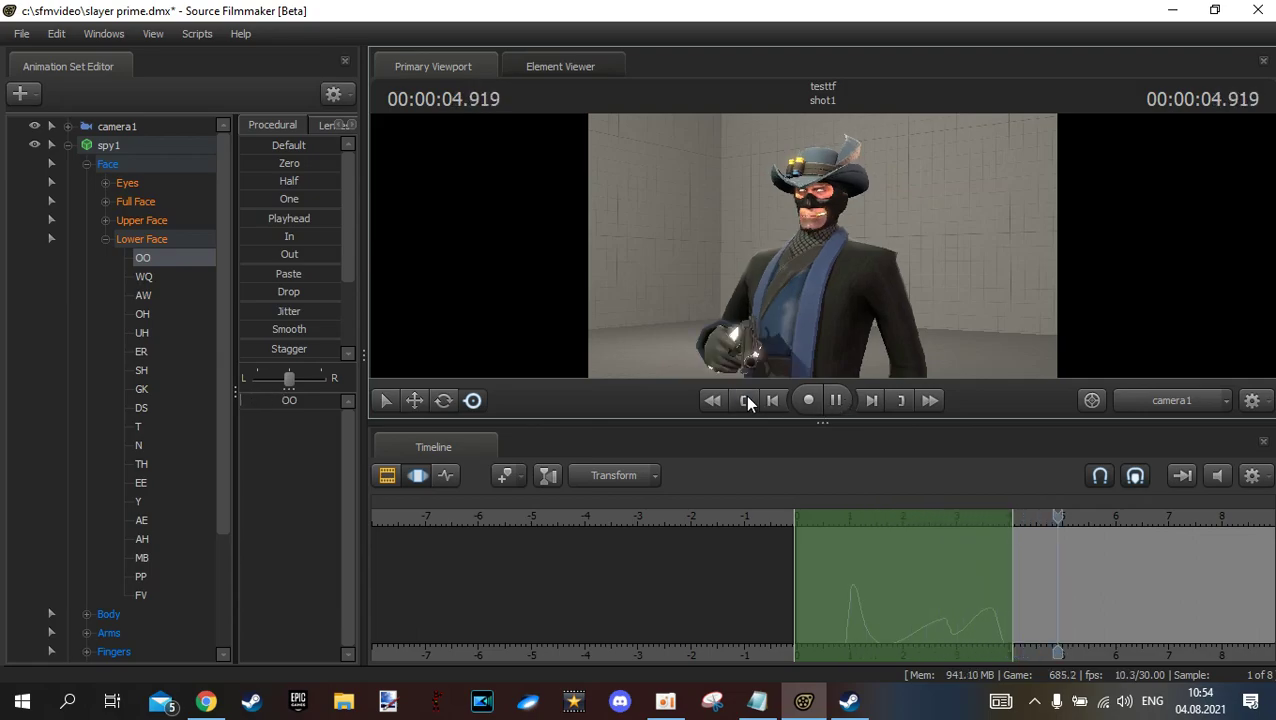
pyautogui.click(745, 400)
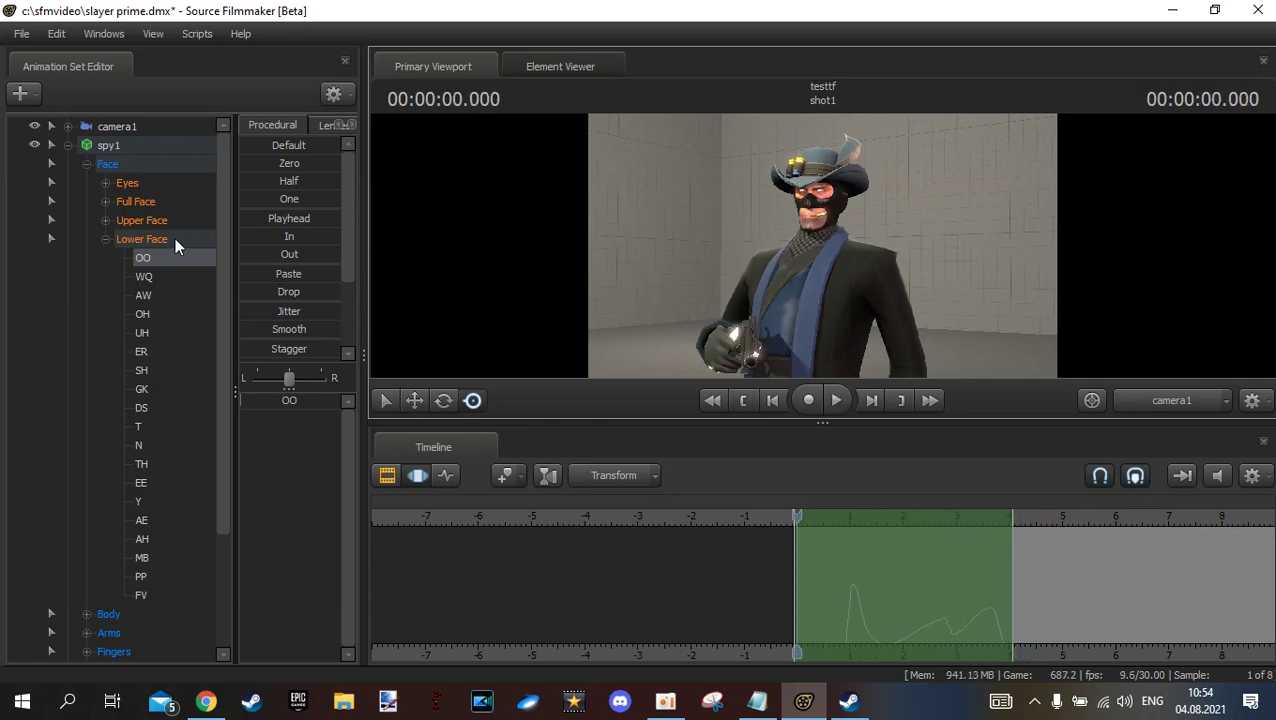
# Compress all Lower Face samples to end at about 2.9 s, check the playback, and shorten them further to about 2.5 s
pyautogui.click(174, 240)
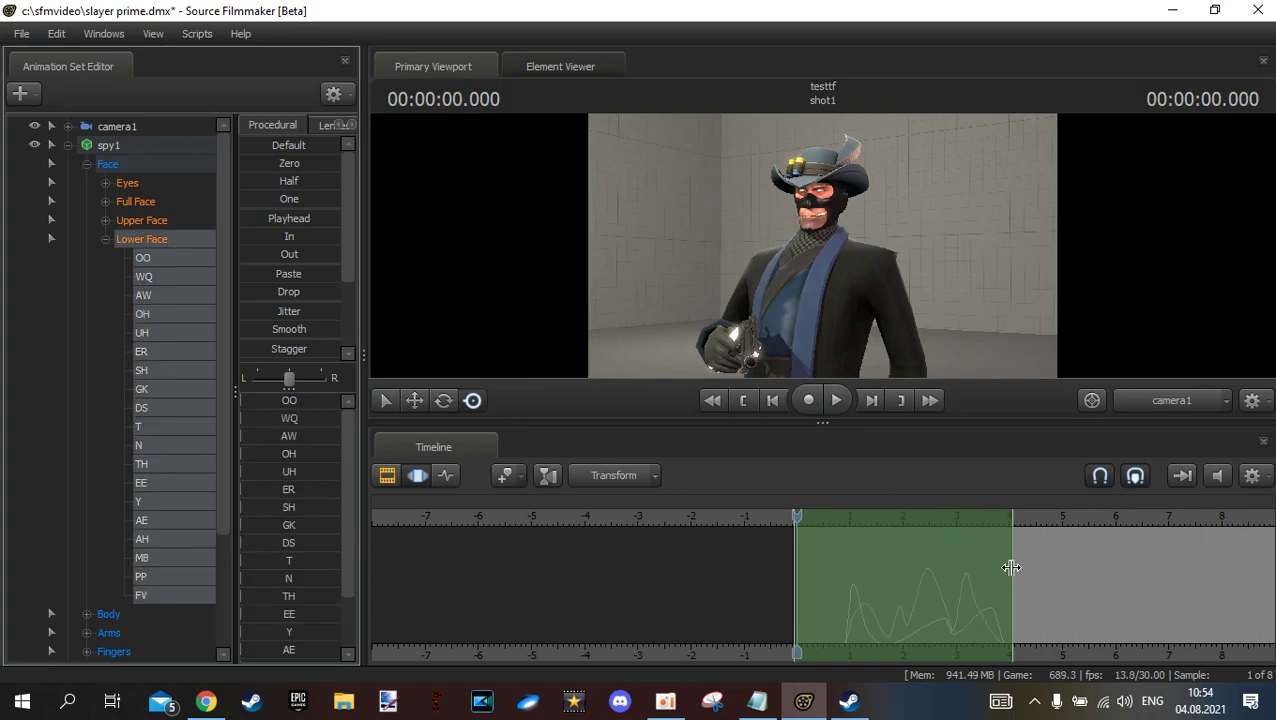
pyautogui.moveTo(1011, 566); pyautogui.dragTo(950, 568)
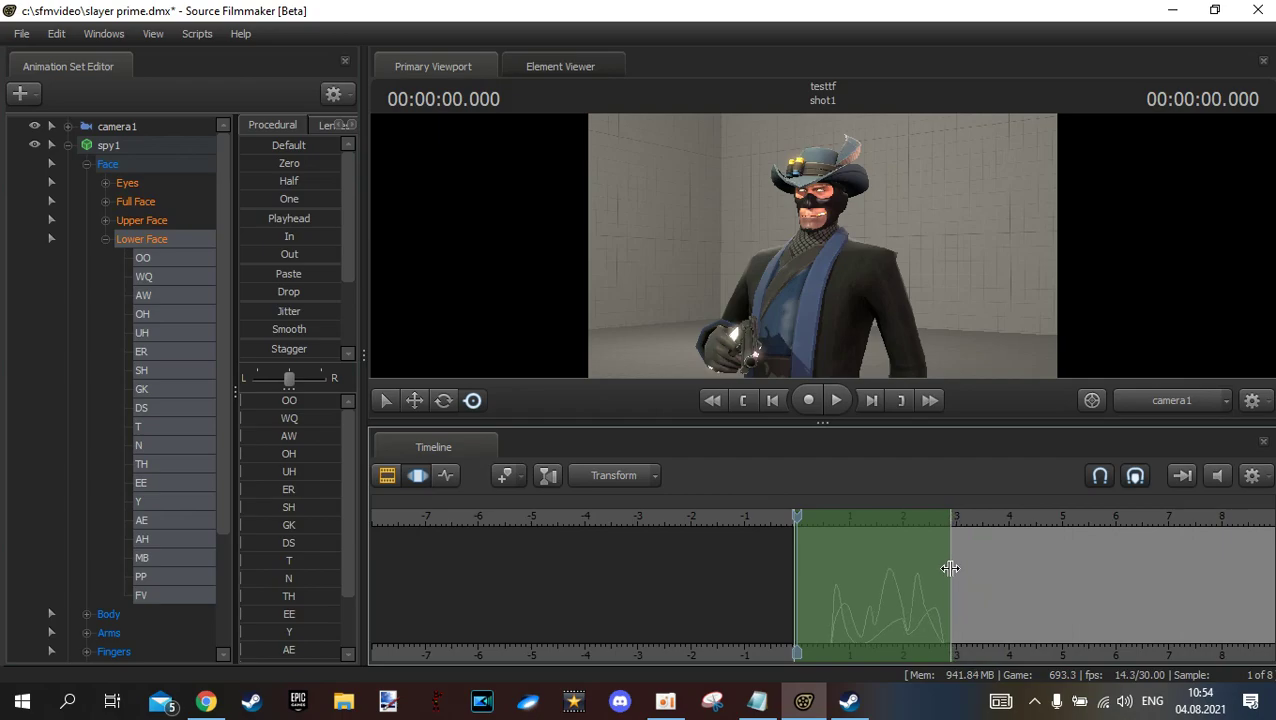
pyautogui.click(833, 404)
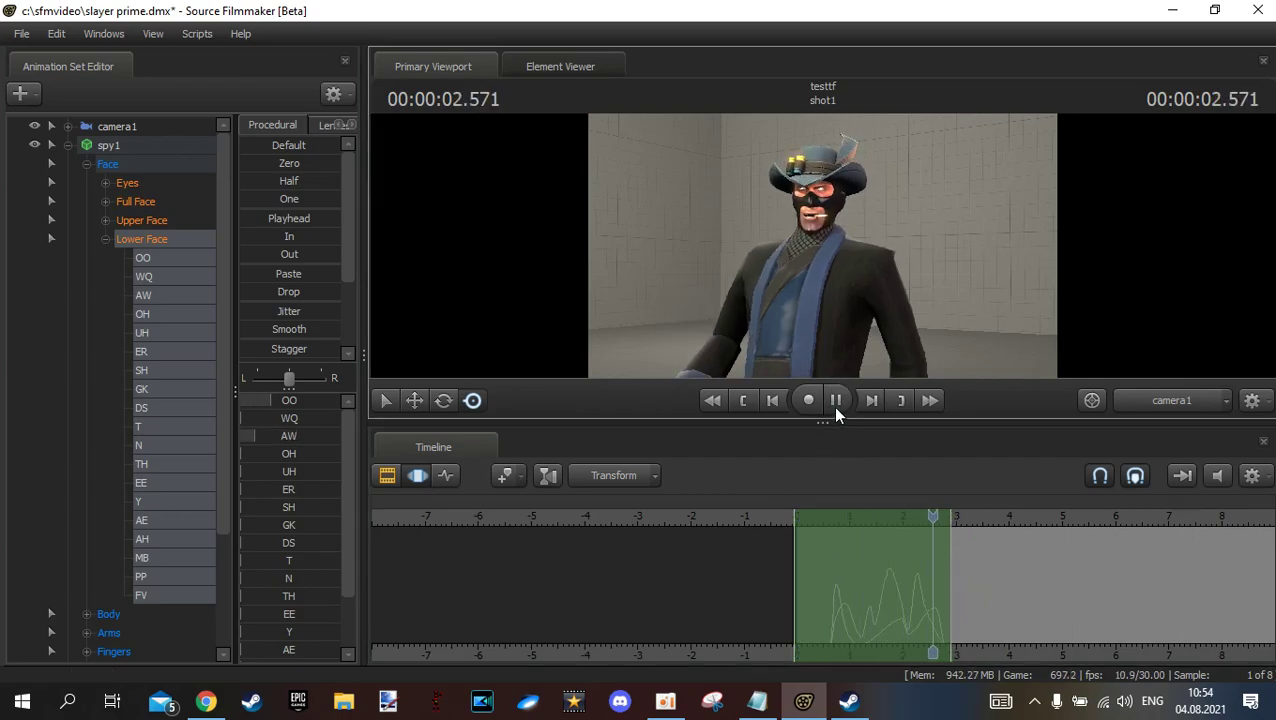
pyautogui.click(836, 409)
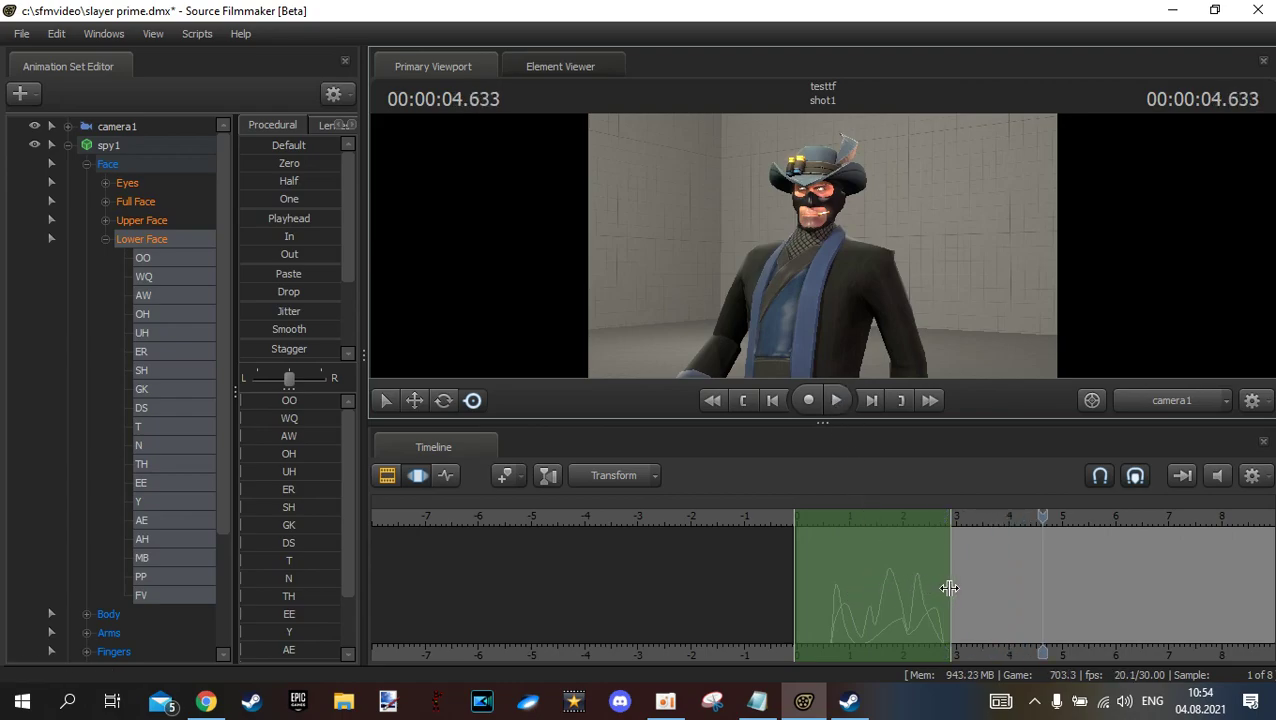
pyautogui.moveTo(949, 588); pyautogui.dragTo(928, 590)
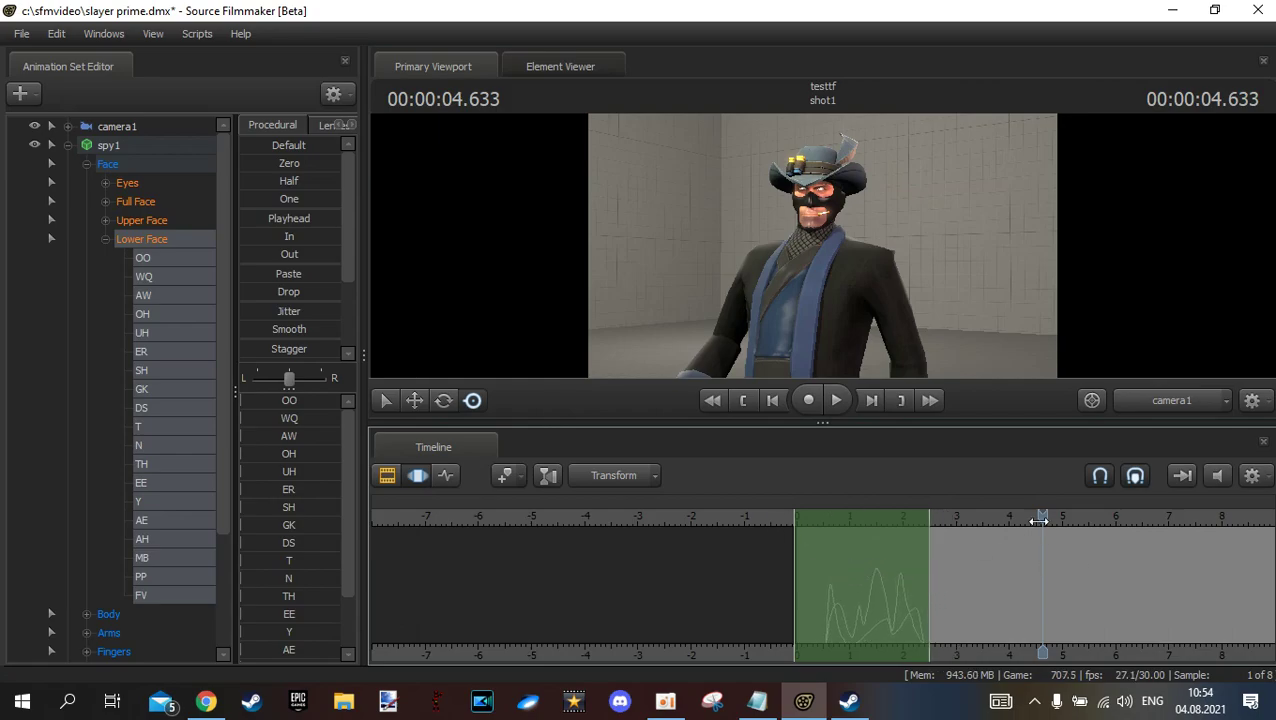
# Apply the Smooth preset to the Lower Face samples in the selected range from 0 to about 2.5 s
pyautogui.moveTo(1040, 518); pyautogui.dragTo(875, 529)
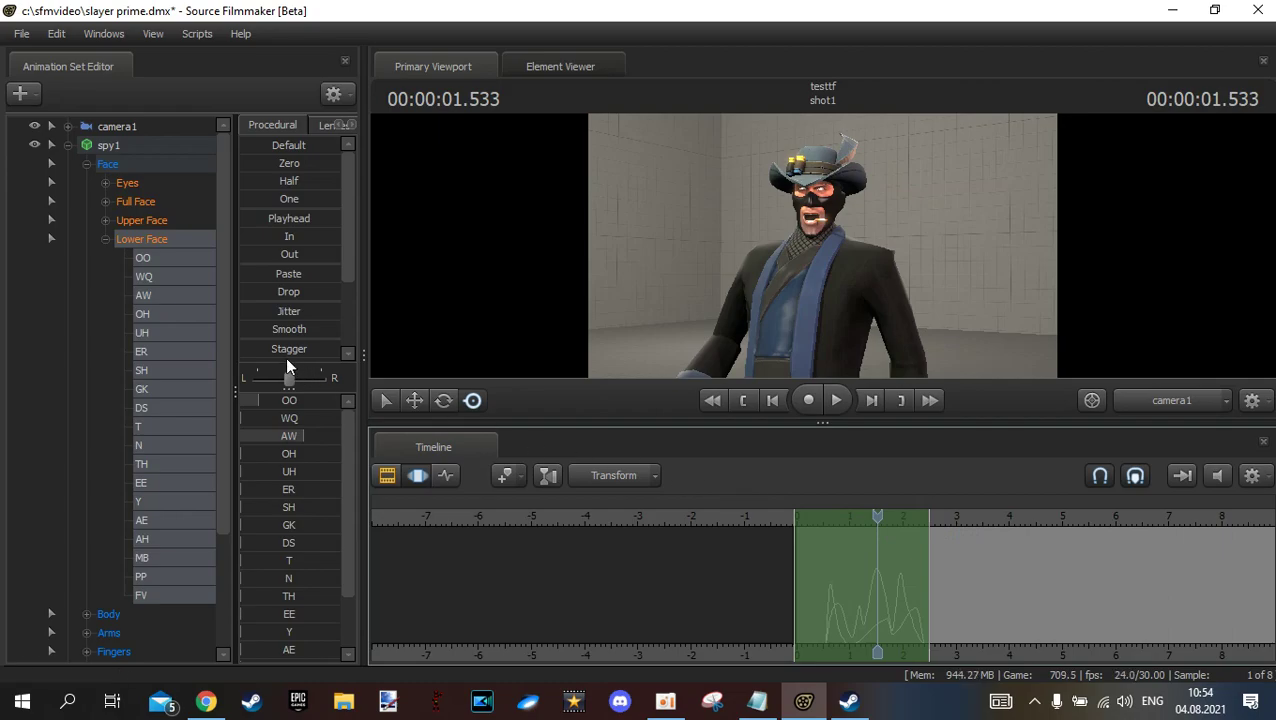
pyautogui.click(262, 335)
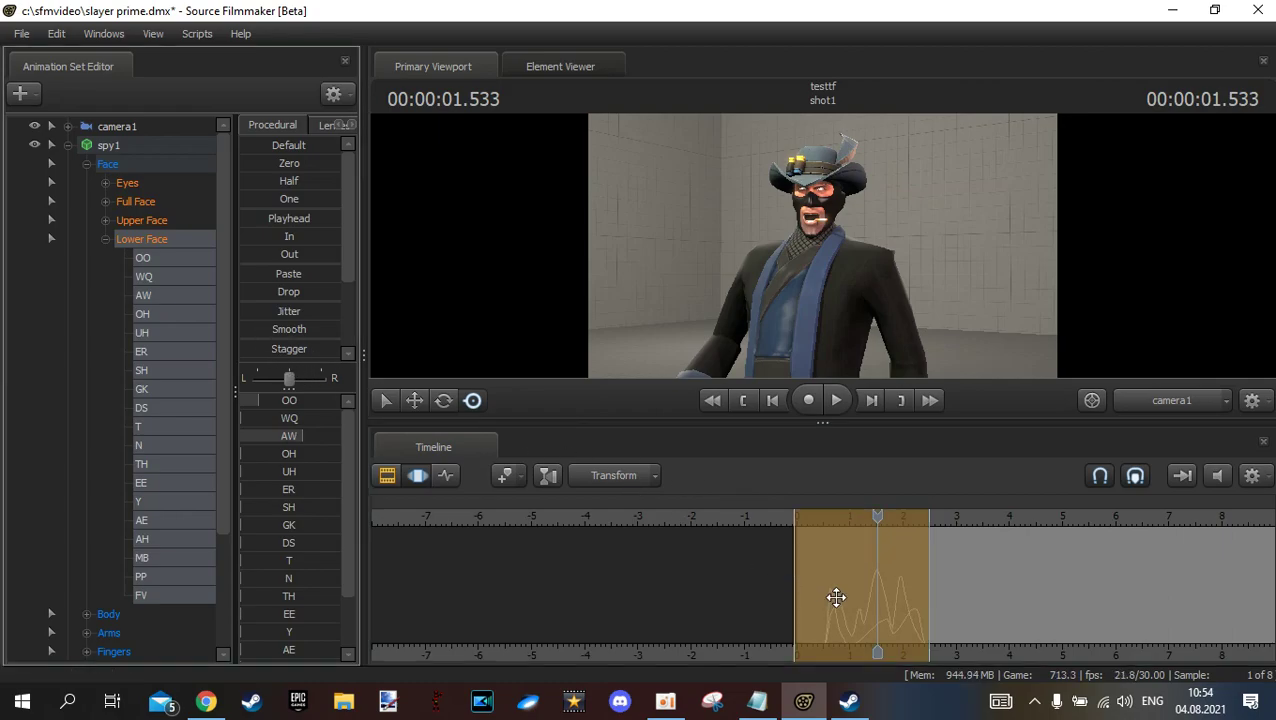
pyautogui.click(925, 586)
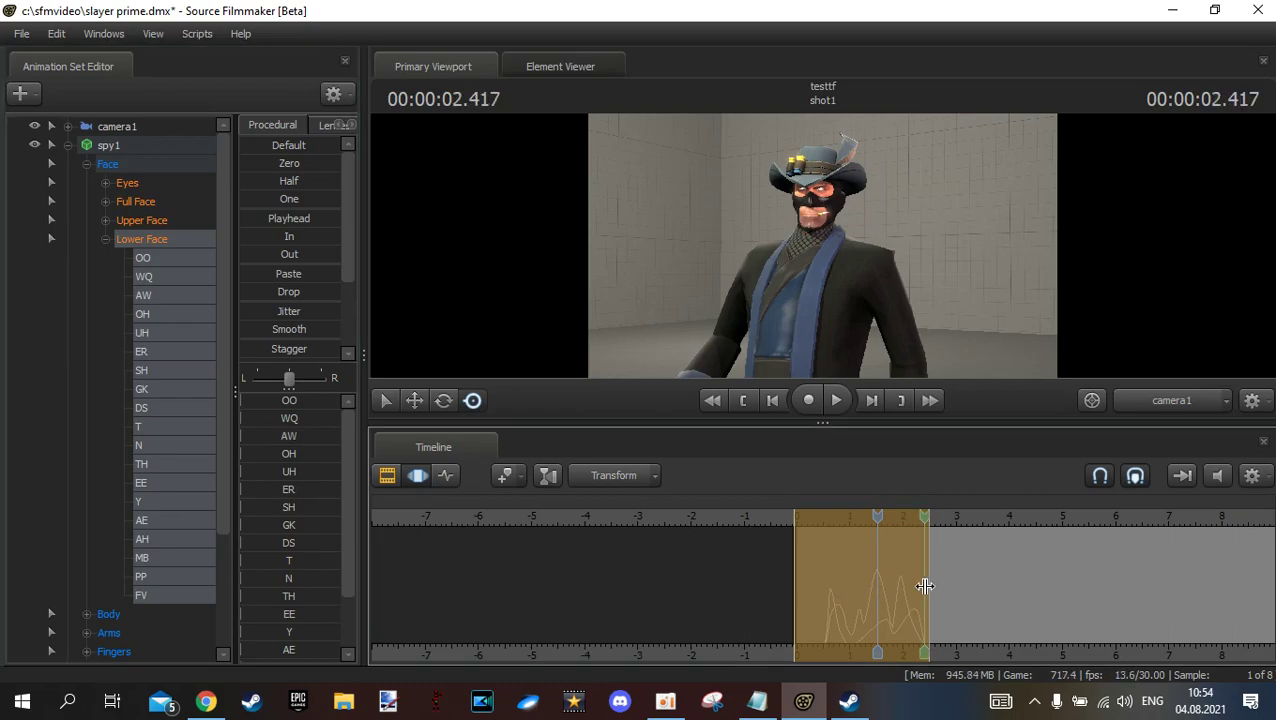
# Copy the Lower Face samples between about 1.35 s and 2.25 s and paste them over the range from about 2.4 s to 3.35 s
pyautogui.moveTo(925, 586); pyautogui.dragTo(969, 593)
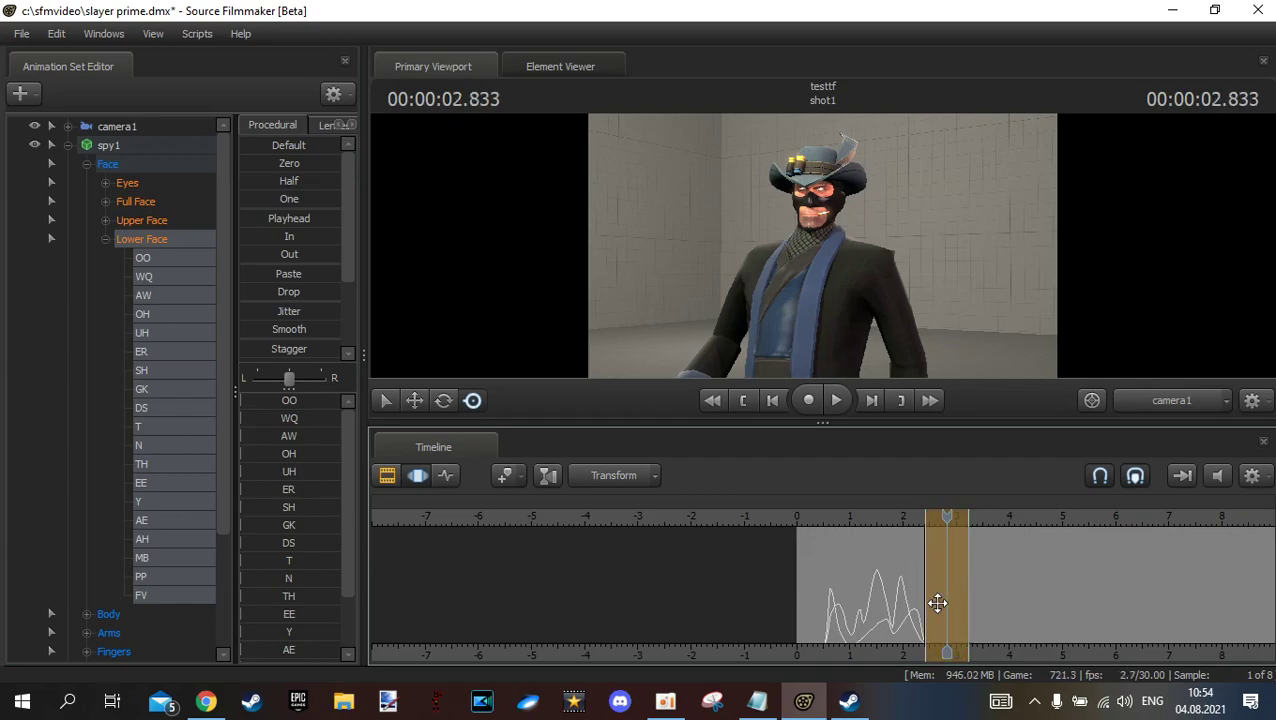
pyautogui.moveTo(882, 595); pyautogui.dragTo(916, 587)
pyautogui.click(893, 585)
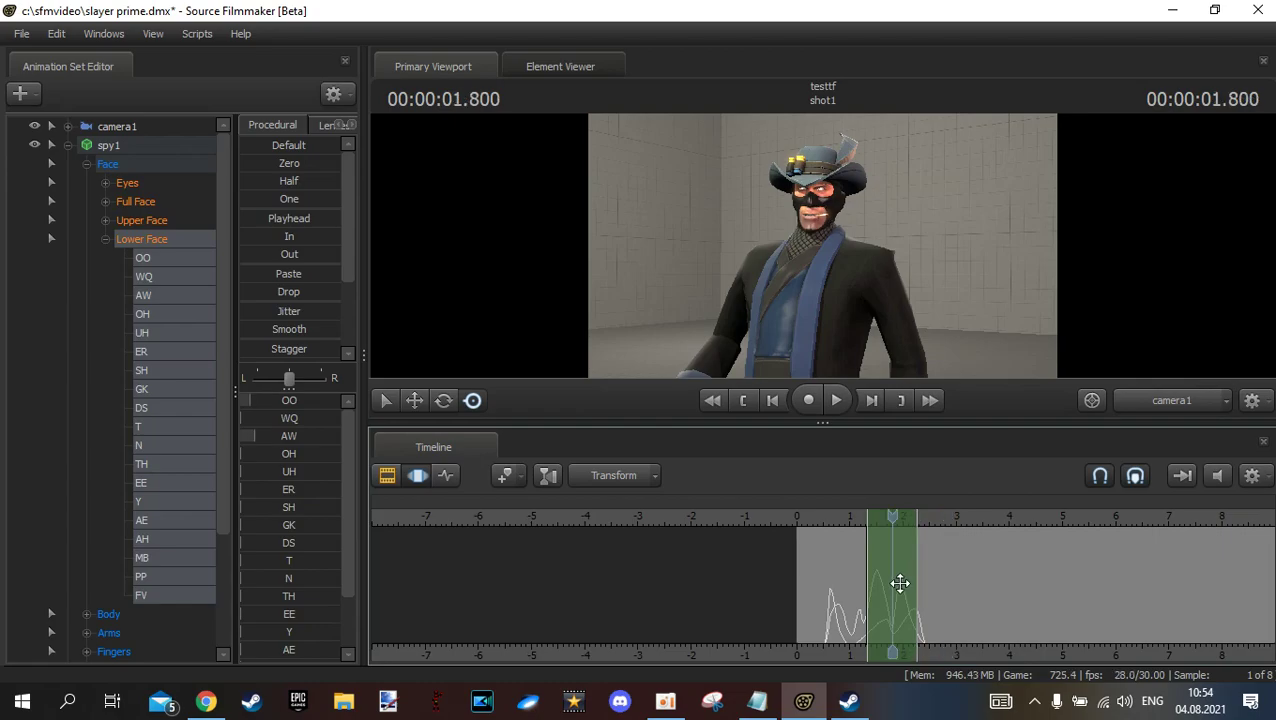
pyautogui.rightClick(898, 584)
pyautogui.click(963, 372)
pyautogui.moveTo(889, 552); pyautogui.dragTo(948, 561)
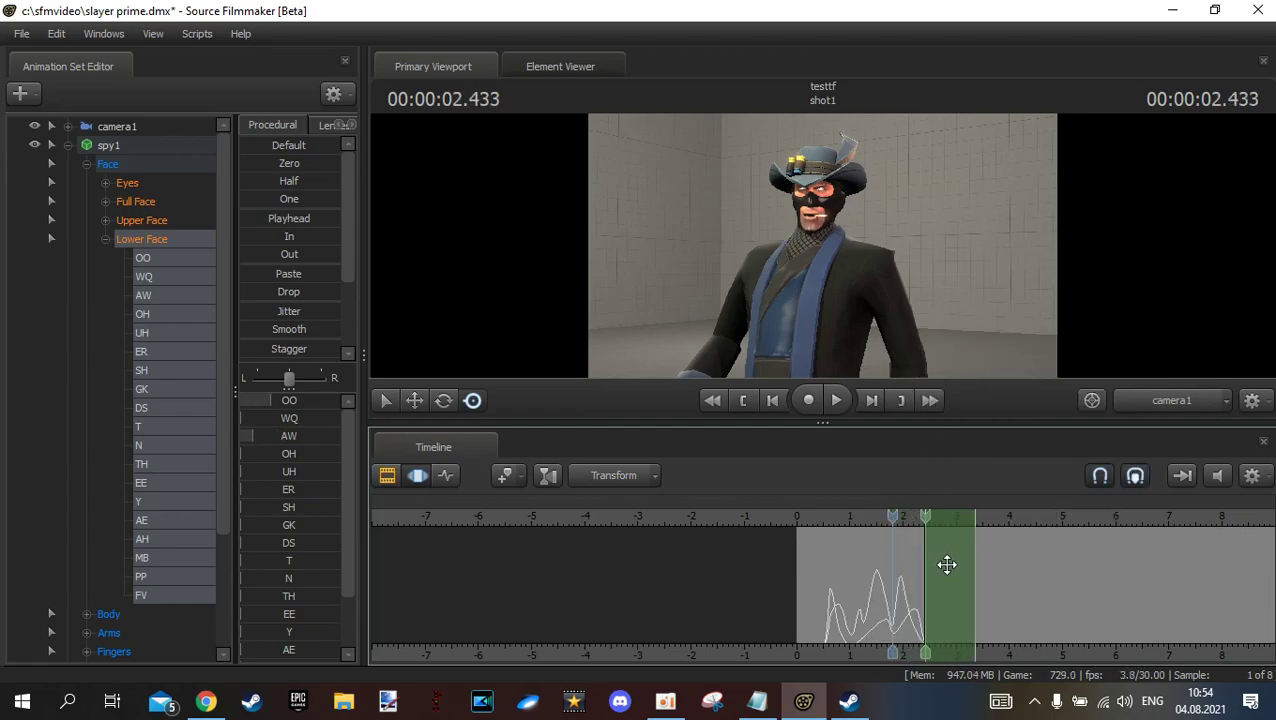
pyautogui.rightClick(948, 565)
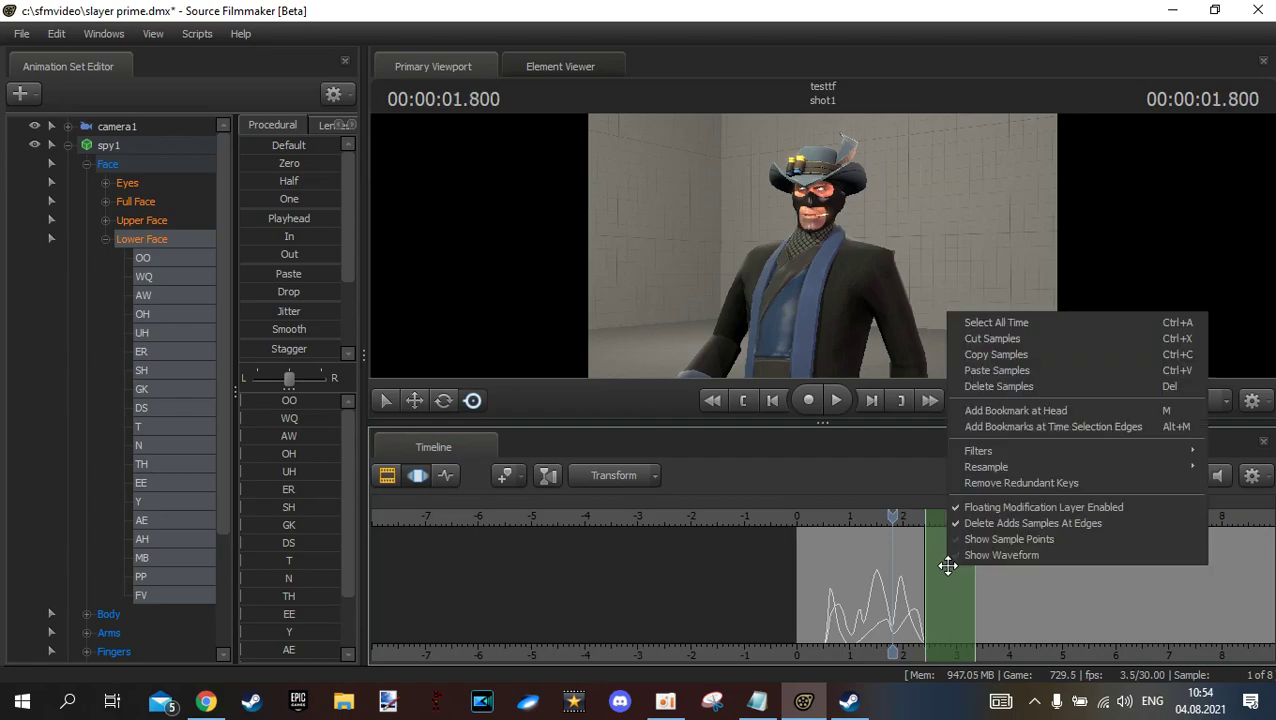
pyautogui.click(993, 371)
# Smooth the seam between the original and pasted samples, from about 2.25 s to 2.55 s
pyautogui.moveTo(920, 561); pyautogui.dragTo(931, 578)
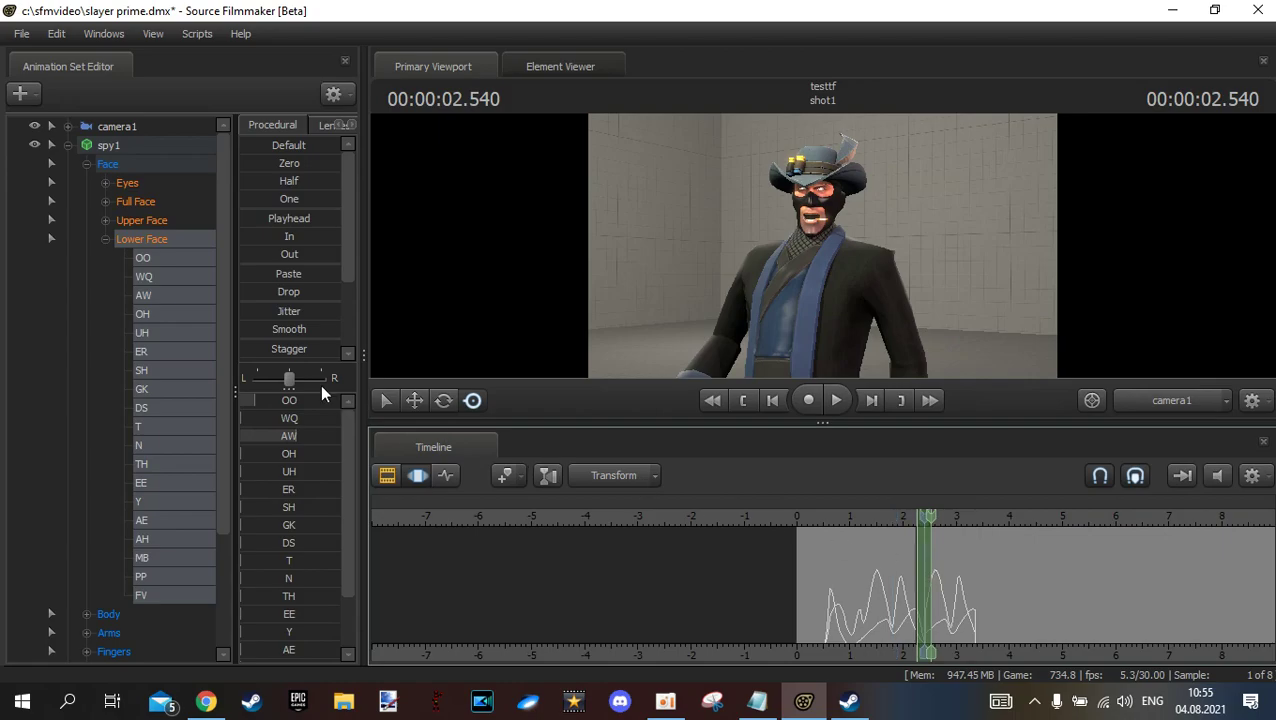
pyautogui.click(265, 331)
pyautogui.moveTo(265, 331); pyautogui.dragTo(280, 331)
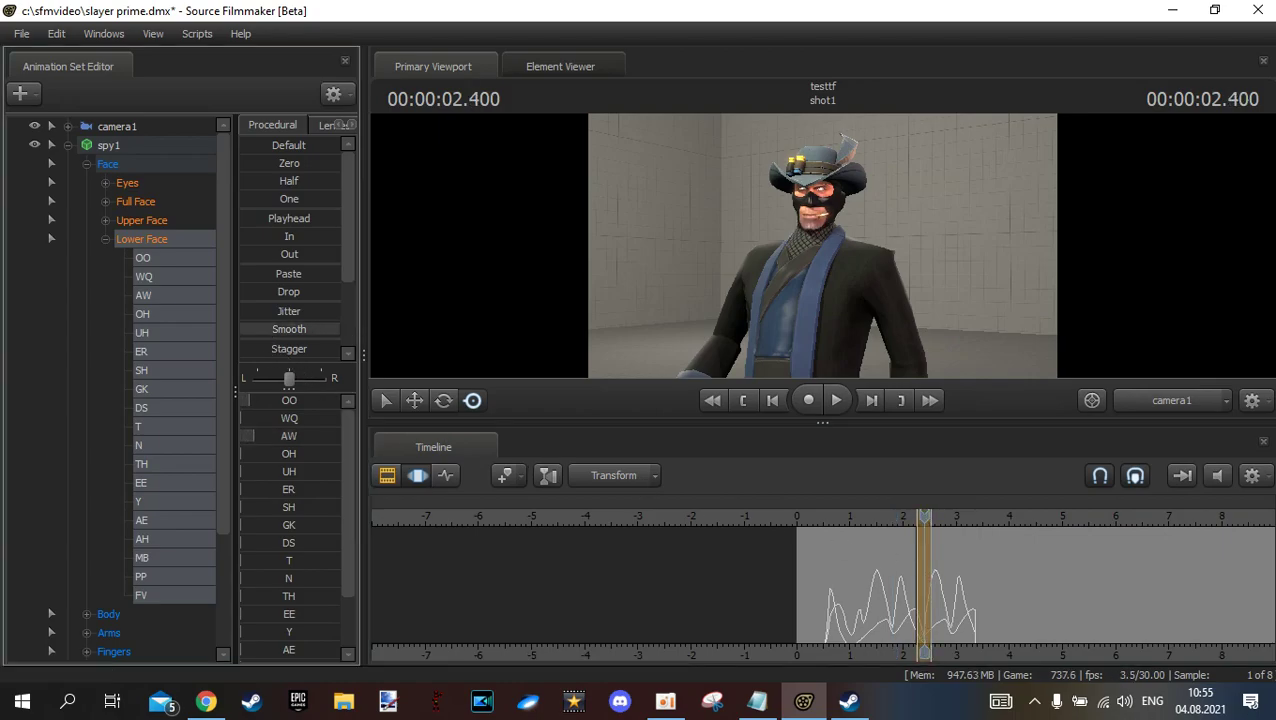
# Select the Lower Face samples from 0 to about 3.5 s and compress them to end at about 3.3 s
pyautogui.moveTo(798, 564); pyautogui.dragTo(982, 589)
pyautogui.click(889, 567)
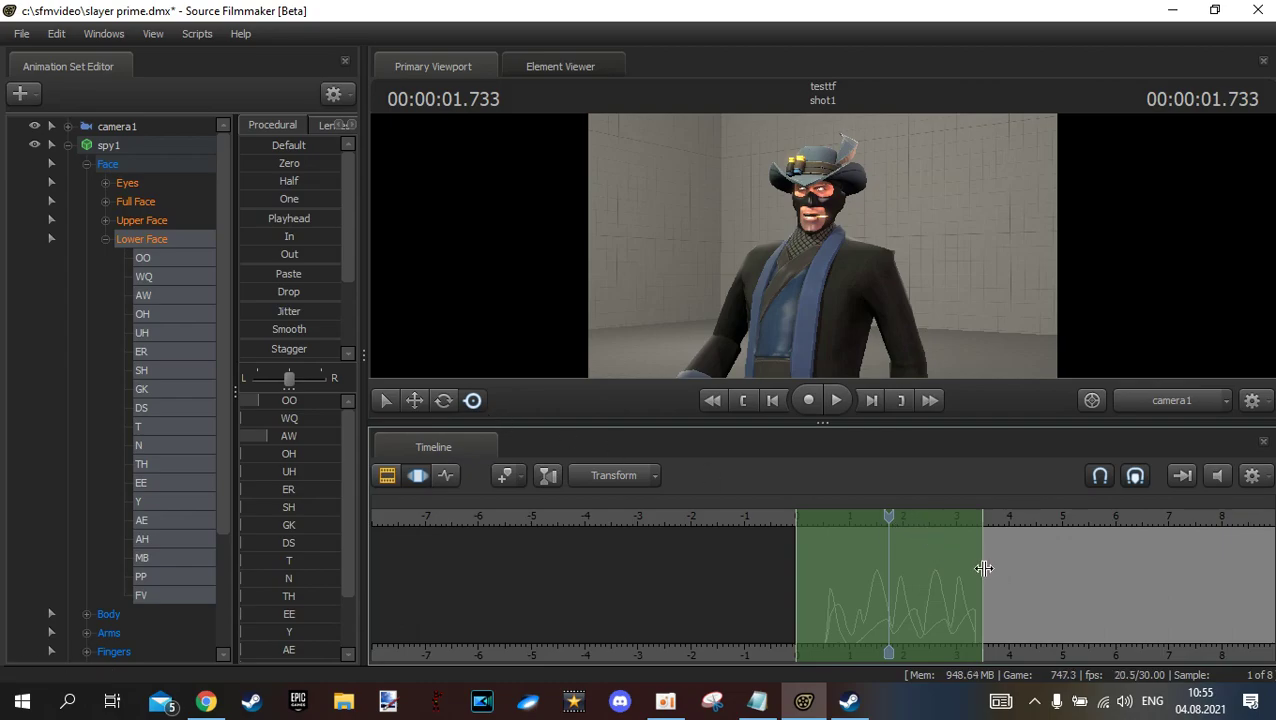
pyautogui.moveTo(982, 568); pyautogui.dragTo(972, 569)
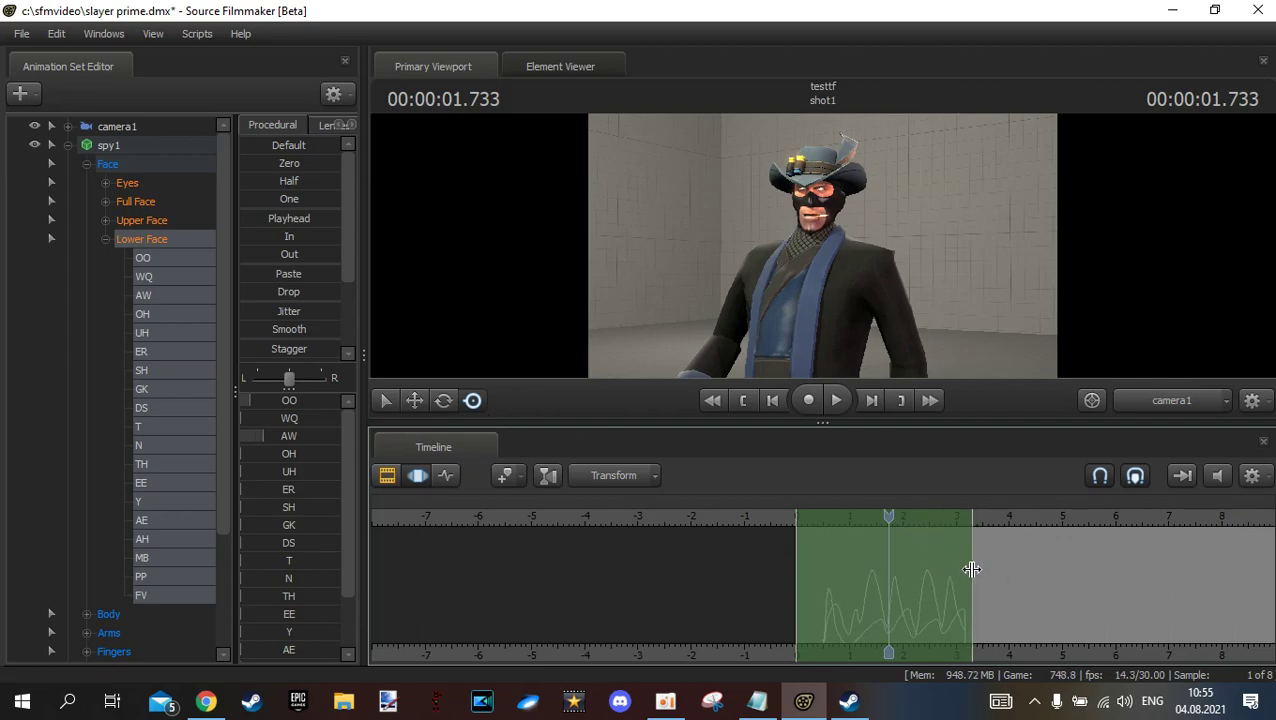
# Play the shot from its start, and play it again in the Clip Editor from about 0.7 s alongside the dialog clip
pyautogui.click(746, 400)
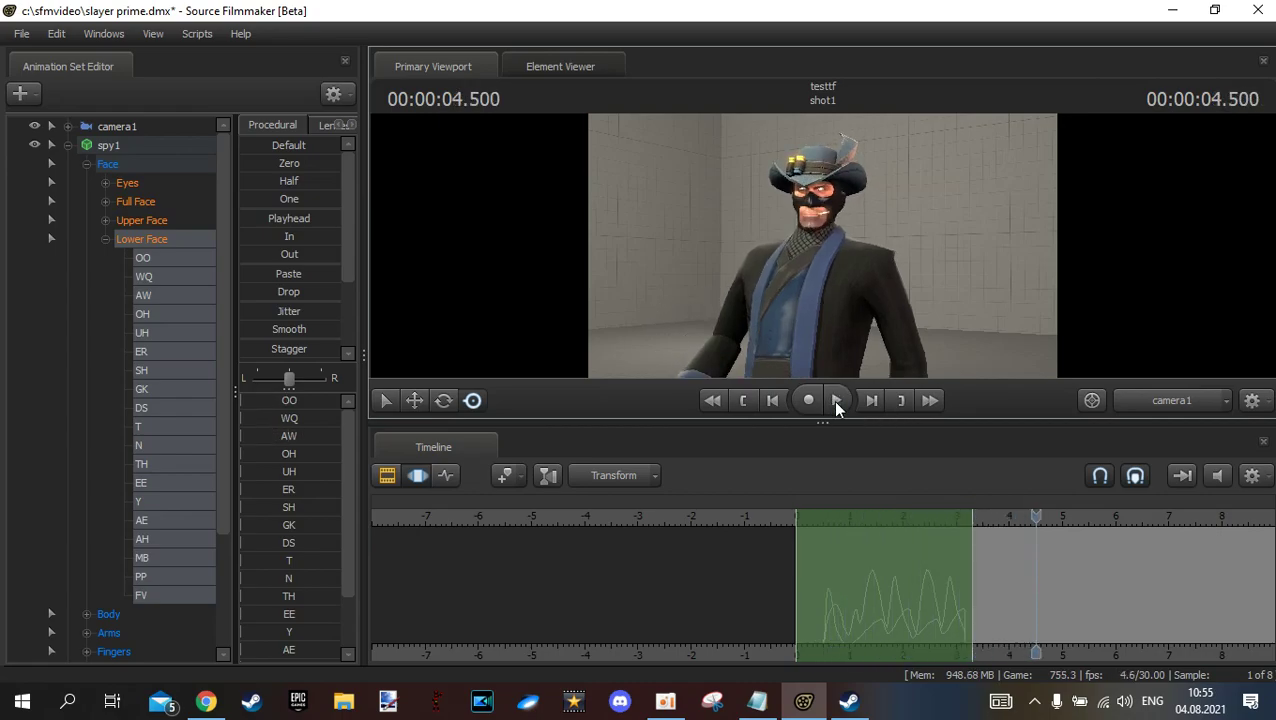
pyautogui.click(388, 476)
pyautogui.moveTo(1036, 516); pyautogui.dragTo(800, 553)
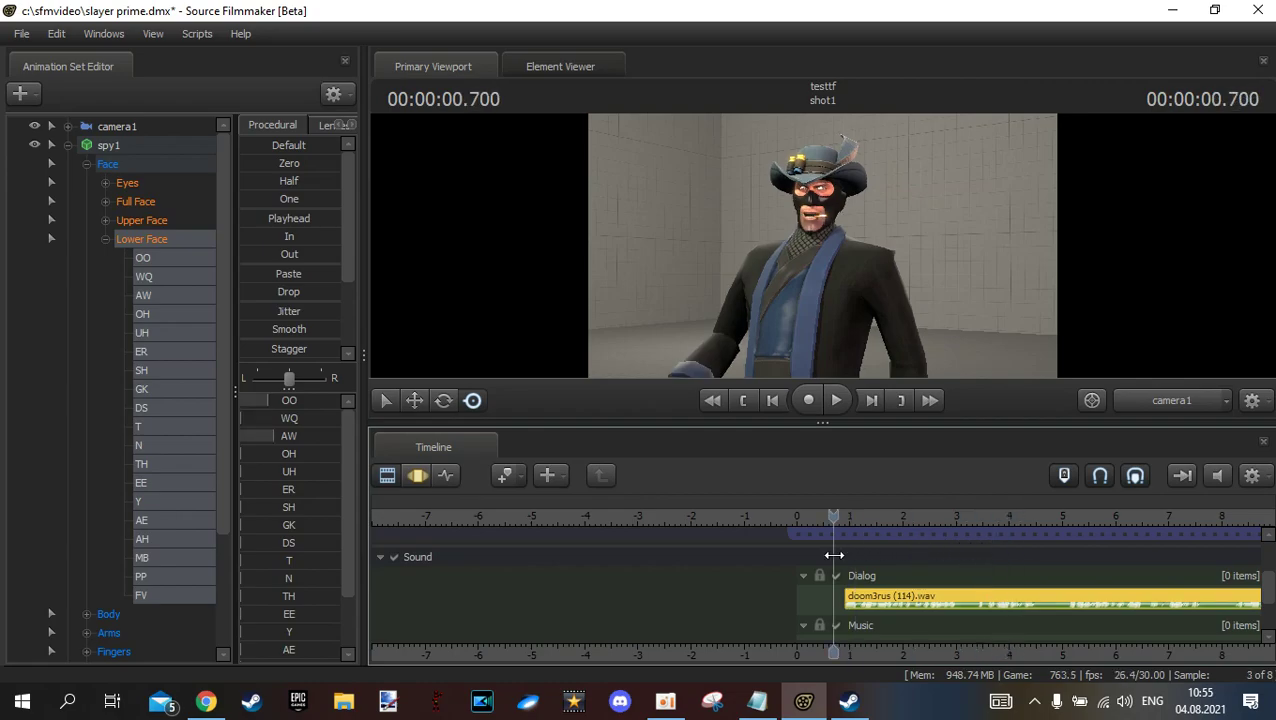
pyautogui.click(832, 402)
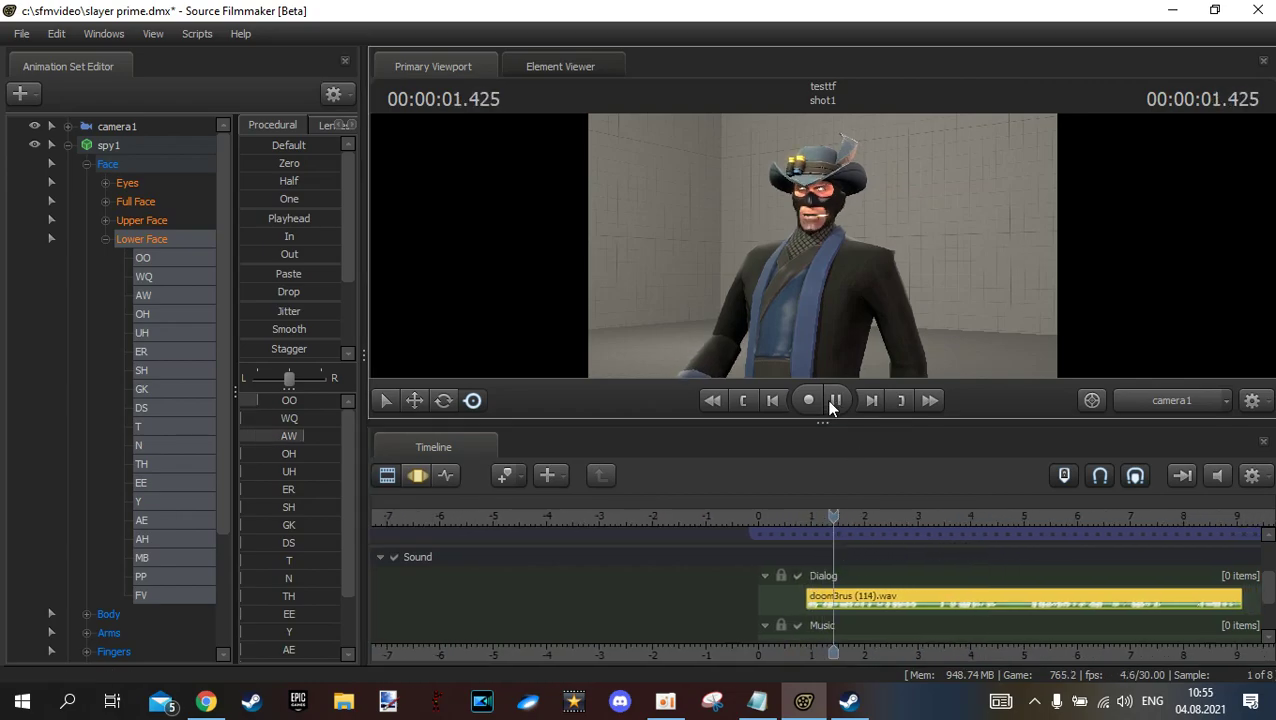
pyautogui.click(834, 401)
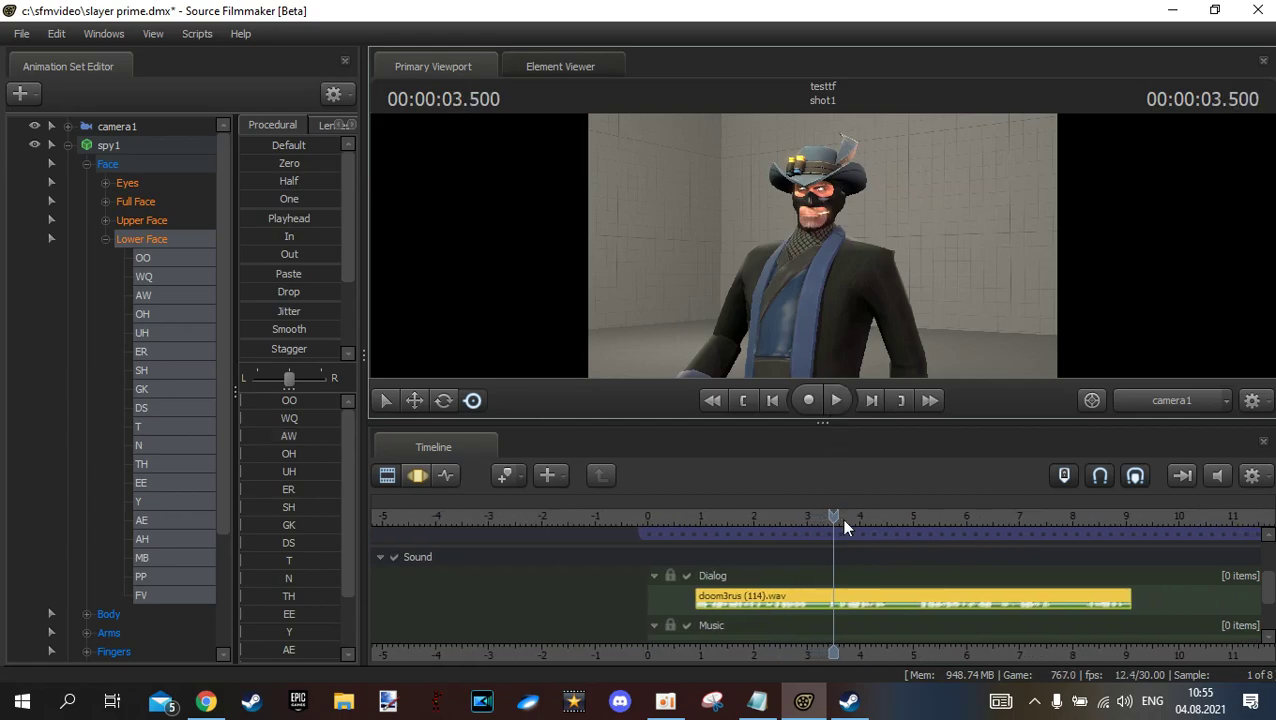
# Split the doom3rus (114).wav dialog clip at 3.2 s and delete only the part after the cut
pyautogui.moveTo(838, 517); pyautogui.dragTo(814, 517)
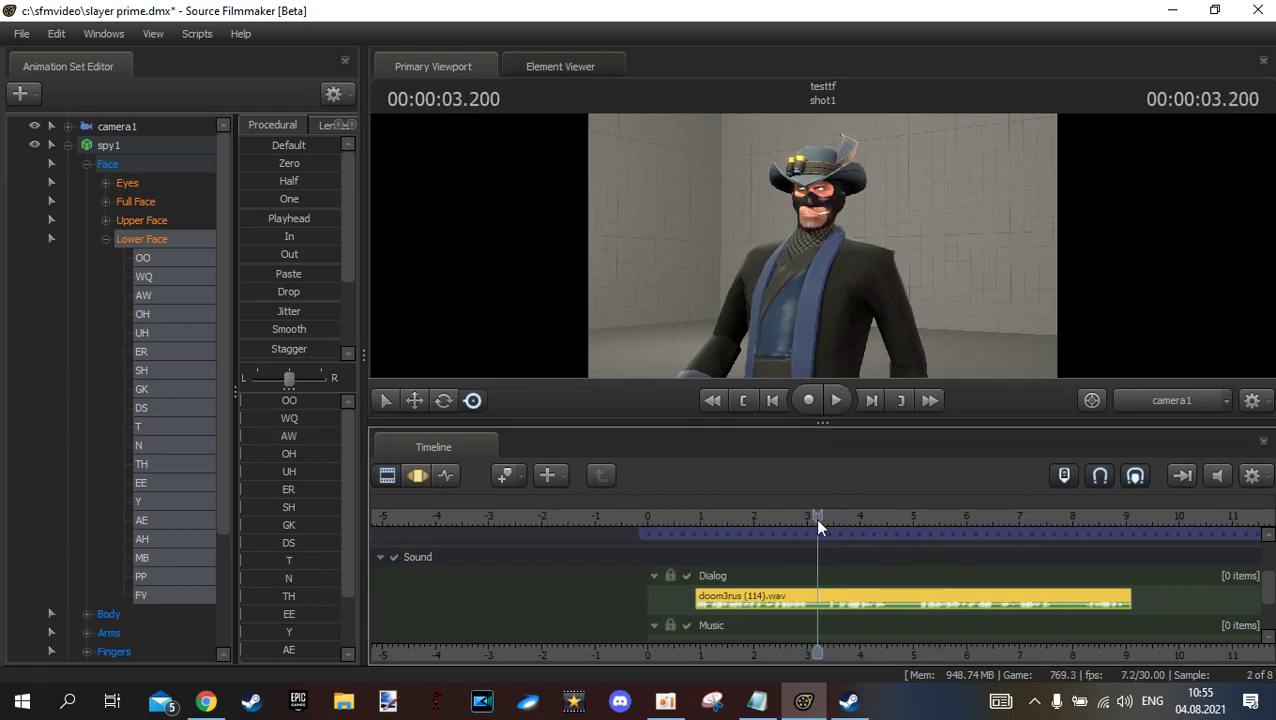
pyautogui.keyDown('ctrl'); pyautogui.click(884, 594); pyautogui.keyUp('ctrl')
pyautogui.rightClick(883, 593)
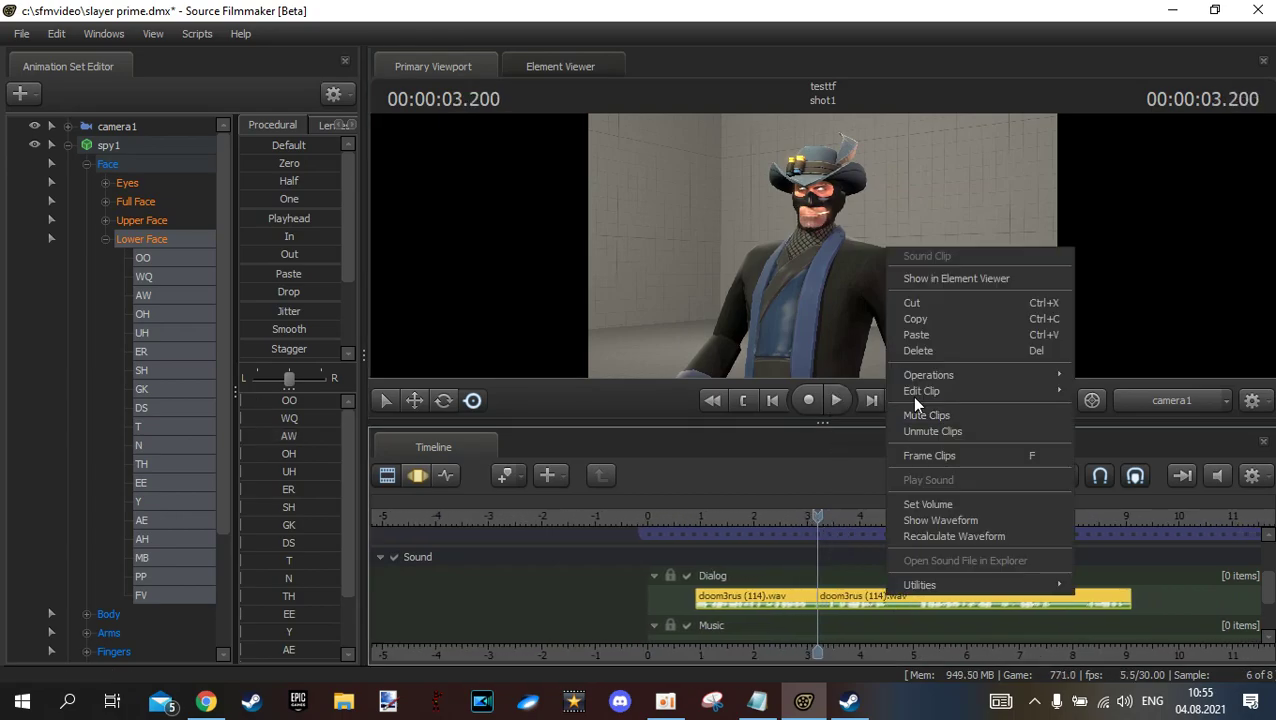
pyautogui.click(919, 348)
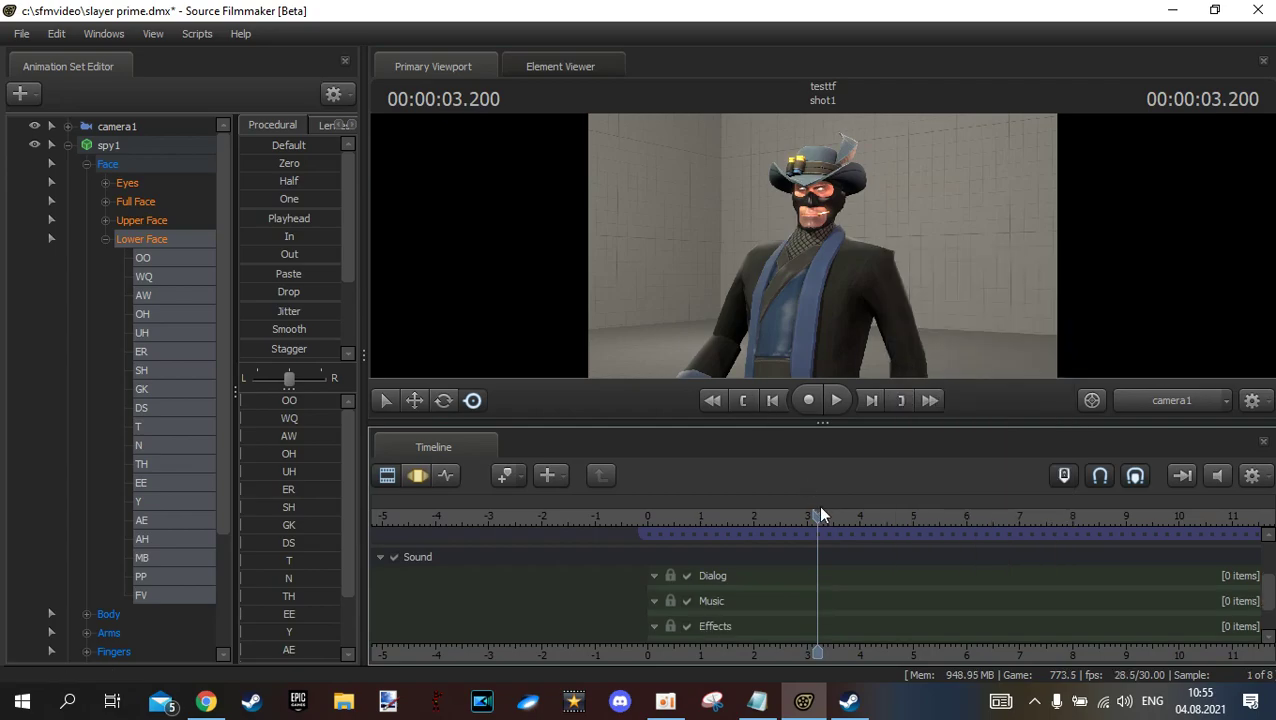
pyautogui.click(859, 595)
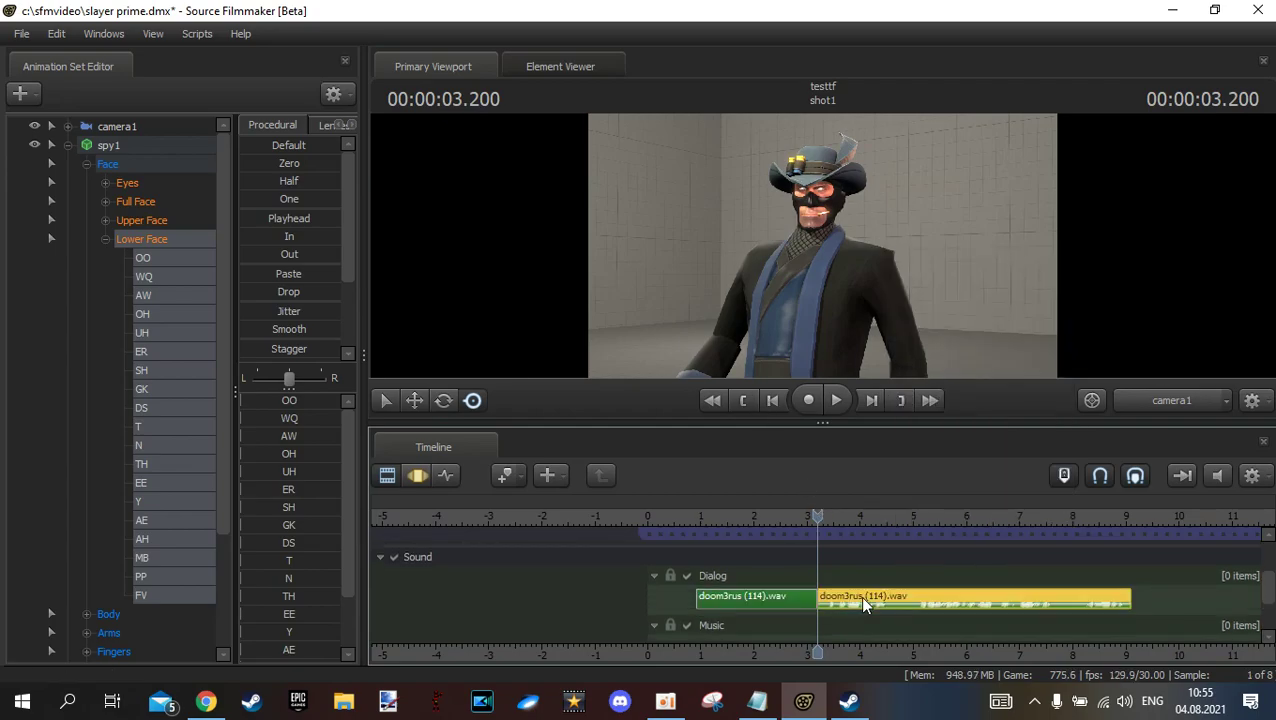
pyautogui.rightClick(859, 596)
pyautogui.click(876, 350)
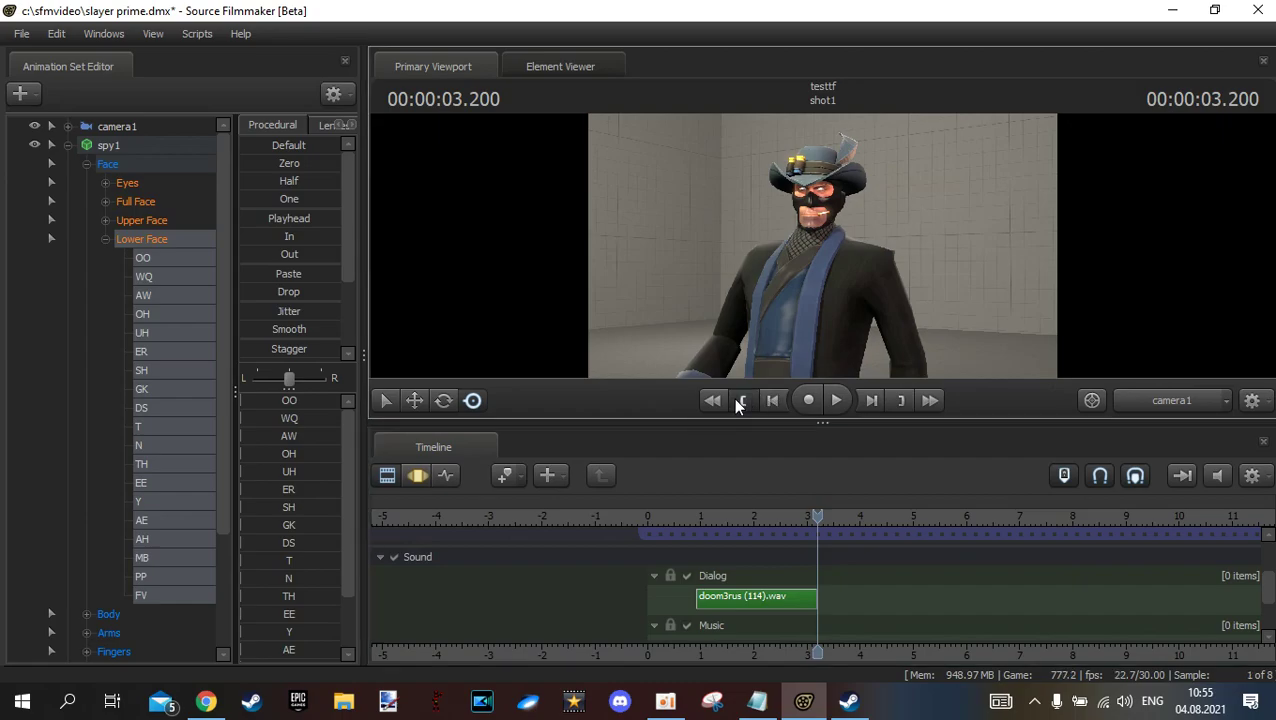
# Deselect the Lower Face controls and play the shot from its start to check the lip sync against the trimmed dialog
pyautogui.click(772, 400)
pyautogui.click(156, 240)
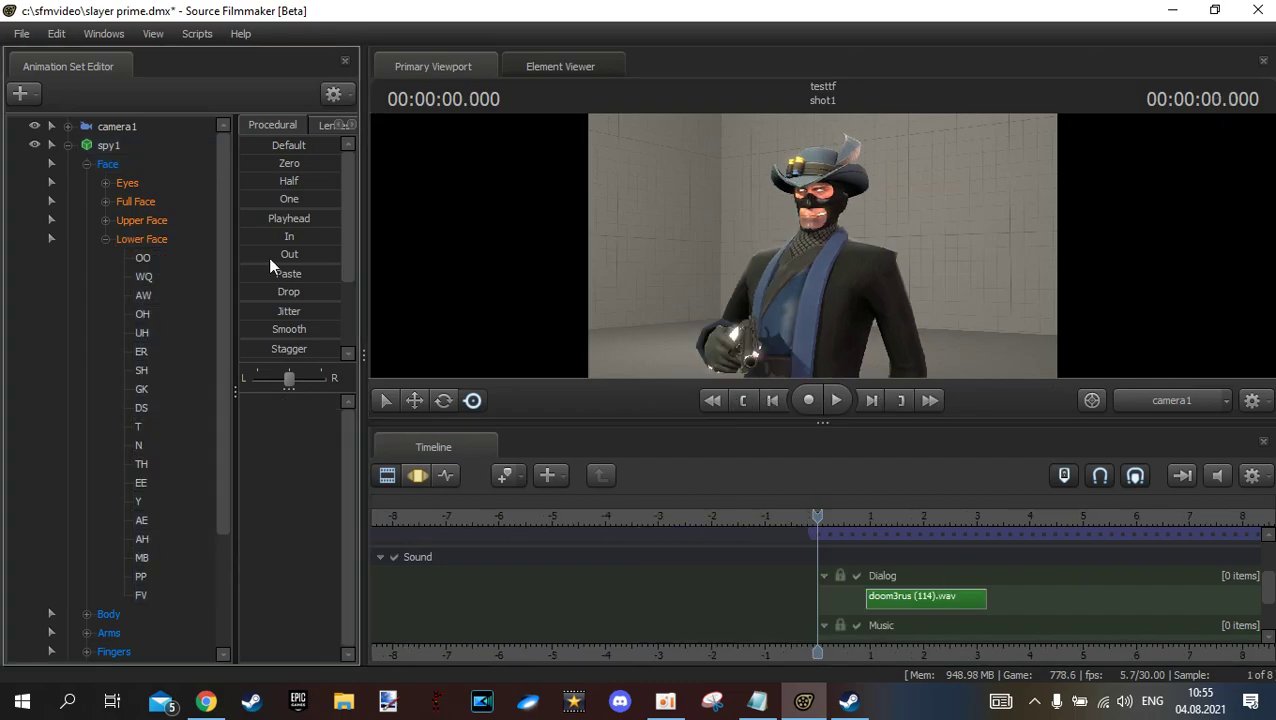
pyautogui.click(834, 400)
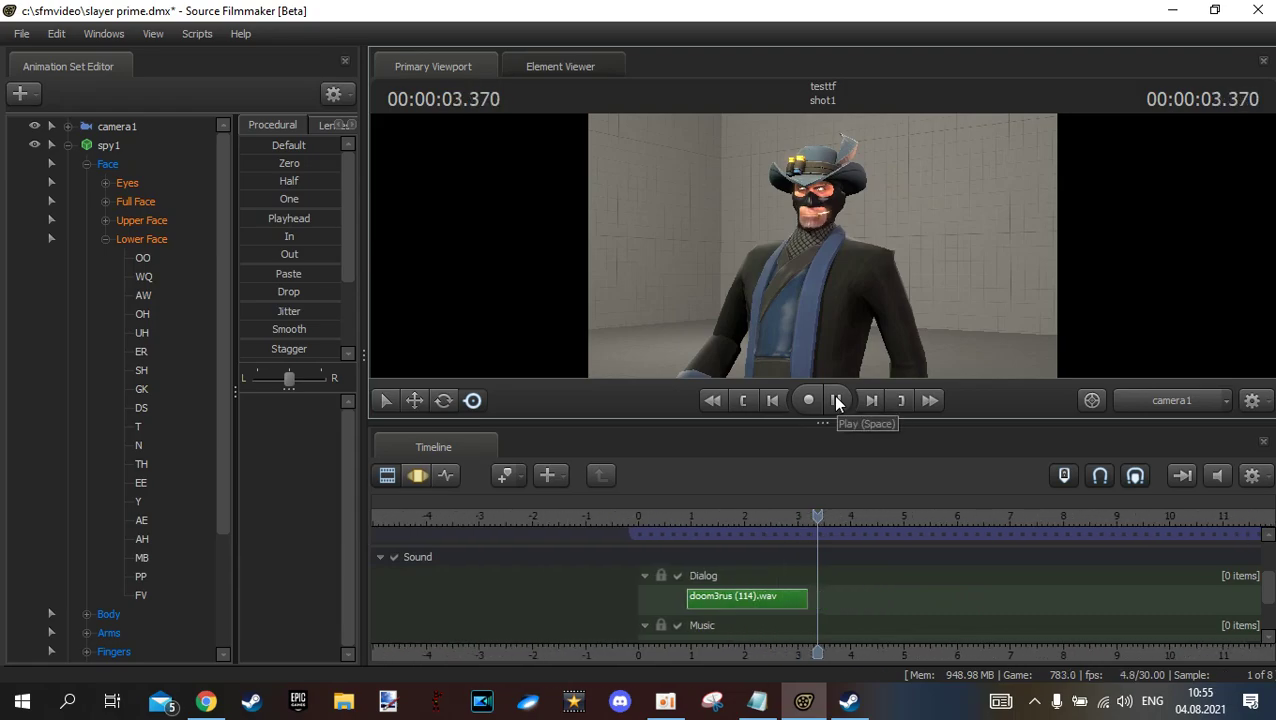
# Stop playback, return to the start of the shot and collapse the spy1 controls
pyautogui.click(836, 400)
pyautogui.click(743, 400)
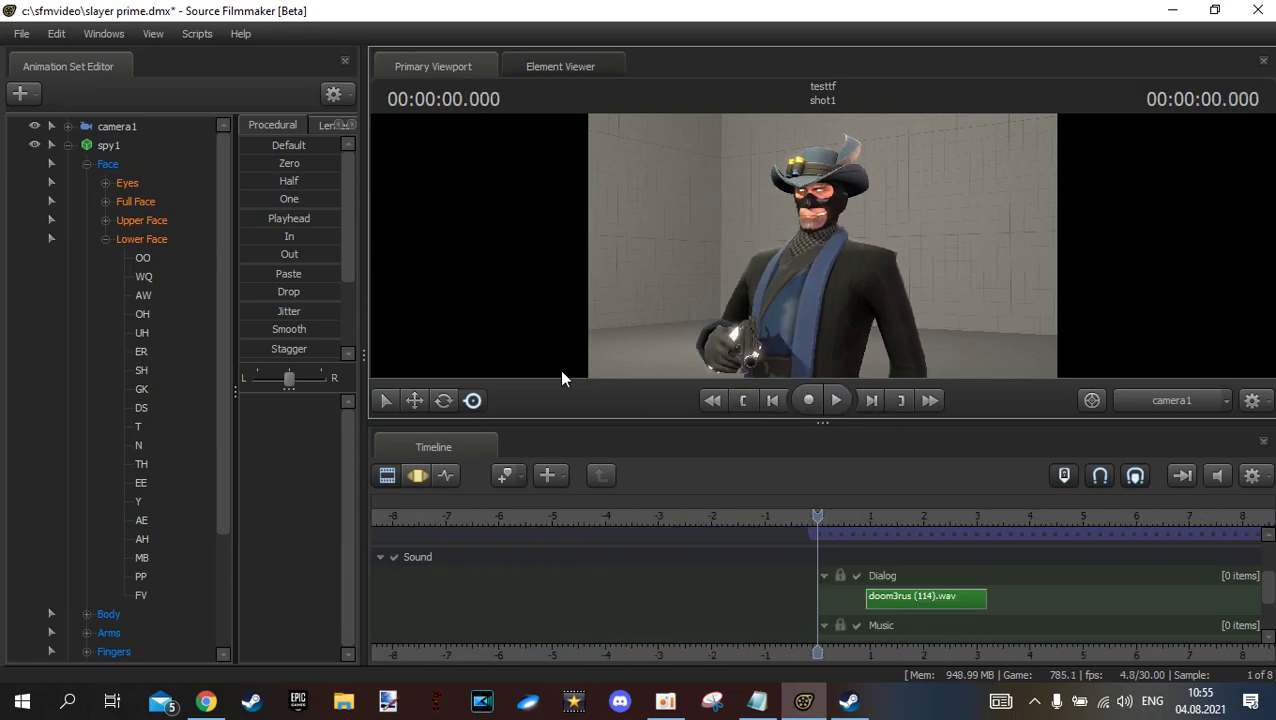
pyautogui.click(68, 146)
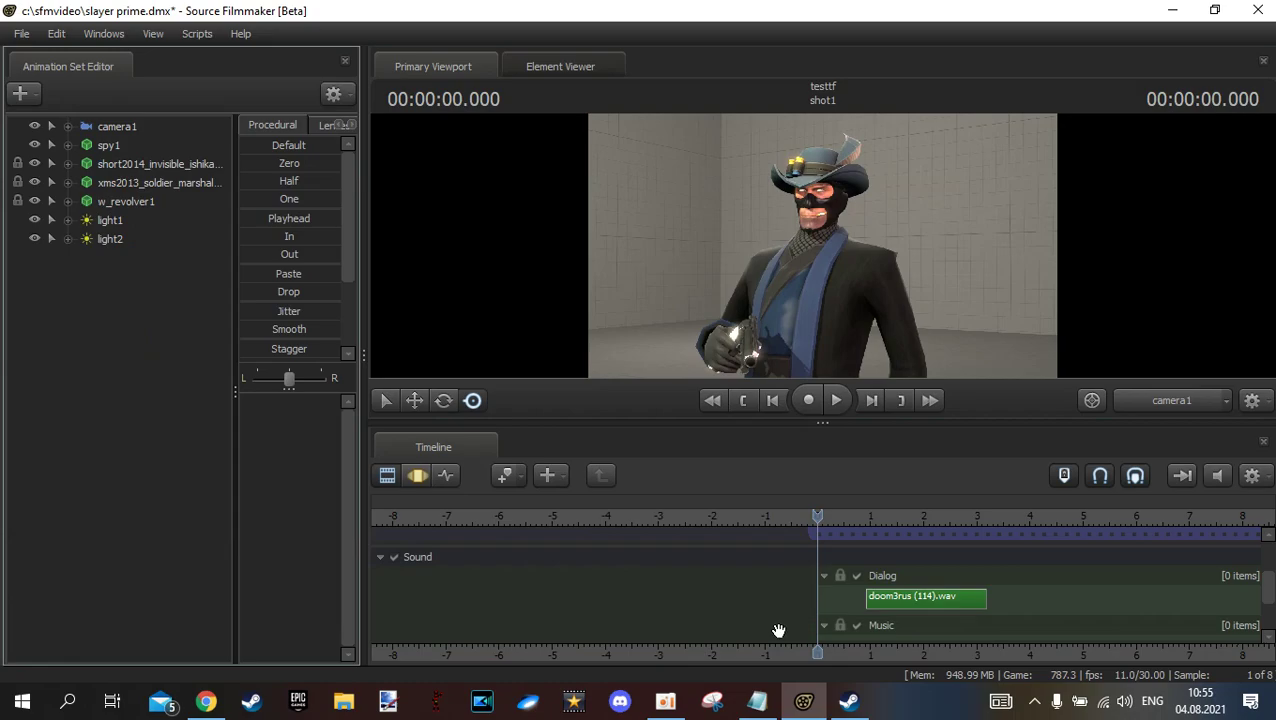
# Switch to Notepad and highlight the notes on smoothing the face, followed by section 3 on adding more sound files
pyautogui.click(757, 701)
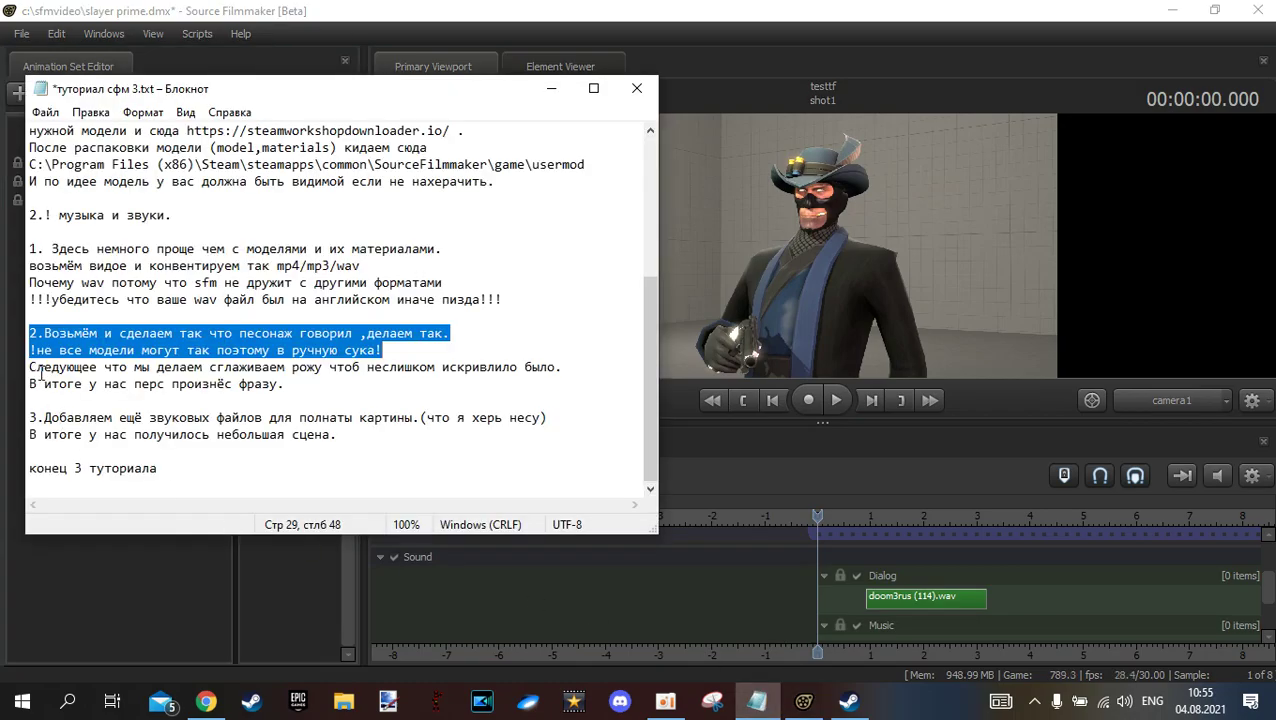
pyautogui.moveTo(33, 367); pyautogui.dragTo(297, 396)
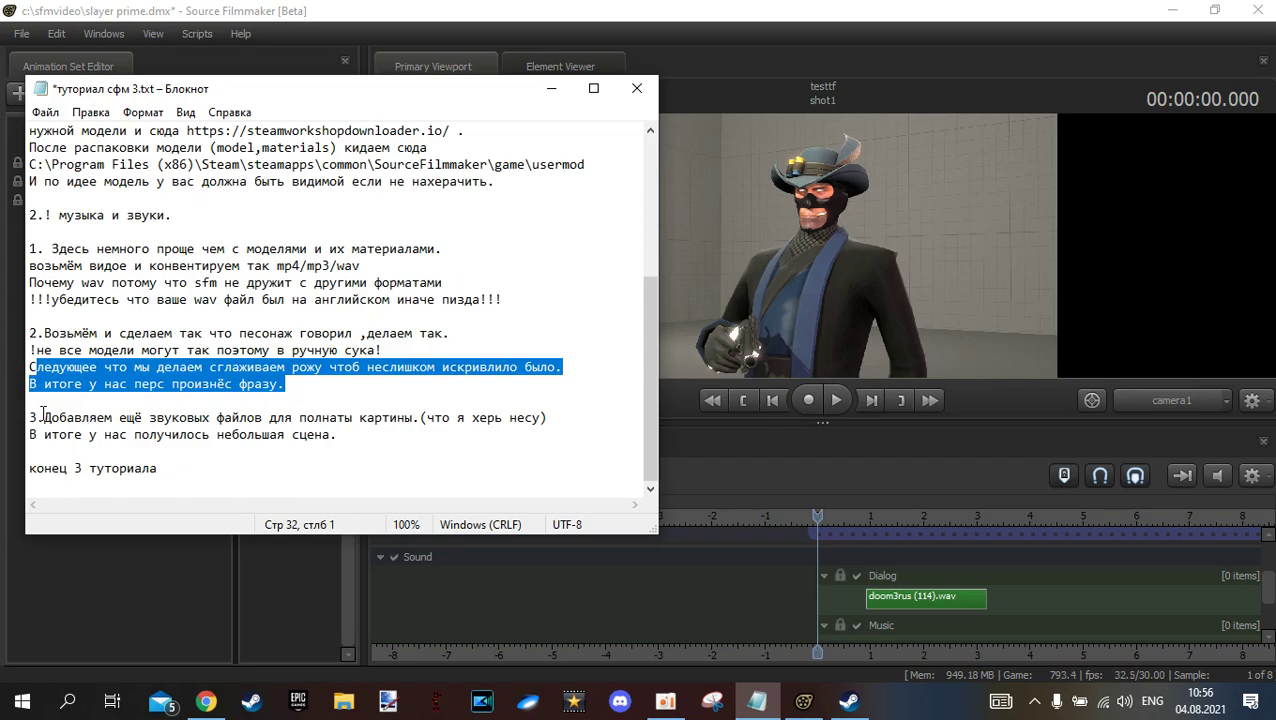
pyautogui.moveTo(37, 418); pyautogui.dragTo(403, 430)
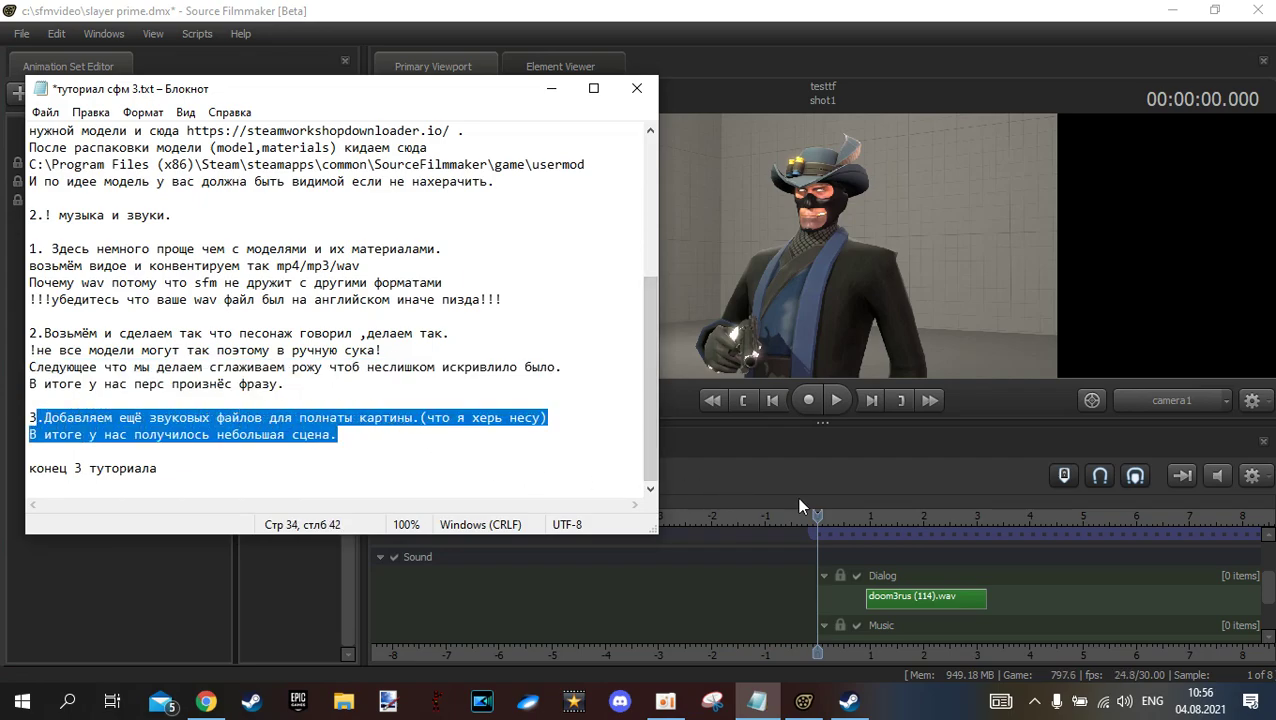
# Start adding a clip to the Music track in Source Filmmaker, limiting the WAV sounds to the tf mod and the filter "weapon revolver"
pyautogui.click(826, 632)
pyautogui.rightClick(825, 637)
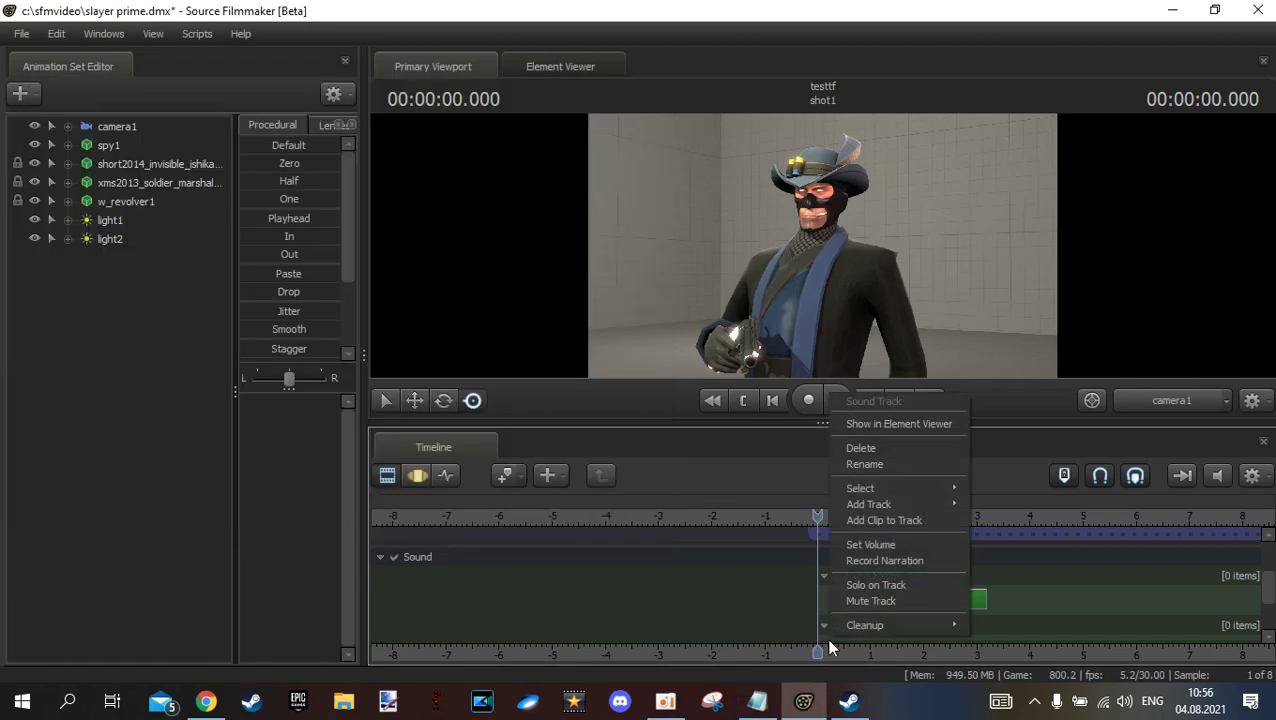
pyautogui.click(868, 520)
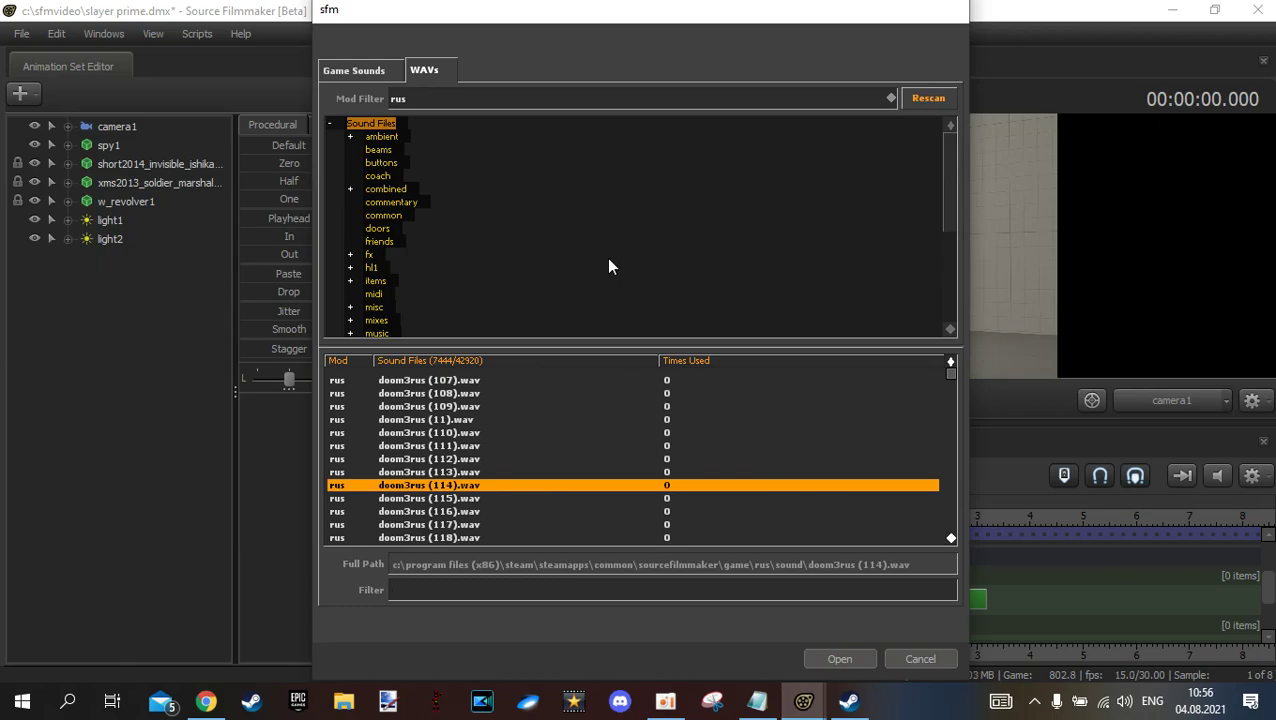
pyautogui.click(549, 102)
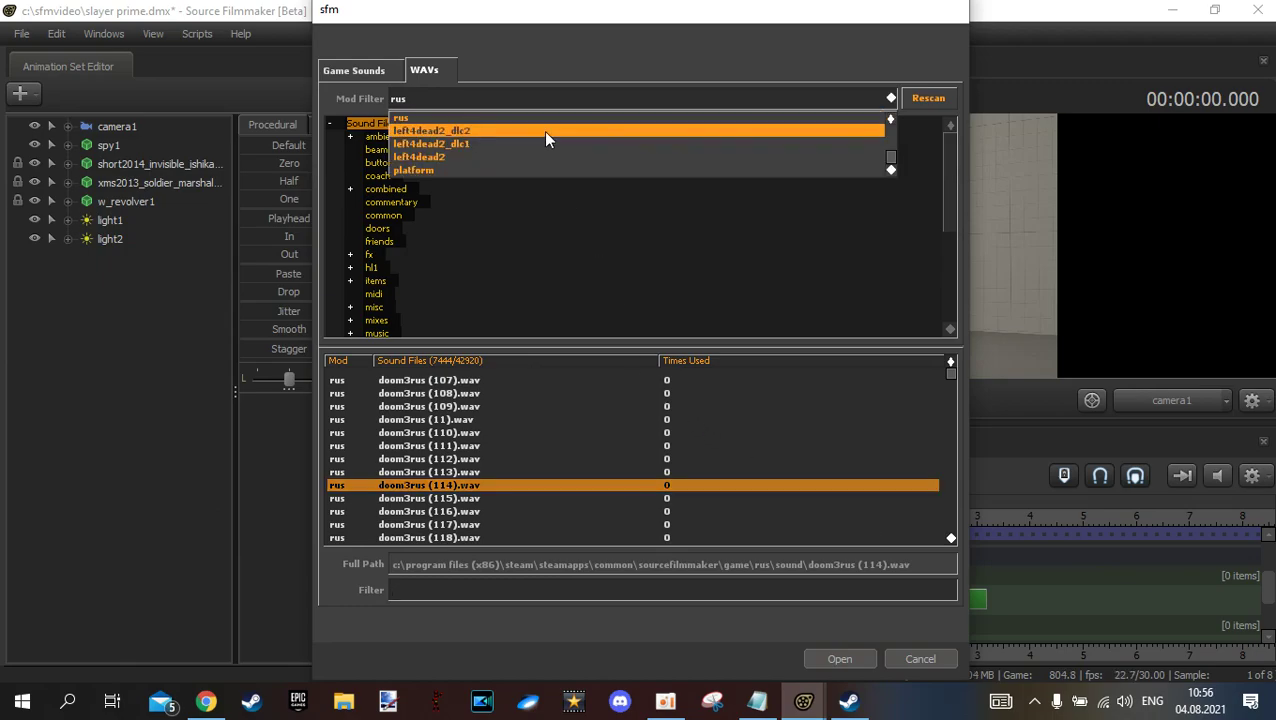
pyautogui.scroll(5, 545, 139)
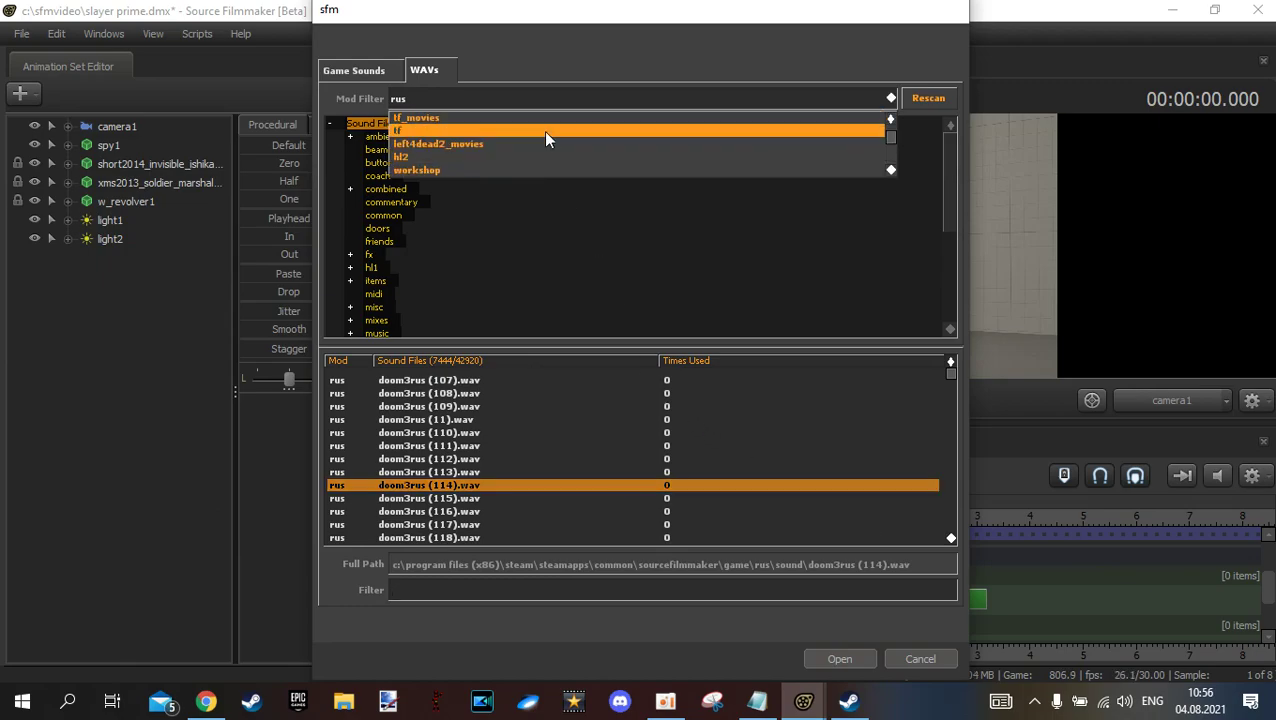
pyautogui.click(545, 131)
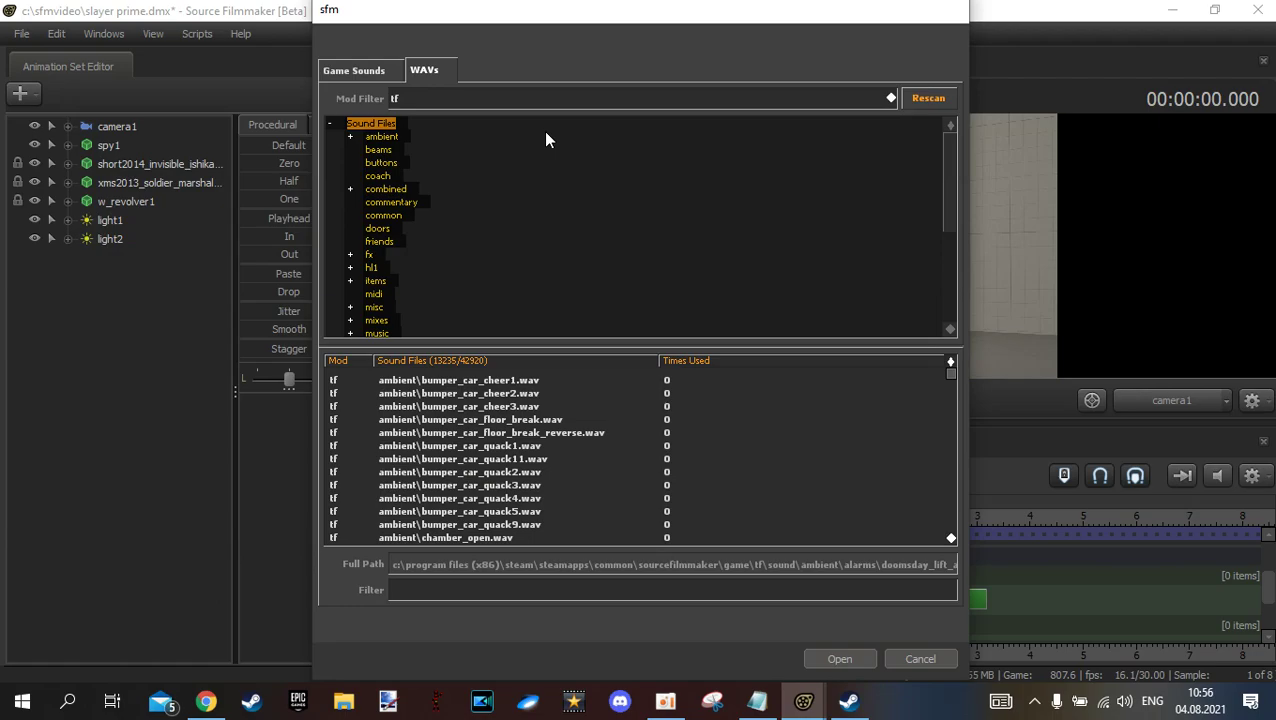
pyautogui.click(534, 592)
pyautogui.write('weapon')
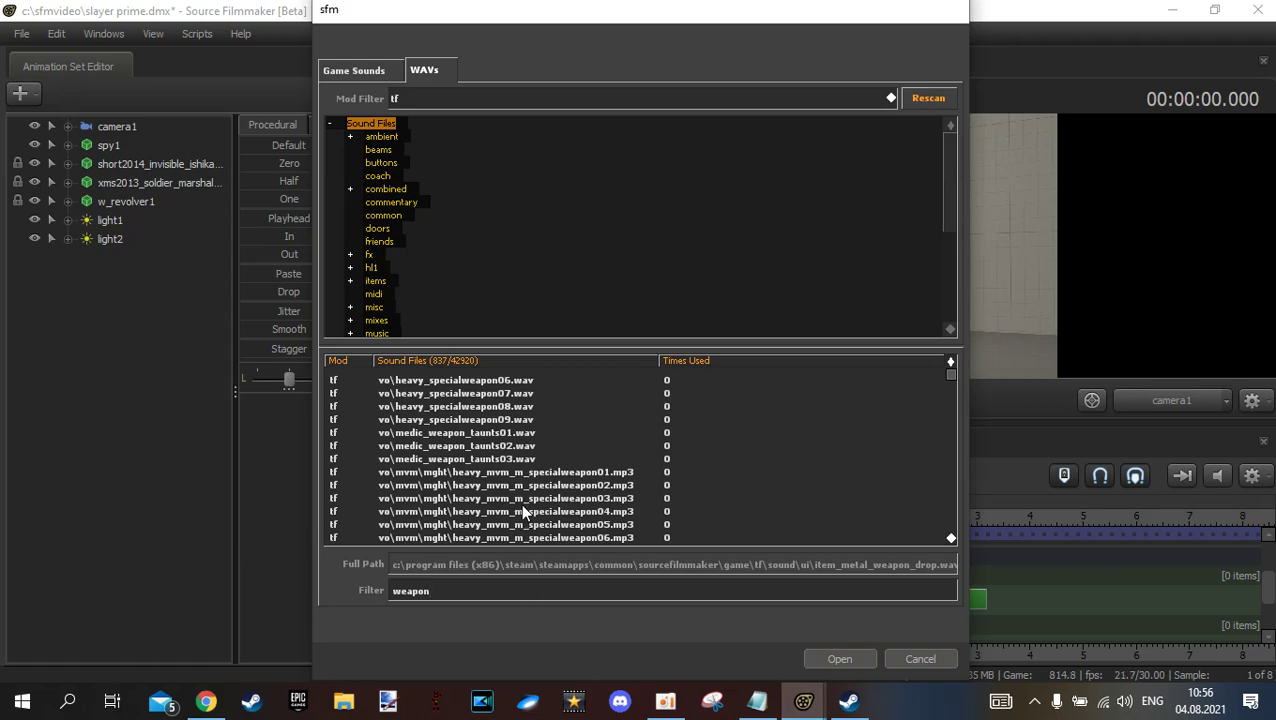
pyautogui.write(' revol')
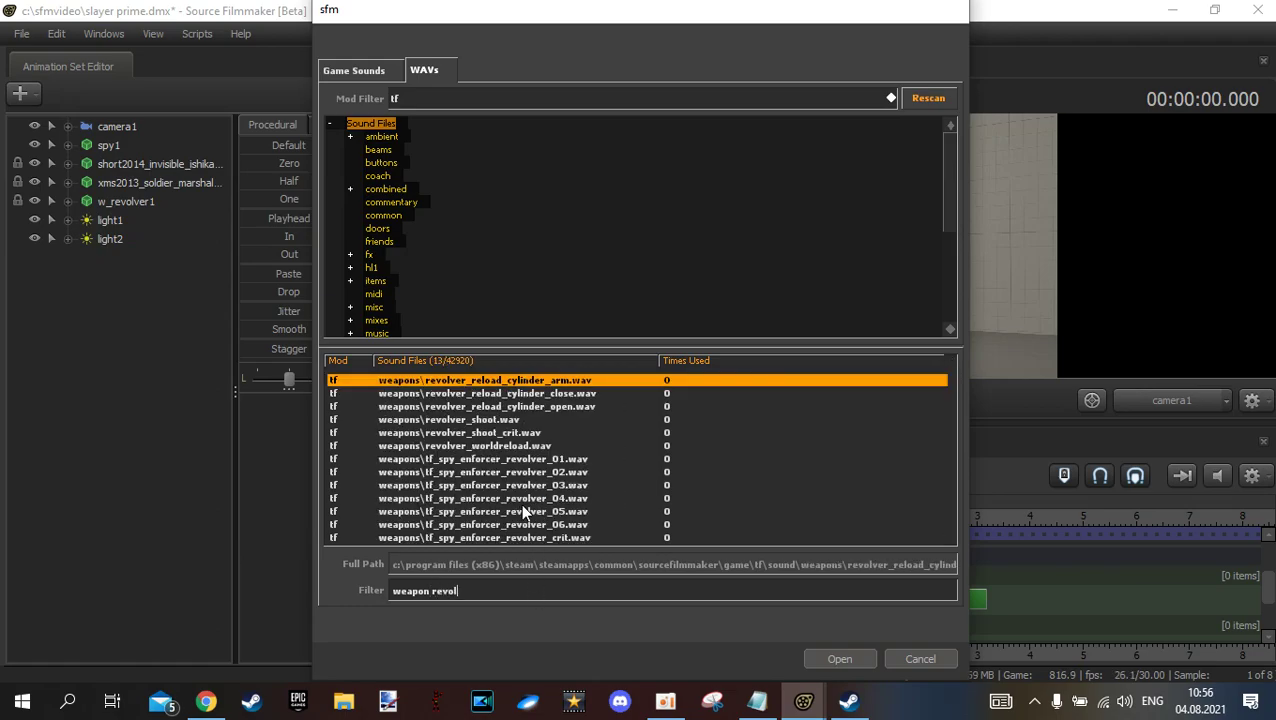
pyautogui.write('ver')
# Look through the revolver reload and shoot sounds and add weapons\revolver_reload_cylinder_arm.wav to the Music track
pyautogui.click(541, 395)
pyautogui.click(541, 408)
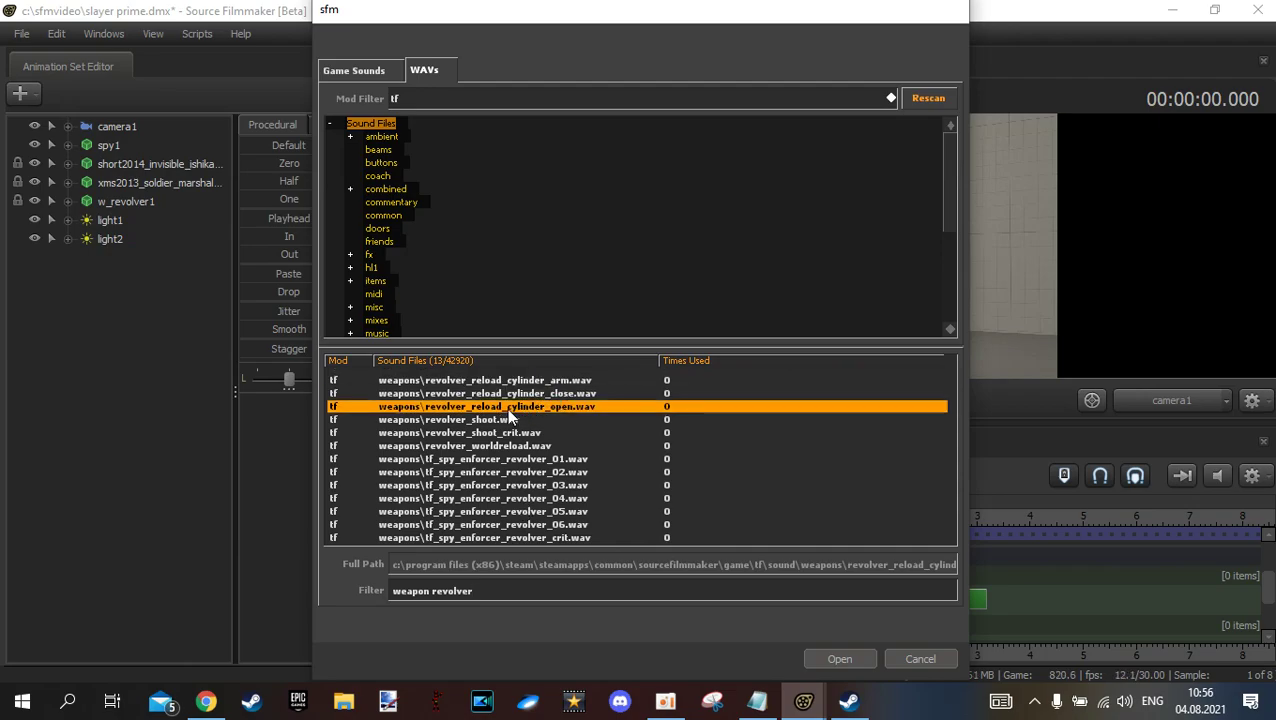
pyautogui.click(510, 420)
pyautogui.click(510, 434)
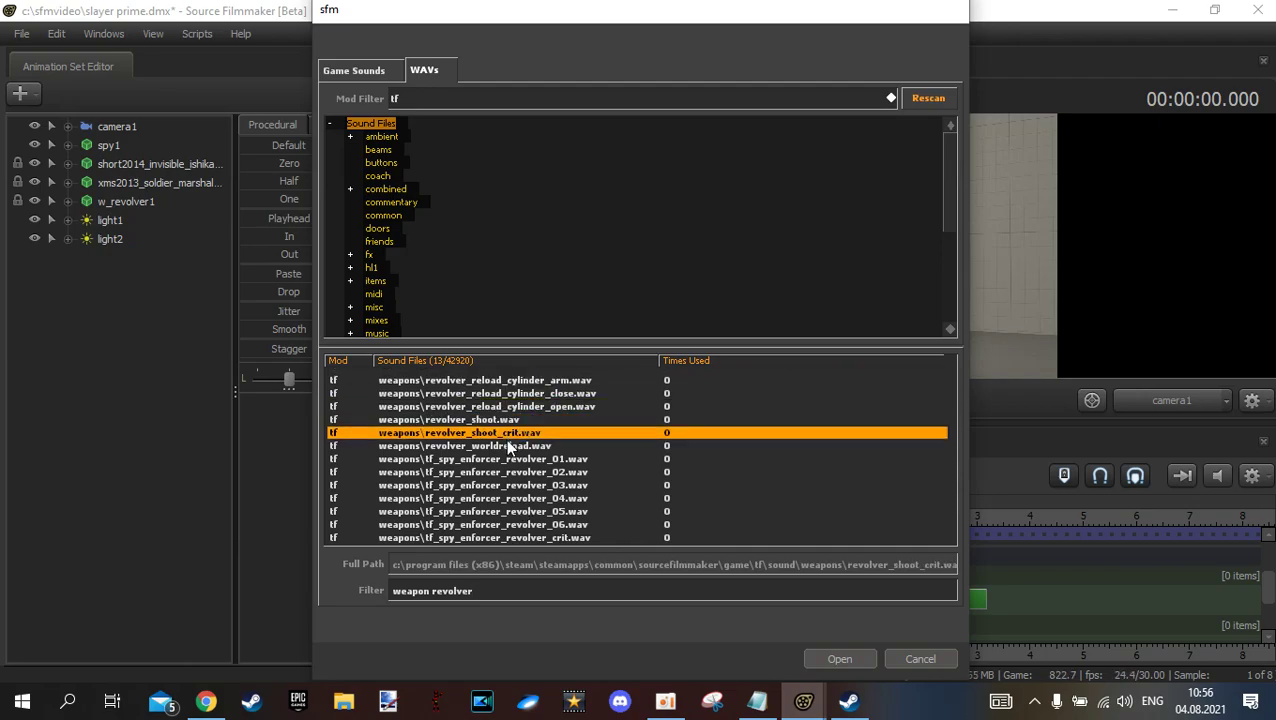
pyautogui.click(508, 447)
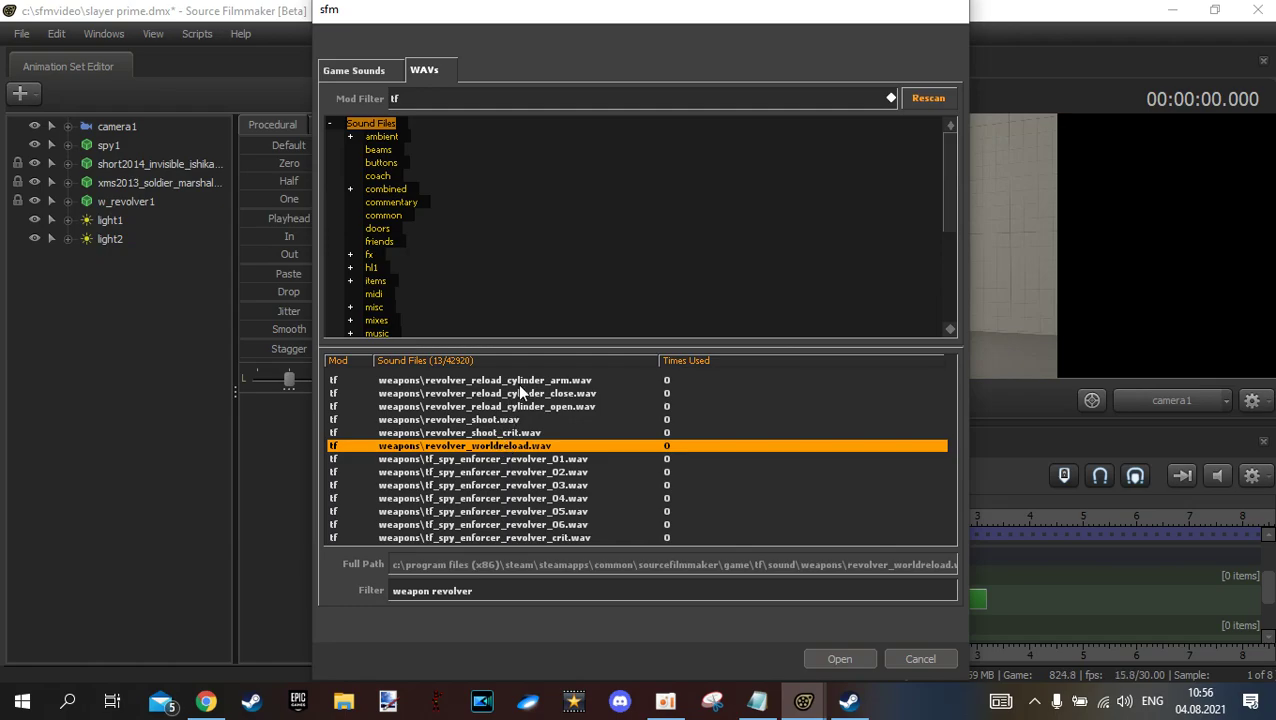
pyautogui.click(519, 380)
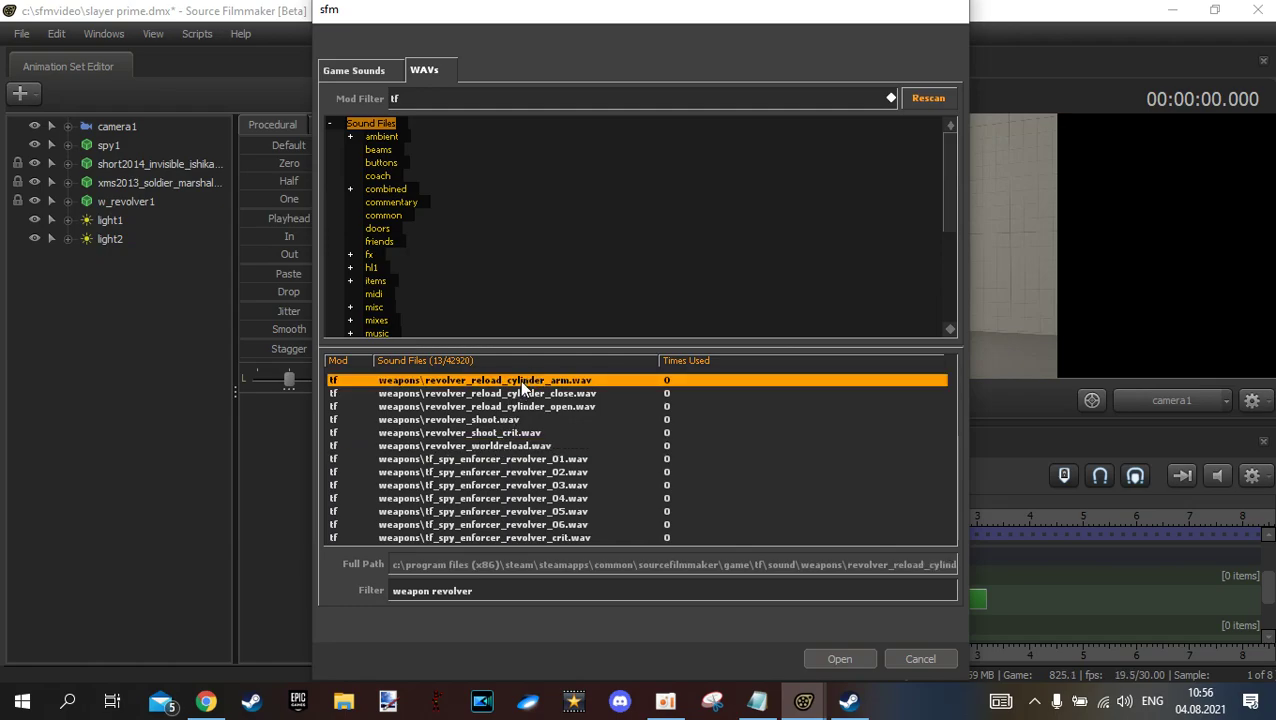
pyautogui.click(836, 659)
# Move the short revolver clip on the Music track to about 0.3 s and play the shot
pyautogui.scroll(-1, 970, 605)
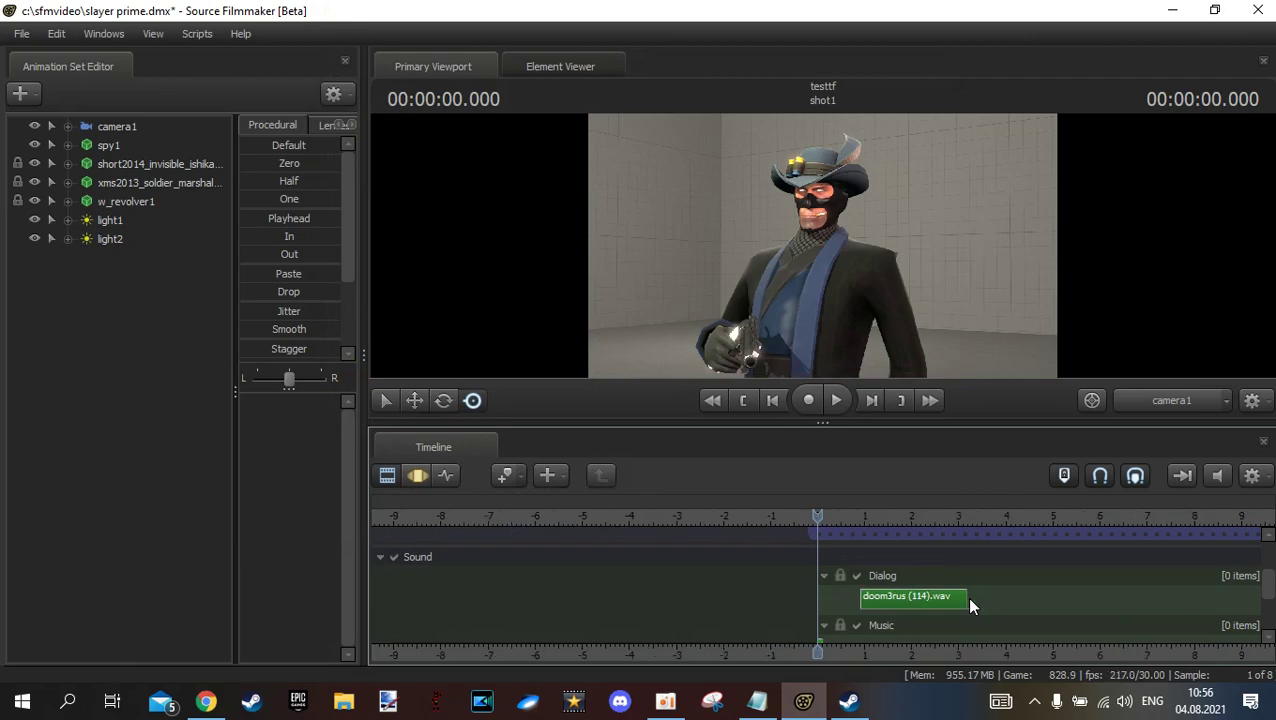
pyautogui.moveTo(1270, 590); pyautogui.dragTo(1163, 600)
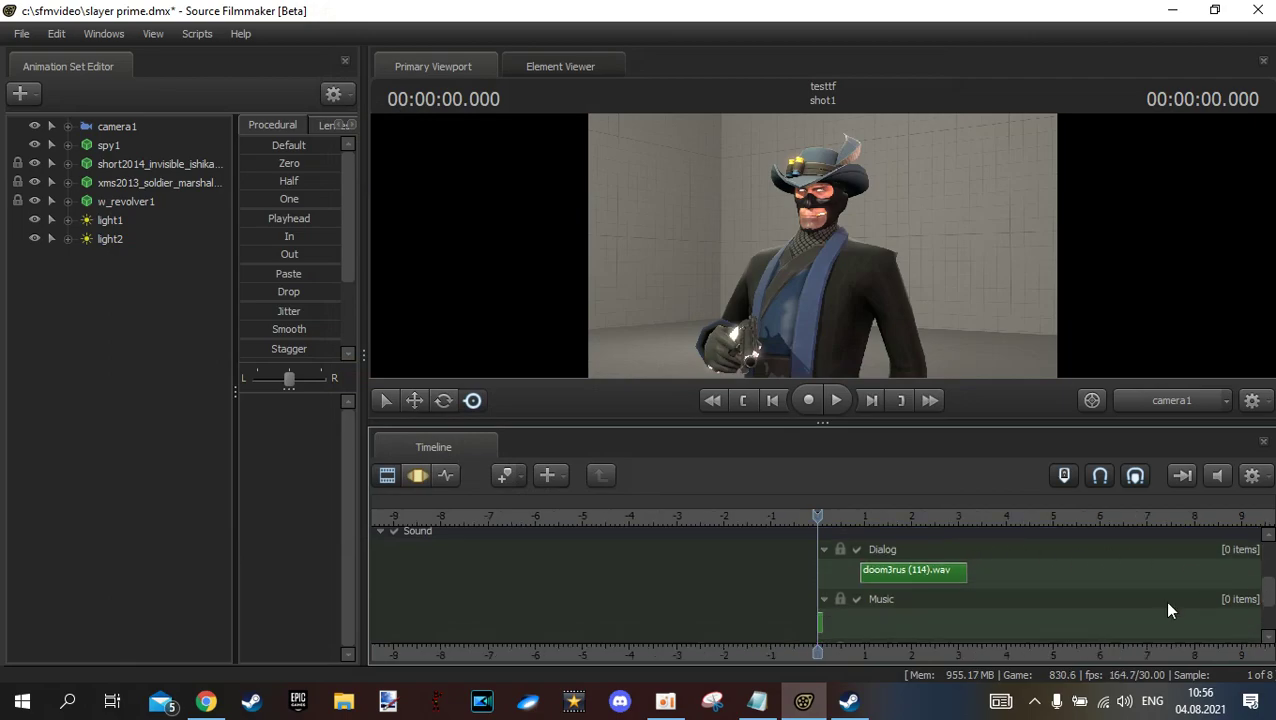
pyautogui.moveTo(816, 619); pyautogui.dragTo(830, 618)
pyautogui.click(838, 400)
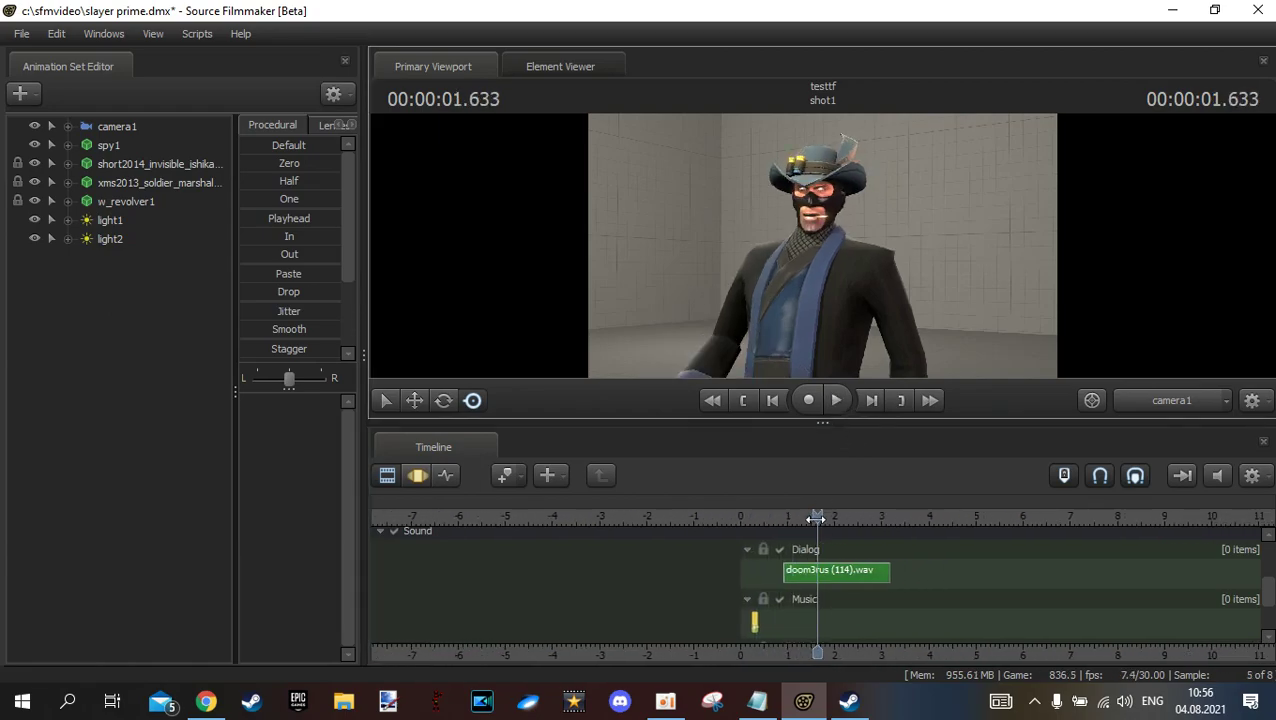
# Edit the volume of the doom3rus (114).wav dialog clip
pyautogui.click(817, 570)
pyautogui.rightClick(813, 565)
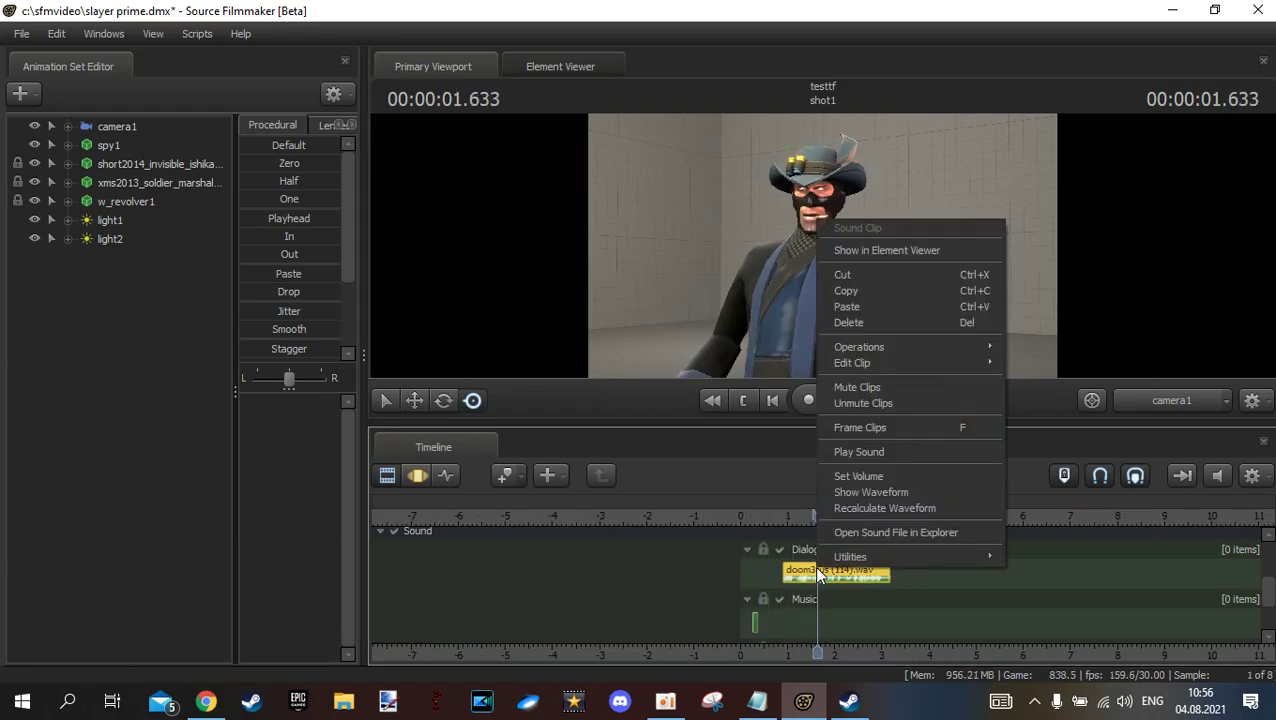
pyautogui.click(860, 477)
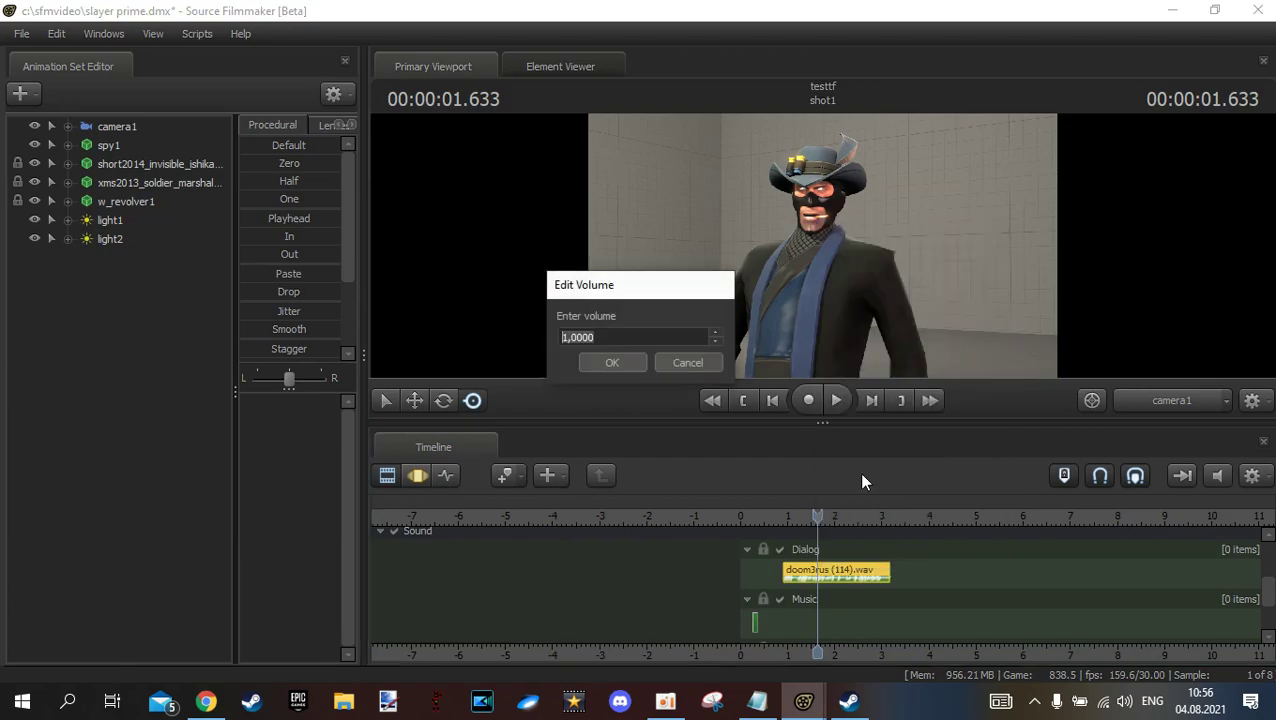
pyautogui.click(714, 332)
pyautogui.moveTo(599, 337); pyautogui.dragTo(575, 341)
pyautogui.click(601, 362)
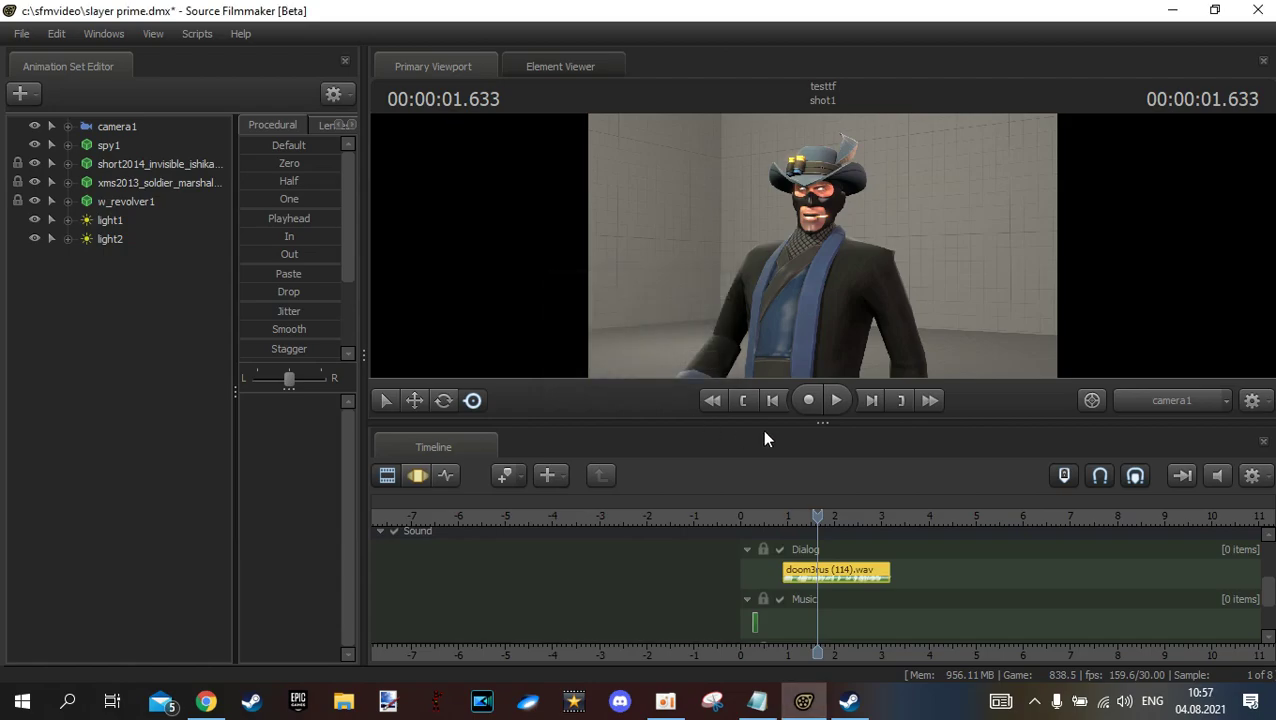
# Play the shot from its start to check the revolver reload sound against the animation
pyautogui.click(748, 515)
pyautogui.click(732, 513)
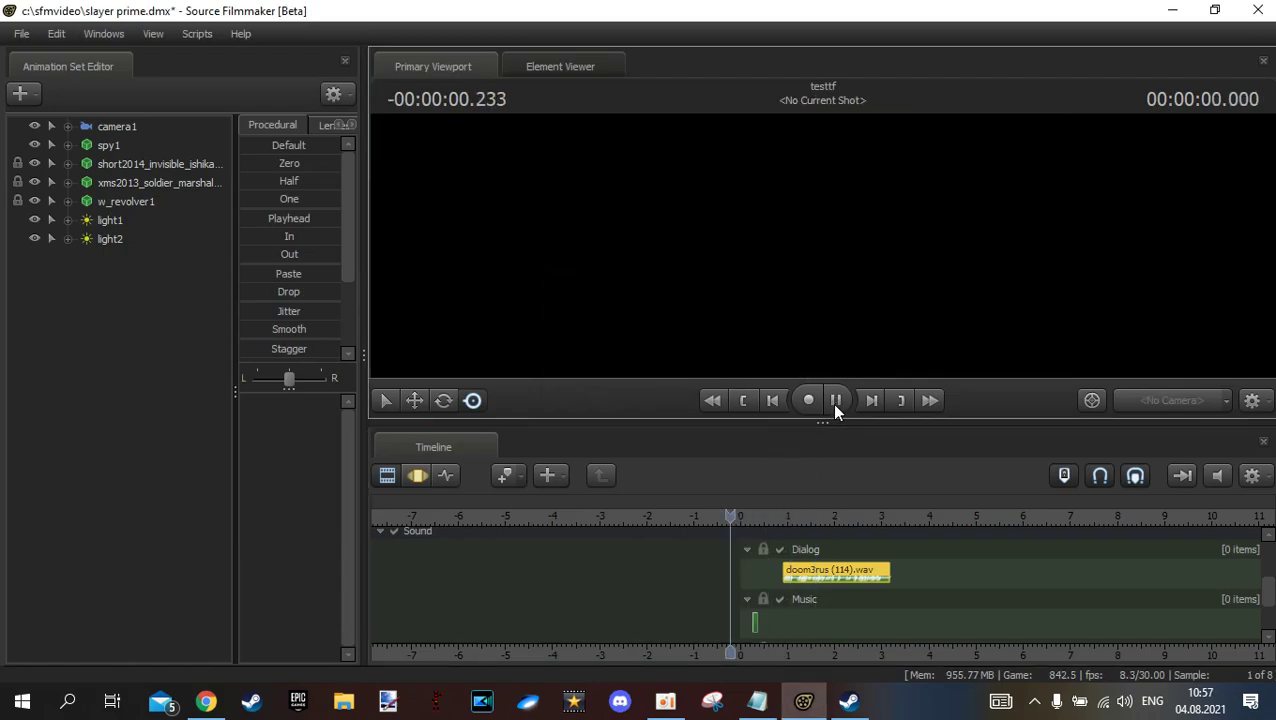
pyautogui.click(836, 400)
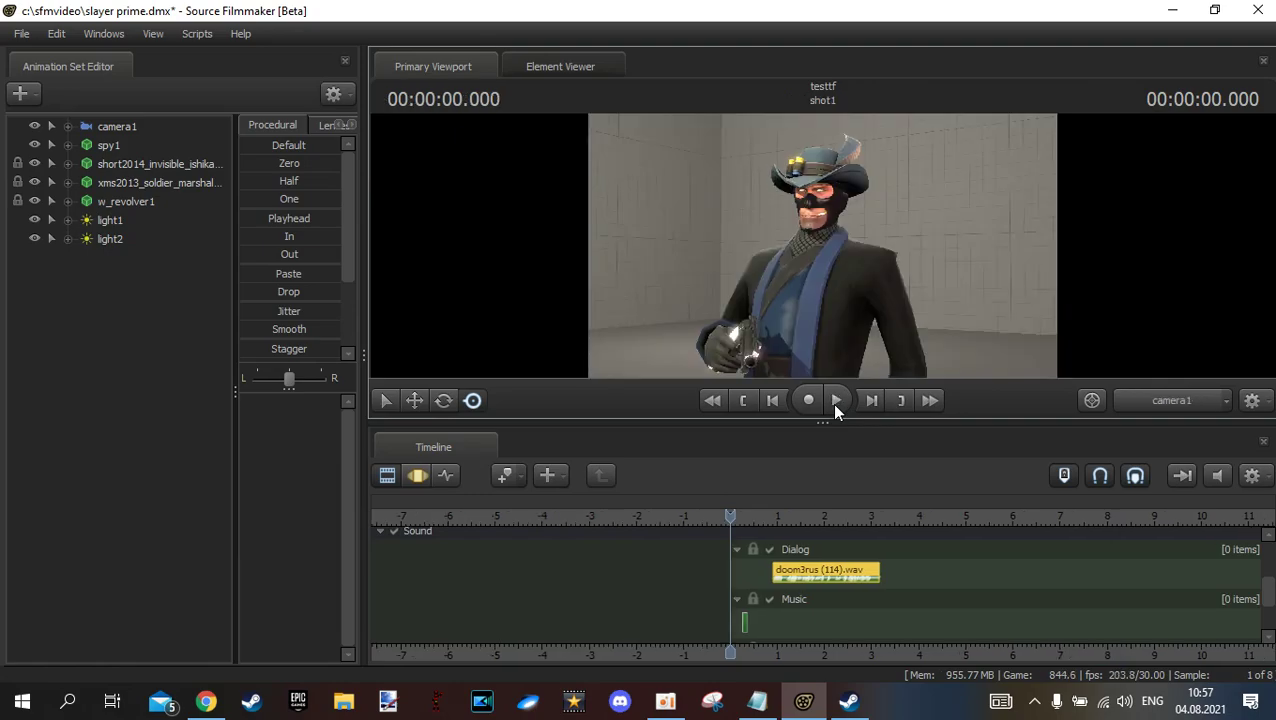
pyautogui.click(836, 400)
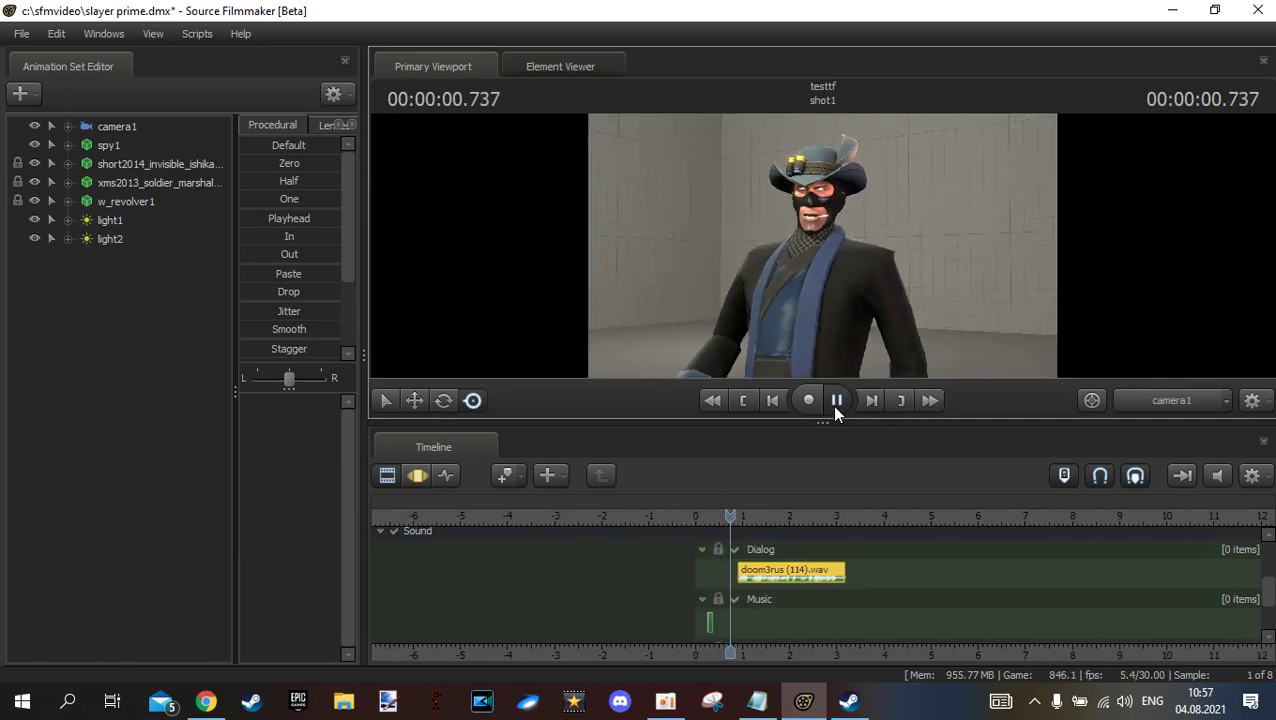
# Place the playhead at about 0.33 s and add weapons\revolver_worldreload.wav to the Music track
pyautogui.moveTo(729, 513); pyautogui.dragTo(693, 518)
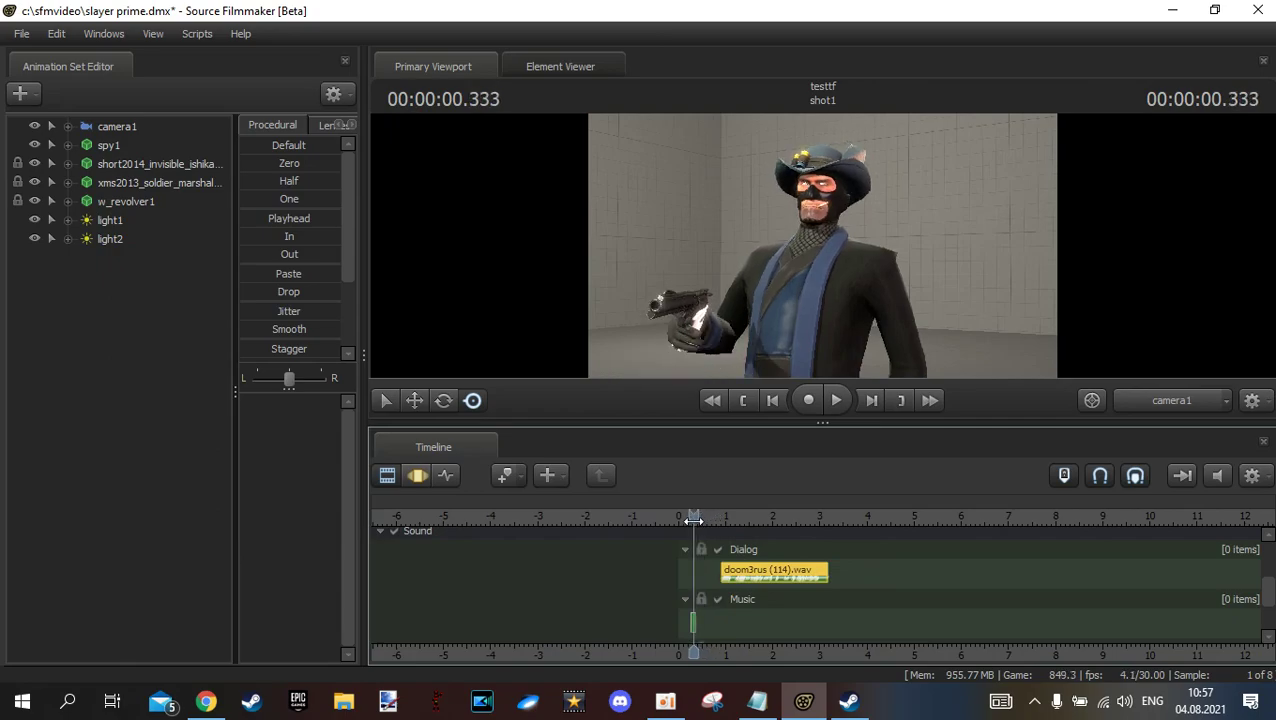
pyautogui.rightClick(715, 625)
pyautogui.click(757, 513)
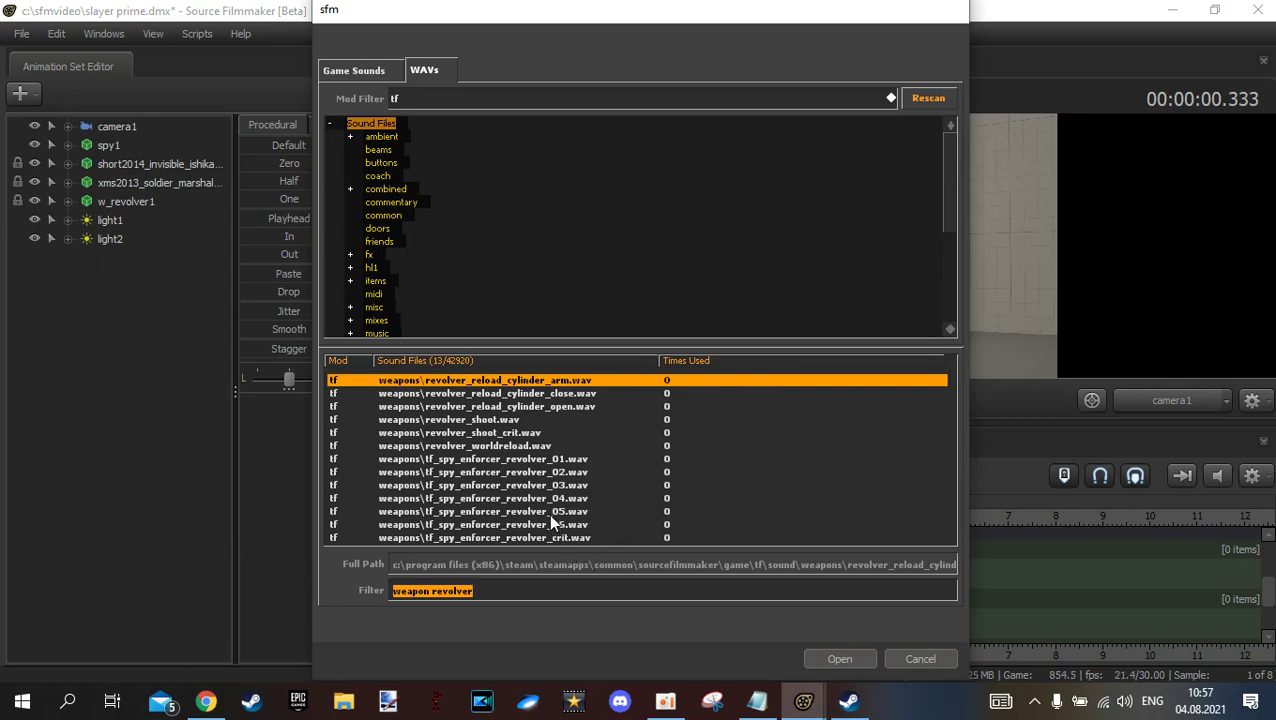
pyautogui.click(556, 512)
pyautogui.click(547, 458)
pyautogui.click(540, 445)
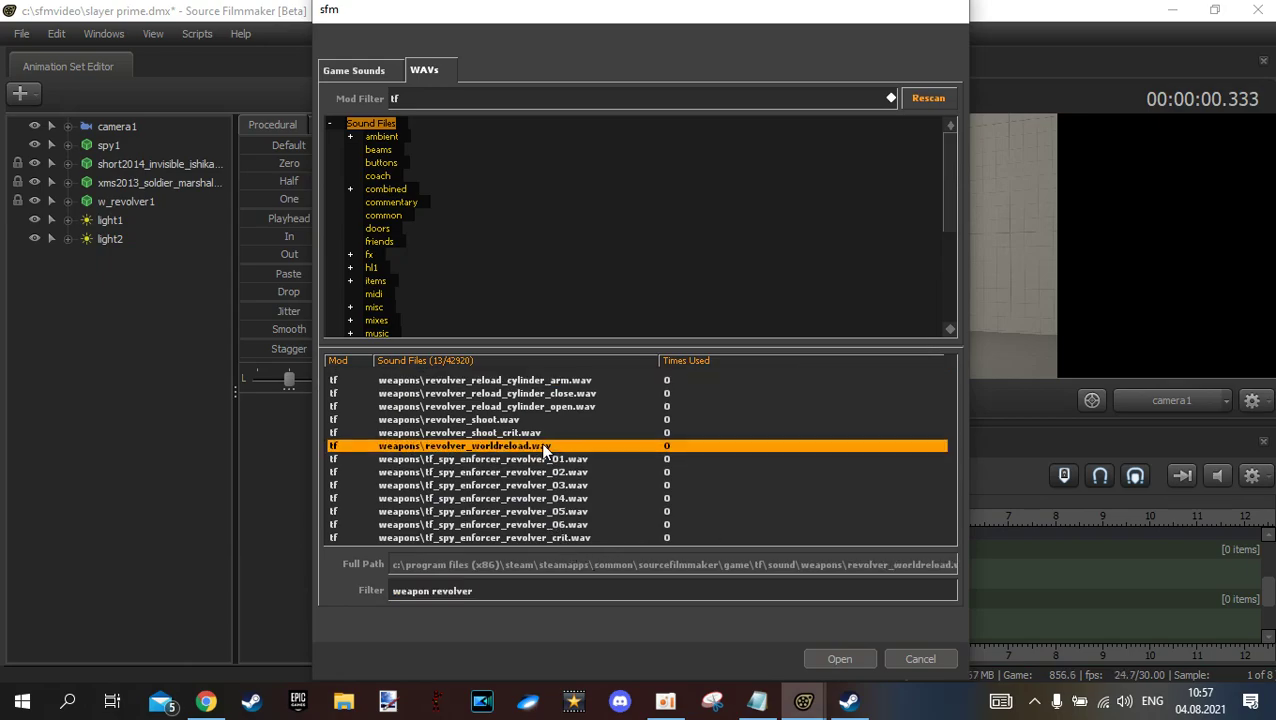
pyautogui.click(838, 659)
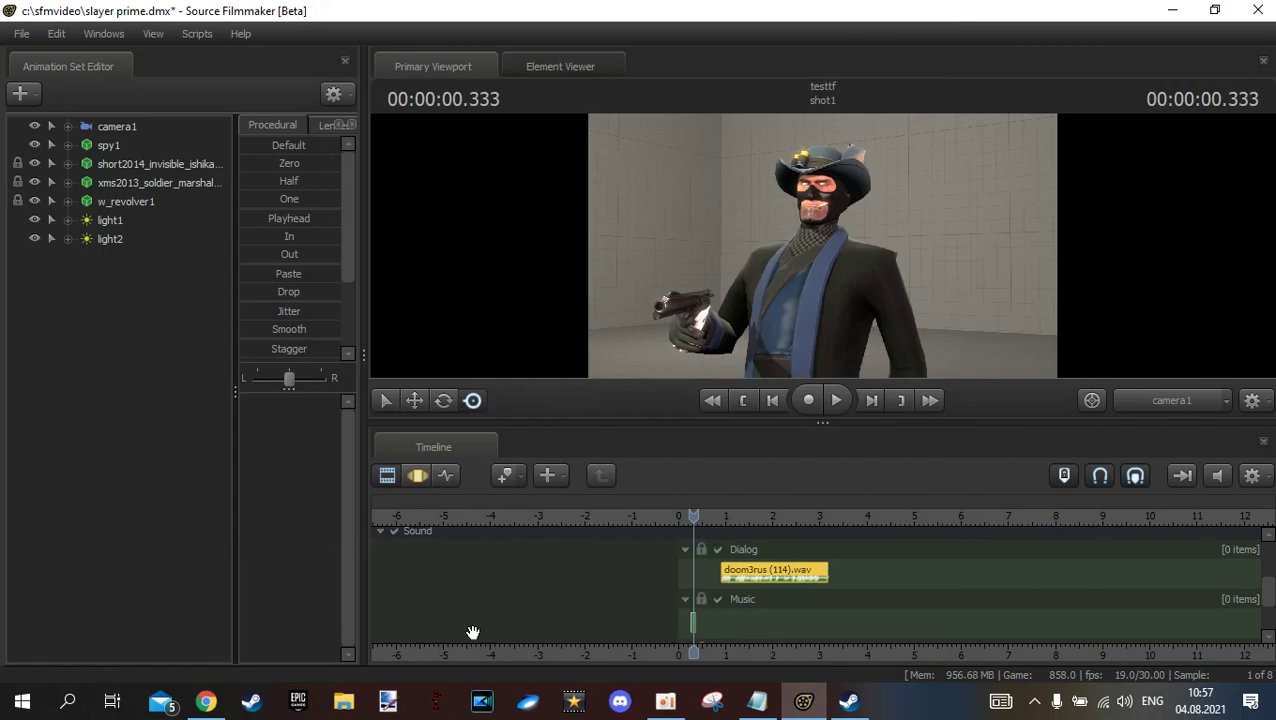
pyautogui.click(205, 701)
pyautogui.click(75, 8)
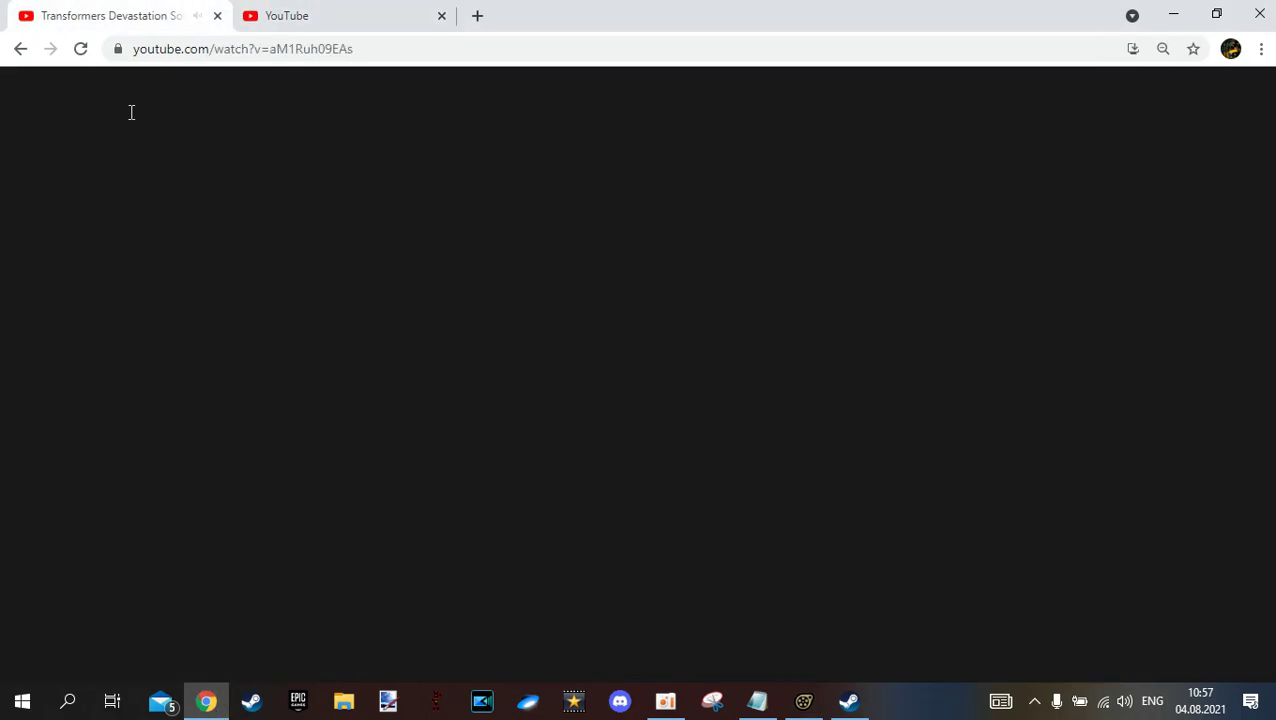
pyautogui.click(97, 553)
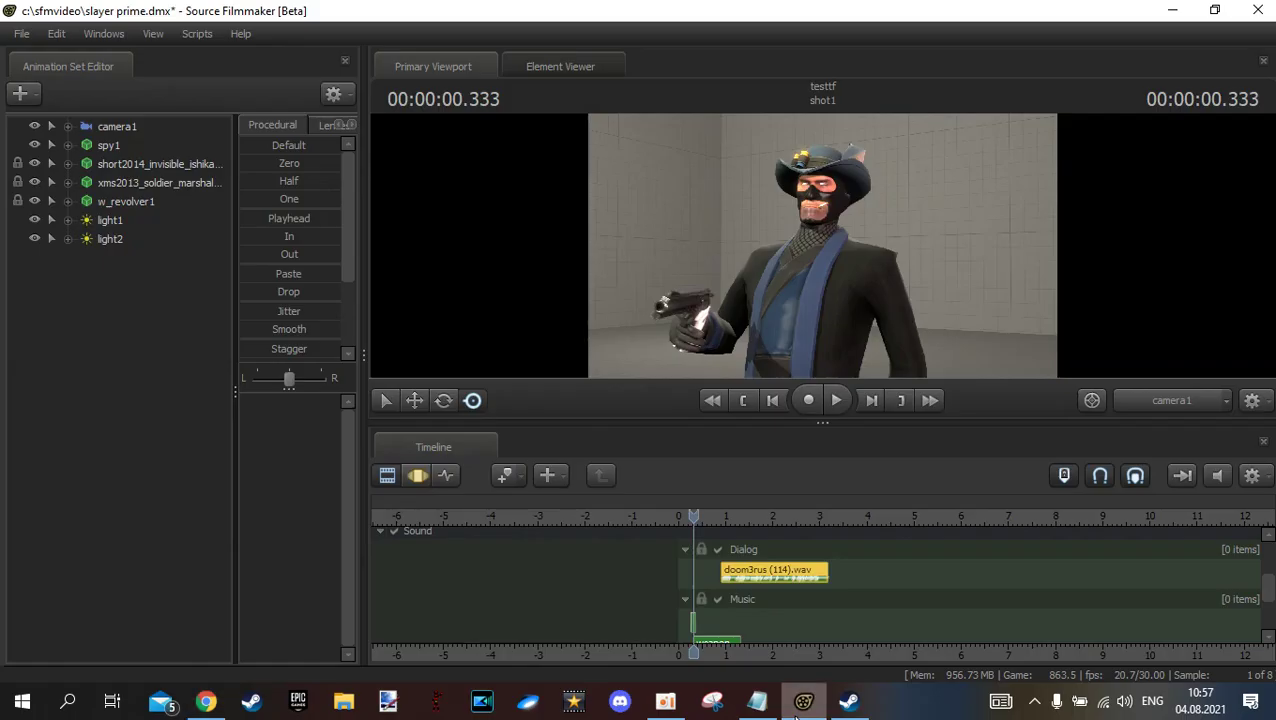
pyautogui.click(803, 701)
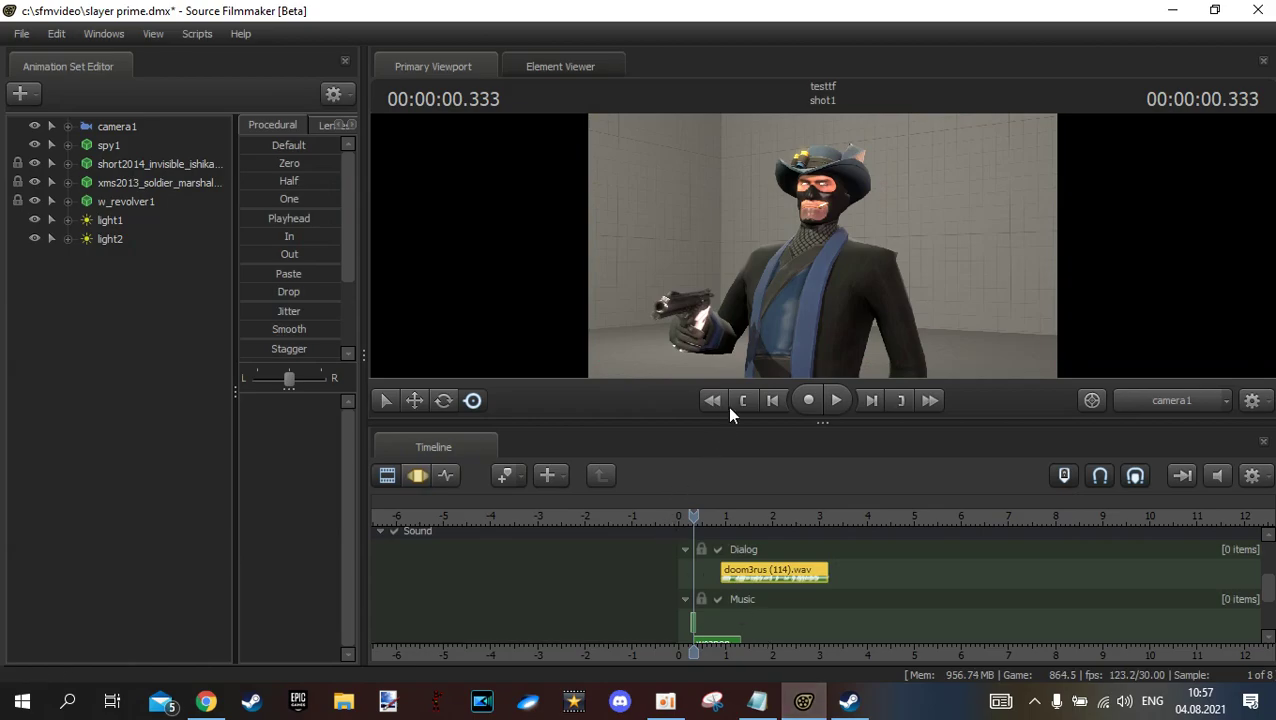
# Play the shot from its start, deselect the dialog clip, and replay the shot up to about 4.9 s to check all sounds
pyautogui.click(772, 400)
pyautogui.click(834, 398)
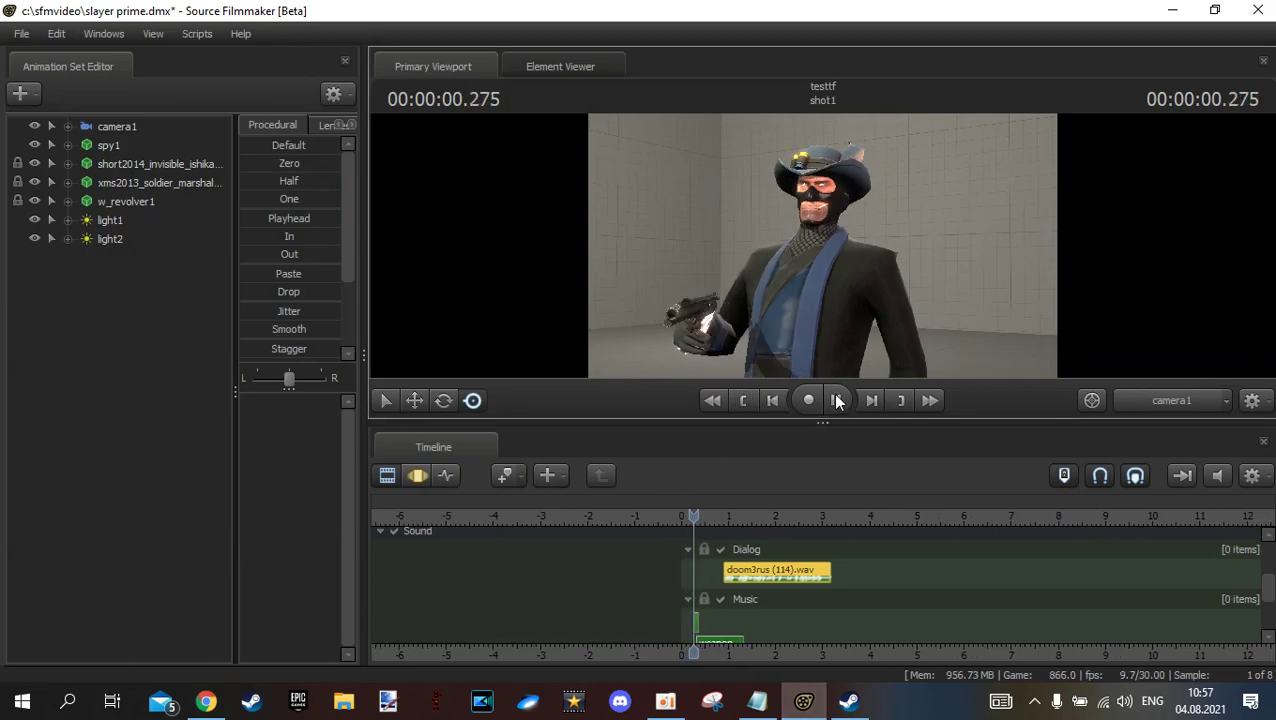
pyautogui.click(742, 400)
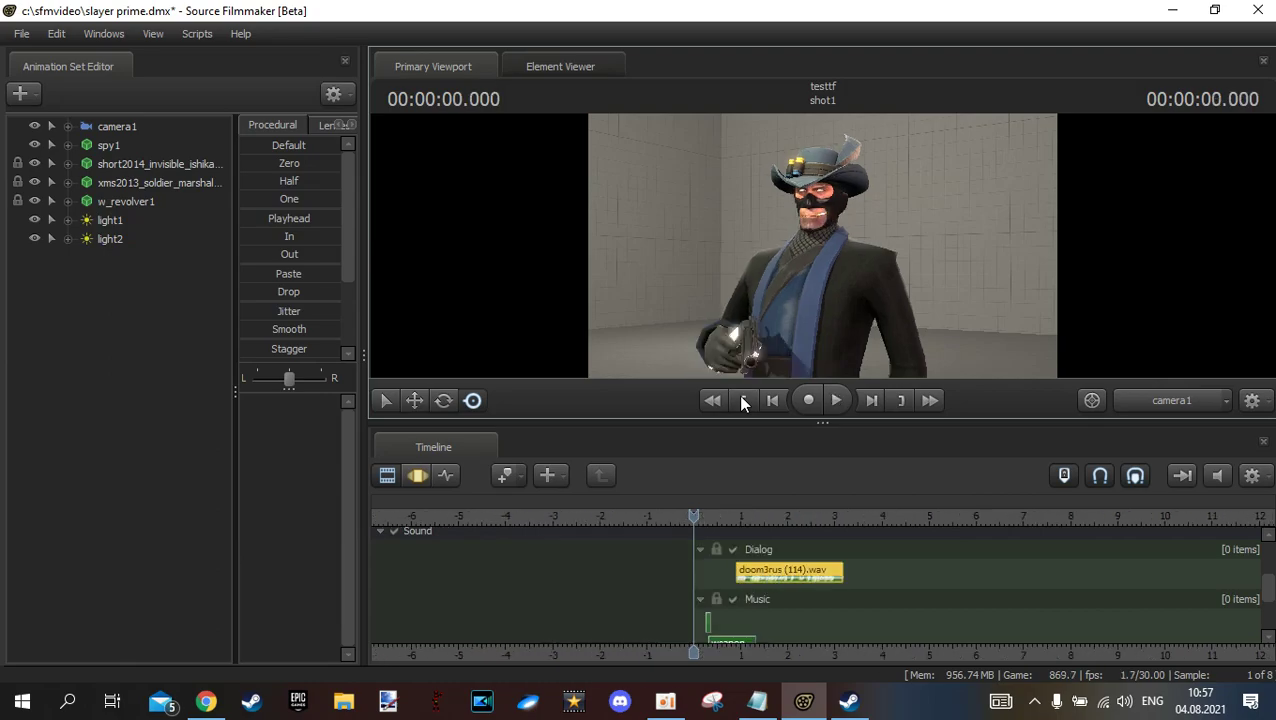
pyautogui.click(838, 400)
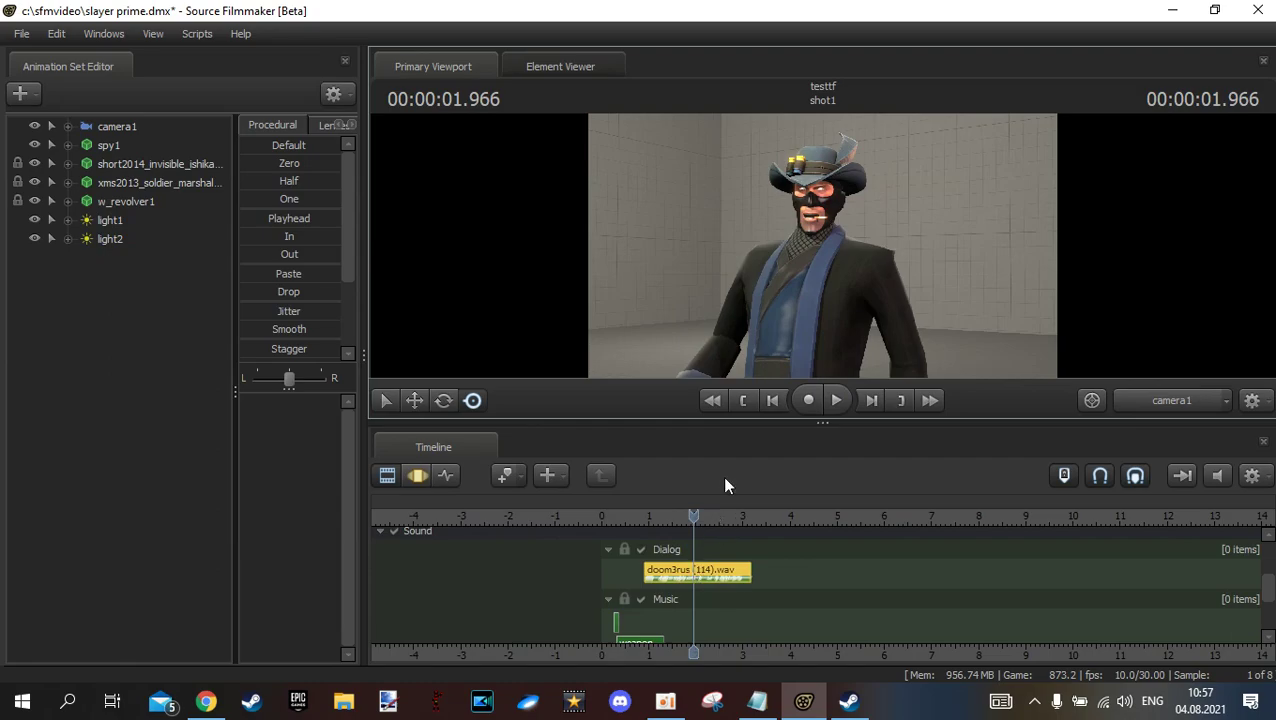
pyautogui.click(731, 502)
pyautogui.click(754, 412)
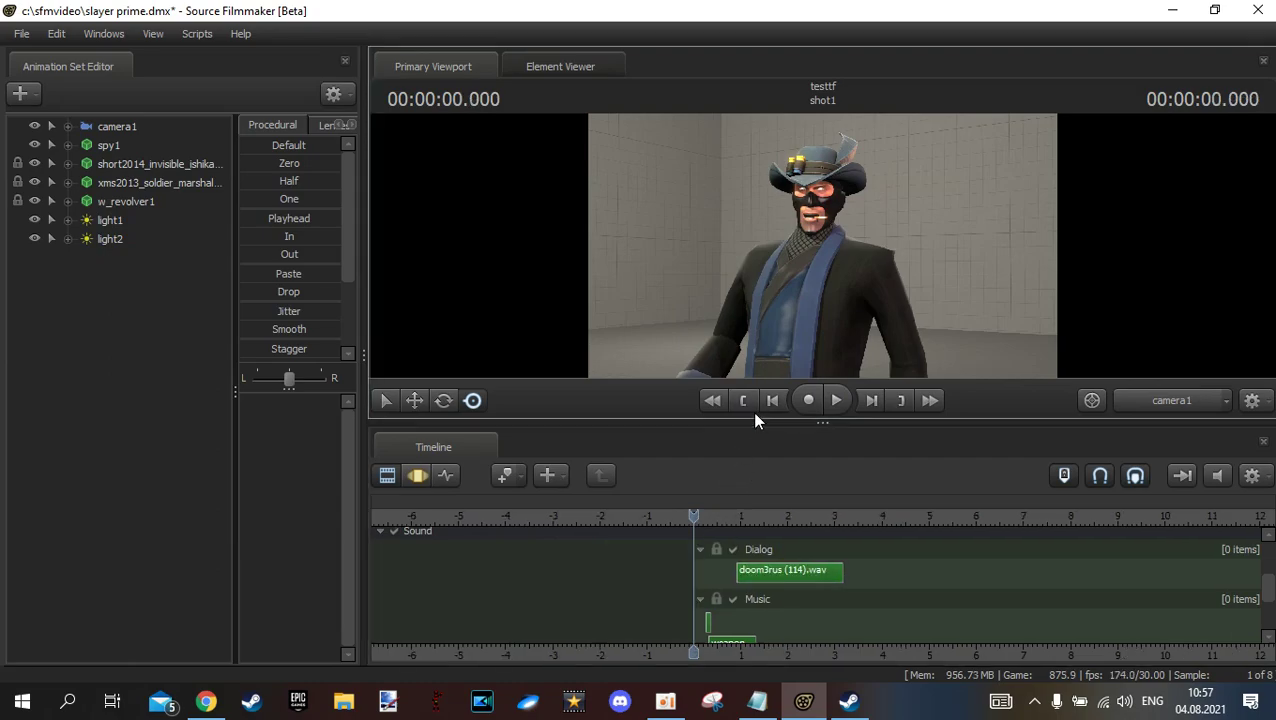
pyautogui.click(836, 400)
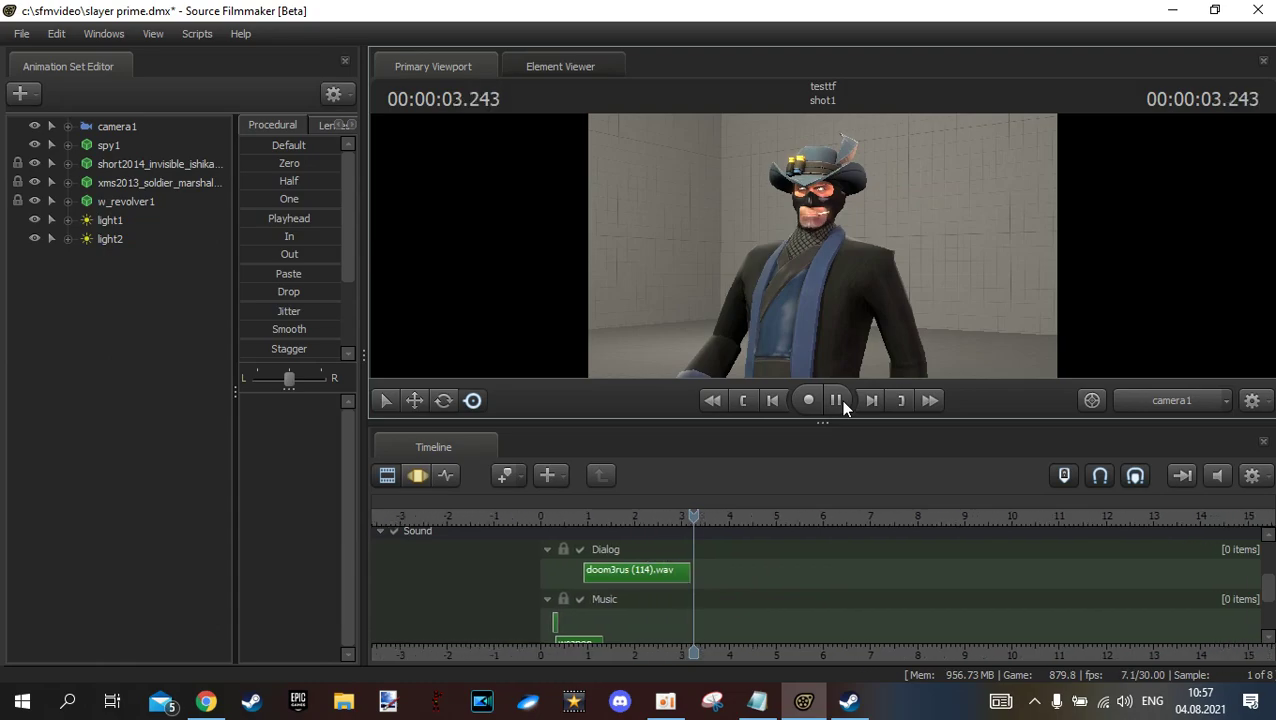
pyautogui.click(838, 400)
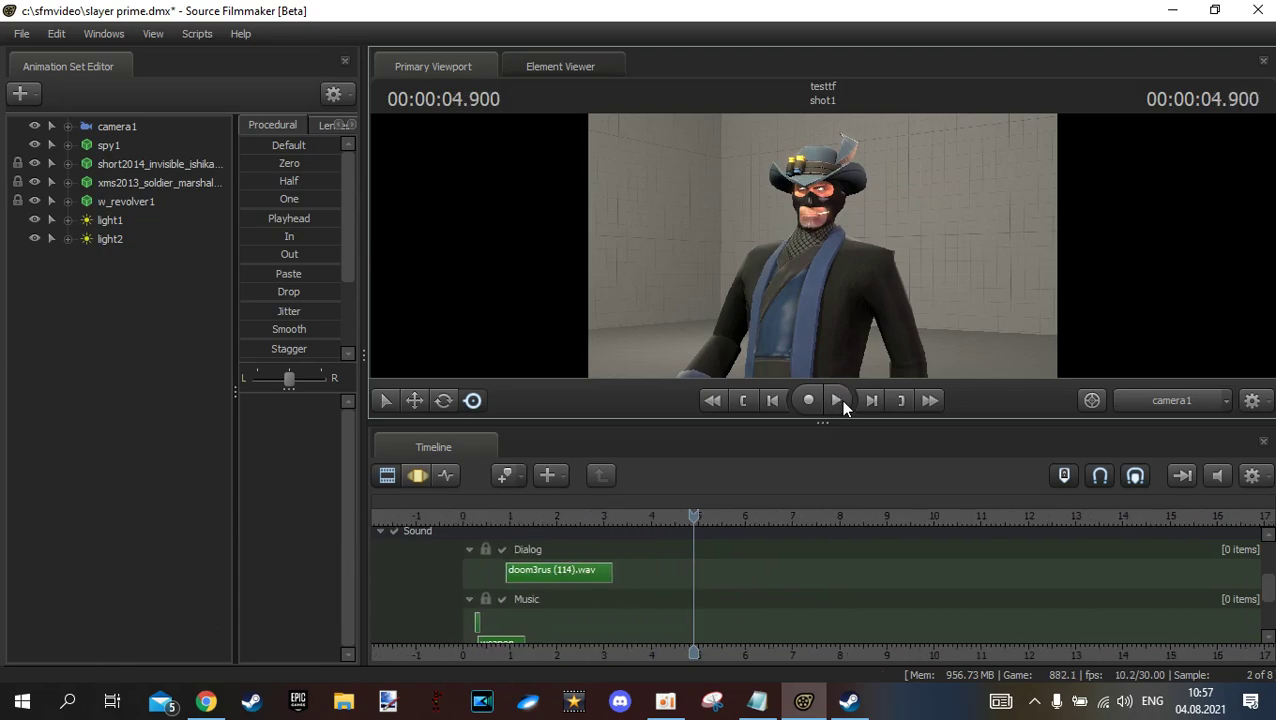
# Switch to Notepad and highlight the closing line "конец 3 туториала"
pyautogui.click(752, 672)
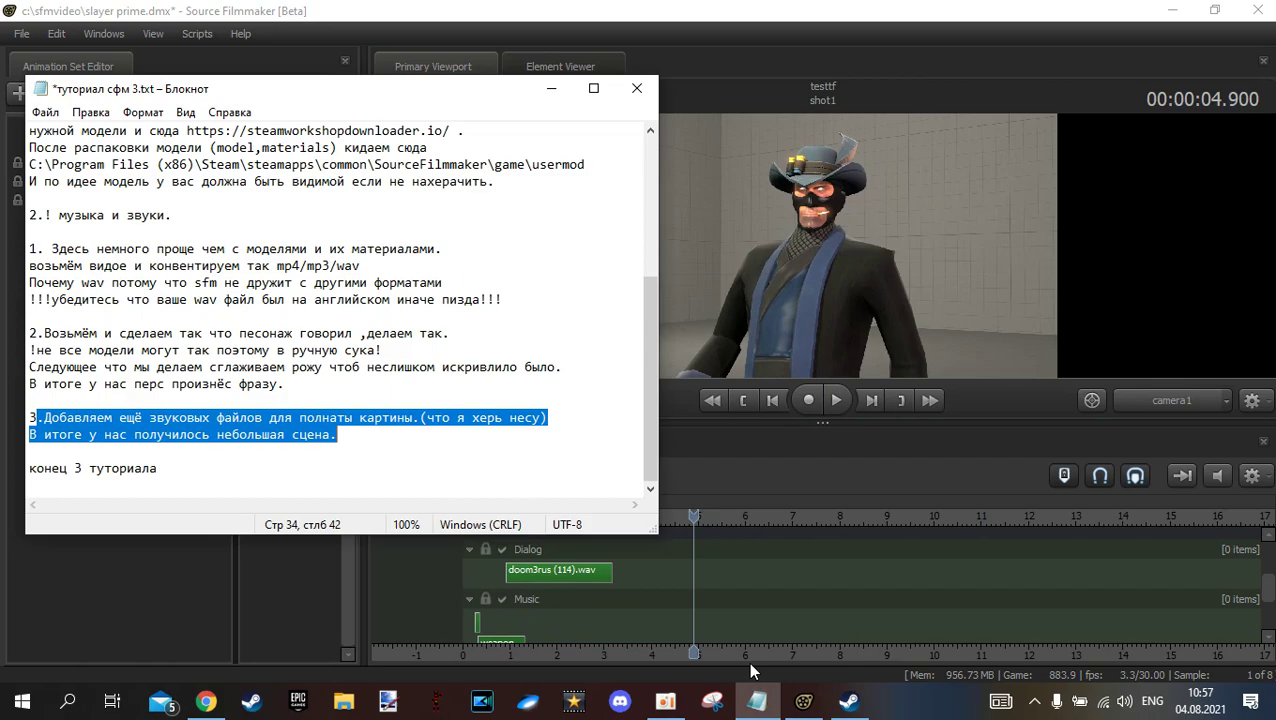
pyautogui.moveTo(30, 470); pyautogui.dragTo(191, 467)
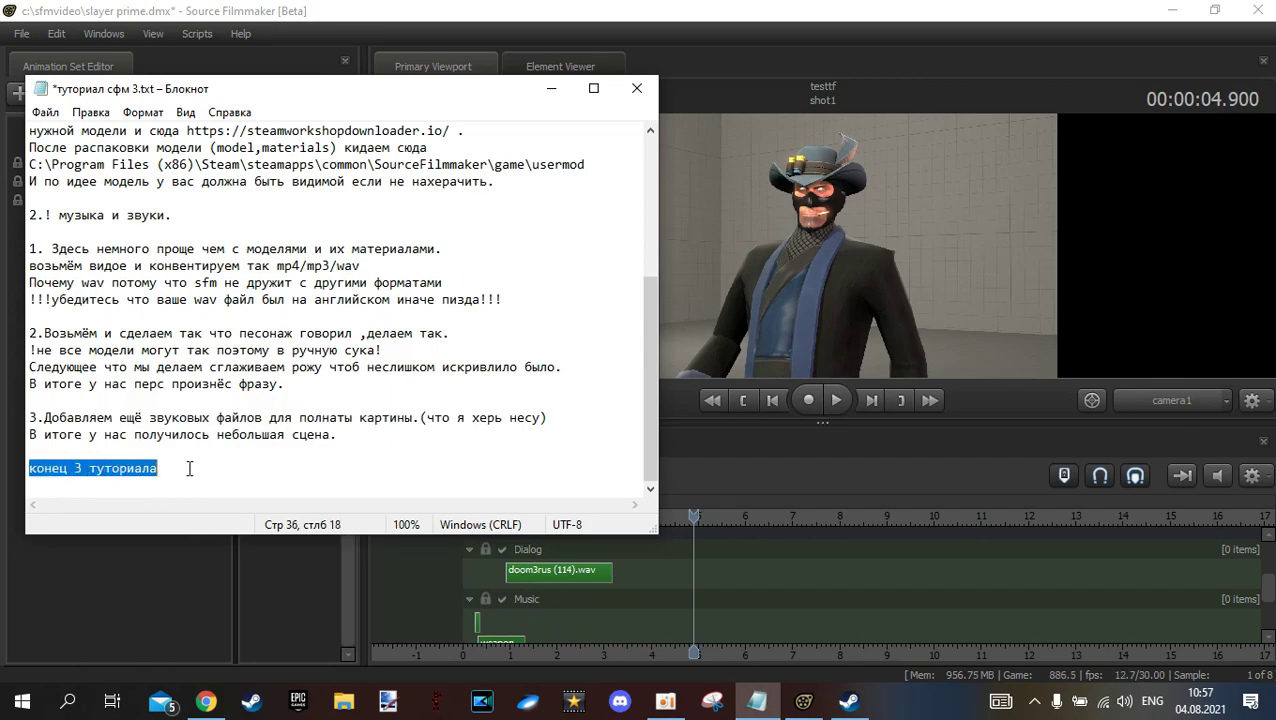